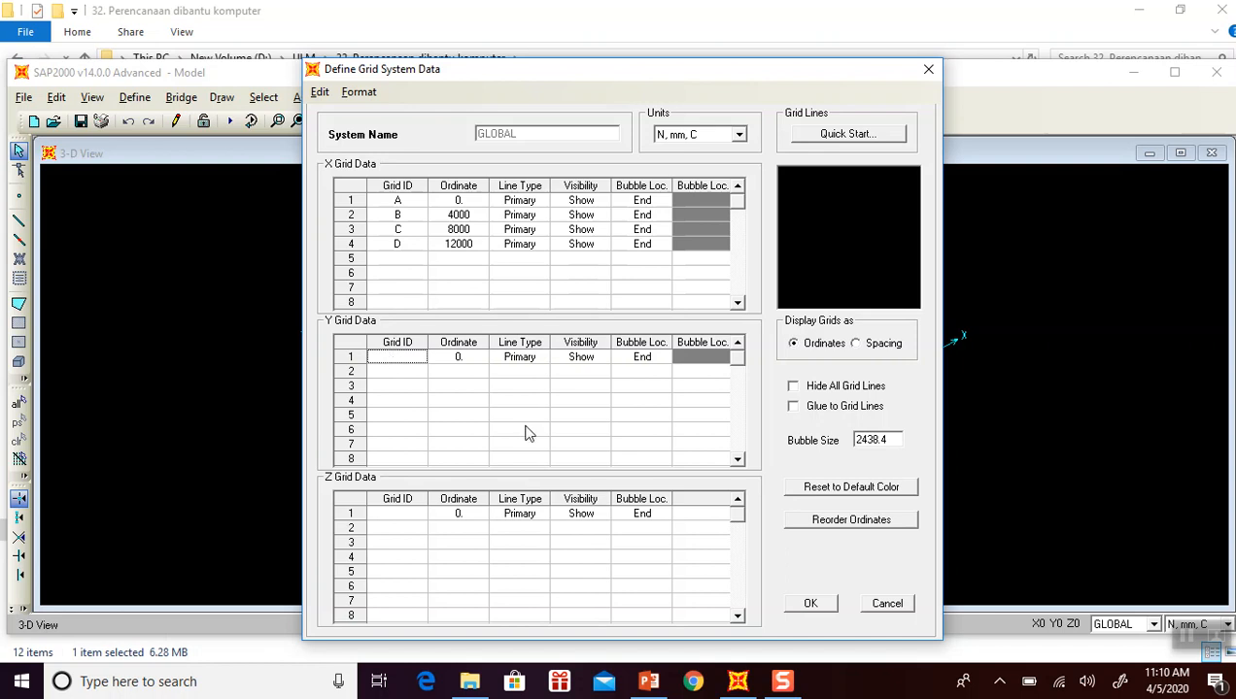
Check the building plan on the PowerPoint slide and give the first Y grid line in SAP2000 the ID 1.
{"action": "left_click", "coordinate": [648, 683]}
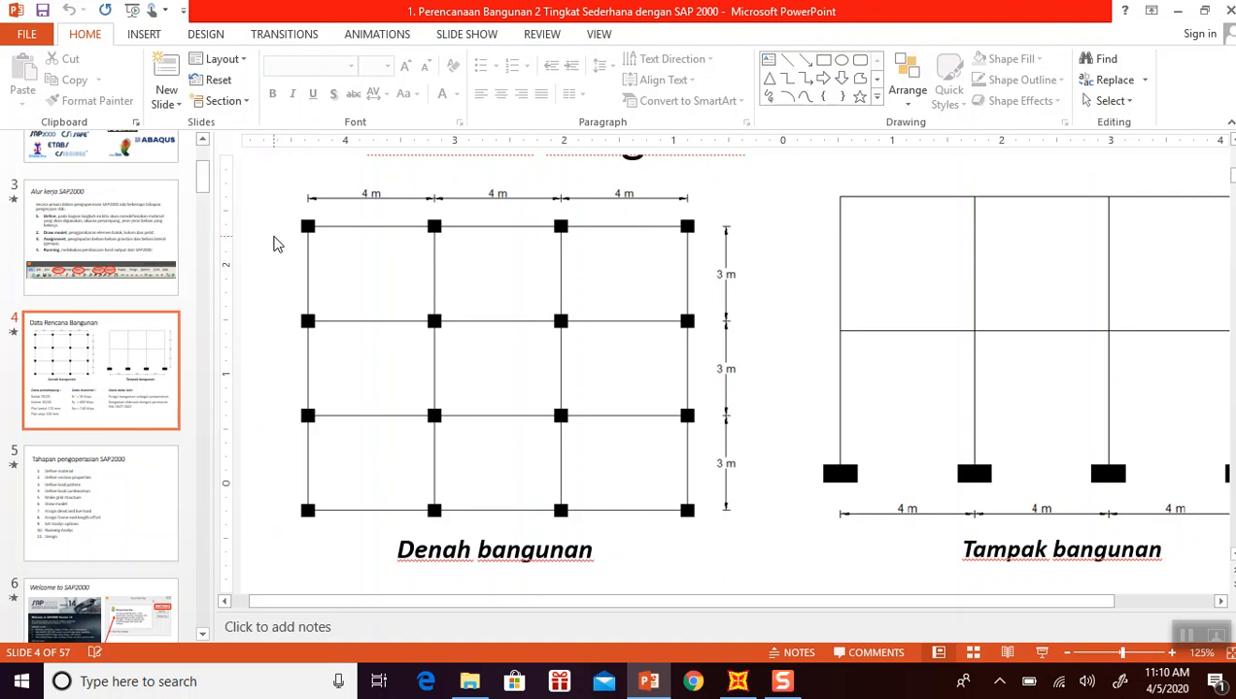
{"action": "left_click", "coordinate": [651, 681]}
{"action": "left_click", "coordinate": [408, 360]}
{"action": "type", "text": "1"}
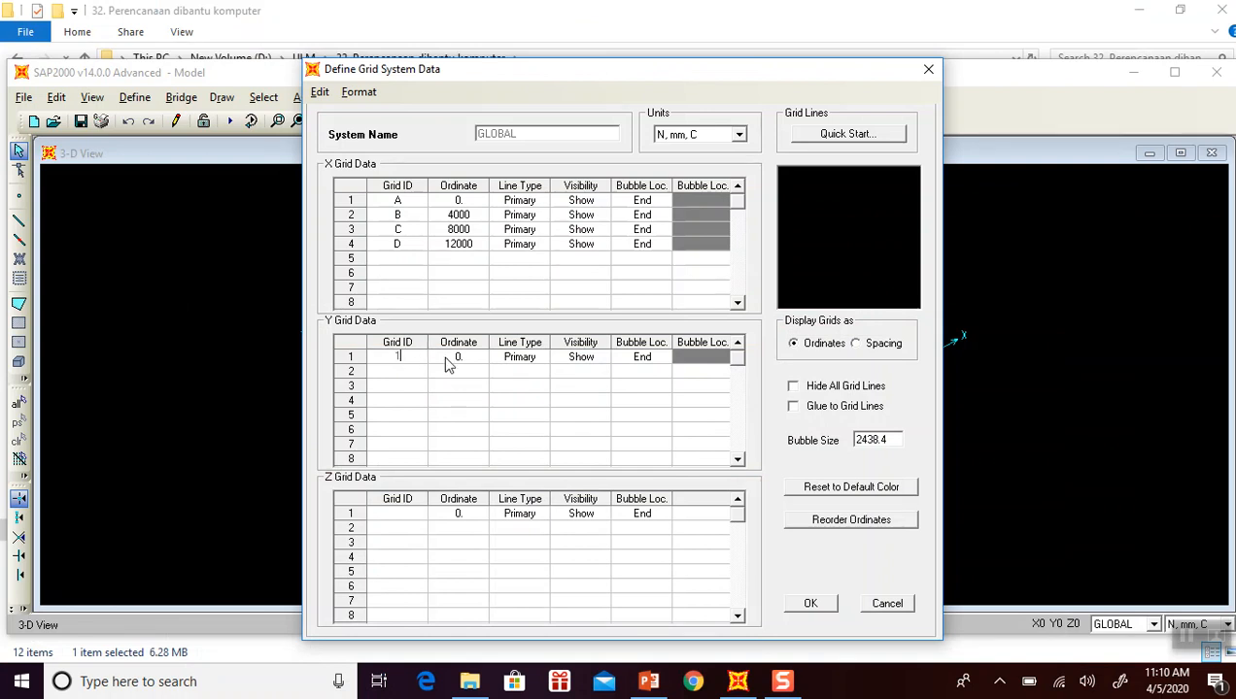
Add a second Y grid line with ID 2 at ordinate 3000 mm, following the bay spacing in the plan.
{"action": "left_click", "coordinate": [408, 374]}
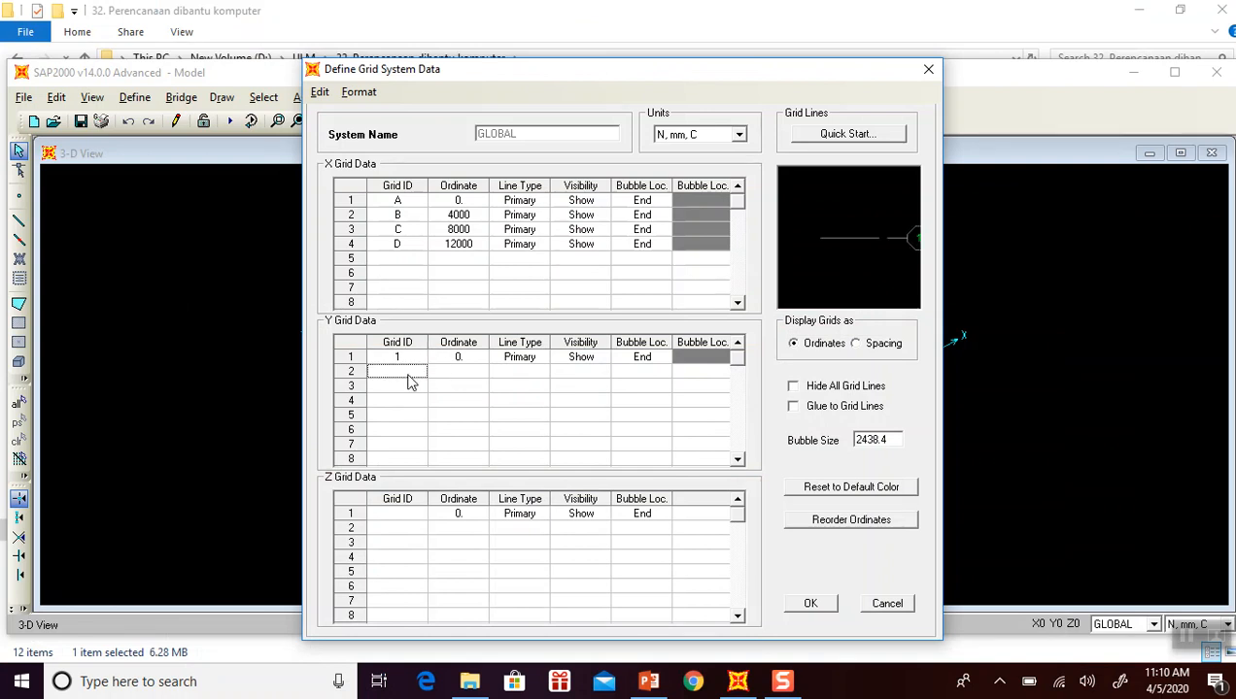
{"action": "type", "text": "2"}
{"action": "key", "text": "Tab"}
{"action": "left_click", "coordinate": [648, 680]}
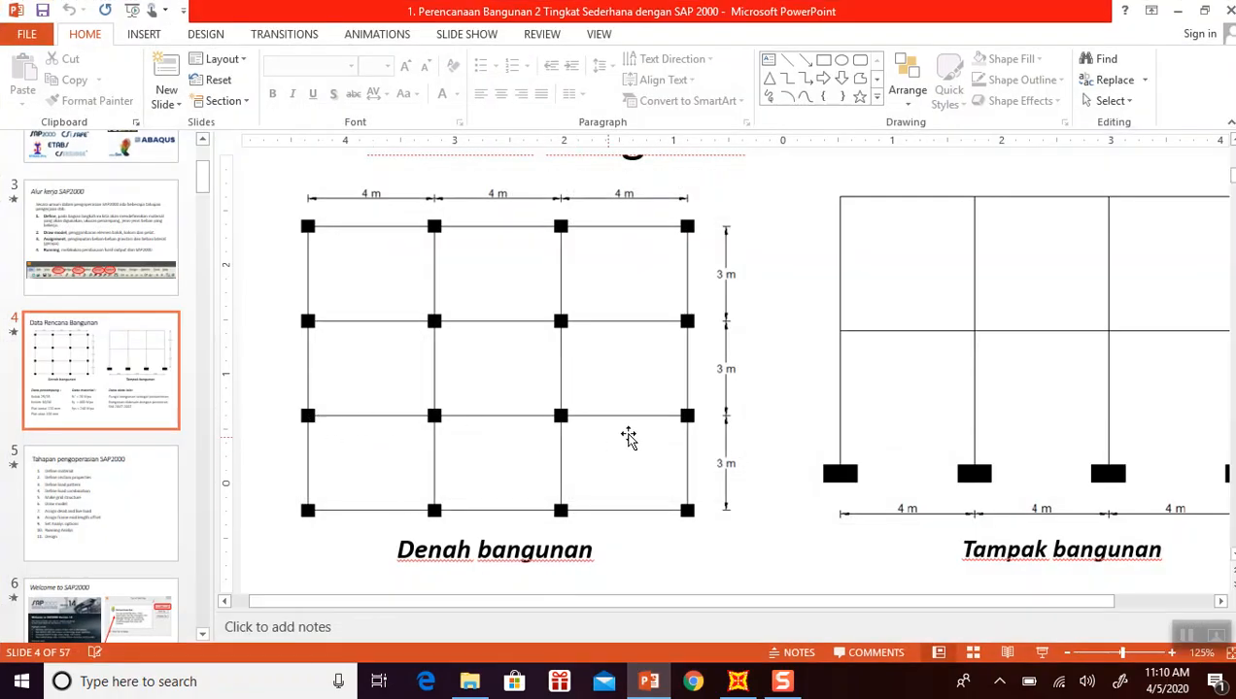
{"action": "left_click", "coordinate": [648, 681]}
{"action": "left_click", "coordinate": [457, 371]}
{"action": "left_click", "coordinate": [459, 372]}
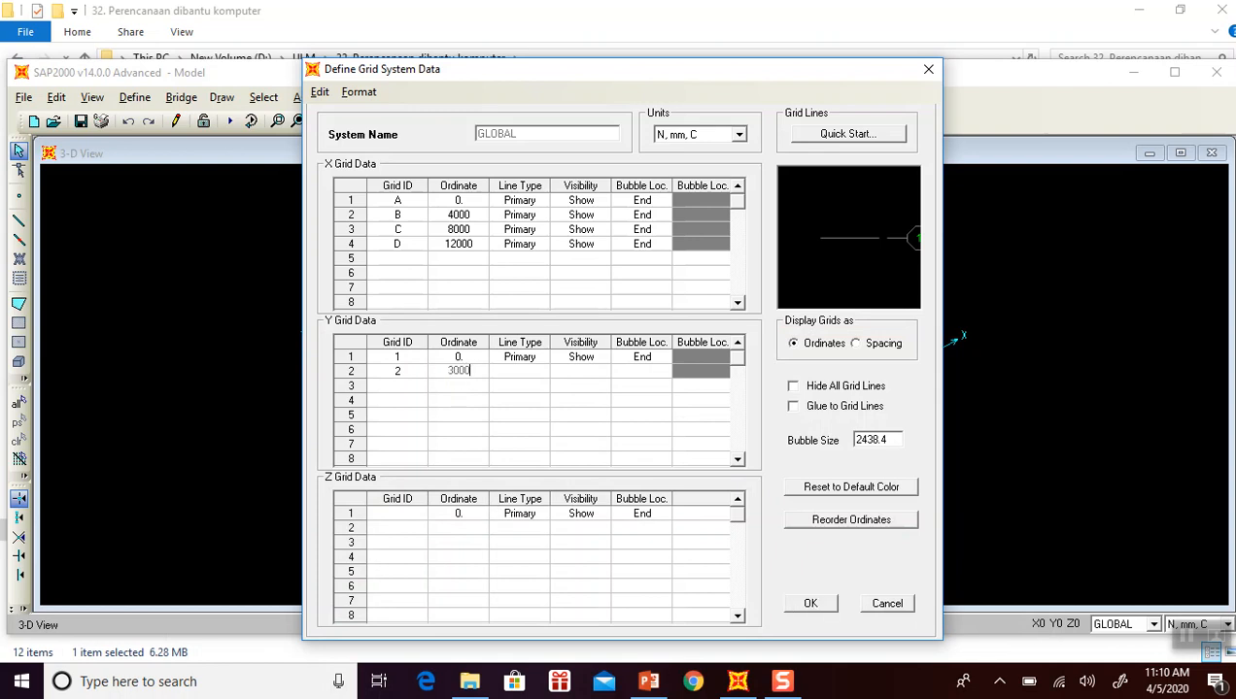
Set Y grid line 2 to the Primary line type, visibility Show and bubble location Start.
{"action": "left_click", "coordinate": [518, 375]}
{"action": "left_click", "coordinate": [520, 375]}
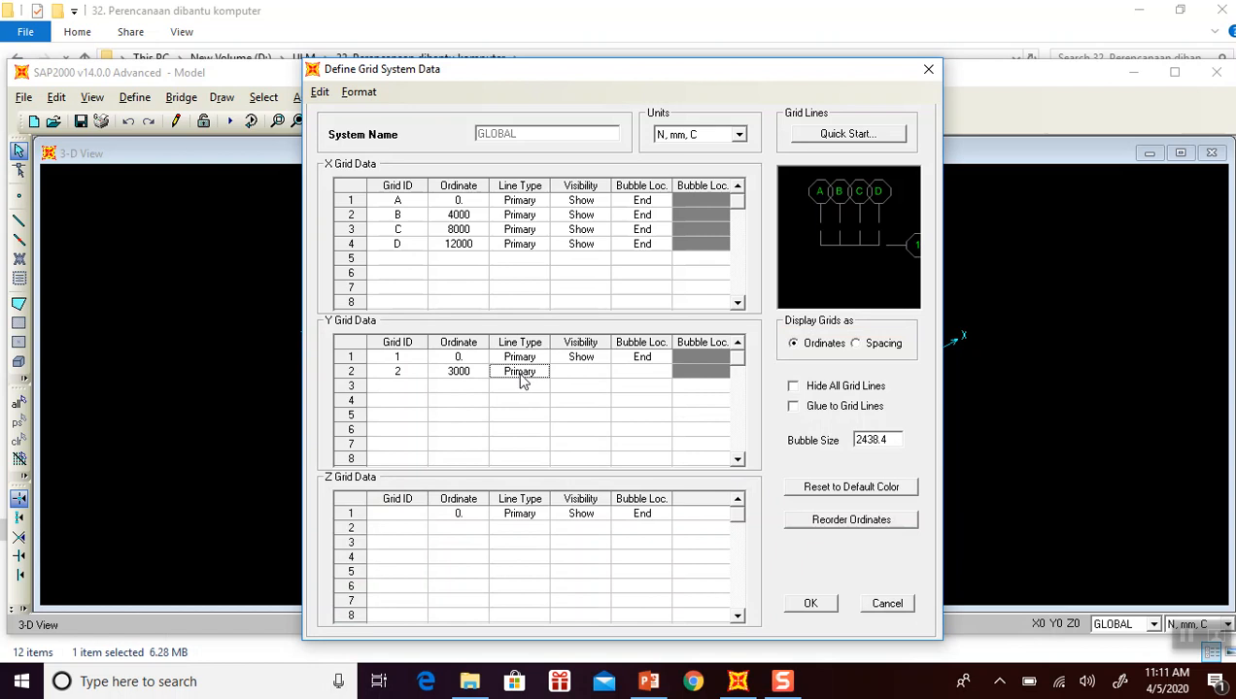
{"action": "left_click", "coordinate": [584, 378]}
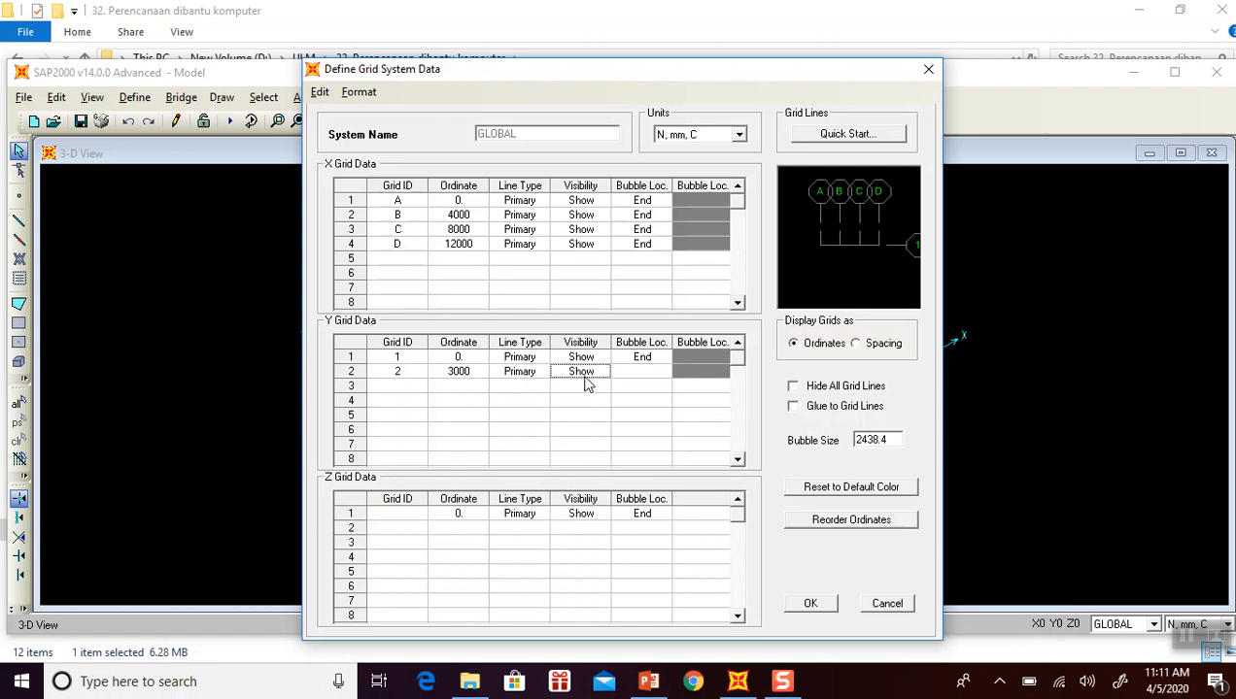
{"action": "left_click", "coordinate": [640, 378]}
{"action": "left_click", "coordinate": [639, 378]}
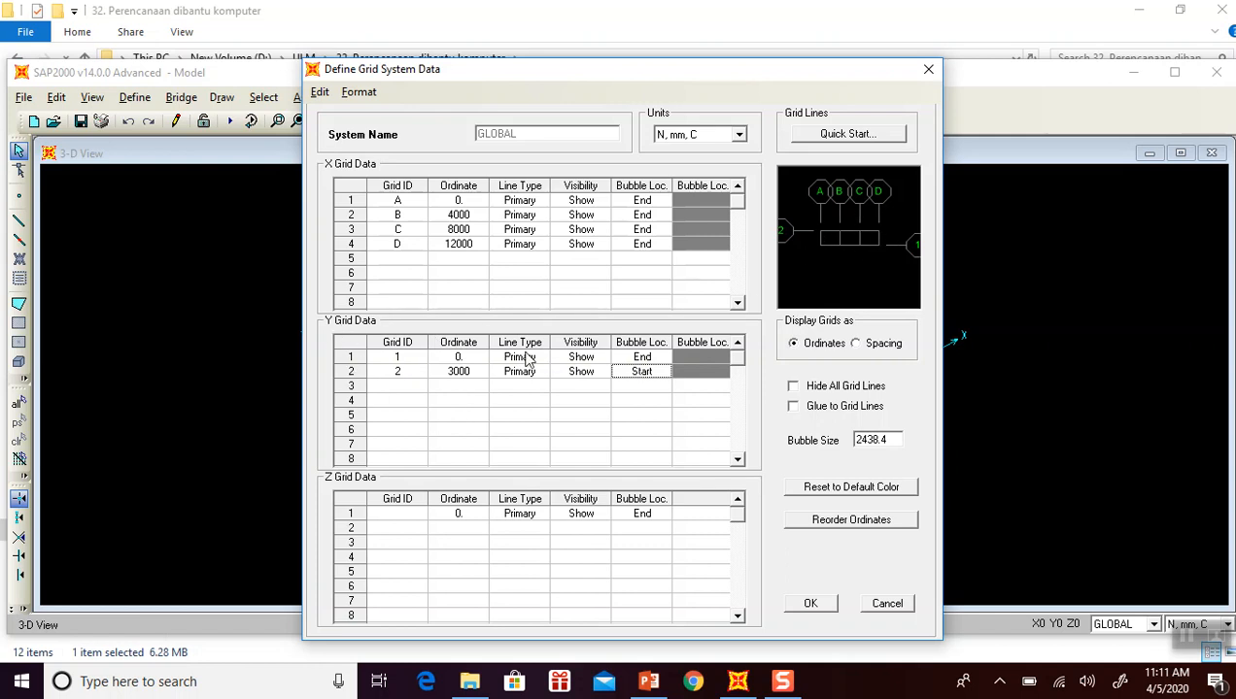
Add Y grid line 3 at ordinate 6000 mm with Primary line type, visibility Show and bubble location Start.
{"action": "left_click", "coordinate": [399, 389]}
{"action": "type", "text": "3"}
{"action": "left_click", "coordinate": [460, 389]}
{"action": "left_click", "coordinate": [650, 691]}
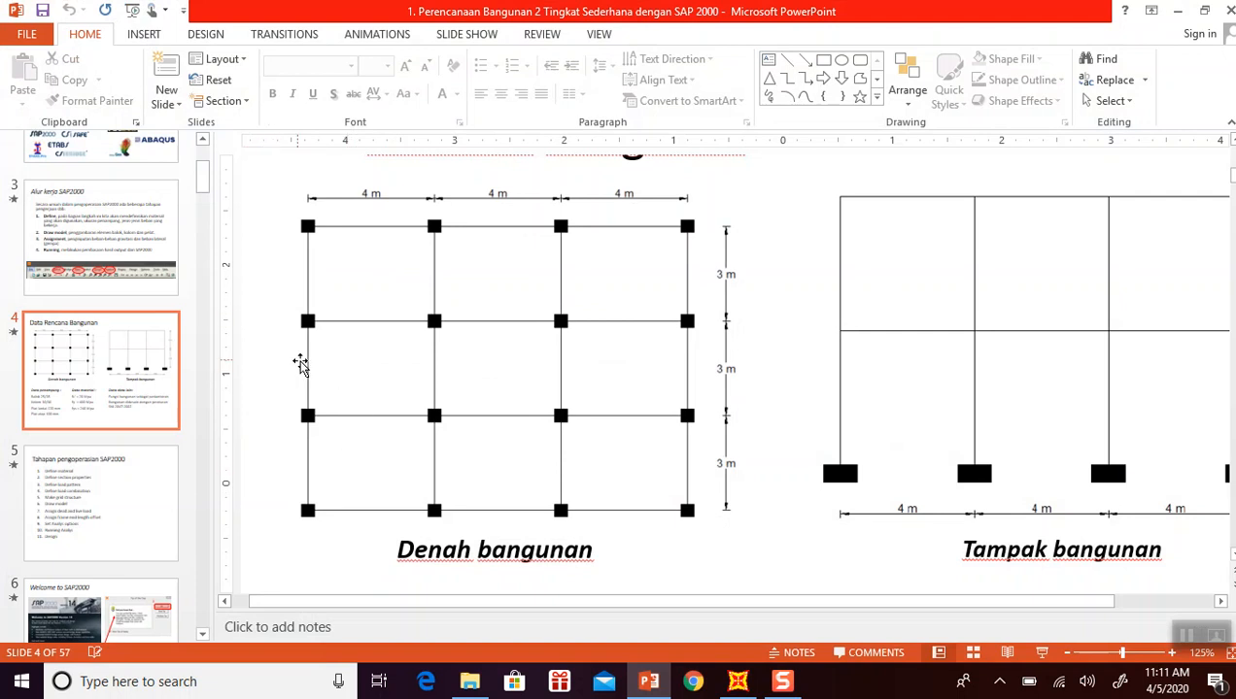
{"action": "left_click", "coordinate": [648, 681]}
{"action": "left_click", "coordinate": [469, 390]}
{"action": "type", "text": "6000"}
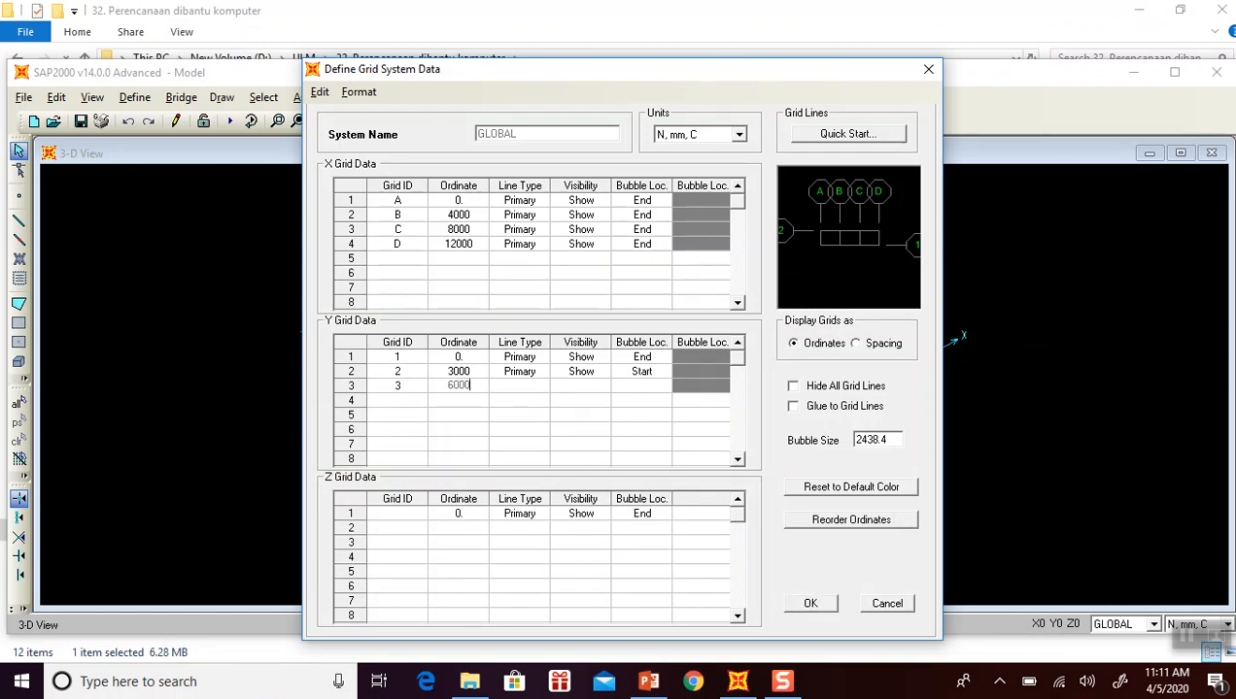
{"action": "left_click", "coordinate": [518, 389]}
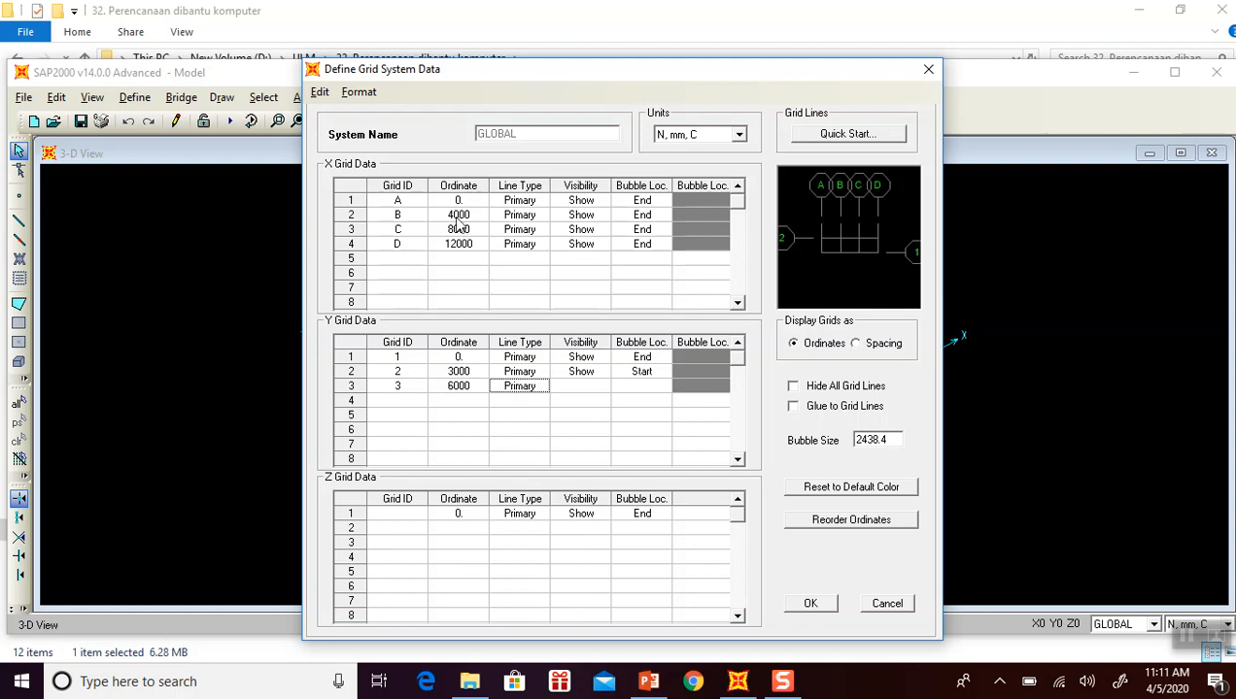
{"action": "left_click", "coordinate": [579, 390]}
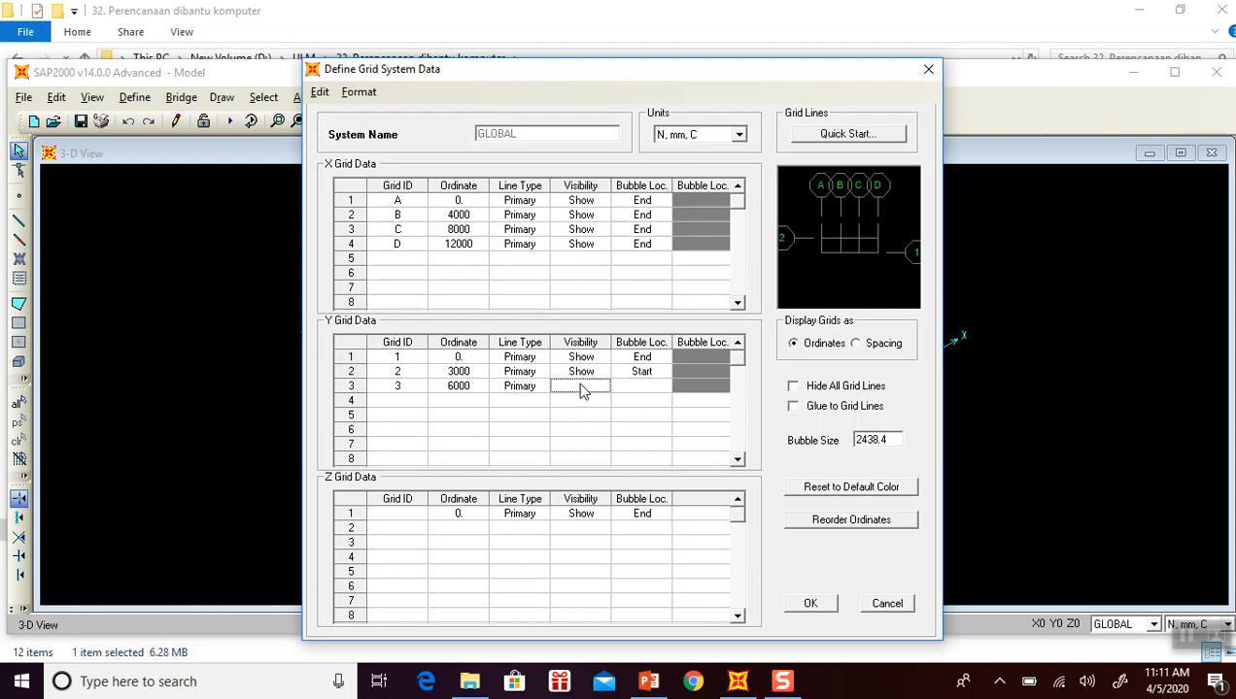
{"action": "left_click", "coordinate": [632, 388]}
Add Y grid line 4 at ordinate 9000 mm with Primary line type, visibility Show and bubble location Start.
{"action": "left_click", "coordinate": [412, 401]}
{"action": "left_click", "coordinate": [456, 400]}
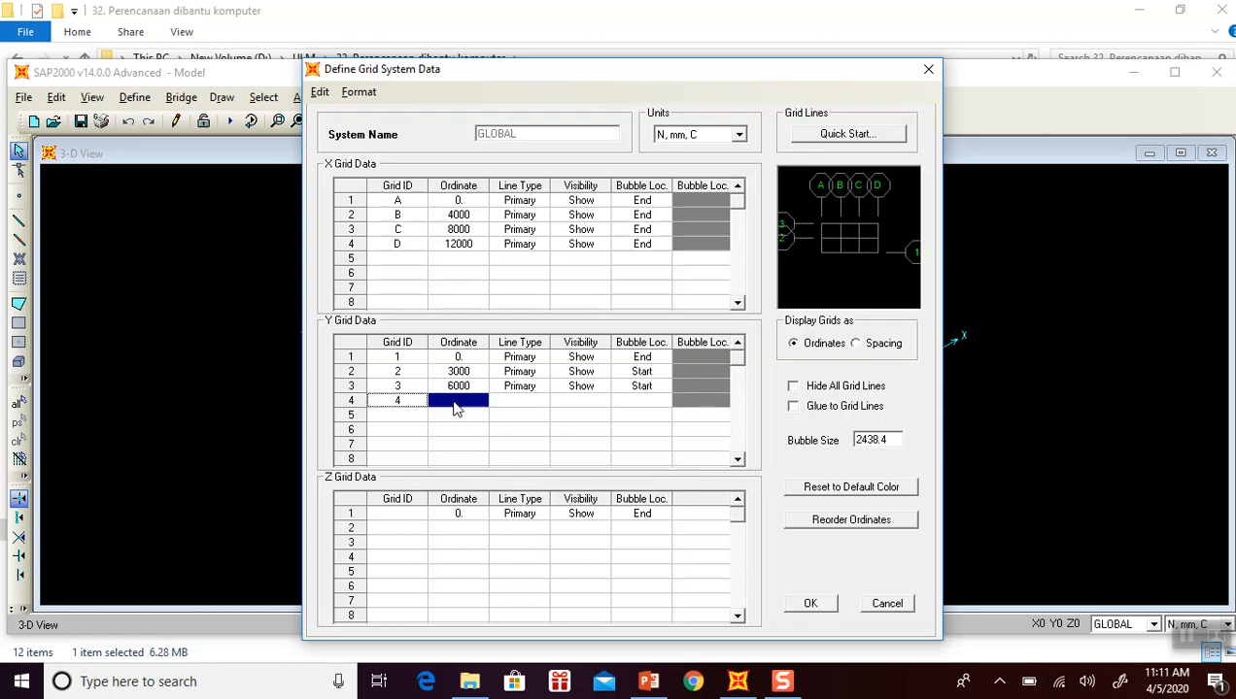
{"action": "left_click", "coordinate": [649, 681]}
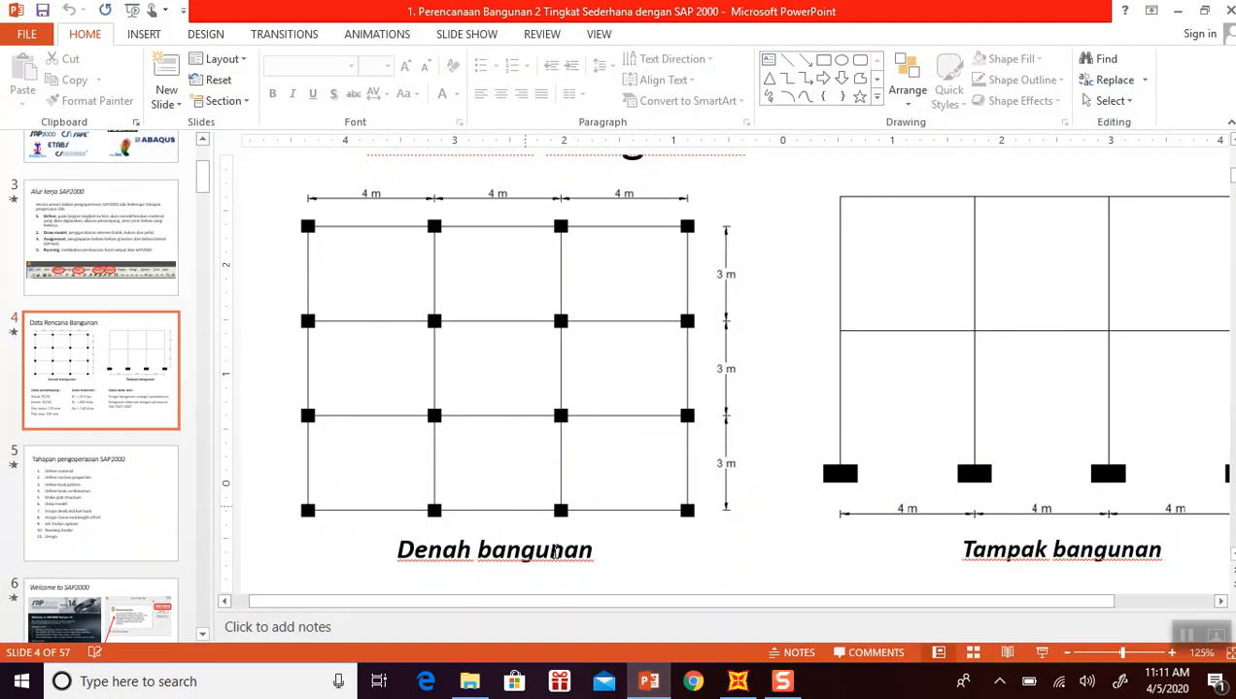
{"action": "left_click", "coordinate": [649, 681]}
{"action": "left_click", "coordinate": [461, 404]}
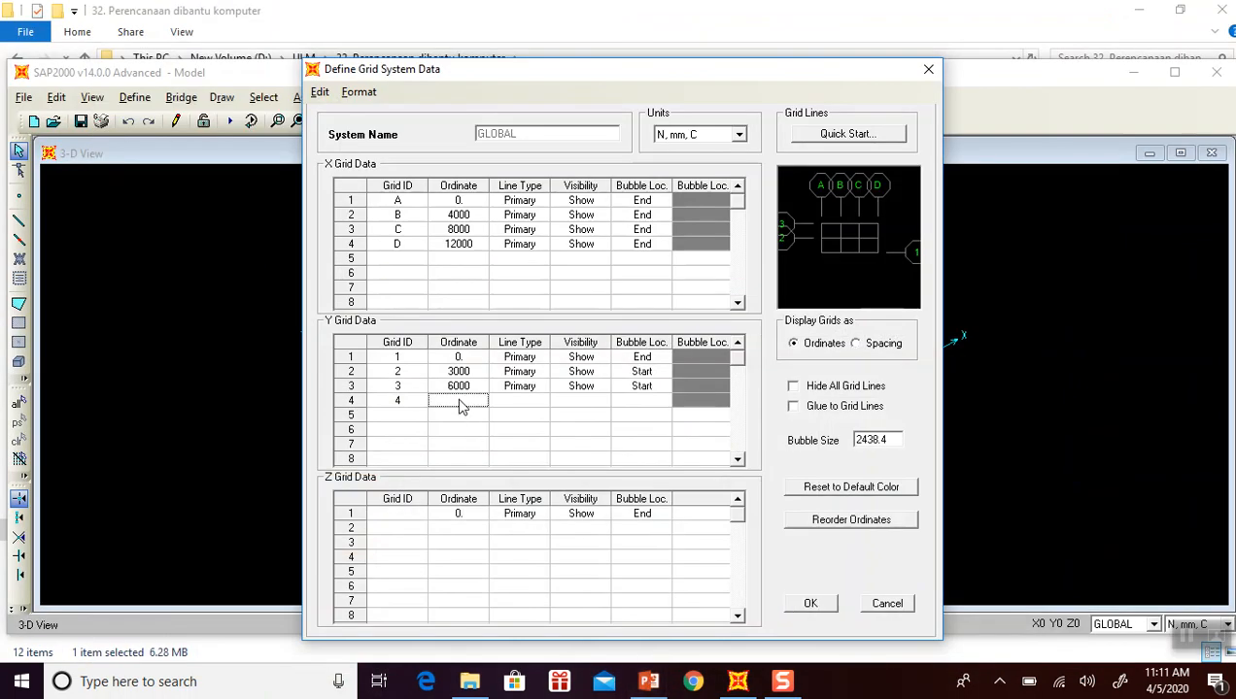
{"action": "type", "text": "9000"}
{"action": "left_click", "coordinate": [529, 406]}
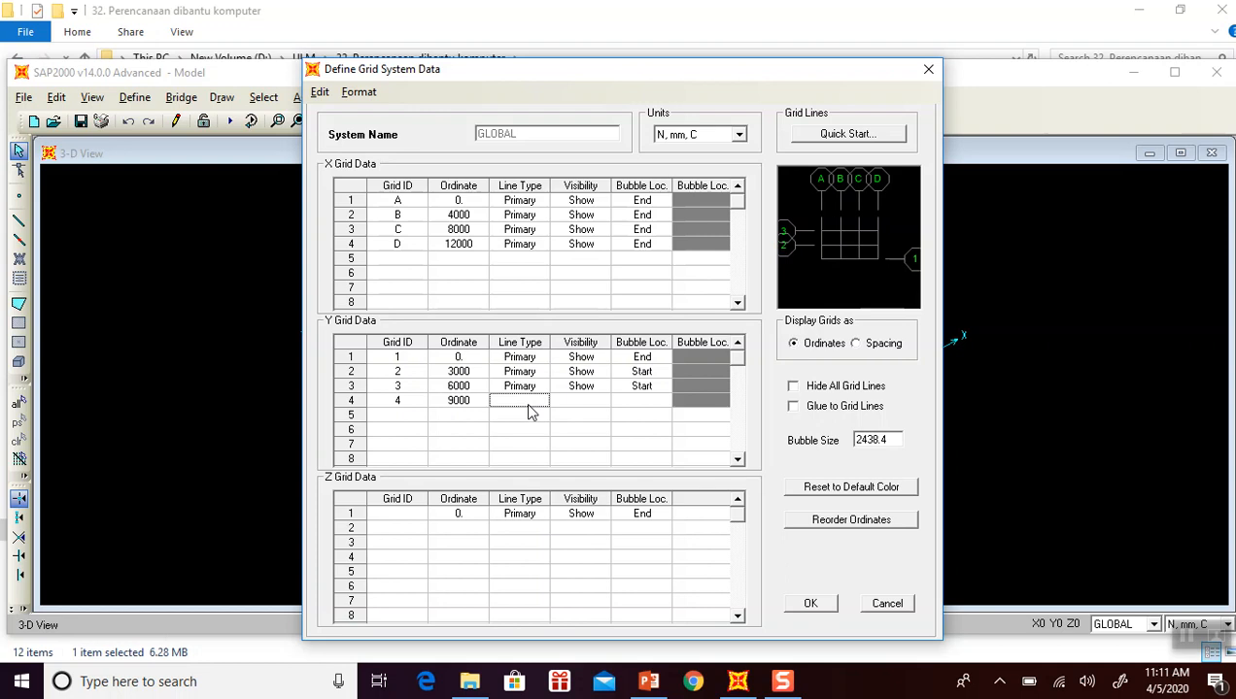
{"action": "left_click", "coordinate": [573, 408]}
{"action": "left_click", "coordinate": [641, 406]}
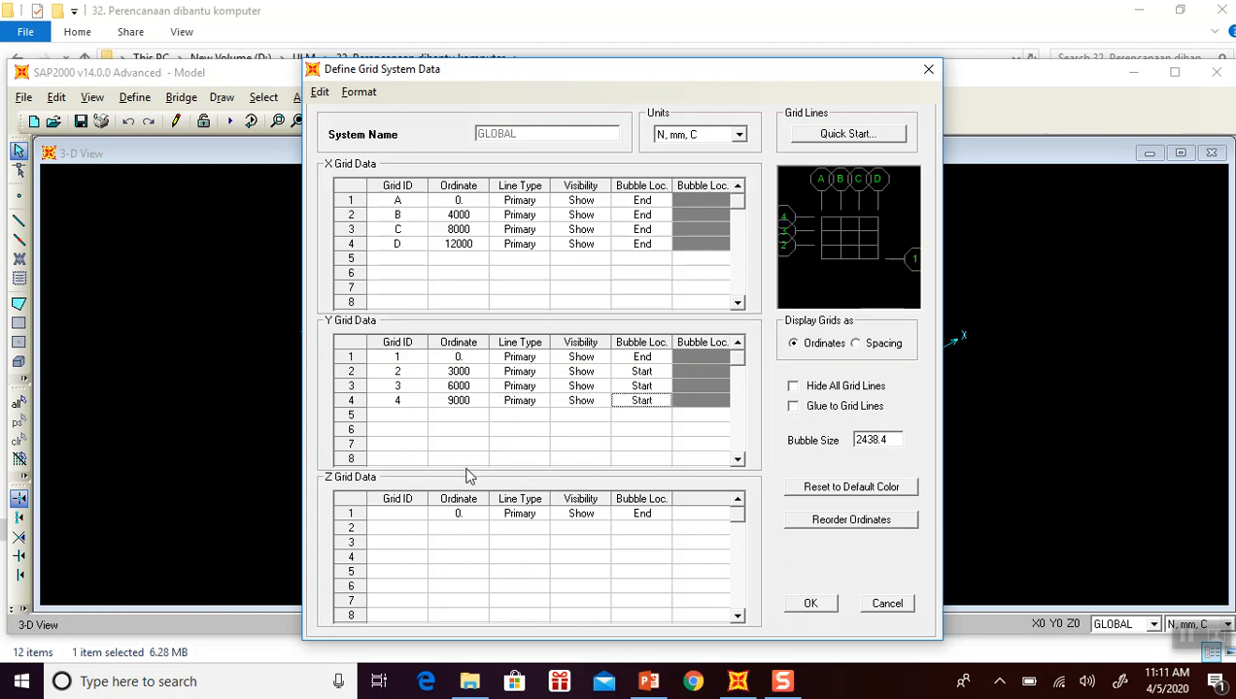
Name the first Z grid level BASE and check the storey heights in the PowerPoint elevation drawing.
{"action": "left_click", "coordinate": [394, 517]}
{"action": "type", "text": "BASE"}
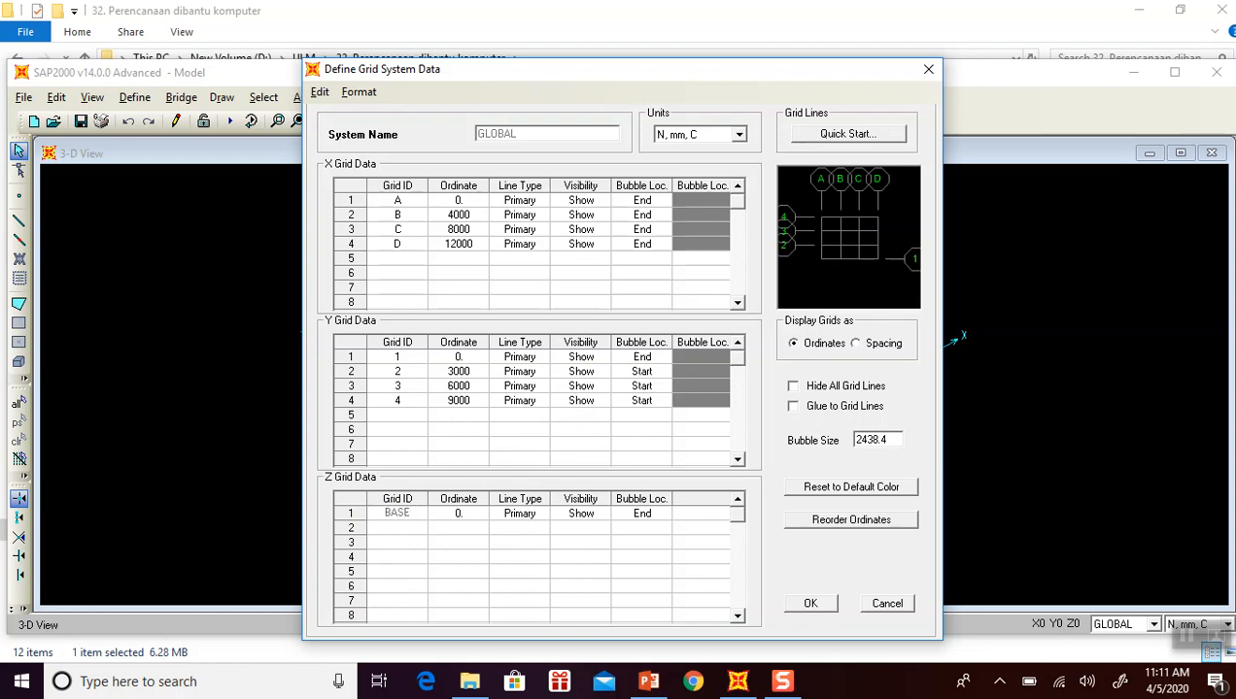
{"action": "left_click", "coordinate": [648, 681]}
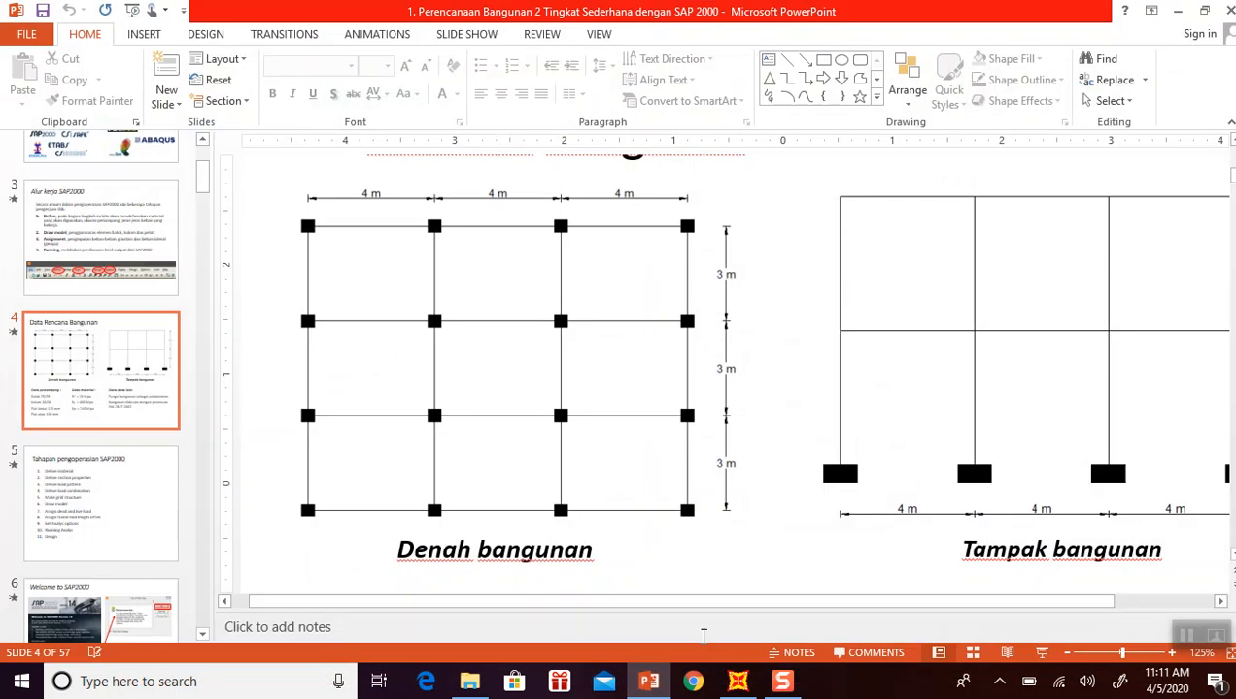
{"action": "left_click_drag", "start_coordinate": [714, 609], "coordinate": [811, 596]}
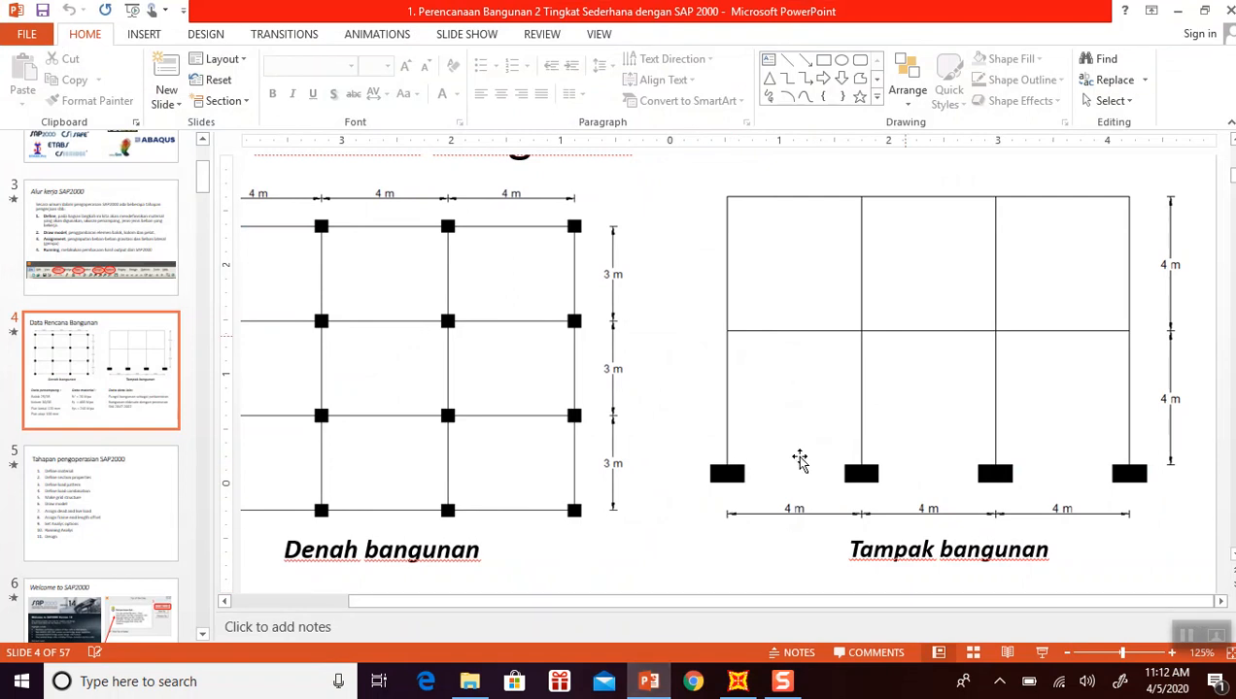
{"action": "left_click", "coordinate": [649, 682]}
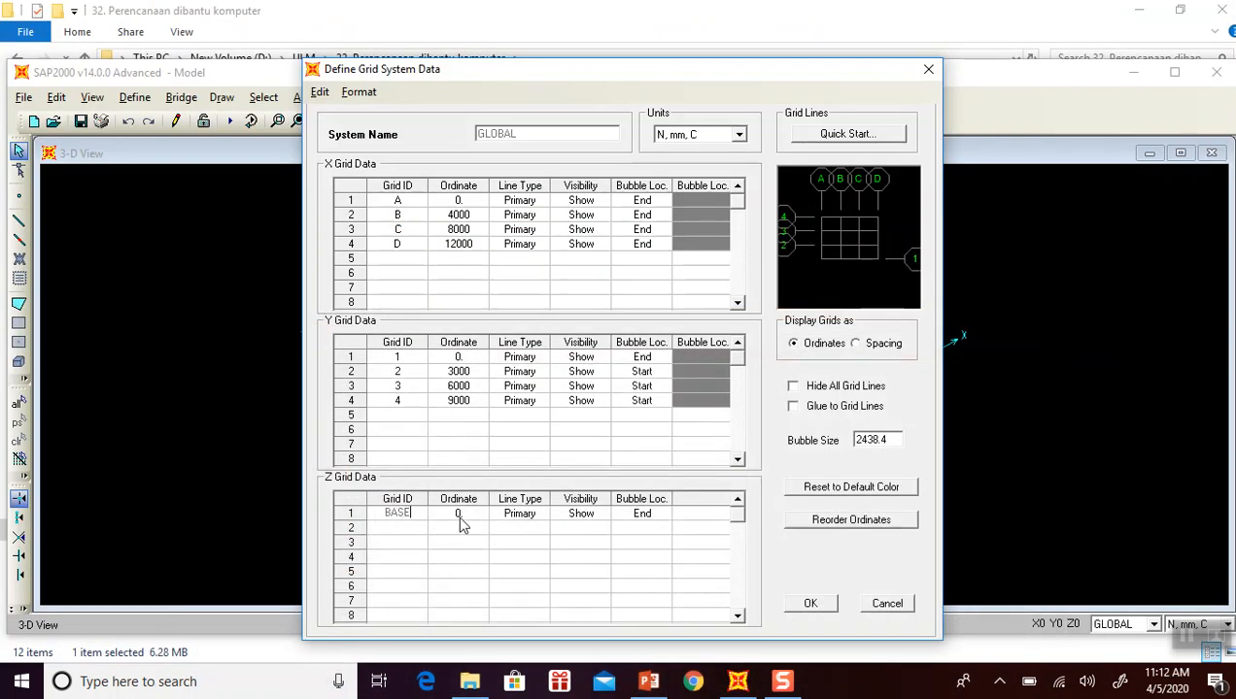
{"action": "left_click", "coordinate": [649, 682]}
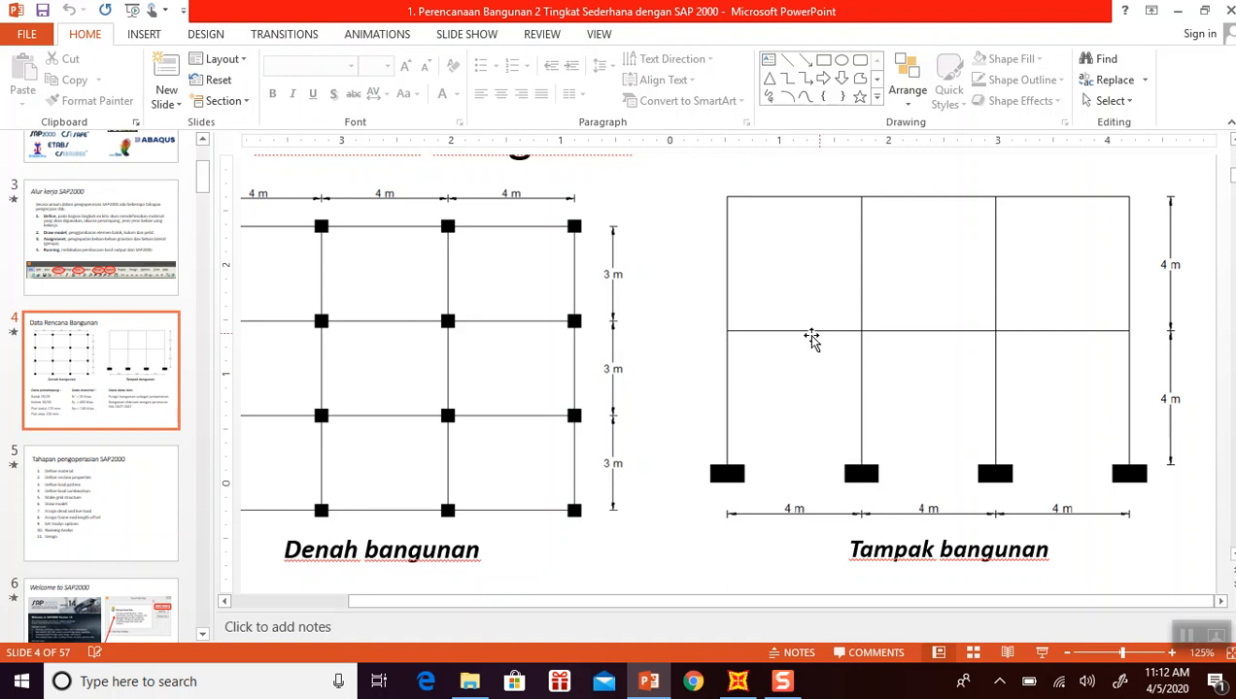
{"action": "left_click", "coordinate": [648, 681]}
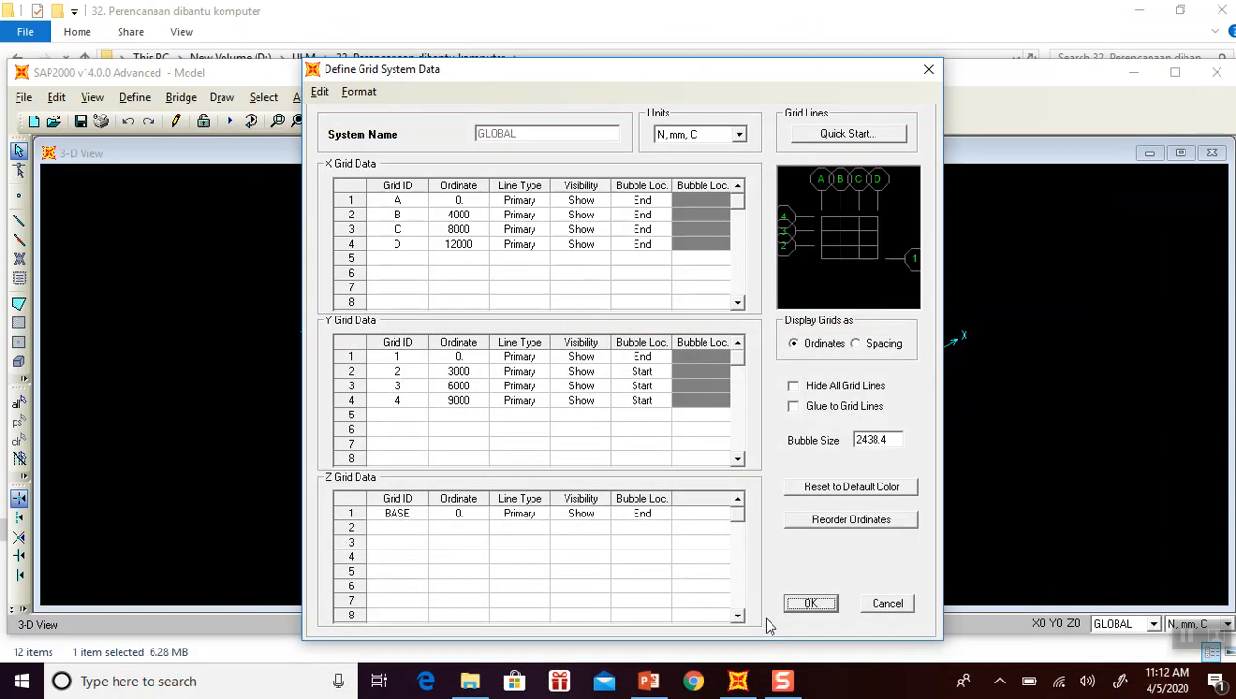
Add Z grid level LT.2 at ordinate 4000 mm with Primary line type, visibility Show and bubble location End.
{"action": "left_click", "coordinate": [408, 532]}
{"action": "type", "text": "LT.2"}
{"action": "left_click", "coordinate": [448, 531]}
{"action": "type", "text": "4000"}
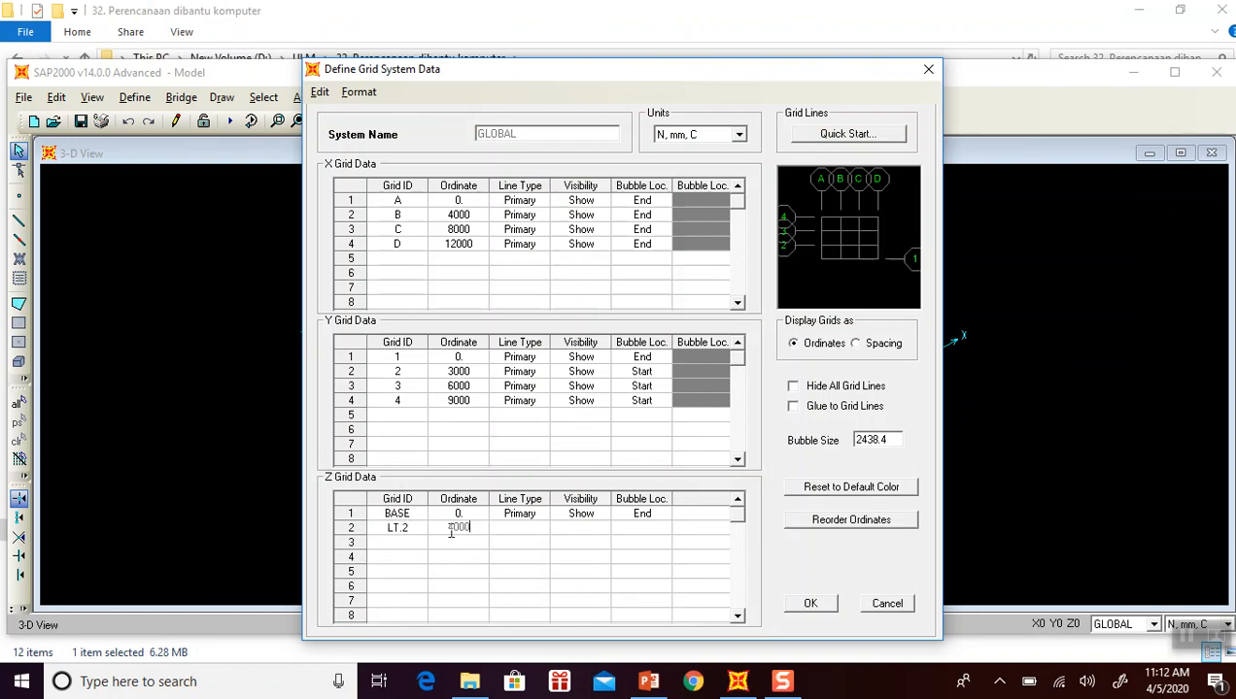
{"action": "left_click", "coordinate": [511, 530]}
{"action": "left_click", "coordinate": [514, 536]}
{"action": "left_click", "coordinate": [573, 533]}
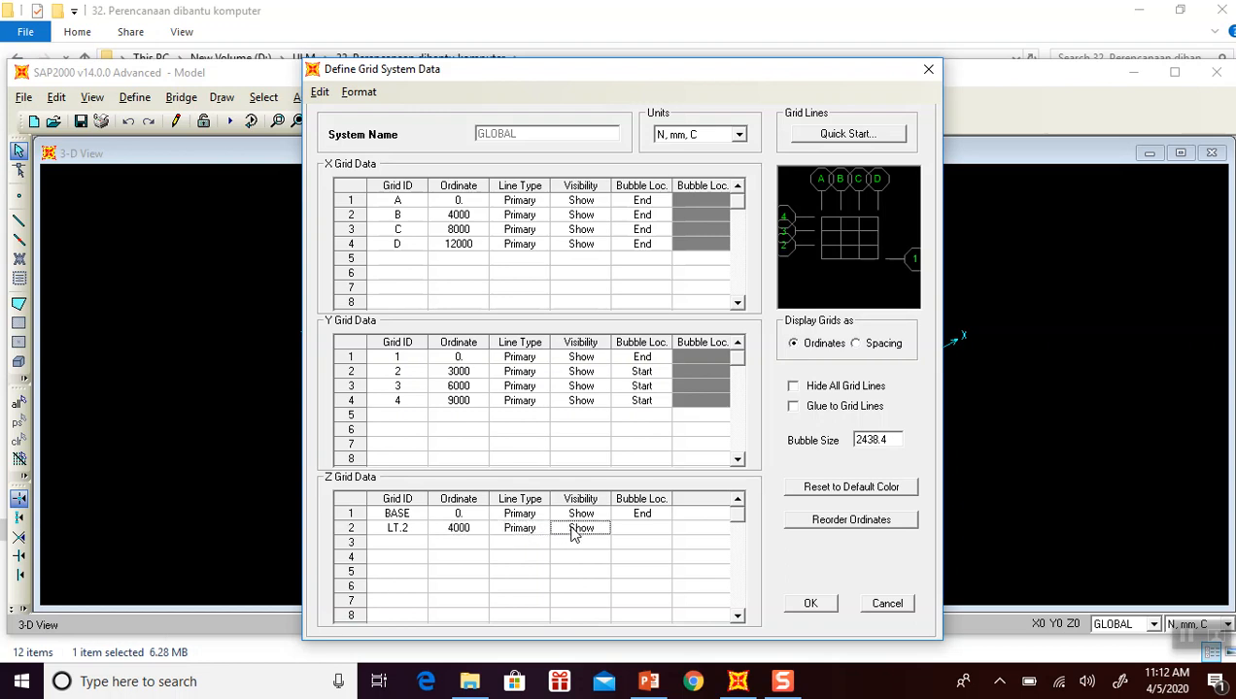
{"action": "left_click", "coordinate": [641, 530]}
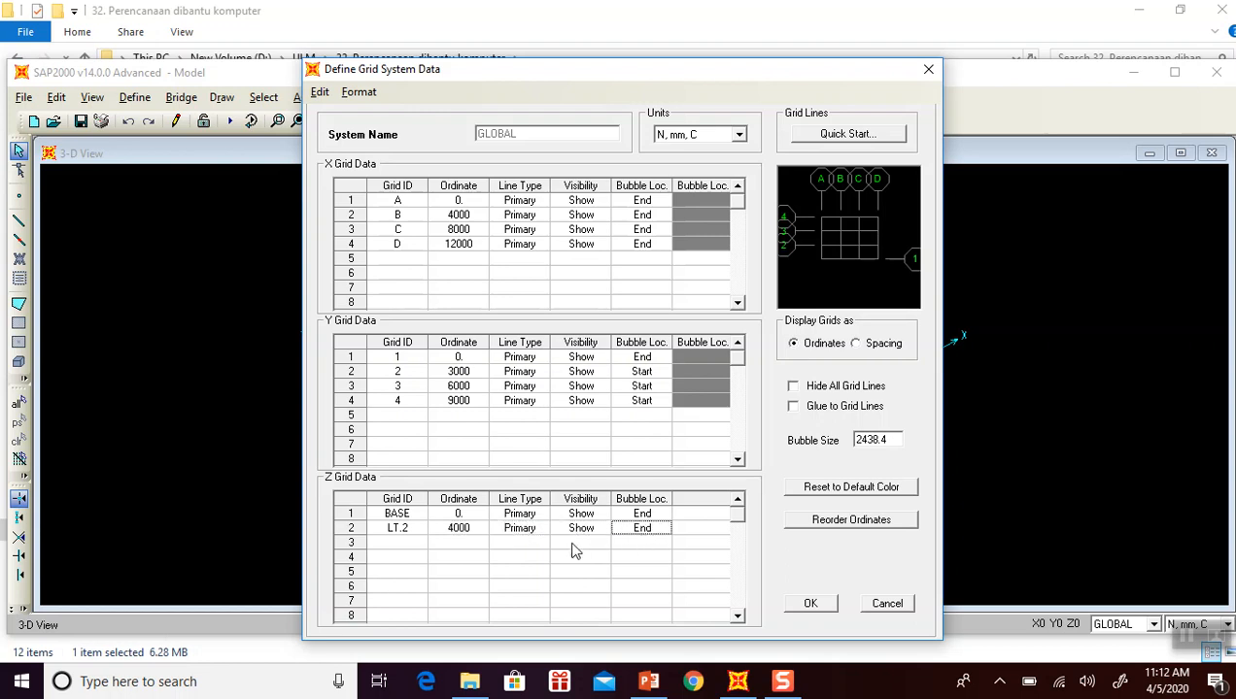
Add Z grid level ROOF at ordinate 8000 mm with Primary line type, visibility Show and bubble location End.
{"action": "left_click", "coordinate": [415, 544]}
{"action": "left_click", "coordinate": [645, 683]}
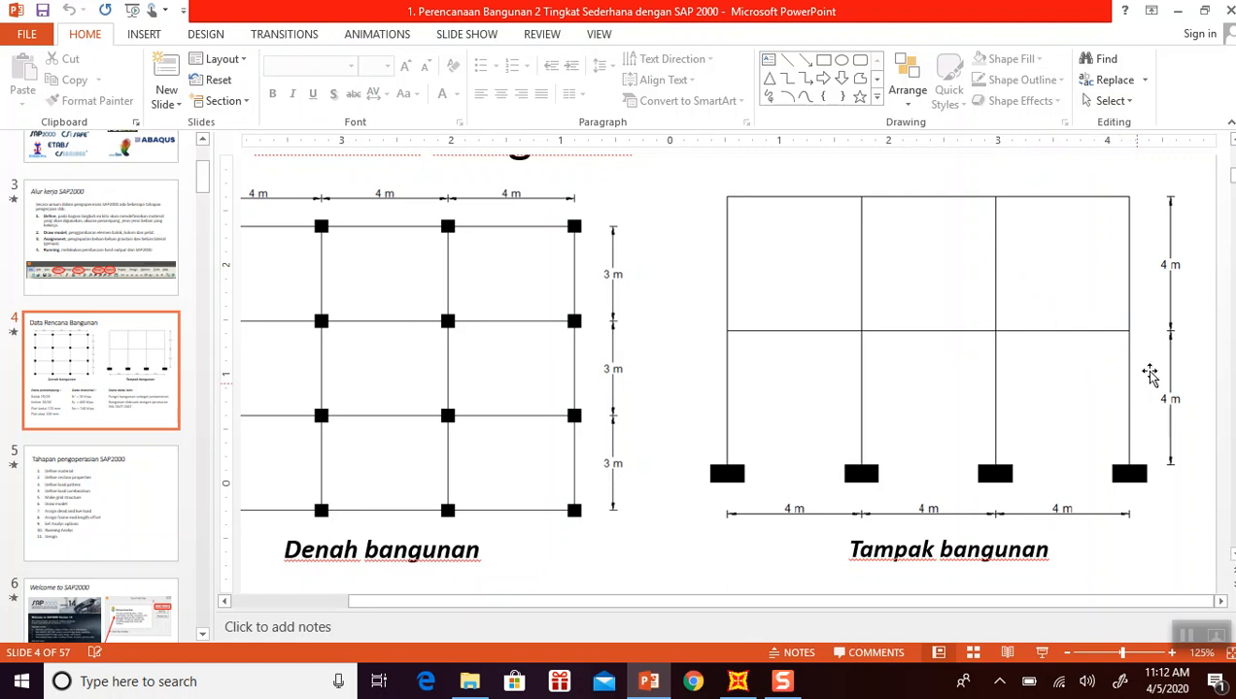
{"action": "left_click", "coordinate": [1178, 12]}
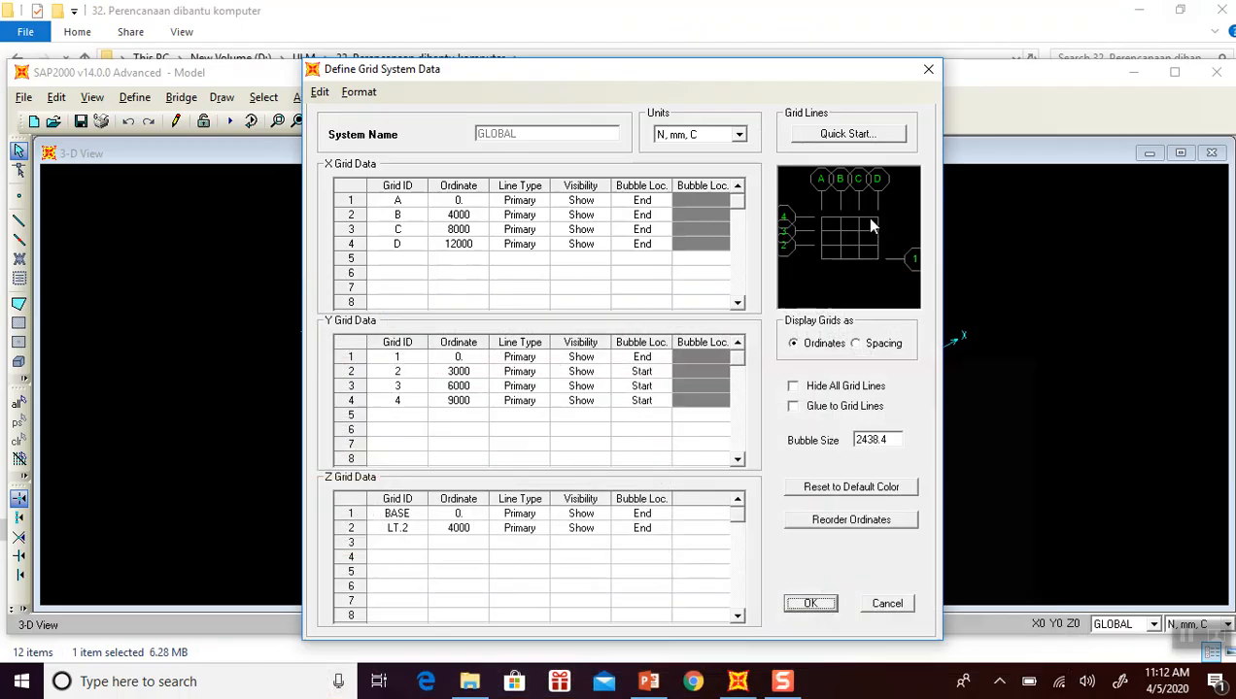
{"action": "left_click", "coordinate": [411, 546]}
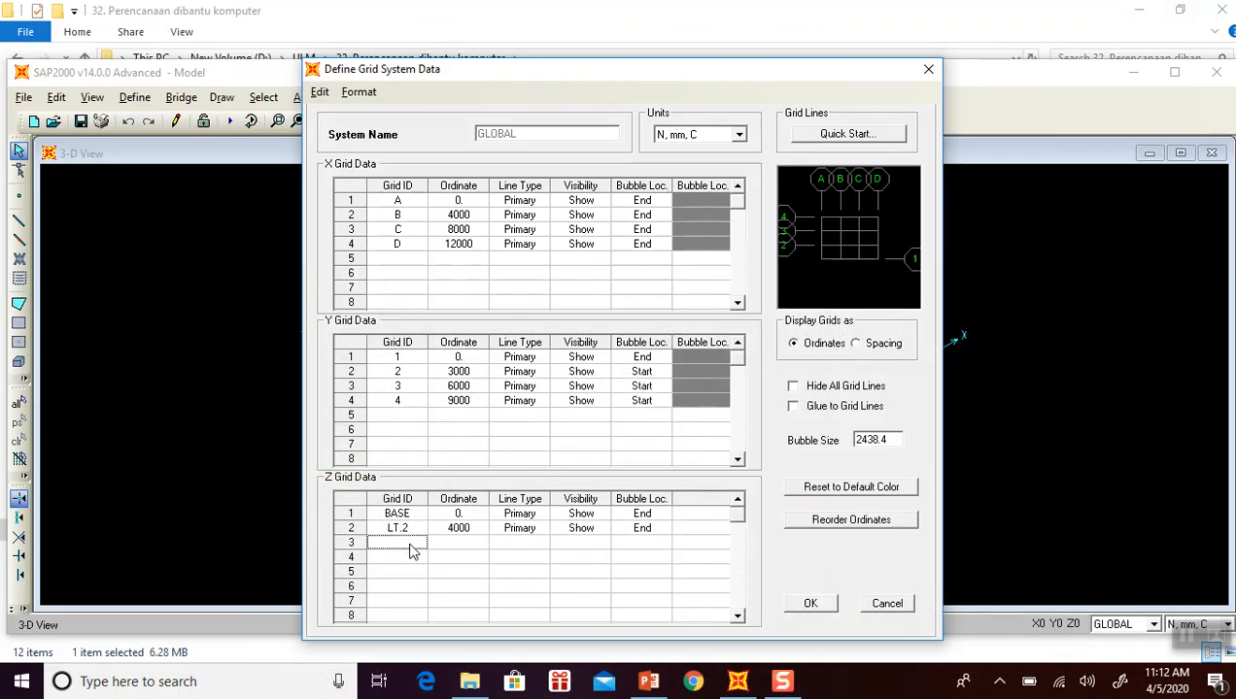
{"action": "type", "text": "ROOF"}
{"action": "left_click", "coordinate": [458, 542]}
{"action": "type", "text": "8000"}
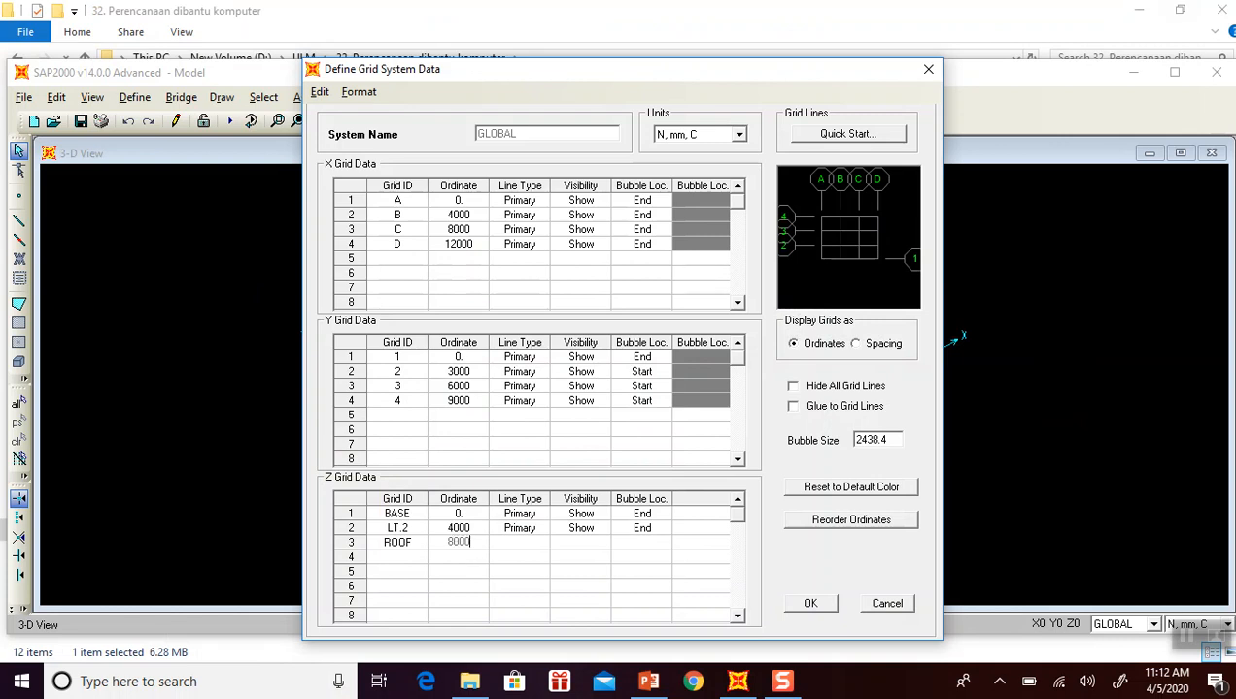
{"action": "left_click", "coordinate": [513, 546]}
{"action": "left_click", "coordinate": [519, 549]}
{"action": "left_click", "coordinate": [574, 552]}
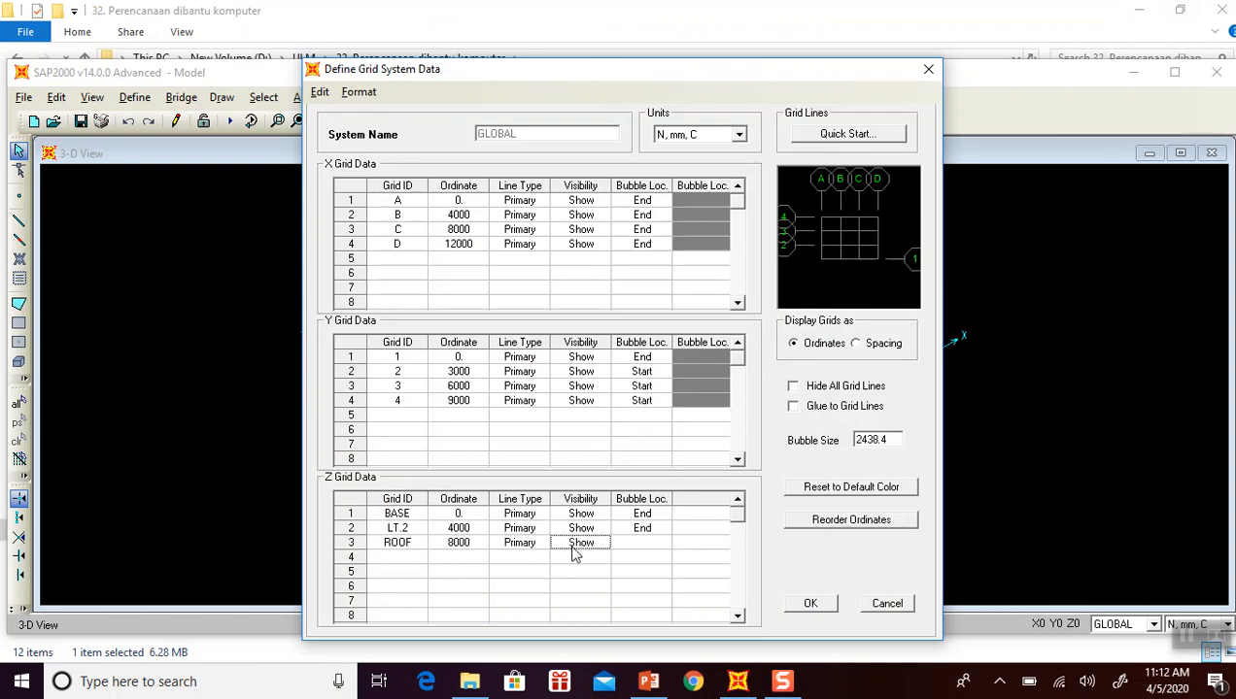
{"action": "left_click", "coordinate": [646, 549]}
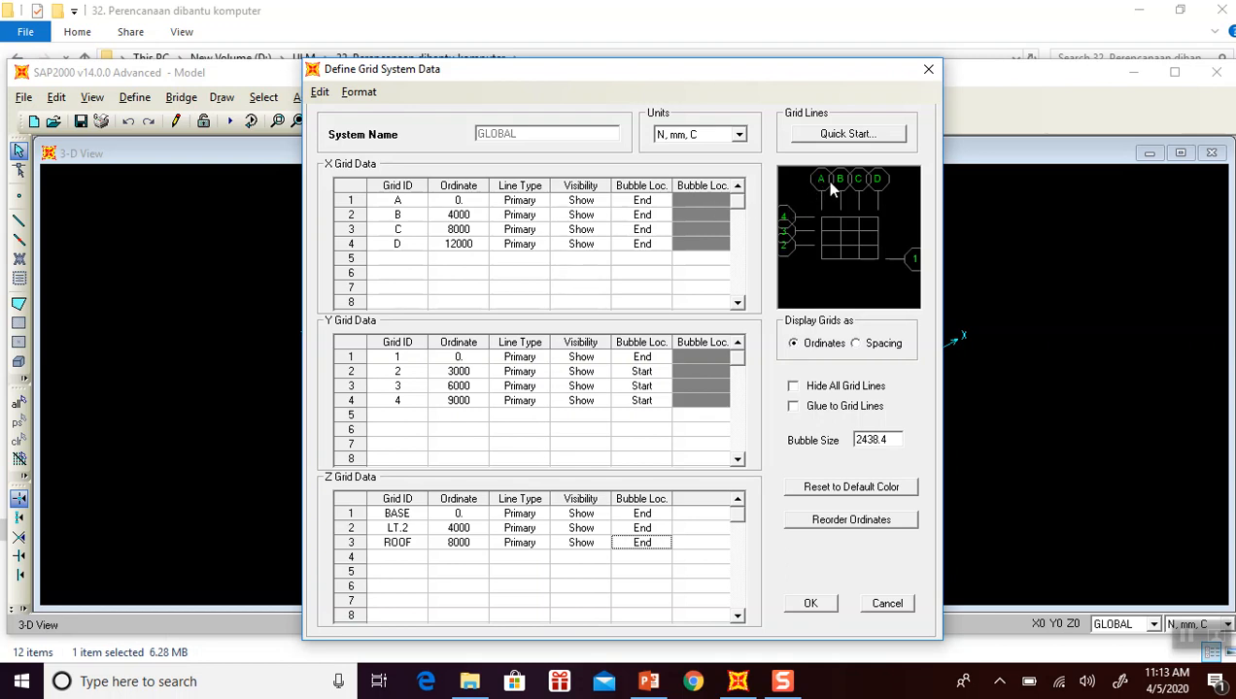
Try the Secondary line type on X grid line A, then restore Primary and keep its visibility at Show.
{"action": "left_click", "coordinate": [531, 202]}
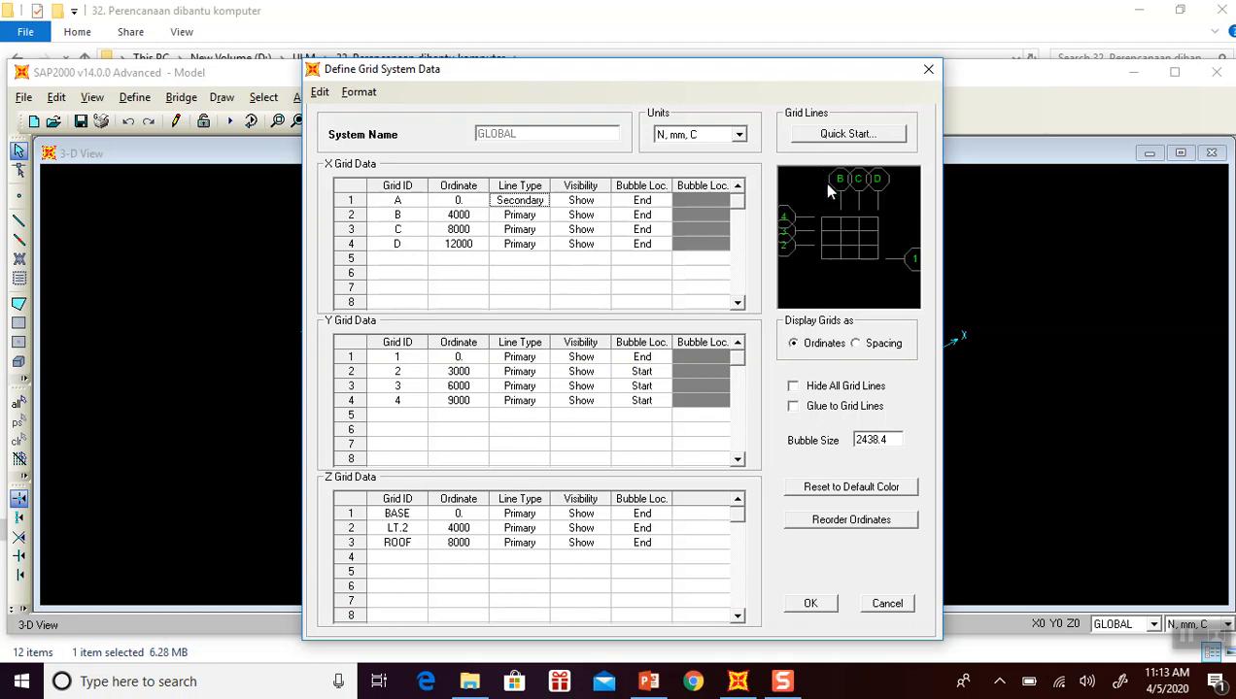
{"action": "left_click", "coordinate": [532, 204]}
{"action": "left_click", "coordinate": [582, 202]}
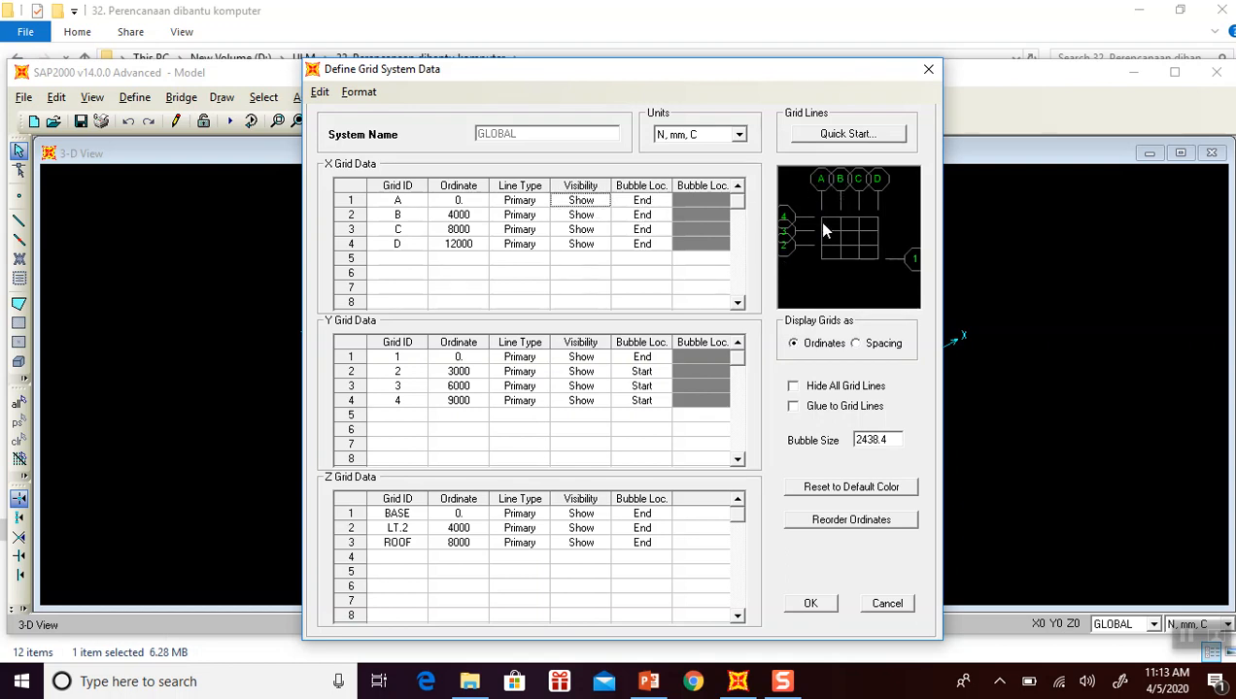
Set the bubble location of X grid line A to Start.
{"action": "double_click", "coordinate": [643, 200]}
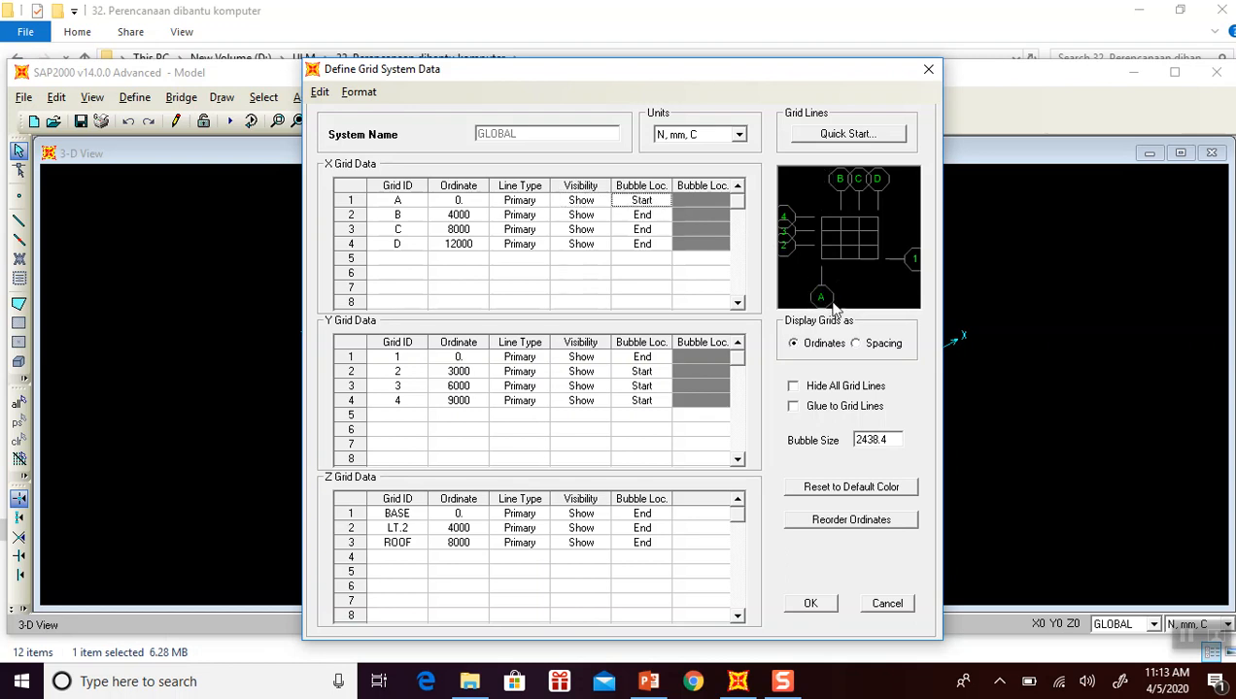
Set the bubble location of X grid line A to End and of Y grid line 1 to Start.
{"action": "left_click", "coordinate": [653, 203]}
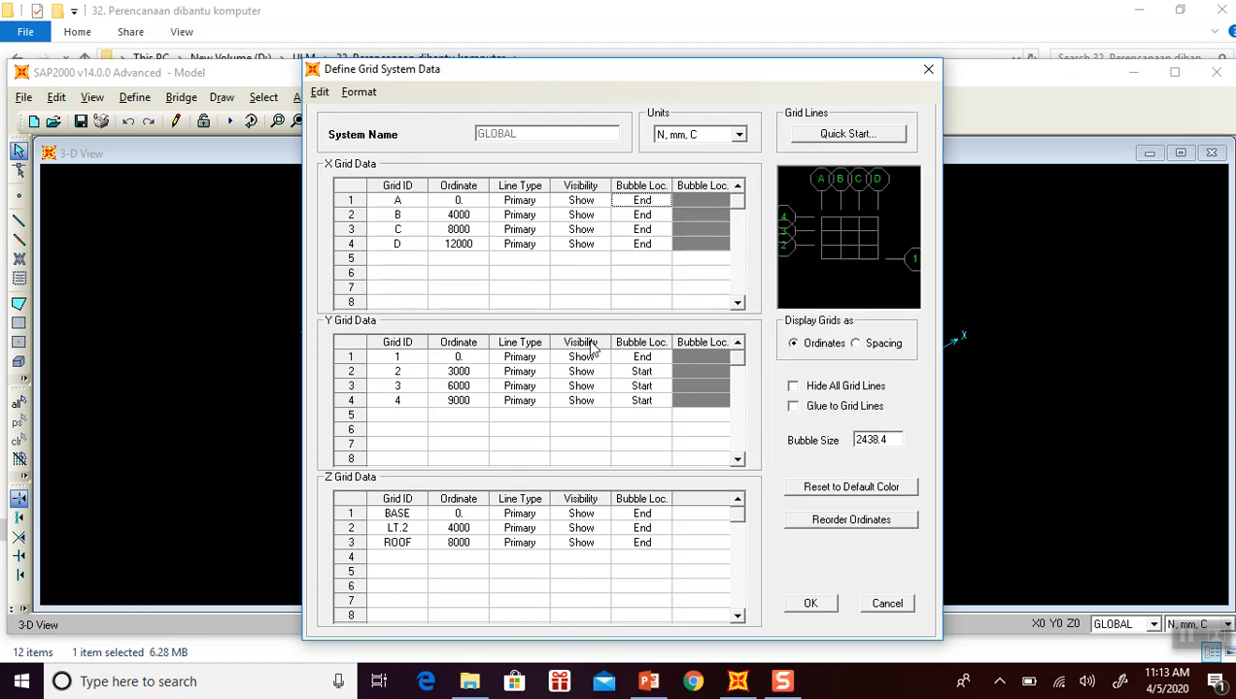
{"action": "left_click", "coordinate": [642, 360]}
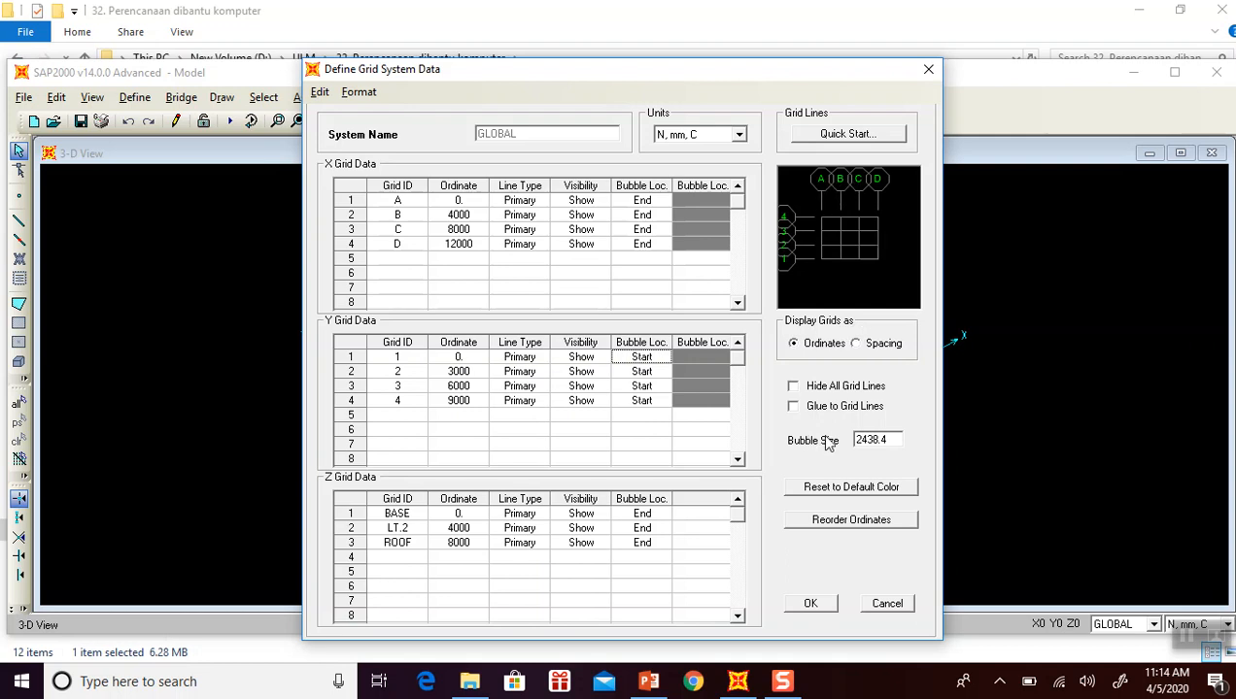
Set the grid bubble size to 1000.
{"action": "left_click", "coordinate": [894, 440]}
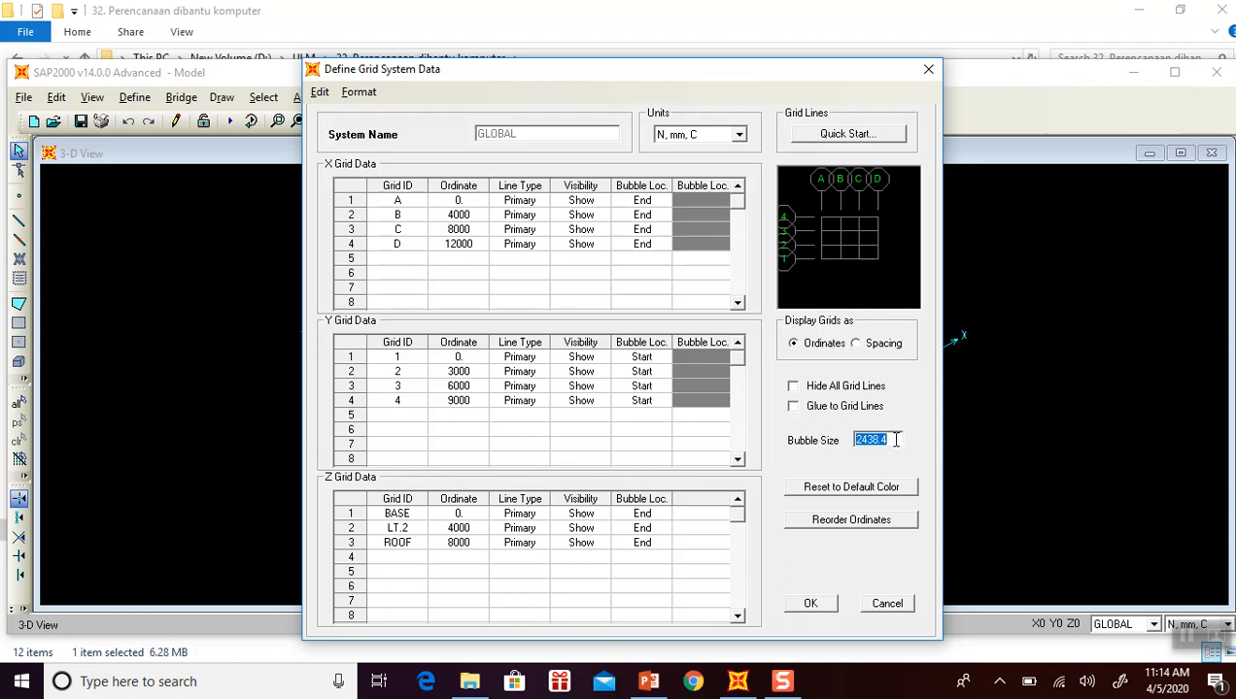
{"action": "type", "text": "1000"}
{"action": "left_click", "coordinate": [571, 415]}
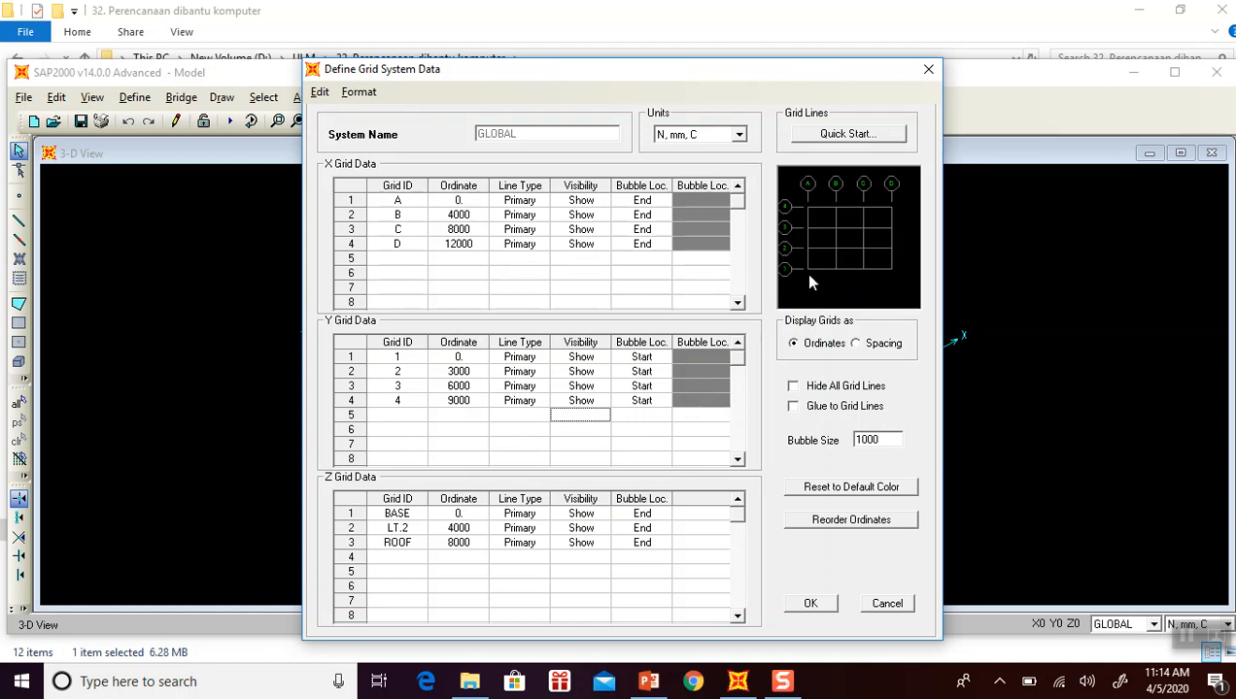
Check the grid data displayed as spacing, switch back to ordinates, and accept the GLOBAL grid system.
{"action": "left_click", "coordinate": [857, 345]}
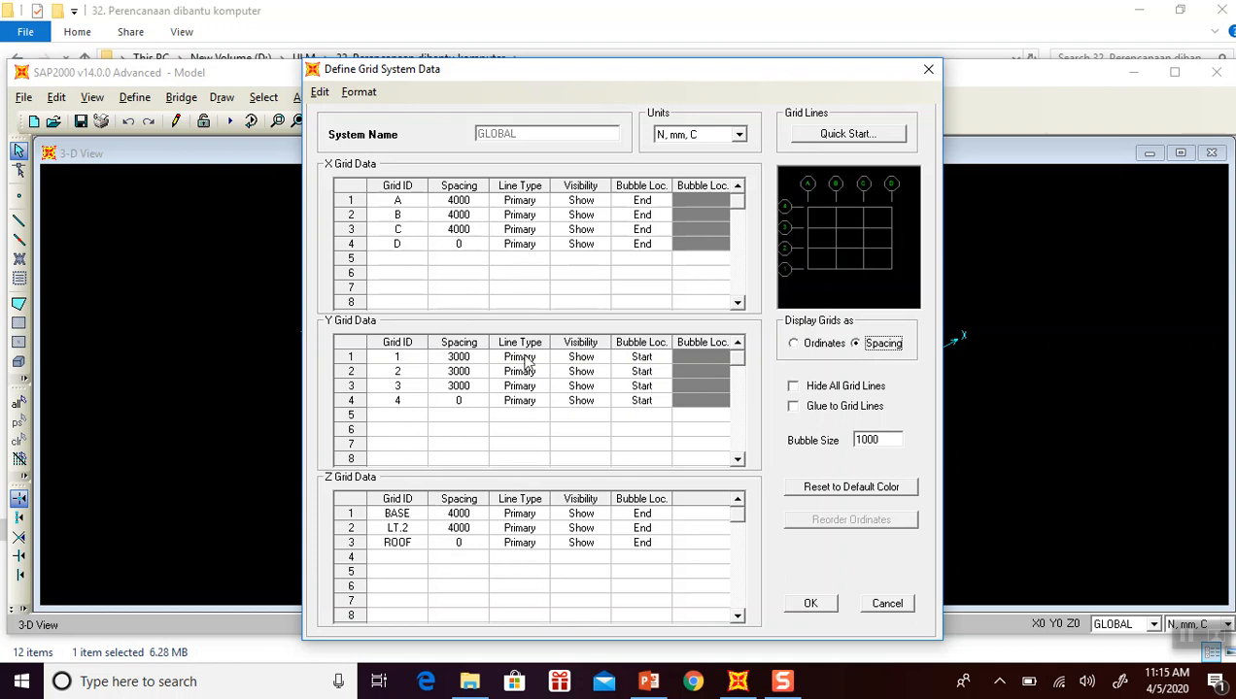
{"action": "left_click", "coordinate": [793, 344]}
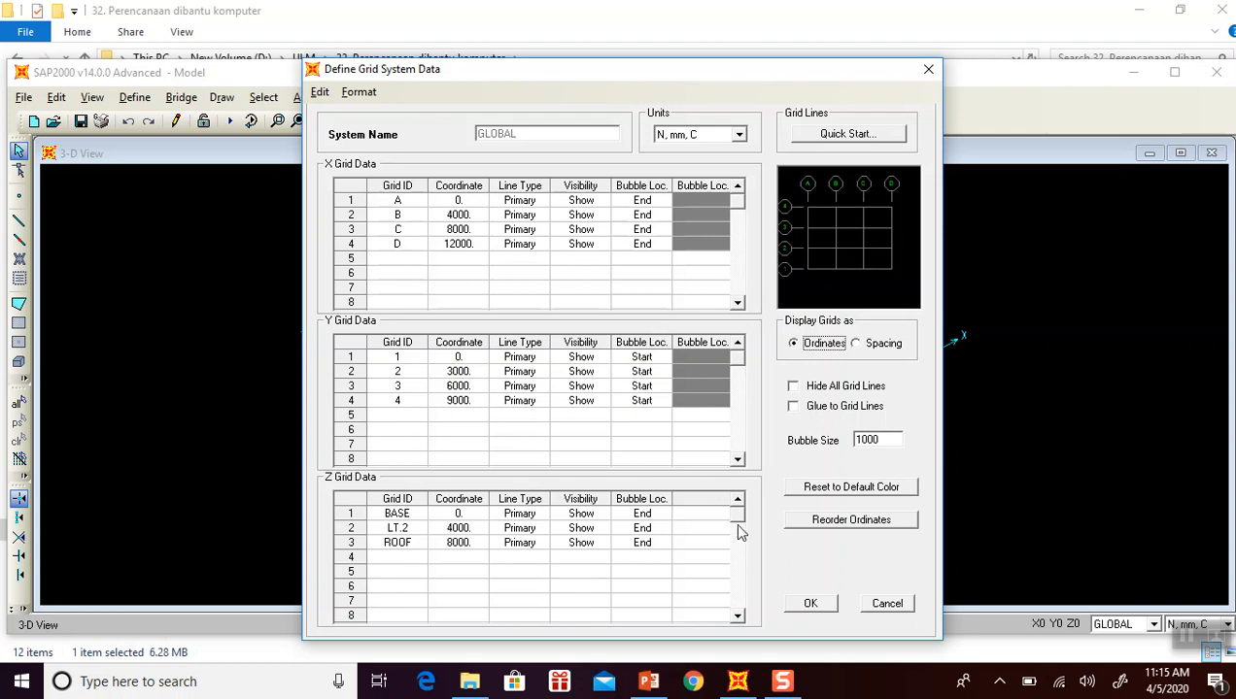
{"action": "left_click", "coordinate": [810, 604]}
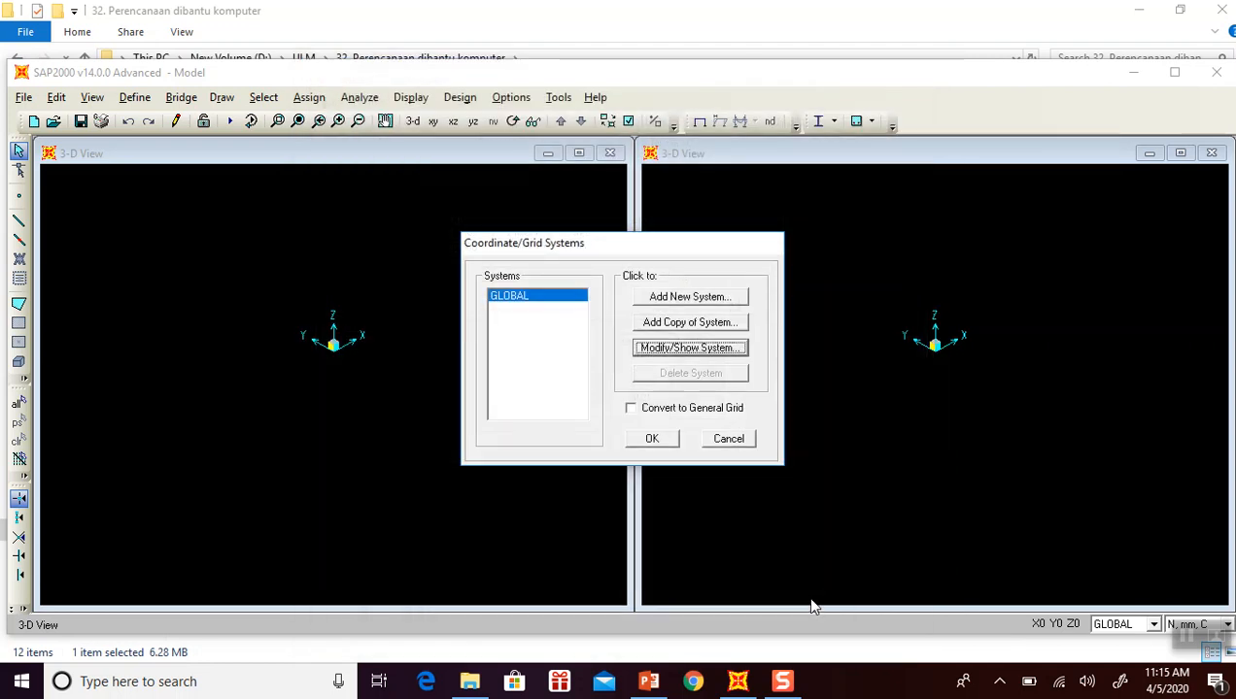
{"action": "left_click", "coordinate": [651, 439]}
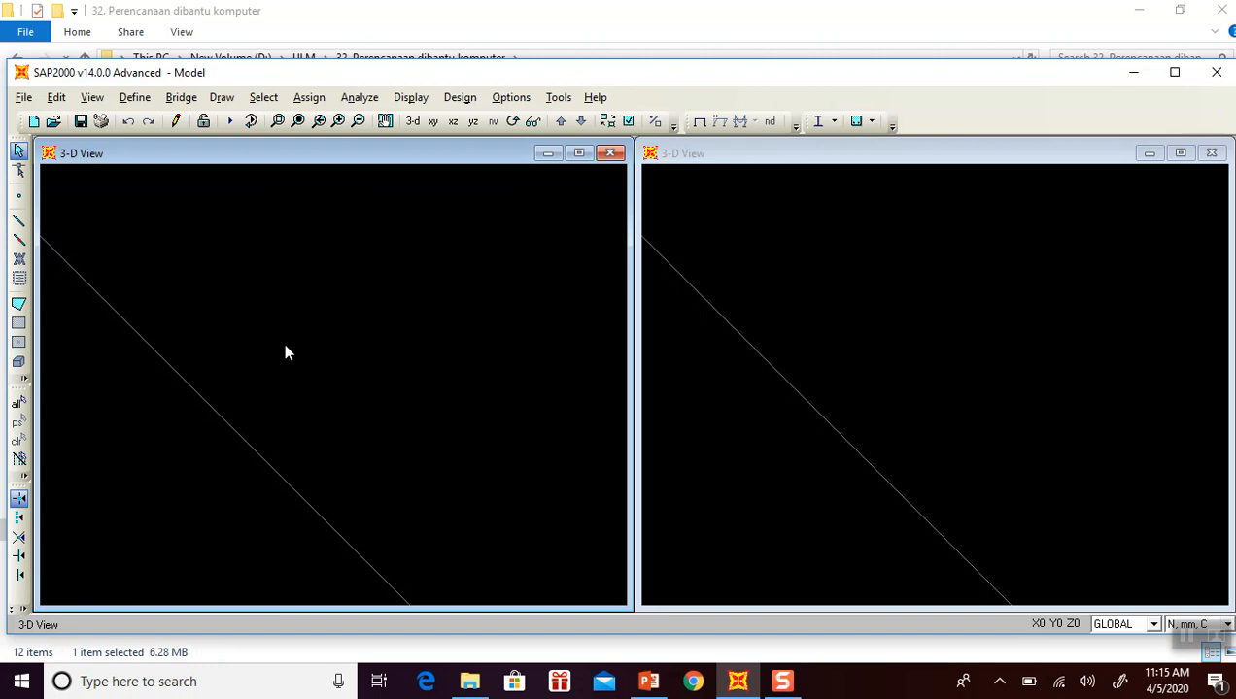
Restore the full view of the grid in both 3-D views and zoom the second one out slightly.
{"action": "left_click", "coordinate": [299, 121]}
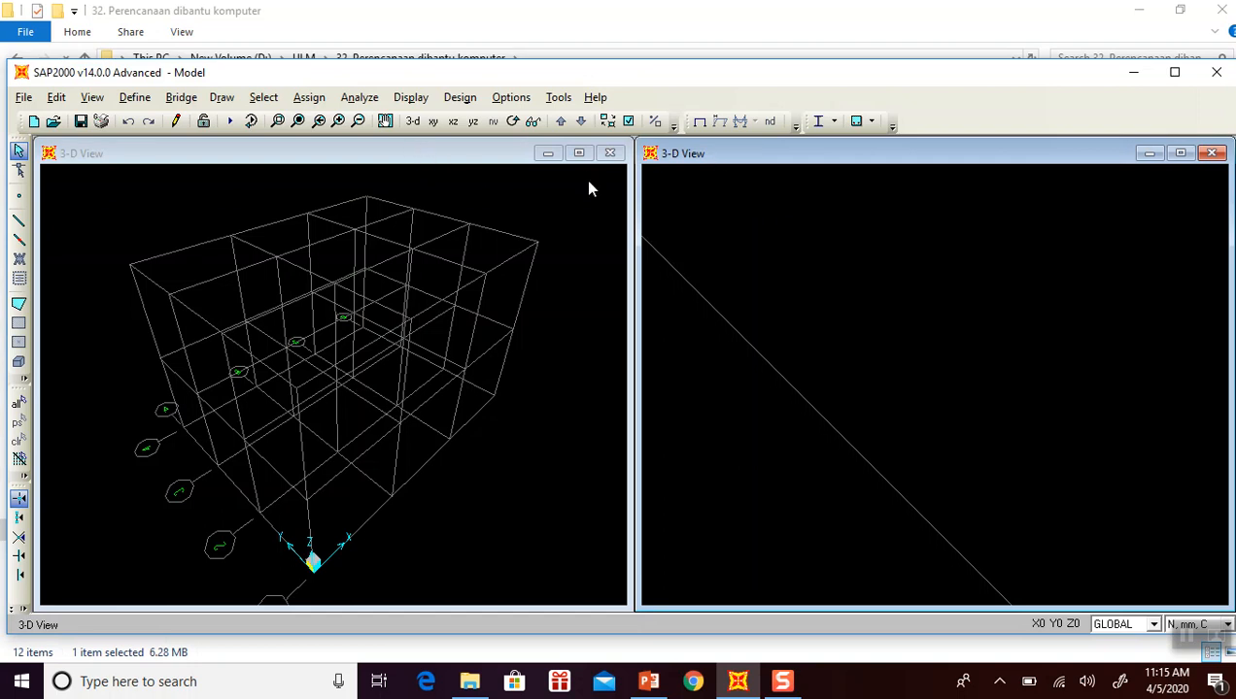
{"action": "left_click", "coordinate": [301, 128]}
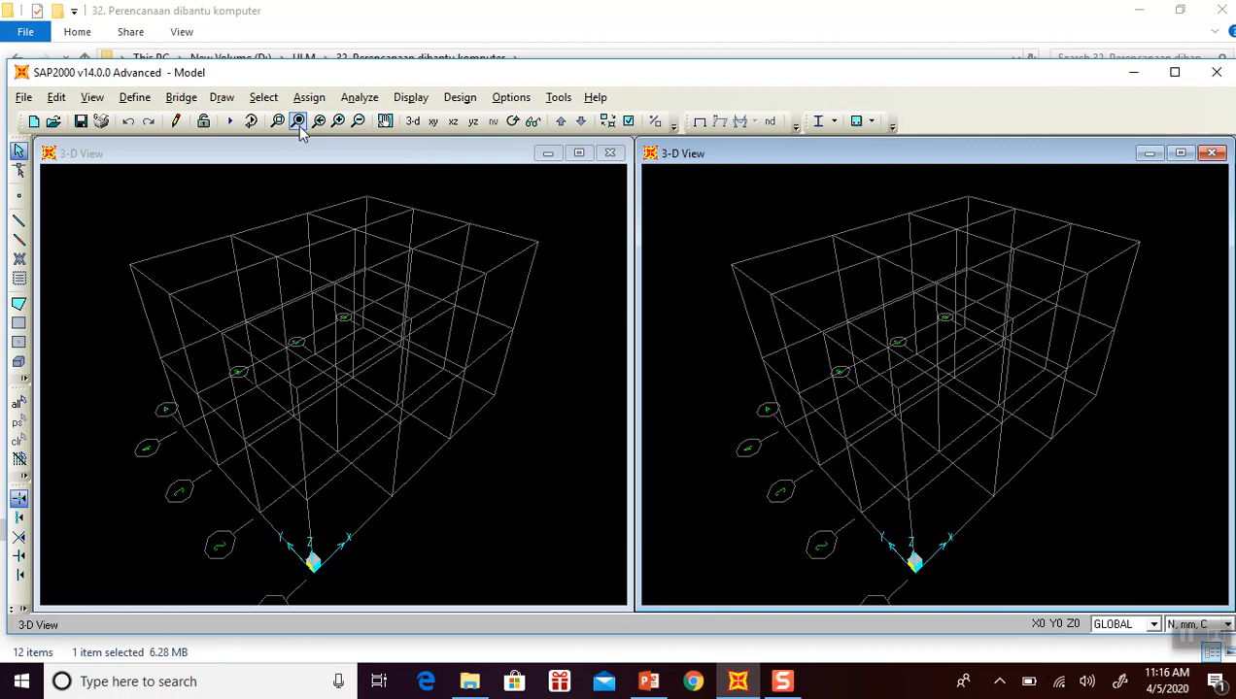
{"action": "left_click_drag", "start_coordinate": [303, 77], "coordinate": [301, 46]}
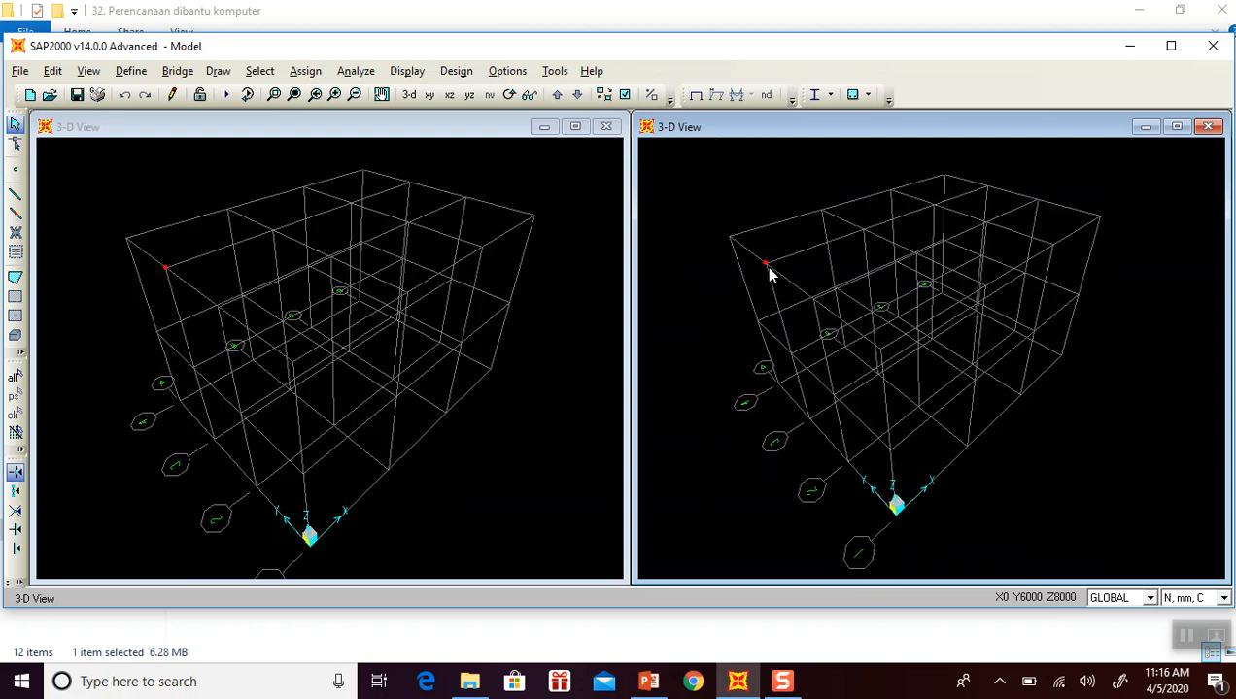
{"action": "scroll", "coordinate": [767, 272], "scroll_direction": "down", "scroll_amount": 1}
{"action": "scroll", "coordinate": [766, 288], "scroll_direction": "down", "scroll_amount": 3}
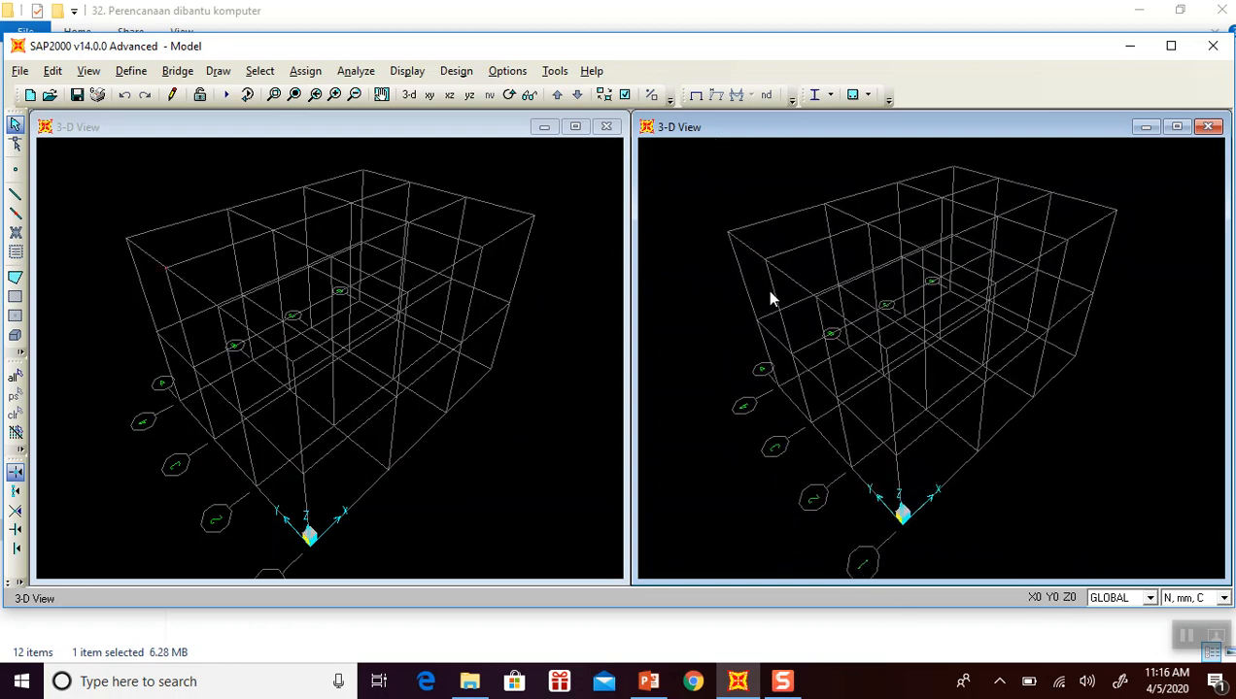
{"action": "scroll", "coordinate": [768, 300], "scroll_direction": "up", "scroll_amount": 1}
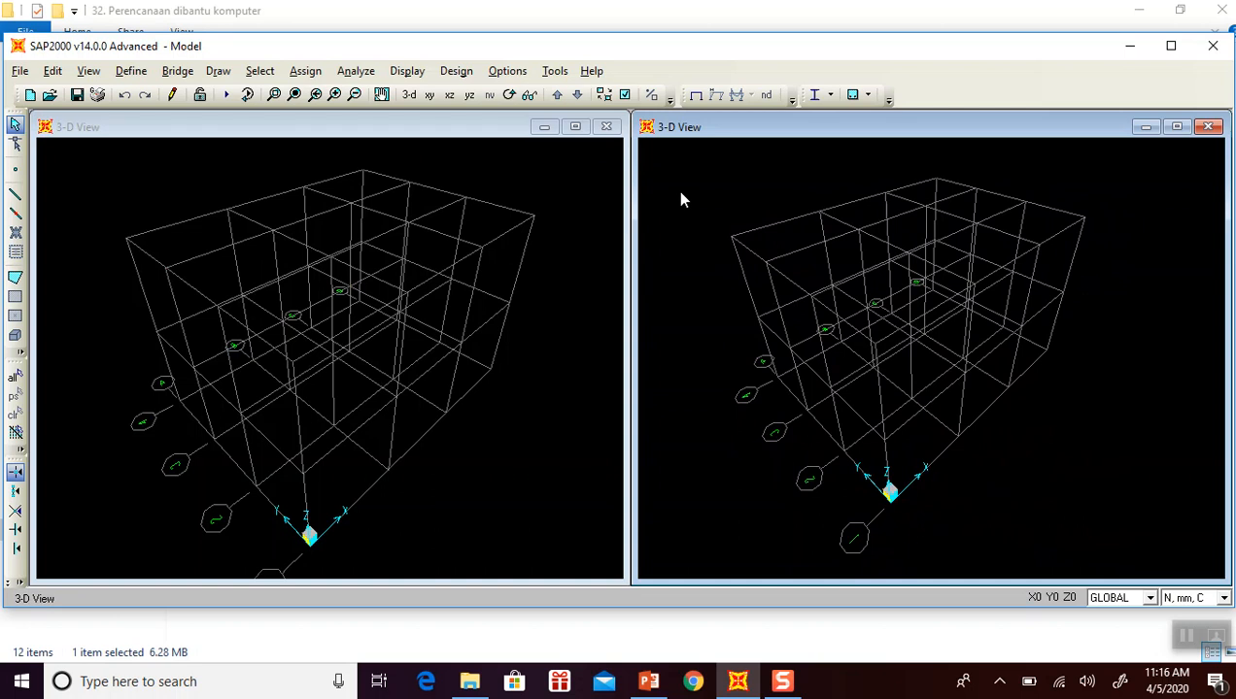
Zoom the first 3-D view out until the whole grid with all its bubbles fits.
{"action": "left_click", "coordinate": [443, 143]}
{"action": "scroll", "coordinate": [421, 324], "scroll_direction": "down", "scroll_amount": 2}
{"action": "scroll", "coordinate": [421, 324], "scroll_direction": "up", "scroll_amount": 4}
{"action": "scroll", "coordinate": [421, 323], "scroll_direction": "down", "scroll_amount": 3}
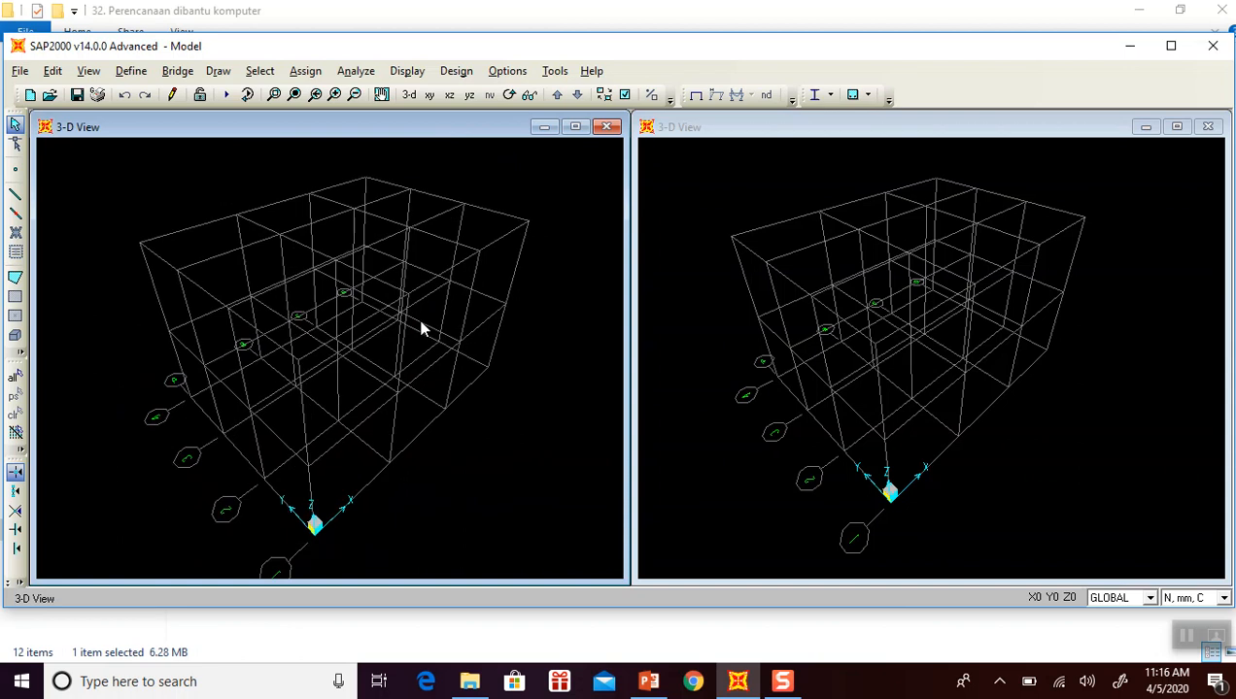
{"action": "scroll", "coordinate": [420, 327], "scroll_direction": "up", "scroll_amount": 2}
{"action": "scroll", "coordinate": [419, 326], "scroll_direction": "down", "scroll_amount": 3}
{"action": "scroll", "coordinate": [420, 343], "scroll_direction": "up", "scroll_amount": 2}
{"action": "scroll", "coordinate": [420, 343], "scroll_direction": "down", "scroll_amount": 3}
{"action": "scroll", "coordinate": [420, 342], "scroll_direction": "up", "scroll_amount": 1}
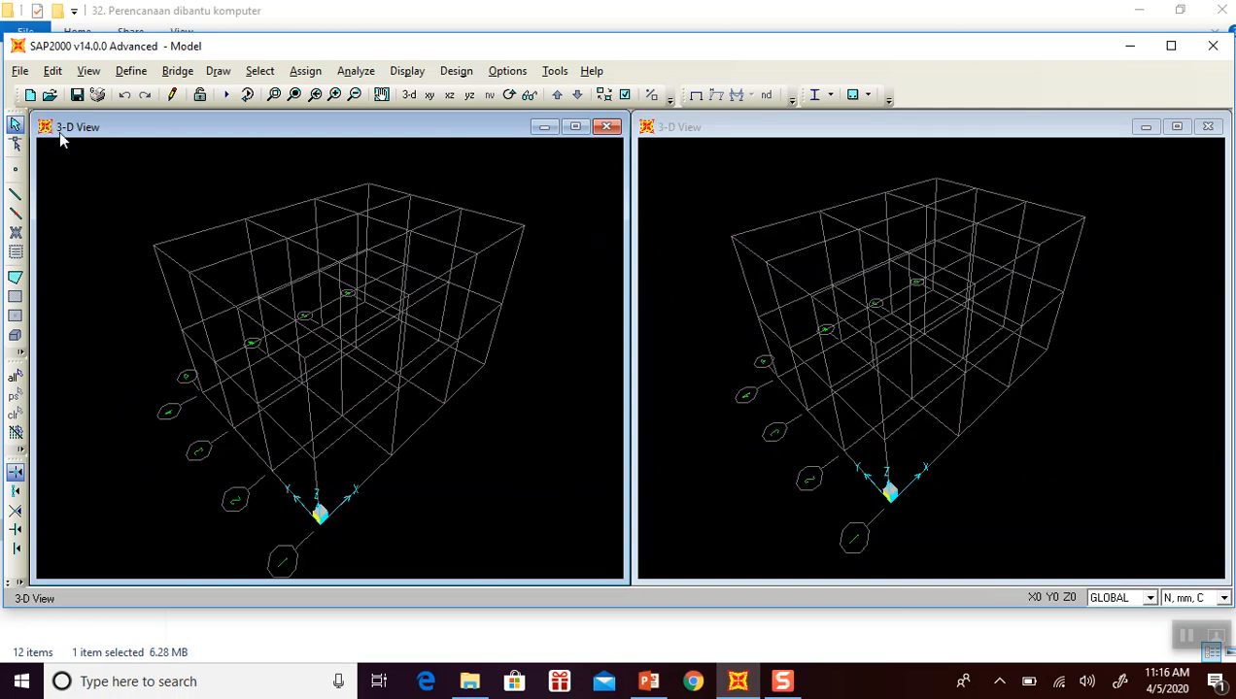
Switch the second view to the X-Y plane at Z=0 and fit all grid bubbles in it.
{"action": "left_click", "coordinate": [705, 137]}
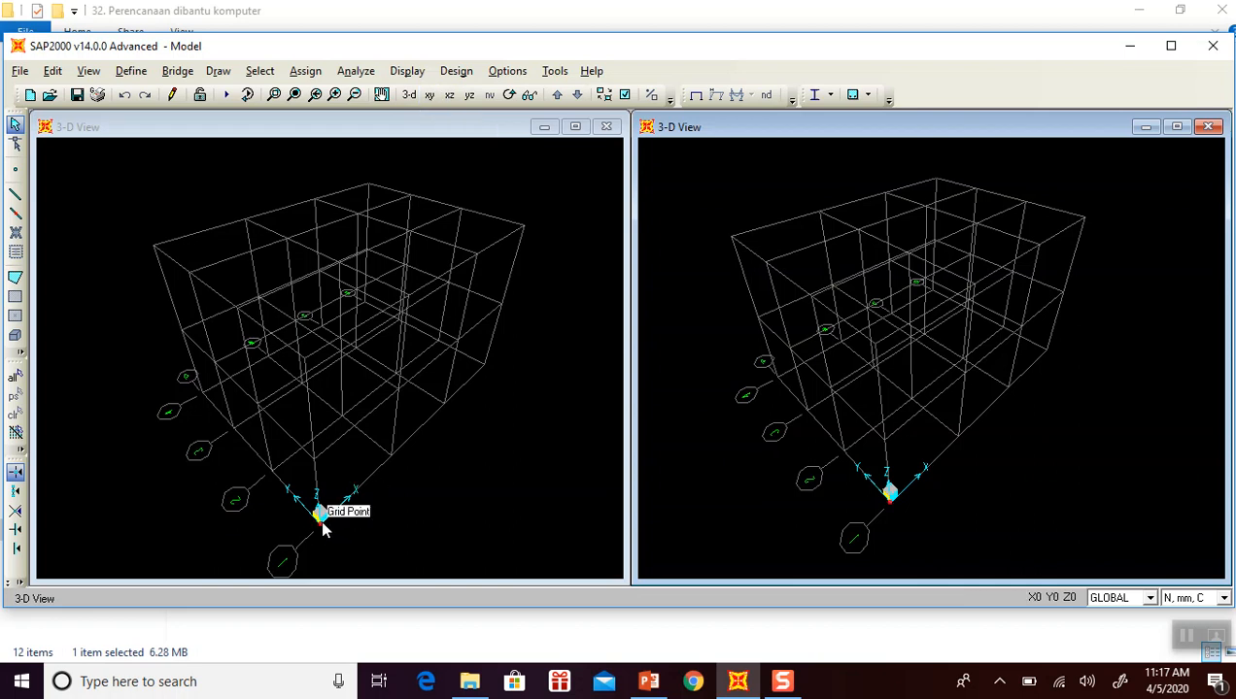
{"action": "left_click", "coordinate": [428, 95]}
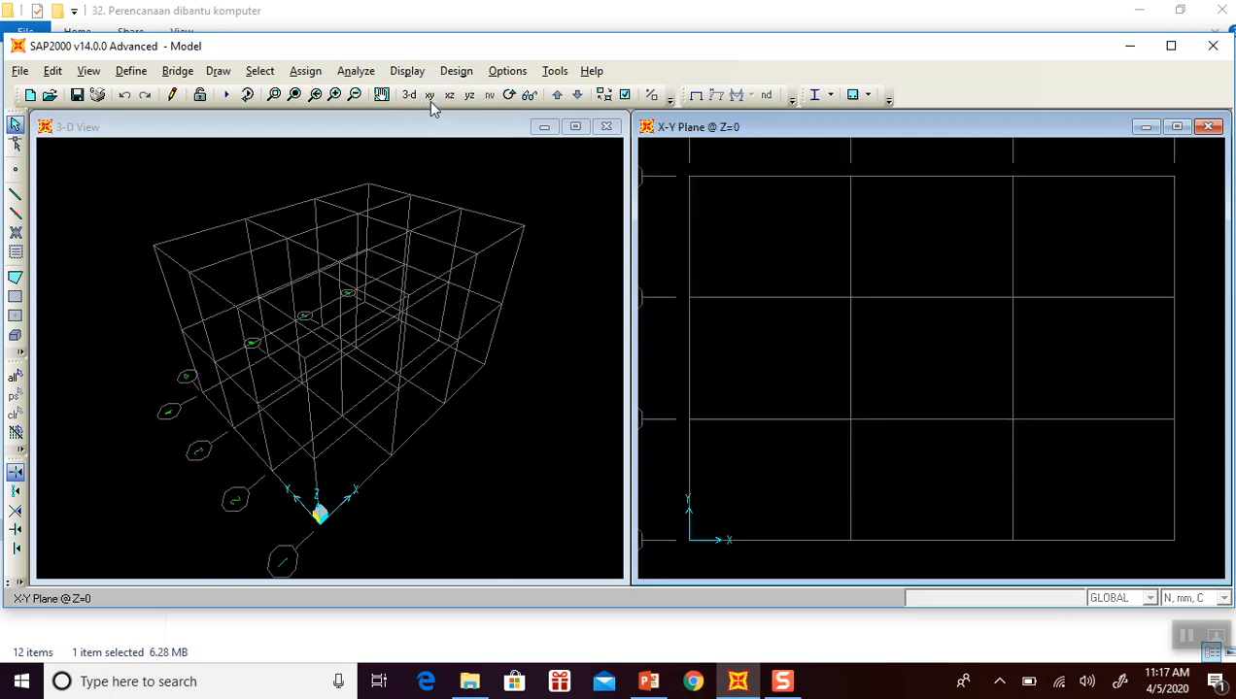
{"action": "scroll", "coordinate": [768, 392], "scroll_direction": "down", "scroll_amount": 3}
{"action": "middle_click_drag", "start_coordinate": [768, 385], "coordinate": [807, 390]}
{"action": "scroll", "coordinate": [807, 391], "scroll_direction": "down", "scroll_amount": 1}
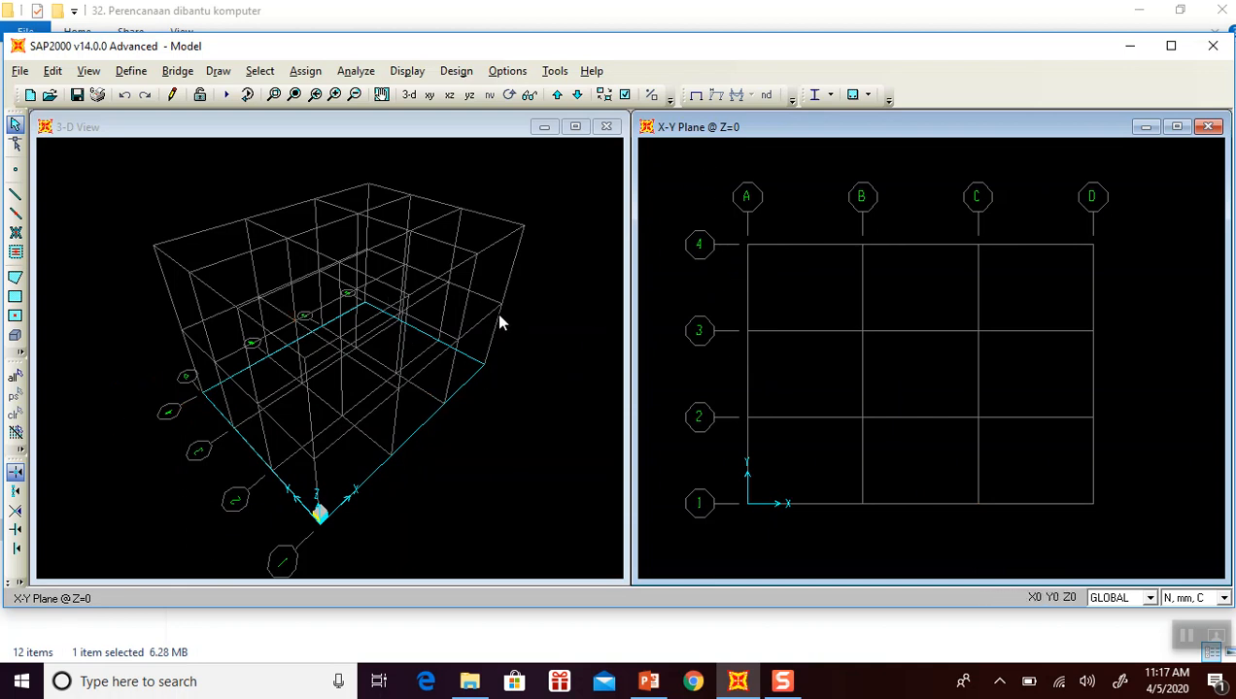
Step the X-Y plan view up through the levels Z=4000 and Z=8000, showing the complete grid at each.
{"action": "left_click", "coordinate": [557, 97]}
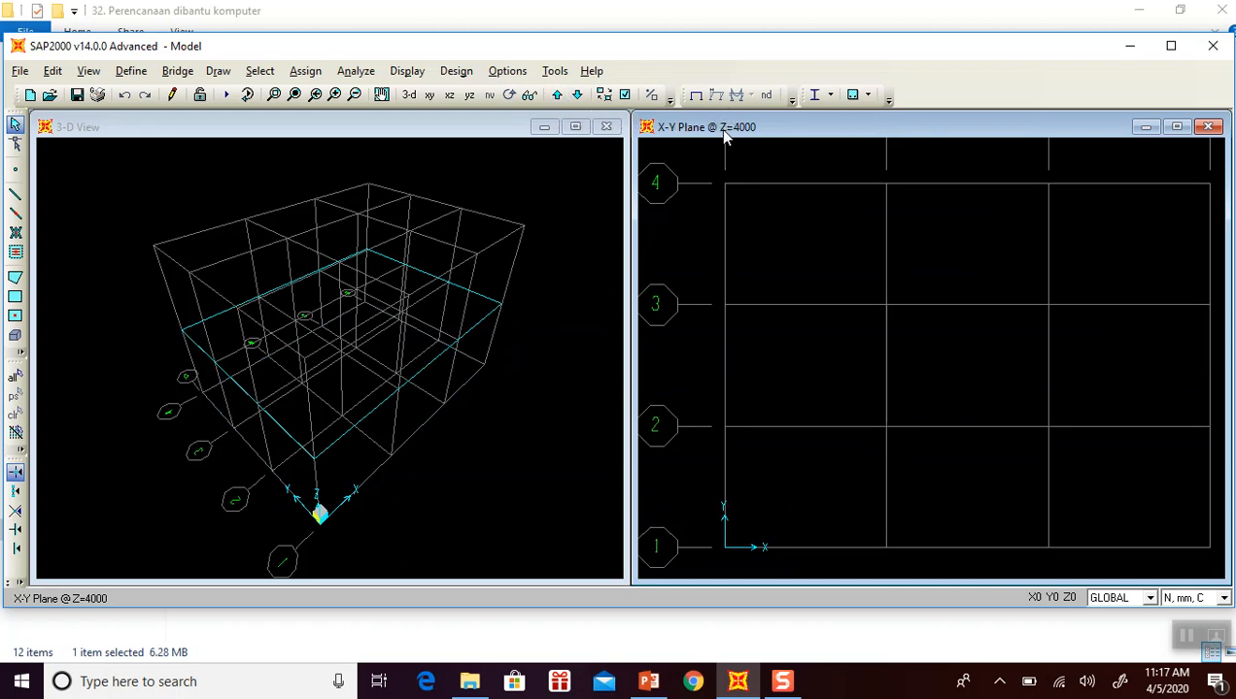
{"action": "scroll", "coordinate": [739, 242], "scroll_direction": "down", "scroll_amount": 1}
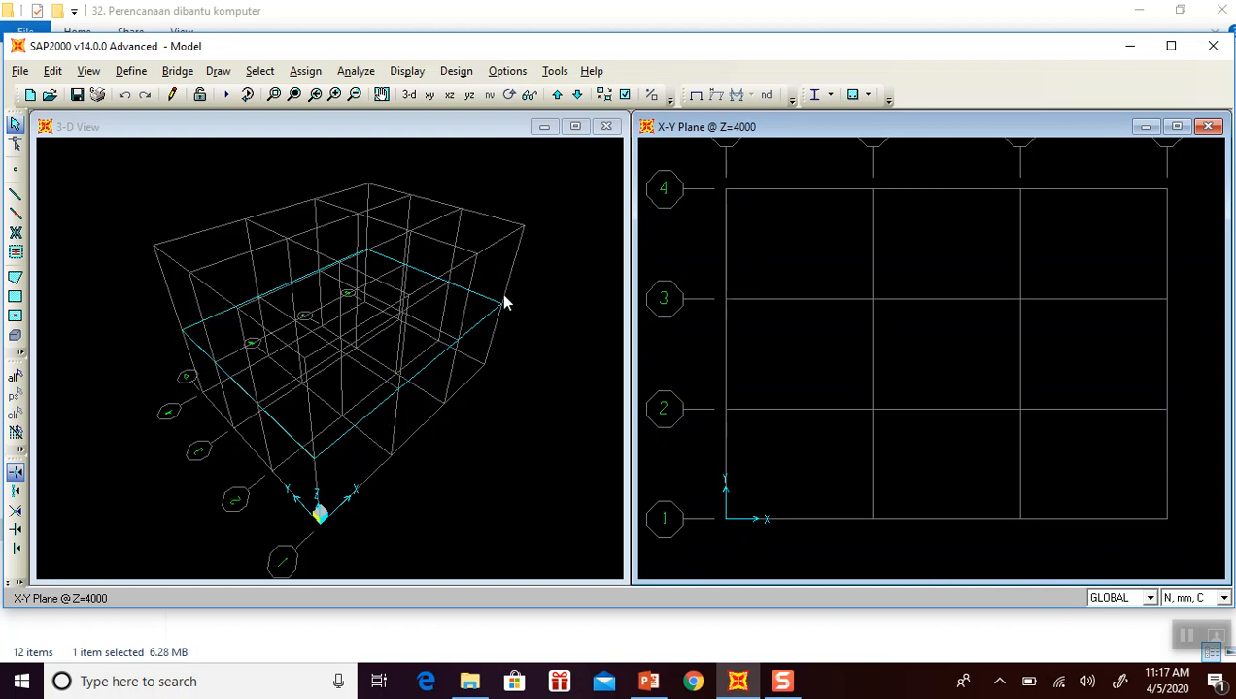
{"action": "scroll", "coordinate": [720, 279], "scroll_direction": "down", "scroll_amount": 3}
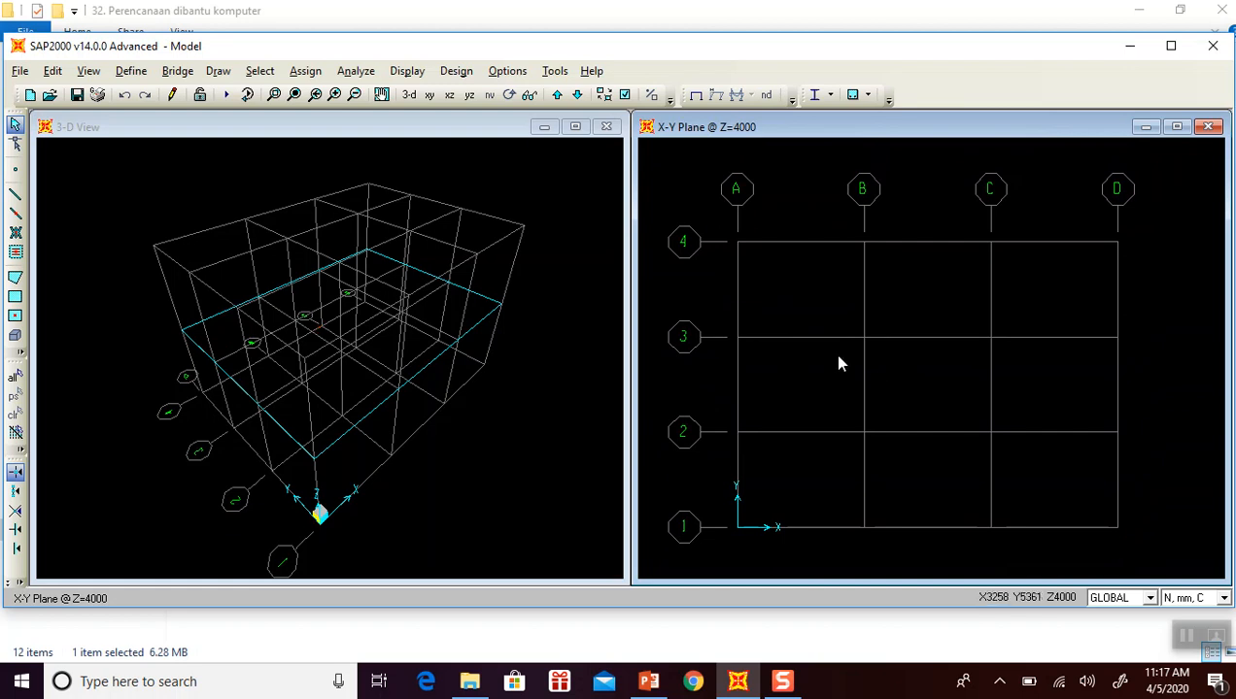
{"action": "left_click", "coordinate": [558, 95]}
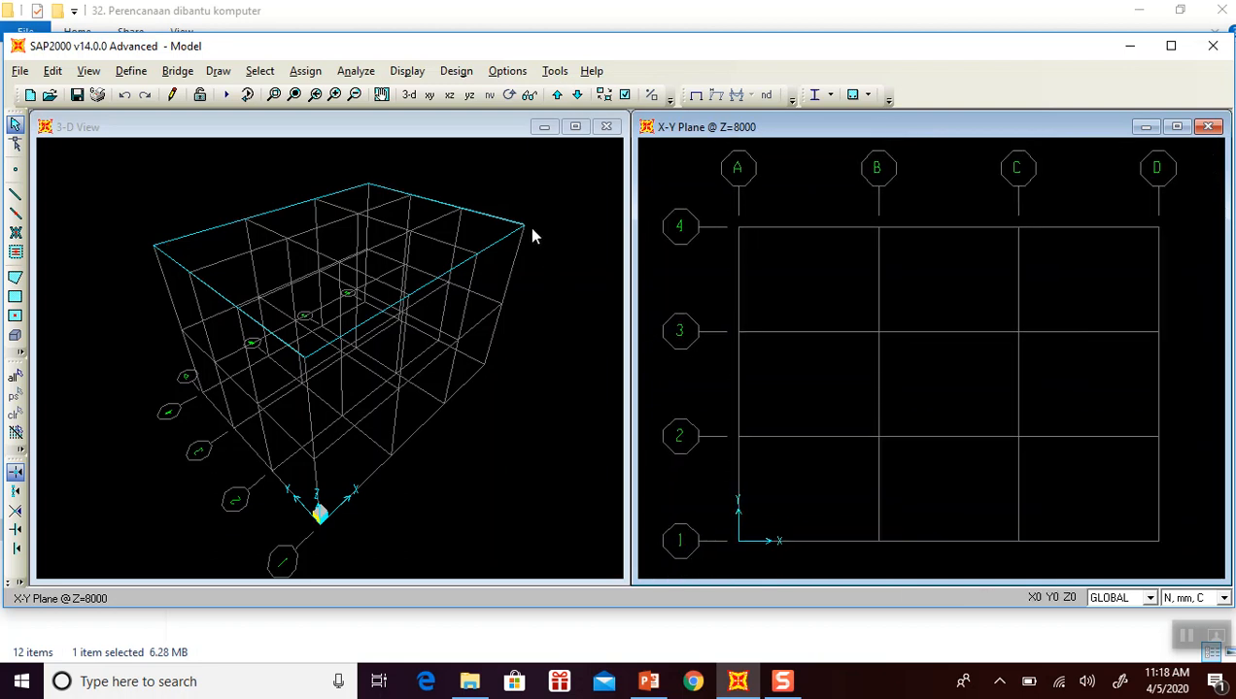
{"action": "scroll", "coordinate": [730, 318], "scroll_direction": "down", "scroll_amount": 3}
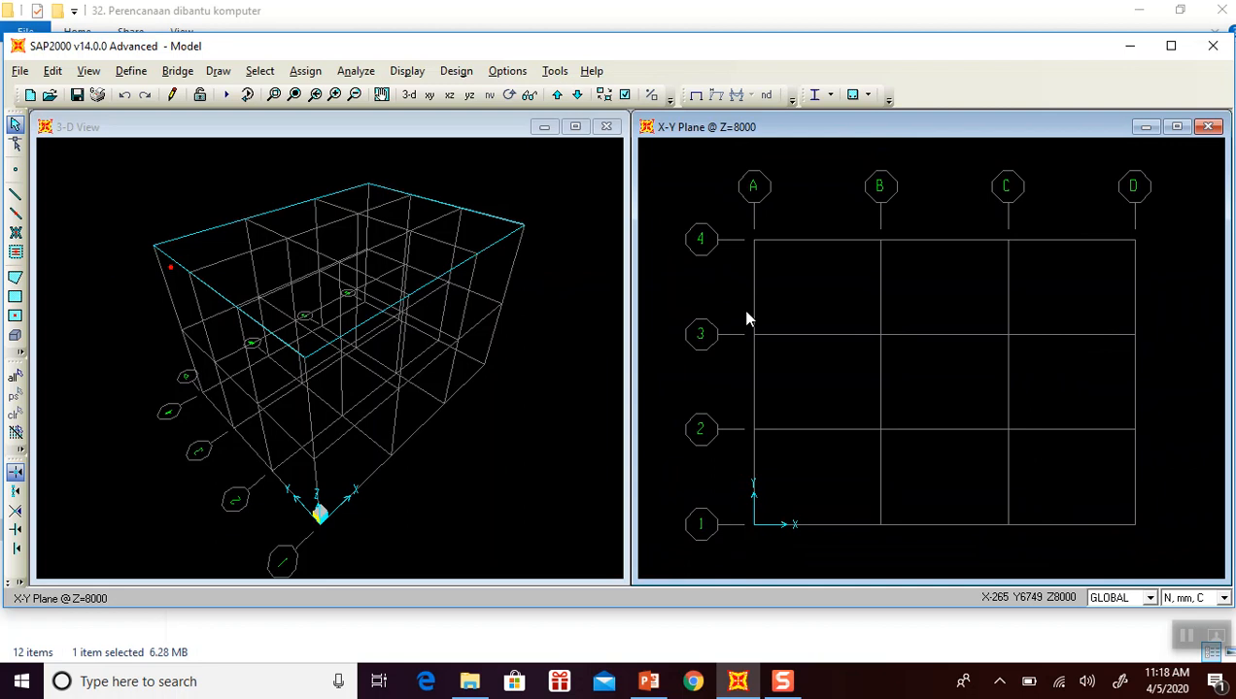
Step the X-Y plan view down from the roof level and bring it back to Z=4000.
{"action": "left_click", "coordinate": [578, 95]}
{"action": "left_click", "coordinate": [577, 95]}
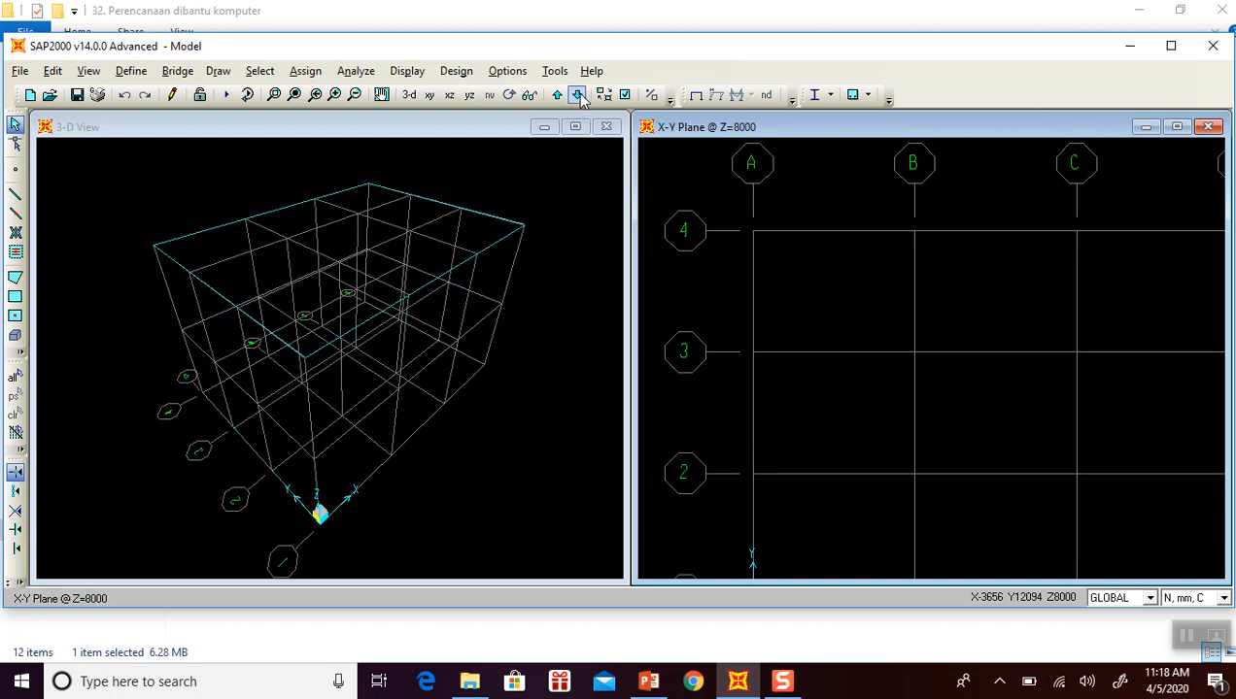
{"action": "left_click", "coordinate": [556, 95]}
{"action": "scroll", "coordinate": [764, 243], "scroll_direction": "down", "scroll_amount": 4}
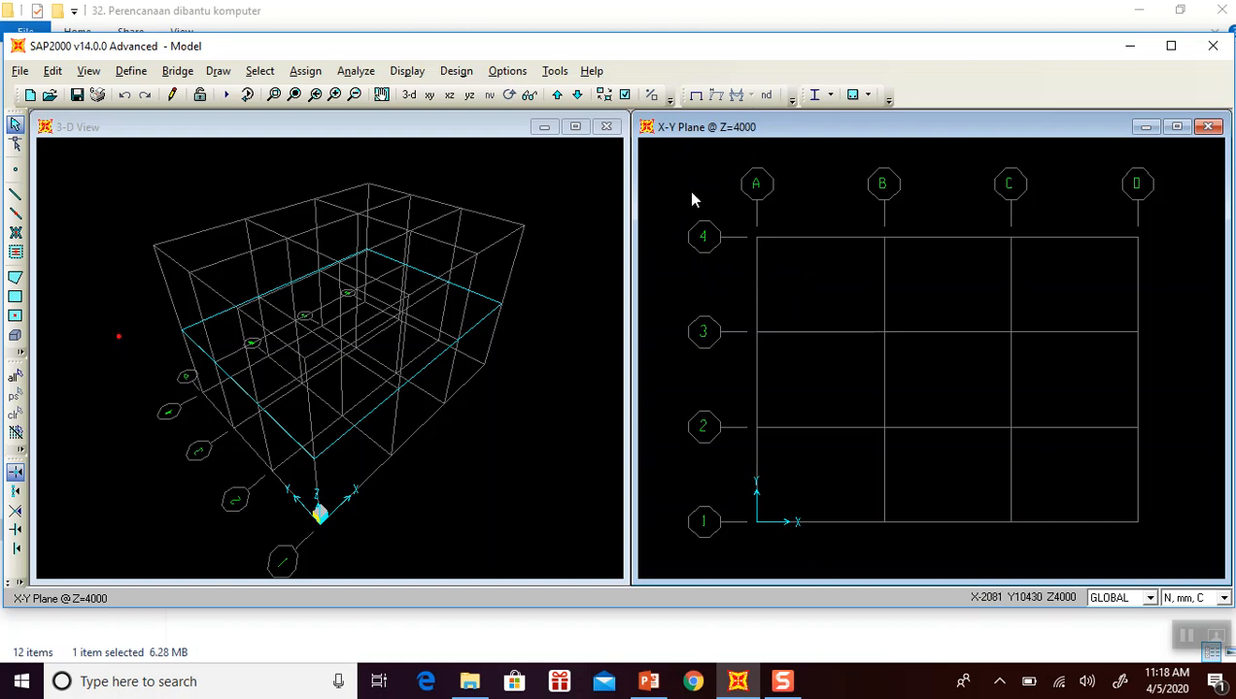
{"action": "scroll", "coordinate": [677, 209], "scroll_direction": "down", "scroll_amount": 1}
{"action": "scroll", "coordinate": [679, 216], "scroll_direction": "up", "scroll_amount": 1}
Switch the second view to the X-Z plane at Y=0 and advance it to the elevation at Y=3000.
{"action": "left_click", "coordinate": [448, 99]}
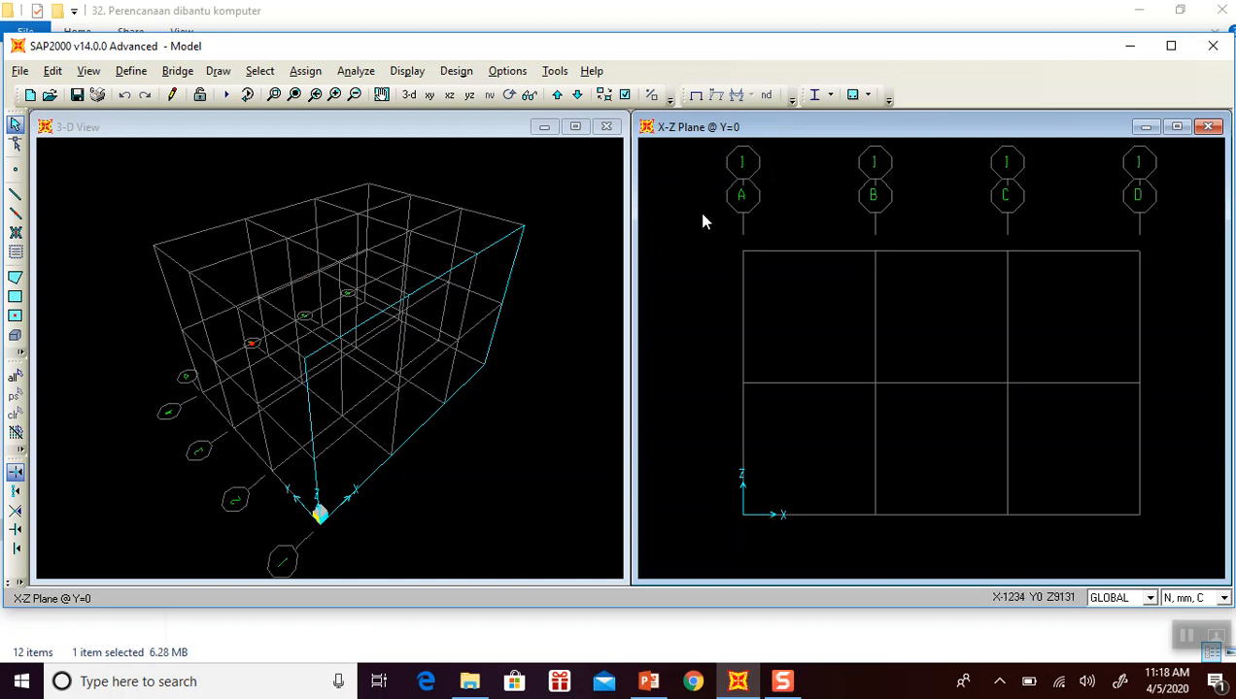
{"action": "left_click", "coordinate": [555, 94]}
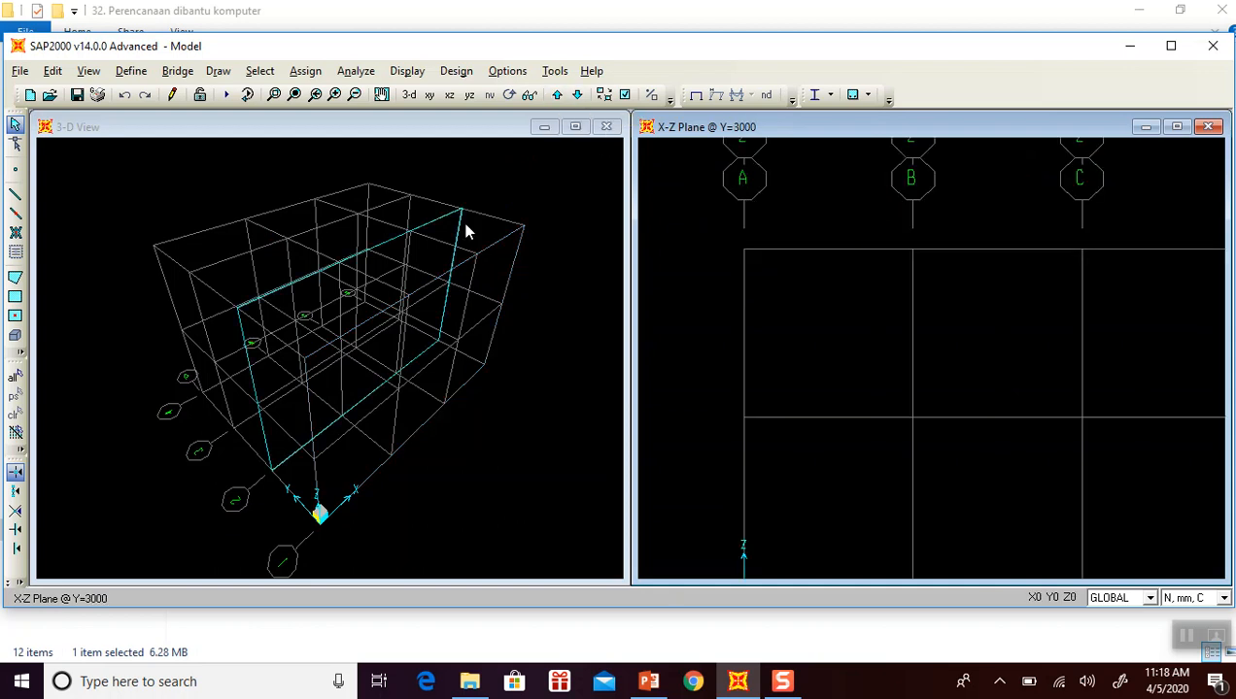
{"action": "scroll", "coordinate": [780, 329], "scroll_direction": "down", "scroll_amount": 2}
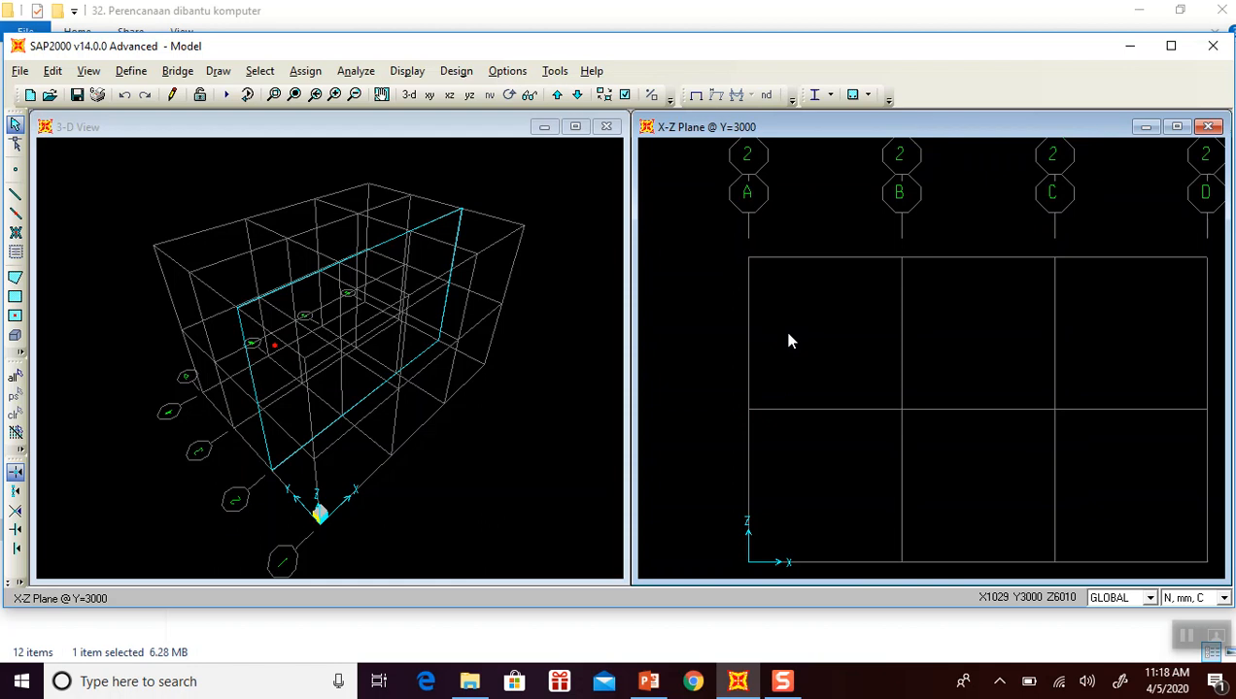
{"action": "scroll", "coordinate": [778, 326], "scroll_direction": "down", "scroll_amount": 1}
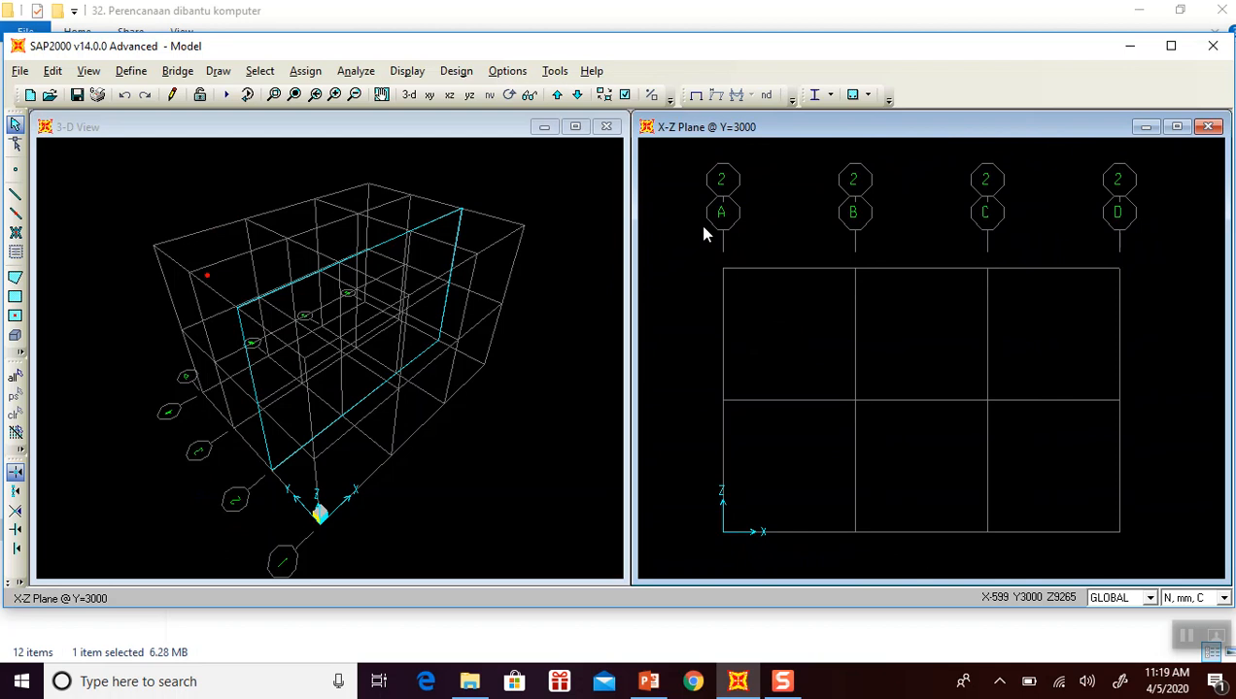
Step the X-Z elevation through the other Y grid lines and return it to Y=0.
{"action": "left_click", "coordinate": [556, 94]}
{"action": "left_click", "coordinate": [557, 94]}
{"action": "left_click", "coordinate": [557, 95]}
{"action": "left_click", "coordinate": [557, 94]}
{"action": "left_click", "coordinate": [558, 97]}
{"action": "left_click", "coordinate": [558, 98]}
{"action": "left_click", "coordinate": [576, 97]}
{"action": "left_click", "coordinate": [576, 97]}
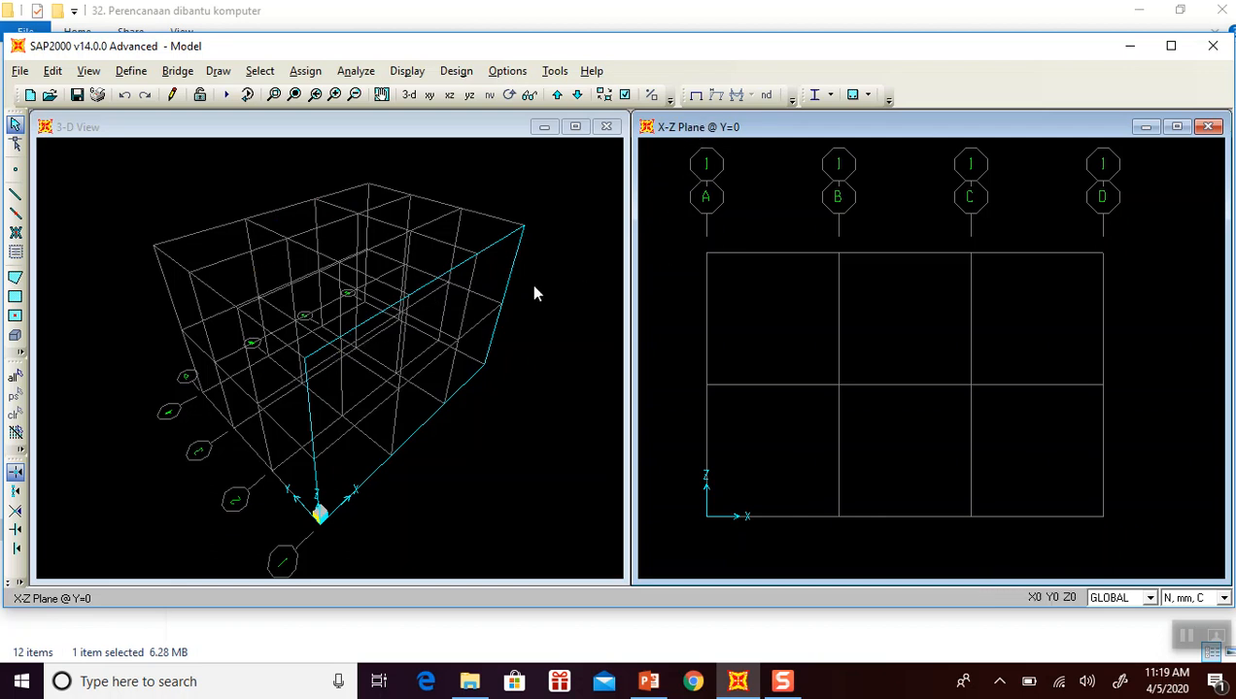
Switch the second view to the Y-Z plane and step through the X grid lines to X=8000.
{"action": "left_click", "coordinate": [470, 96]}
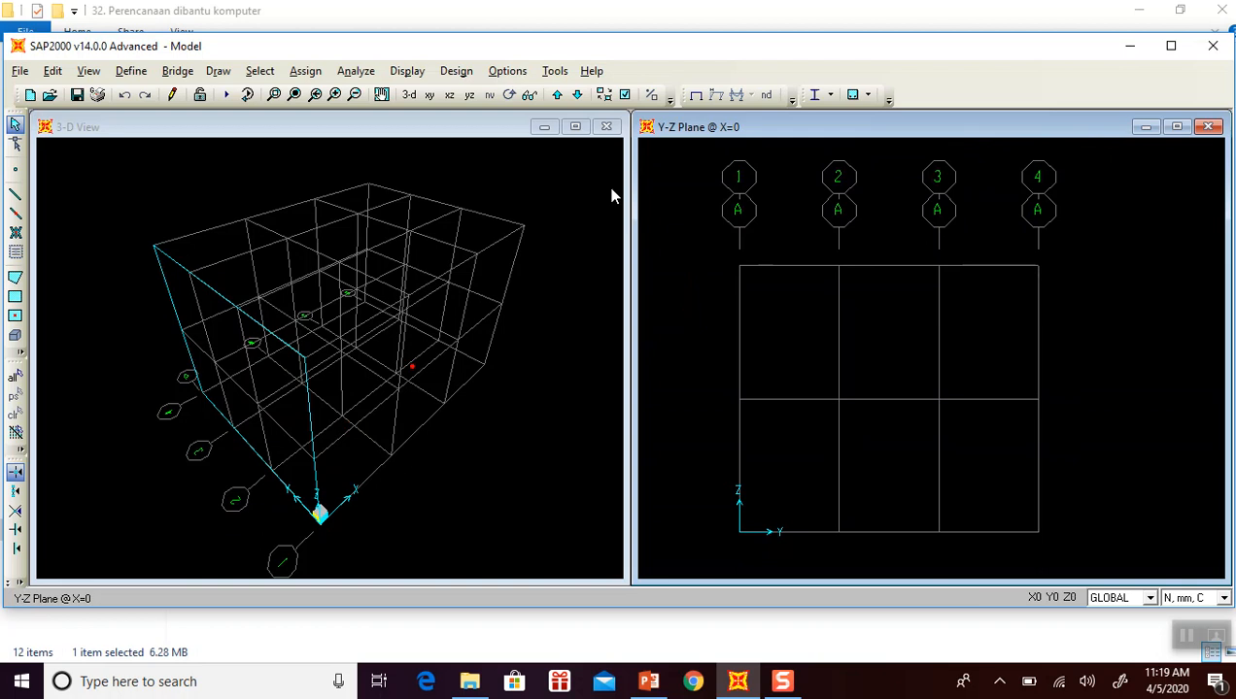
{"action": "left_click", "coordinate": [556, 94]}
{"action": "left_click", "coordinate": [556, 94]}
{"action": "left_click", "coordinate": [556, 95]}
{"action": "left_click", "coordinate": [557, 94]}
{"action": "left_click", "coordinate": [557, 95]}
{"action": "left_click", "coordinate": [556, 94]}
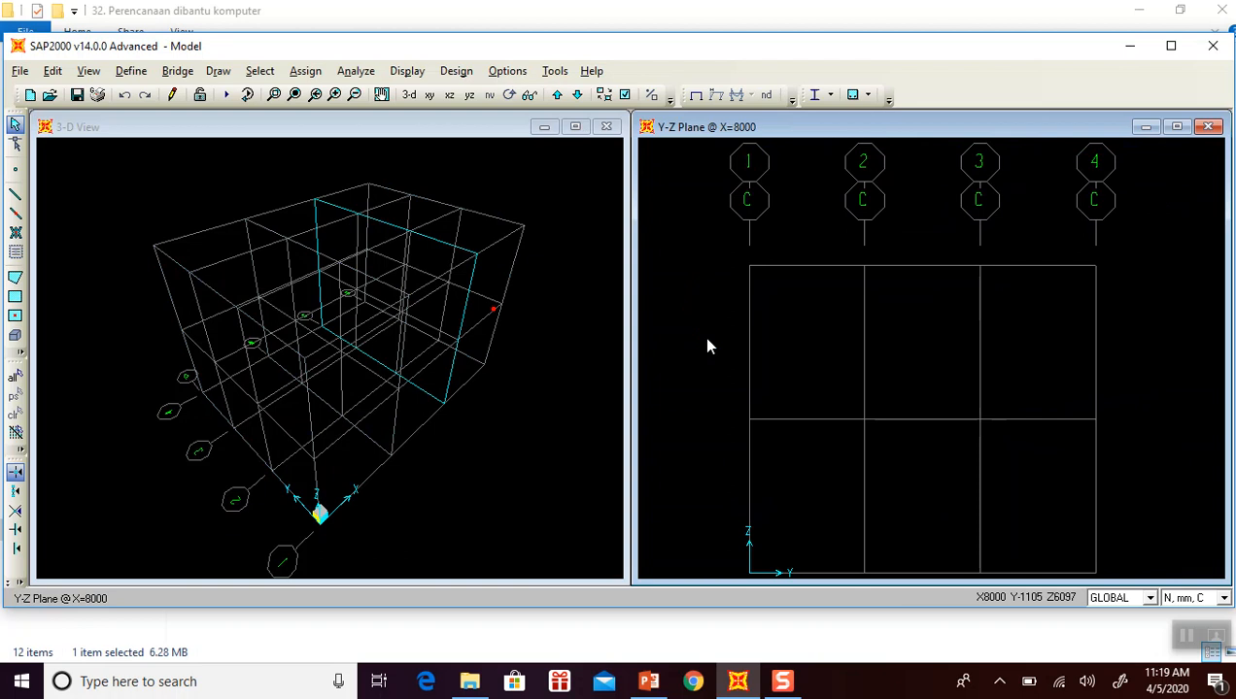
Rotate the 3-D view of the grid so the X axis runs nearly horizontally.
{"action": "left_click", "coordinate": [562, 327]}
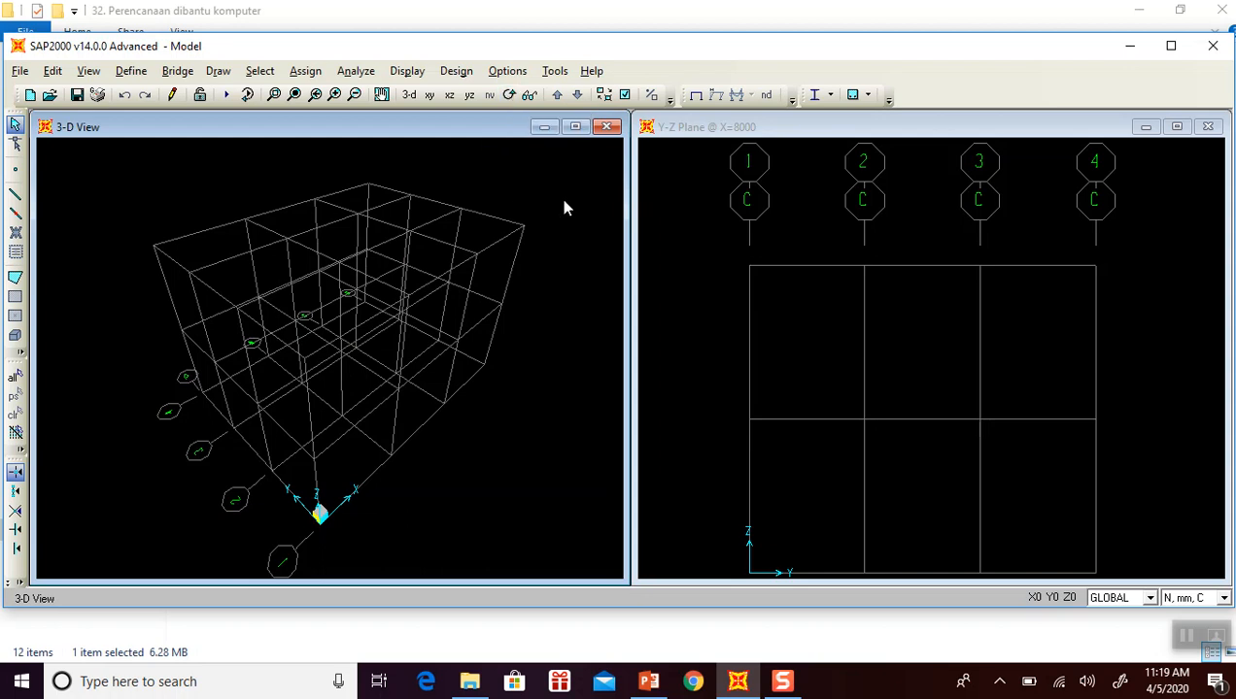
{"action": "left_click", "coordinate": [509, 96]}
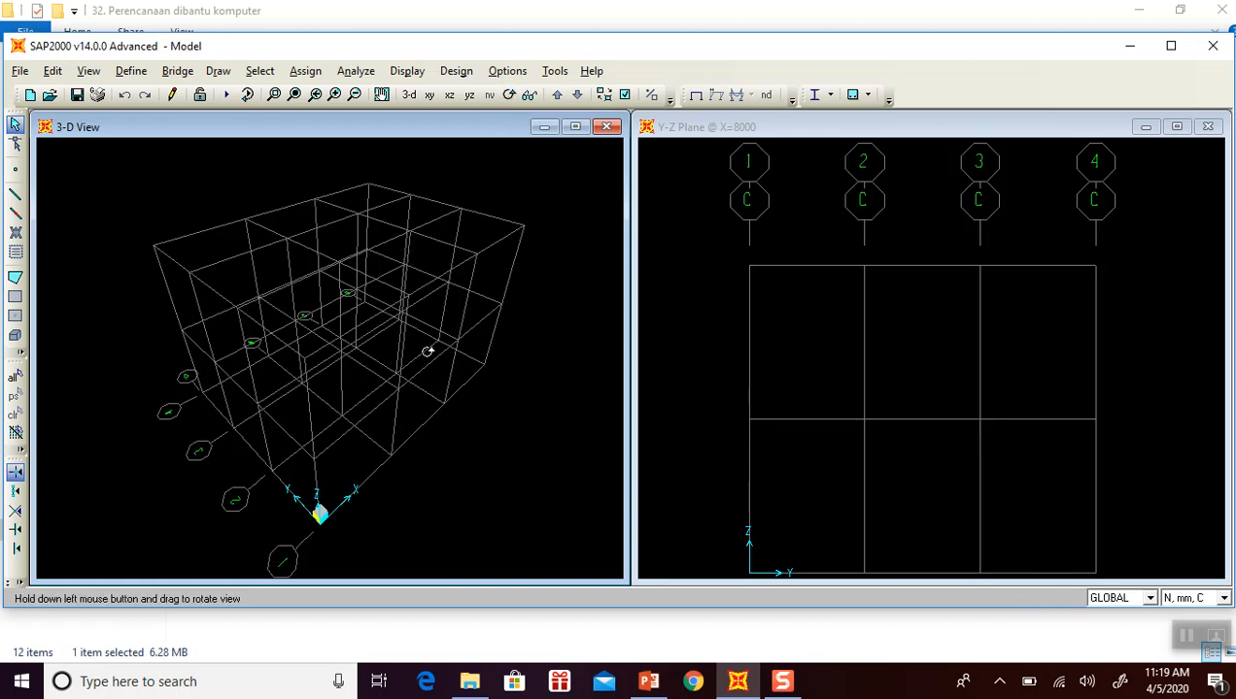
{"action": "left_click_drag", "start_coordinate": [428, 351], "coordinate": [334, 354]}
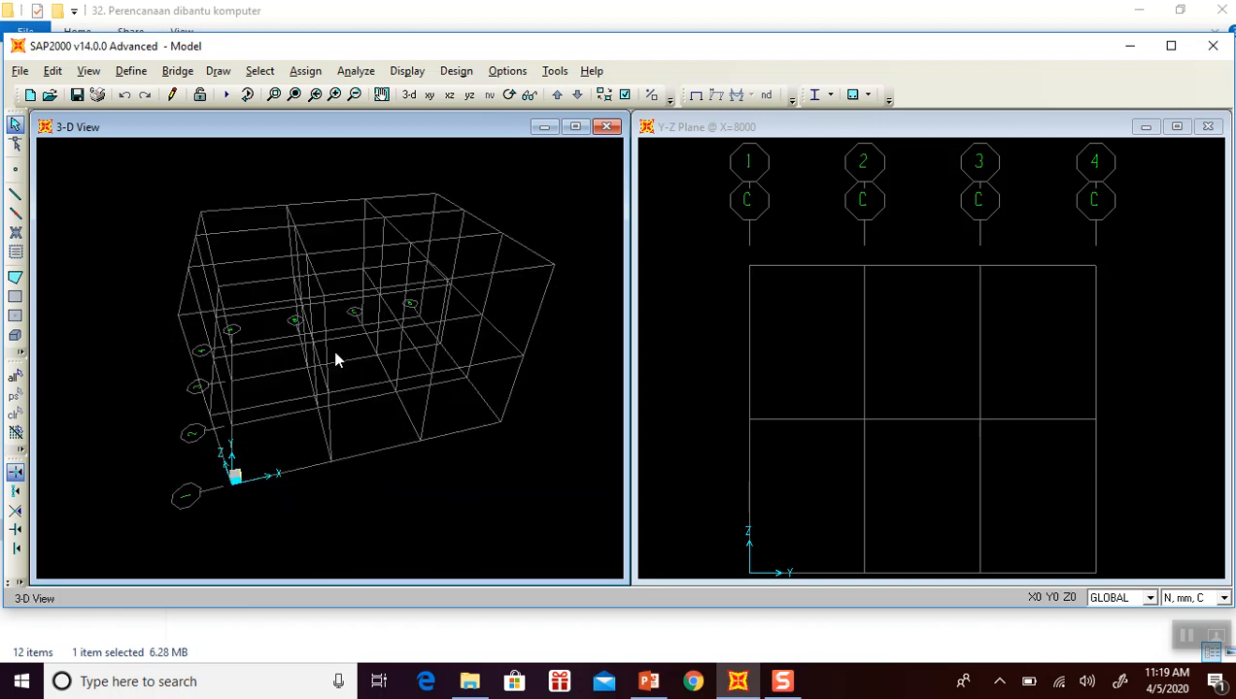
Rotate the 3-D view of the grid, return it to the default orientation and make the Y-Z elevation at X=8000 active.
{"action": "left_click", "coordinate": [510, 97]}
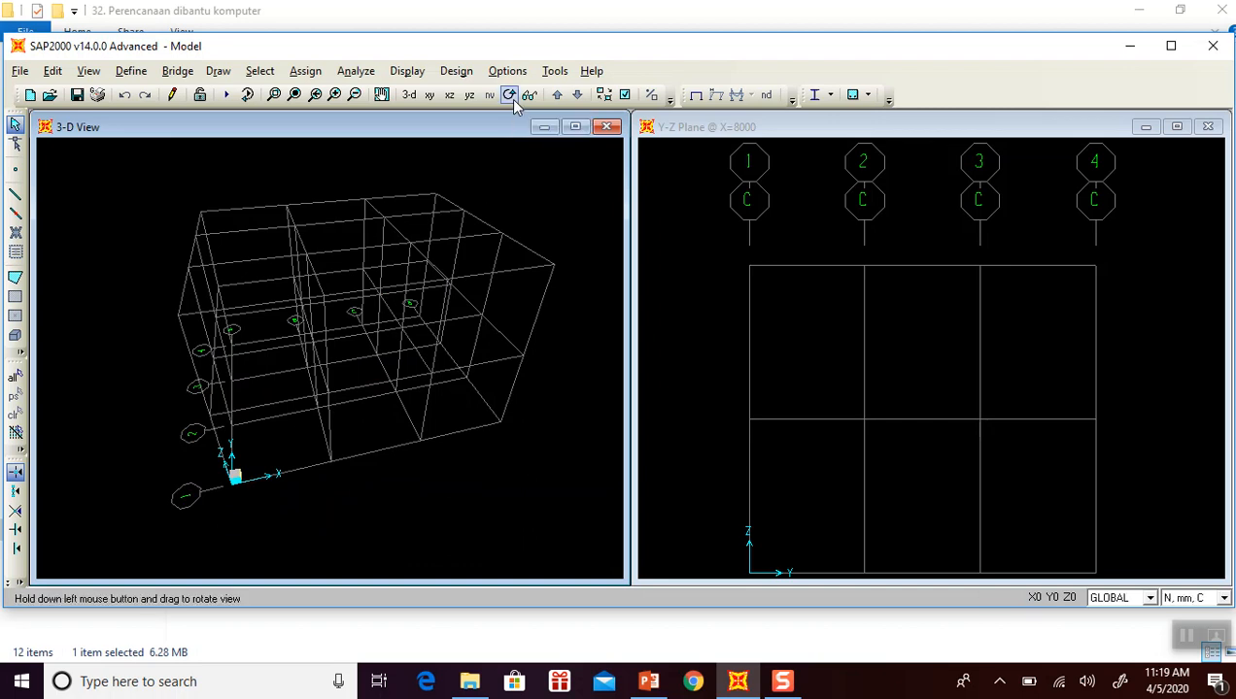
{"action": "left_click_drag", "start_coordinate": [491, 335], "coordinate": [285, 350]}
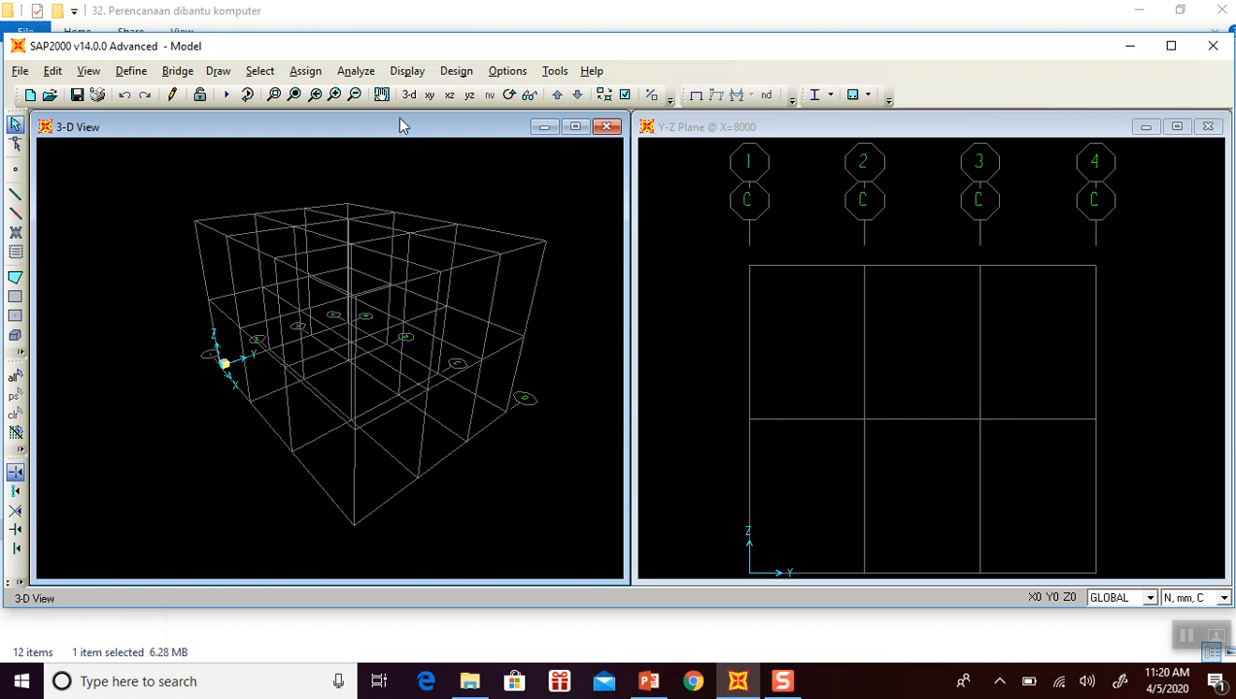
{"action": "left_click", "coordinate": [410, 94]}
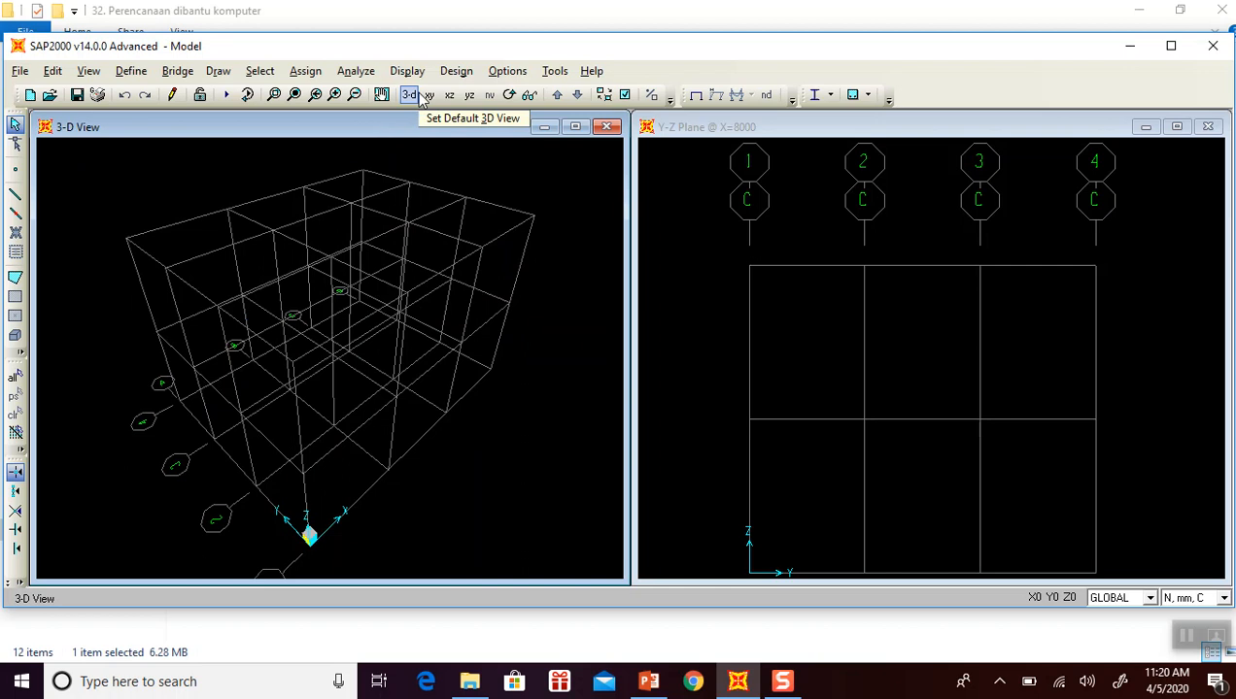
{"action": "left_click", "coordinate": [684, 260]}
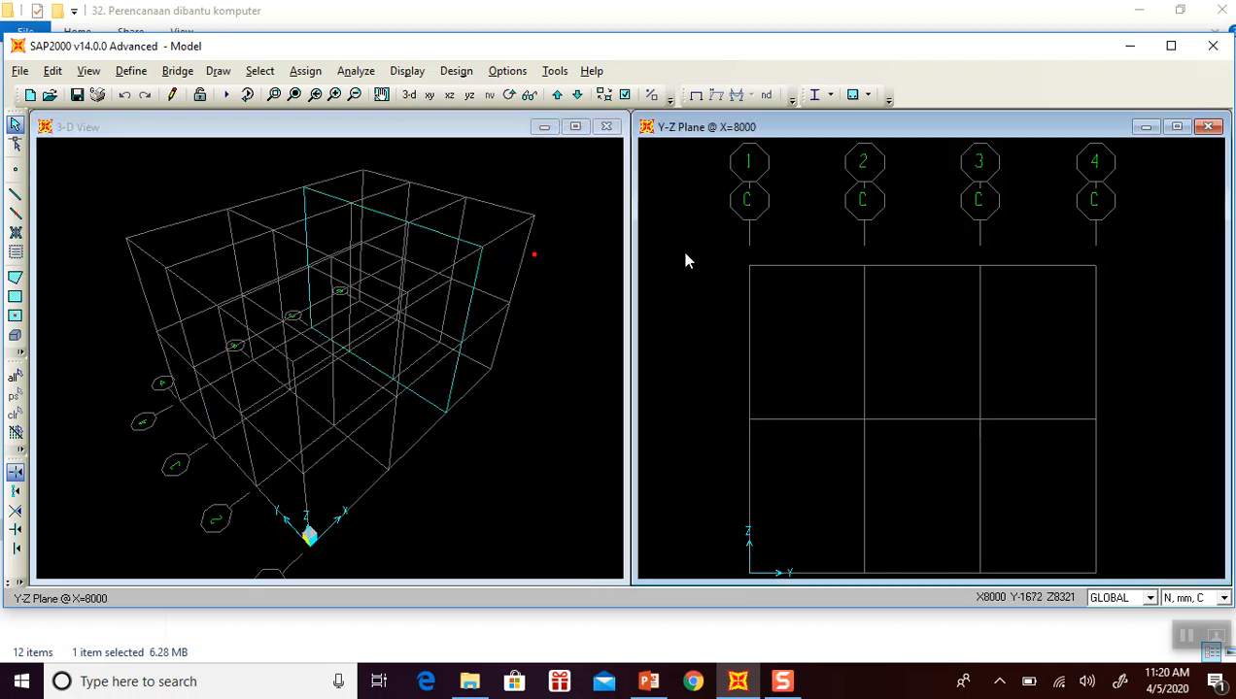
{"action": "scroll", "coordinate": [684, 261], "scroll_direction": "down", "scroll_amount": 3}
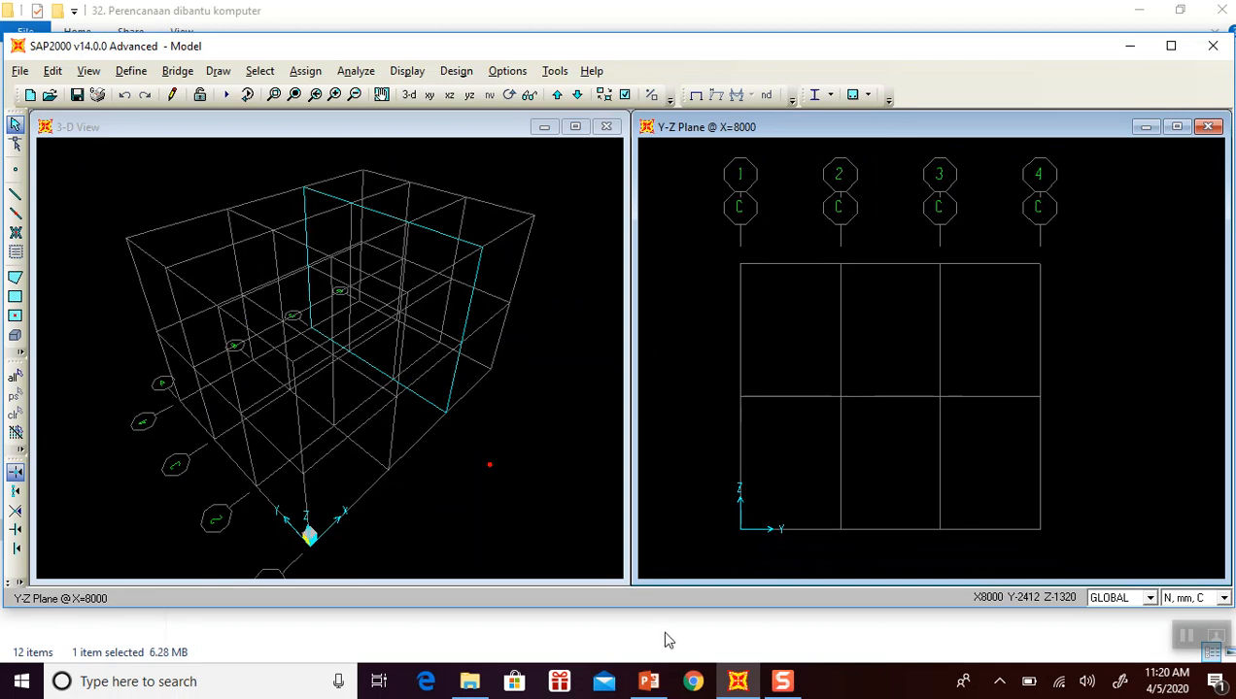
Switch to the PowerPoint presentation and review the slides from the building plan data through to slide 23 on drawing beam elements.
{"action": "left_click", "coordinate": [649, 681]}
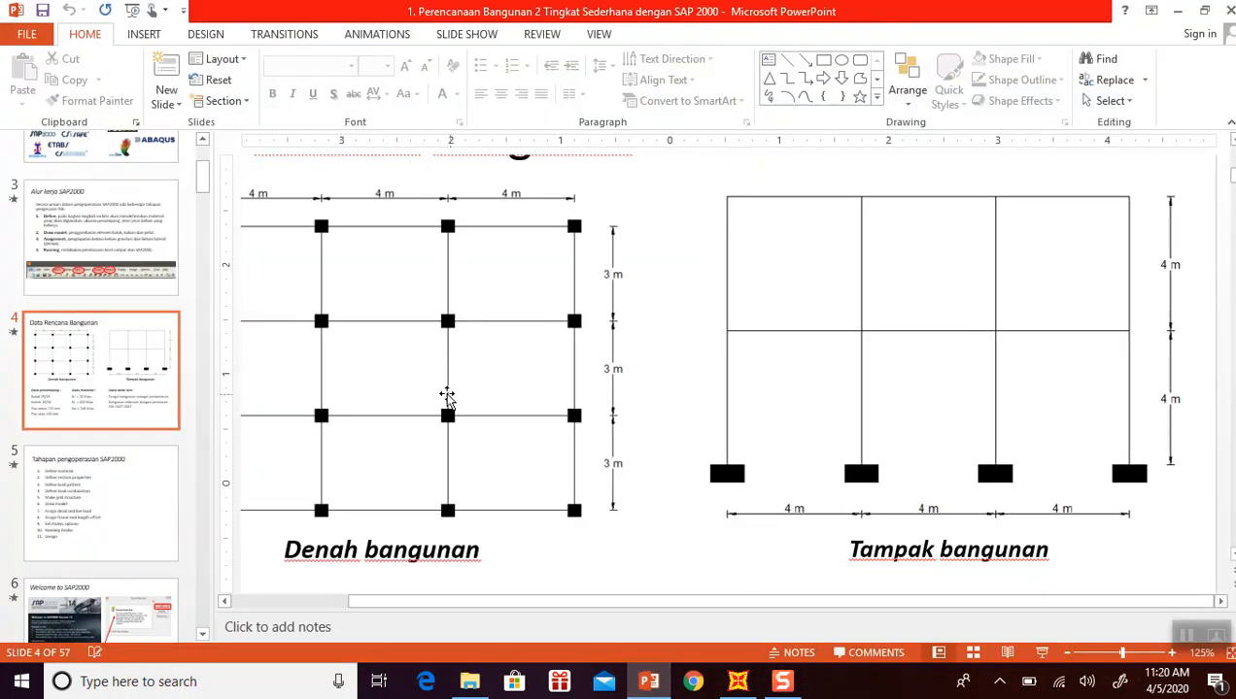
{"action": "left_click", "coordinate": [1068, 654]}
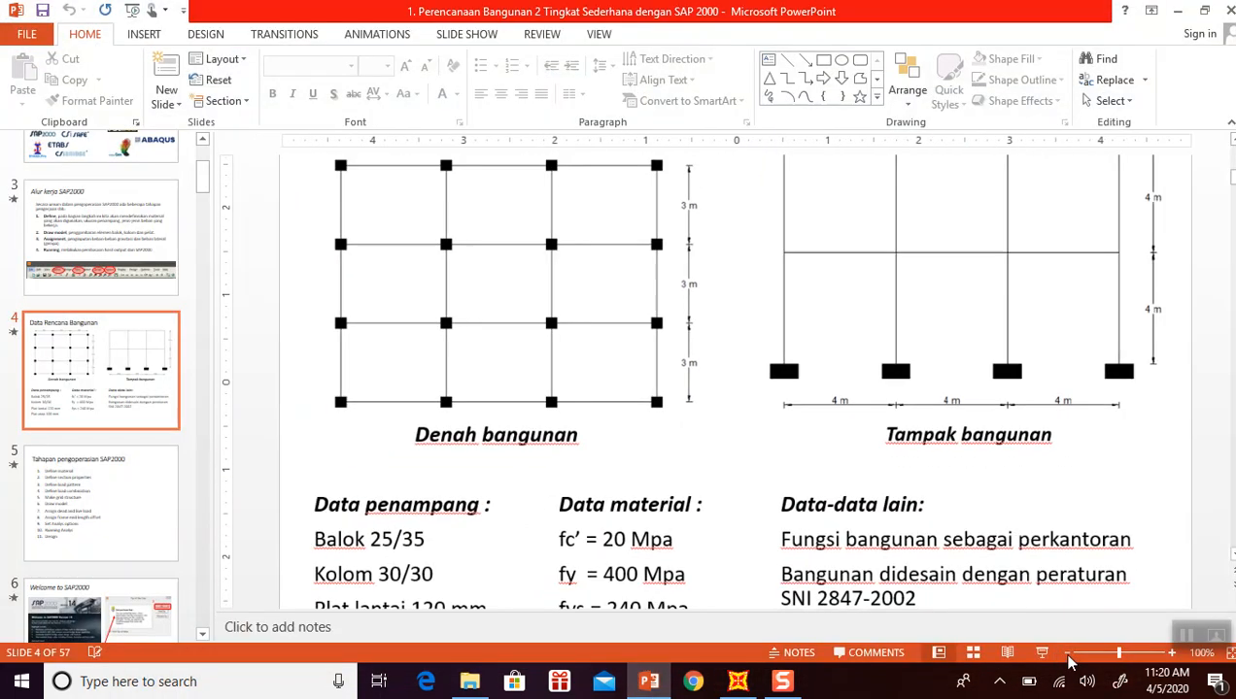
{"action": "left_click", "coordinate": [1068, 654]}
{"action": "left_click", "coordinate": [1067, 654]}
{"action": "left_click", "coordinate": [1068, 654]}
{"action": "left_click", "coordinate": [1067, 654]}
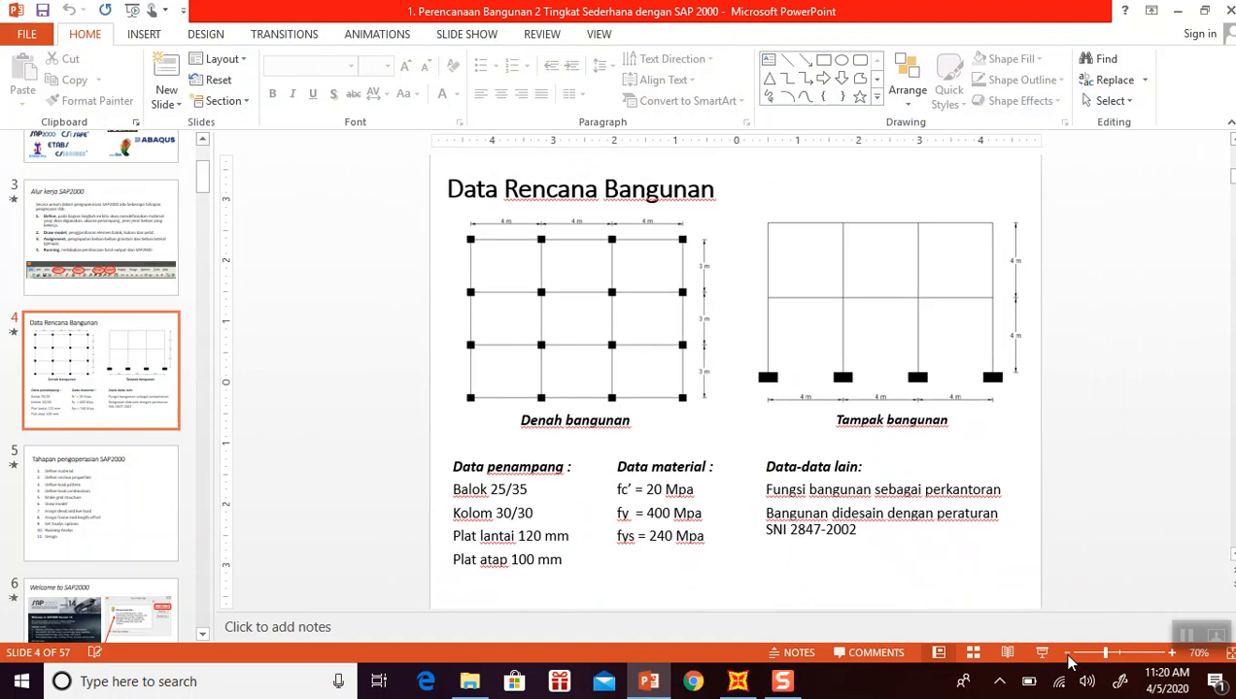
{"action": "scroll", "coordinate": [367, 412], "scroll_direction": "down", "scroll_amount": 6}
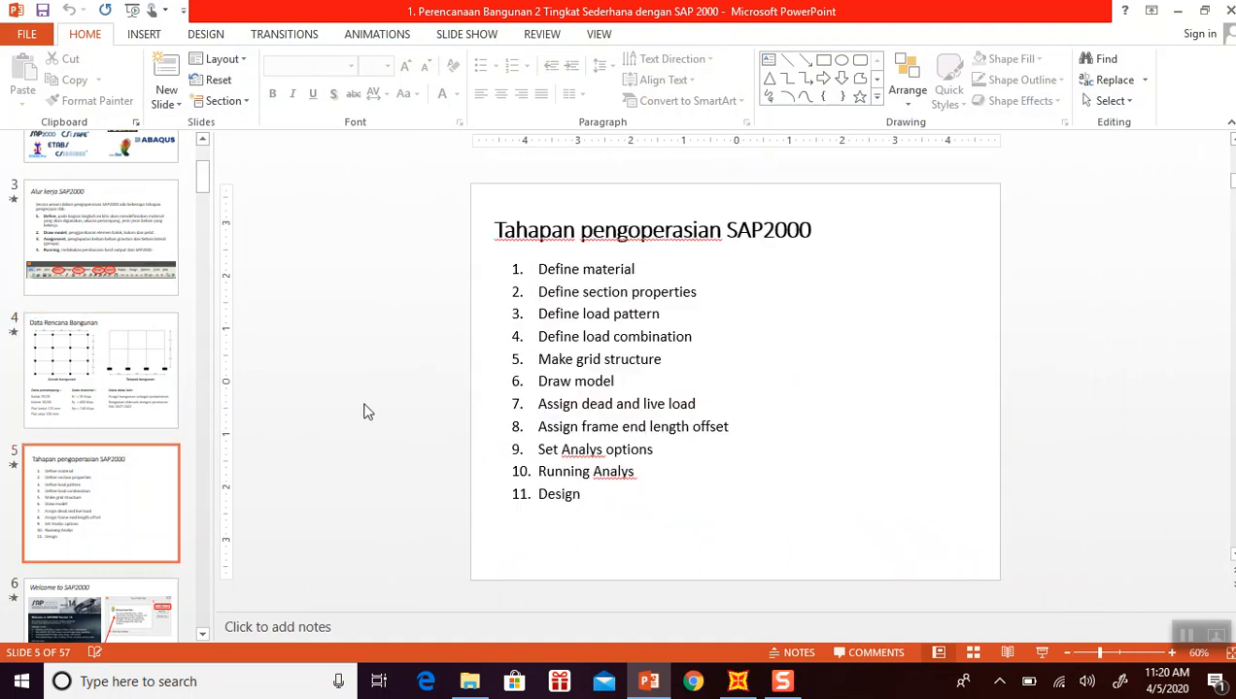
{"action": "scroll", "coordinate": [367, 411], "scroll_direction": "down", "scroll_amount": 3}
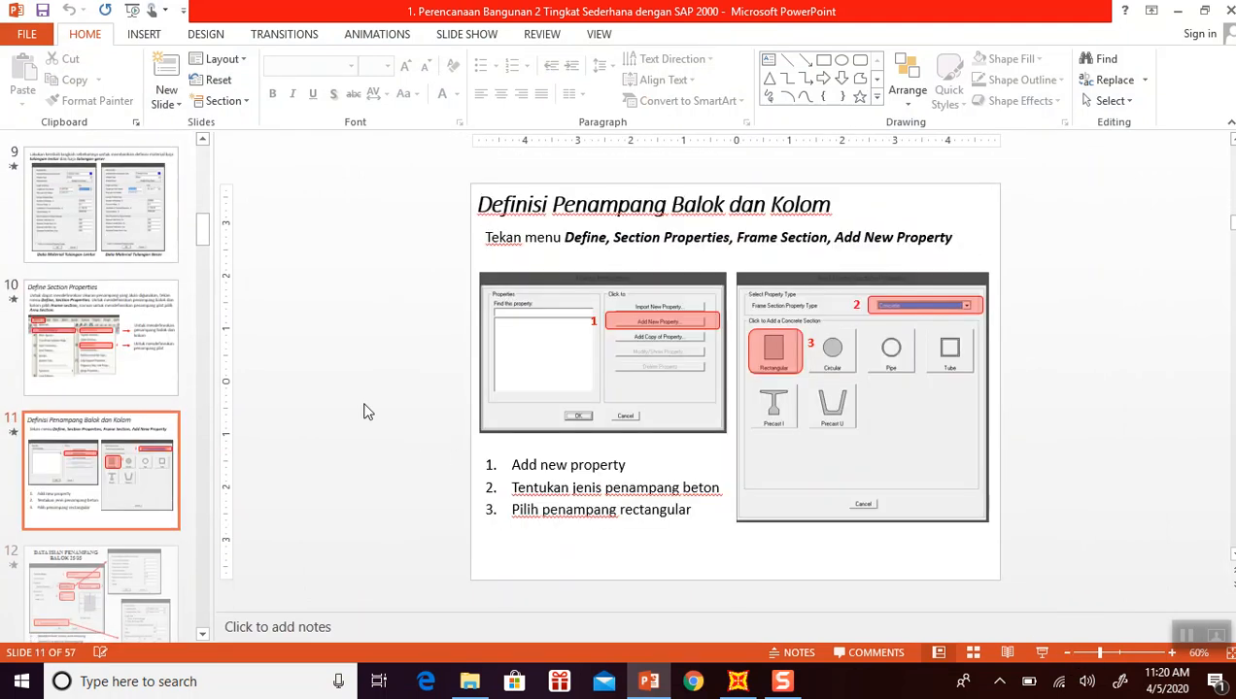
{"action": "scroll", "coordinate": [367, 412], "scroll_direction": "down", "scroll_amount": 3}
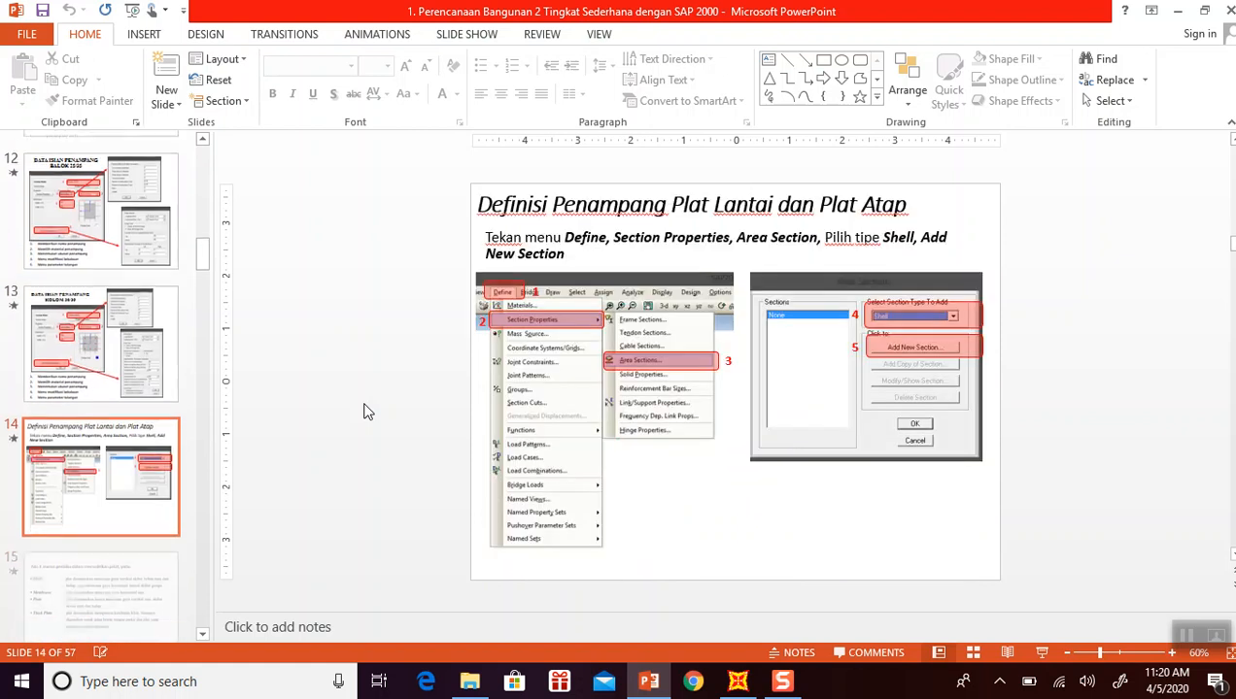
{"action": "scroll", "coordinate": [367, 412], "scroll_direction": "down", "scroll_amount": 2}
{"action": "scroll", "coordinate": [367, 412], "scroll_direction": "down", "scroll_amount": 3}
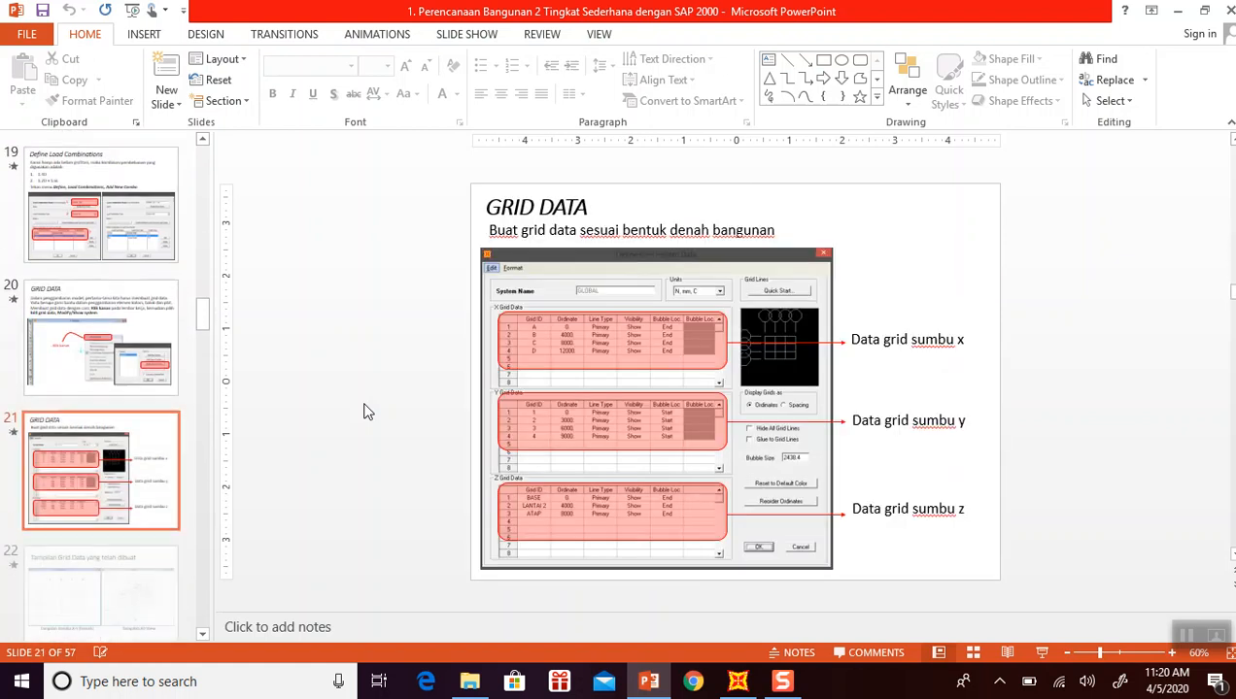
{"action": "scroll", "coordinate": [367, 411], "scroll_direction": "down", "scroll_amount": 1}
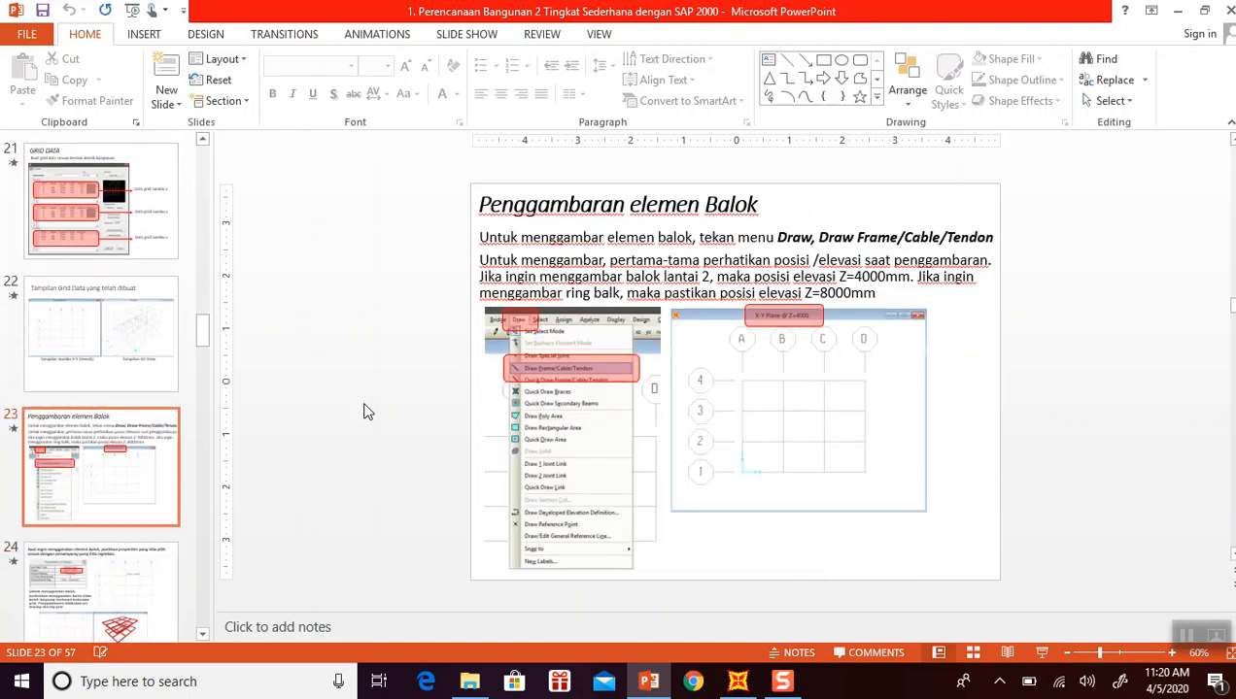
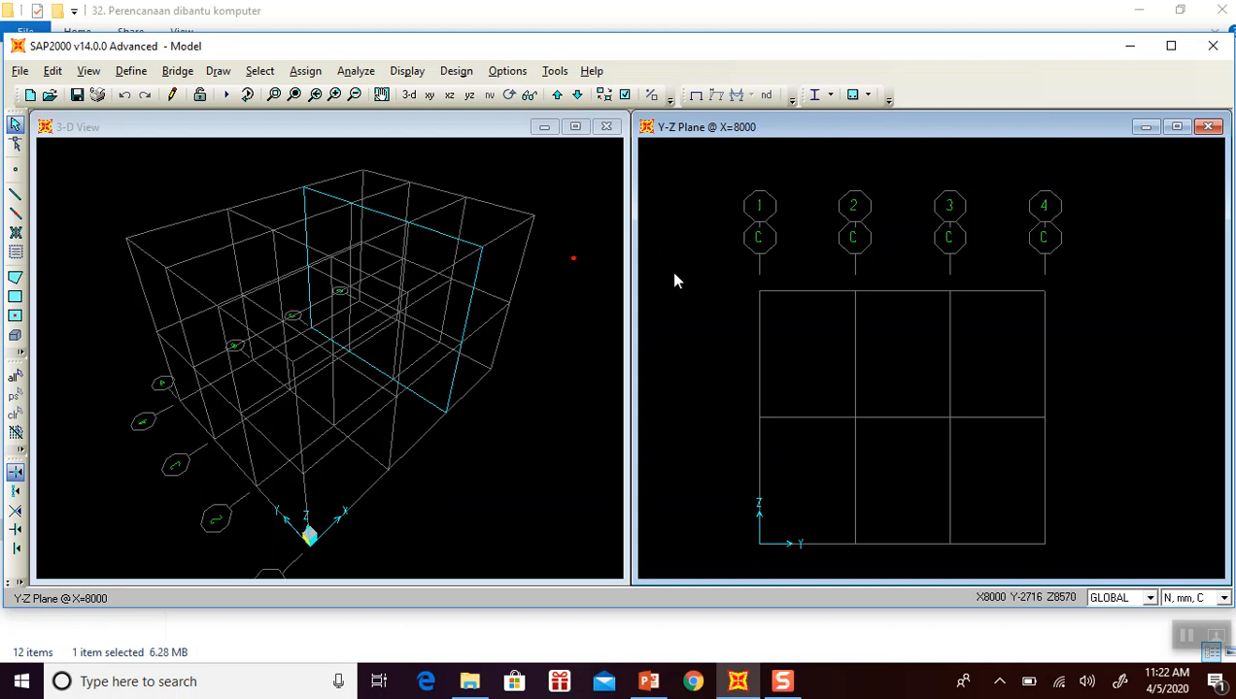
In SAP2000, set the second view to the X-Y plane at Z=4000 and start Draw Frame/Cable with the BALOK 25/35 section.
{"action": "left_click", "coordinate": [428, 95]}
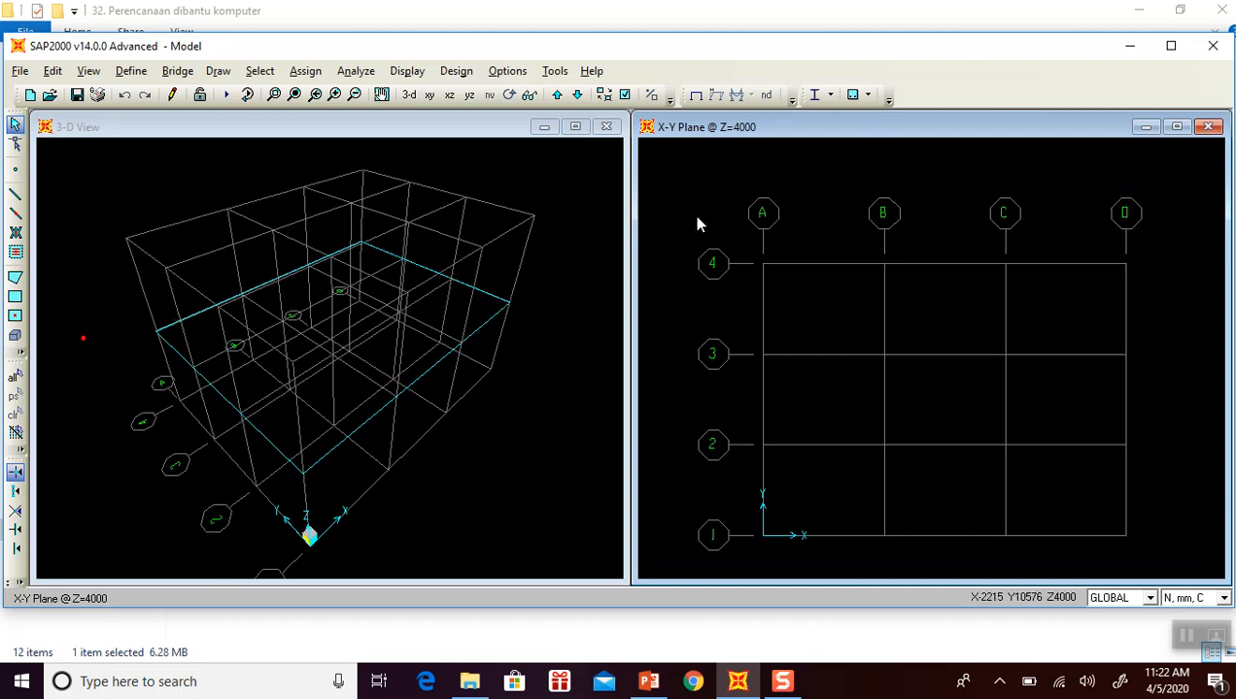
{"action": "left_click", "coordinate": [220, 72]}
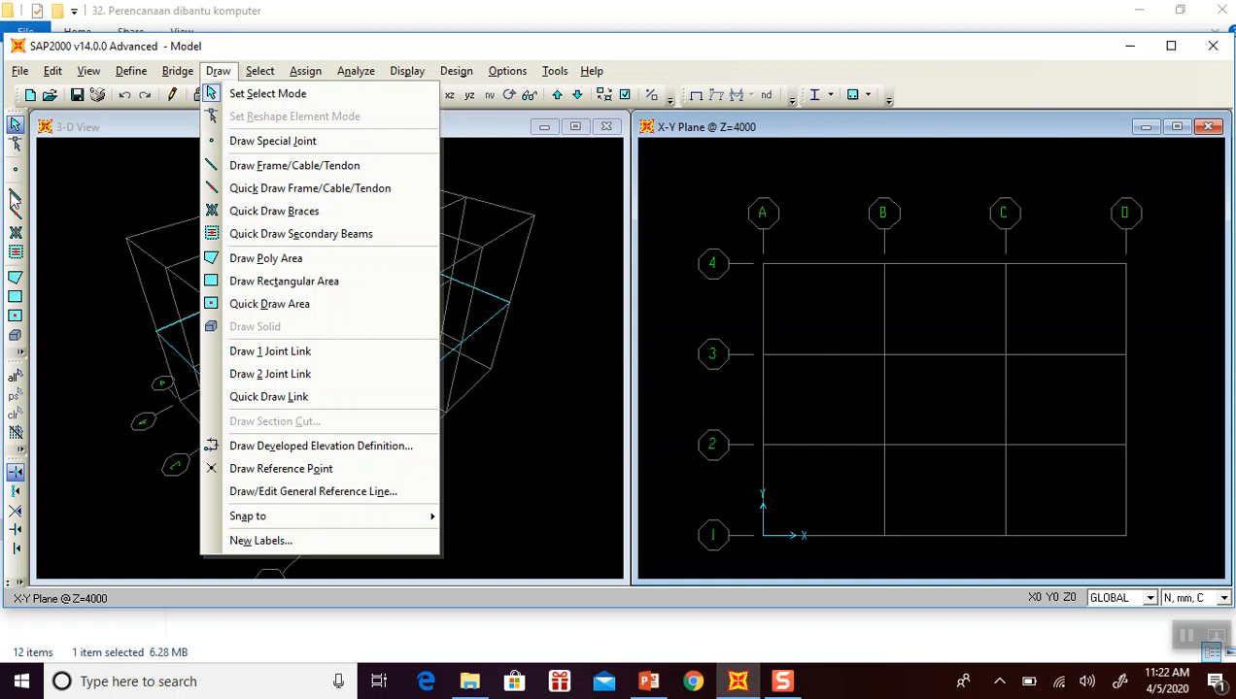
{"action": "left_click", "coordinate": [703, 173]}
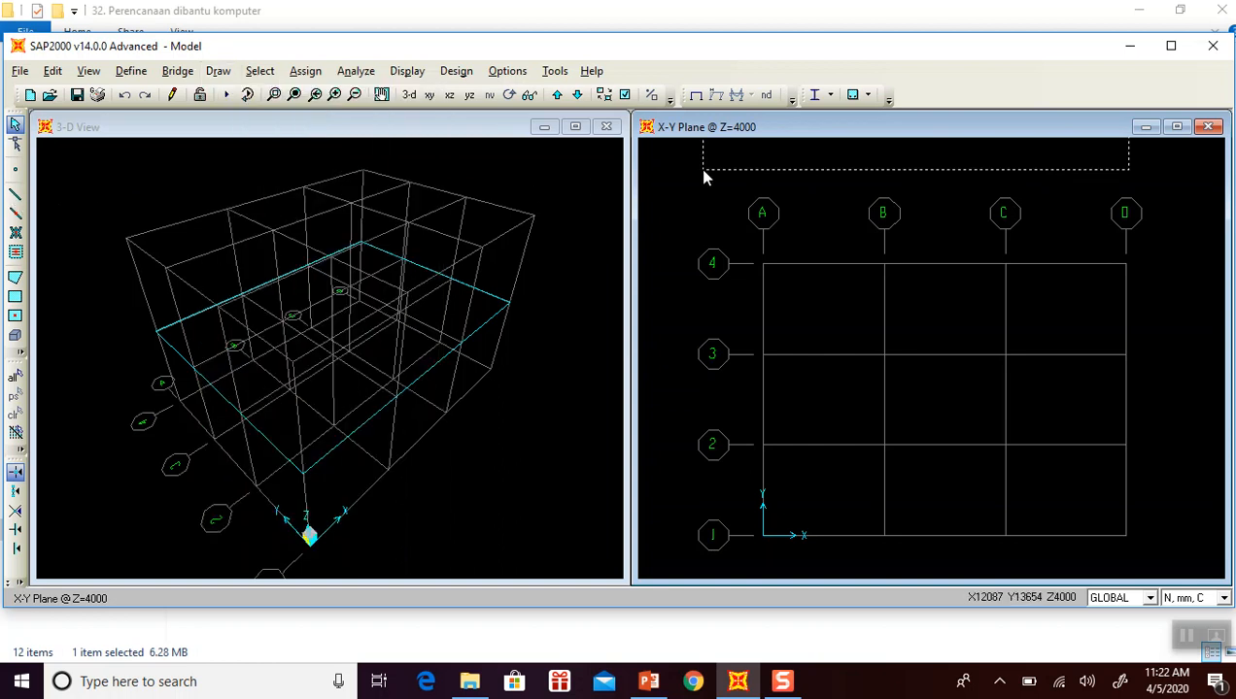
{"action": "left_click", "coordinate": [17, 197]}
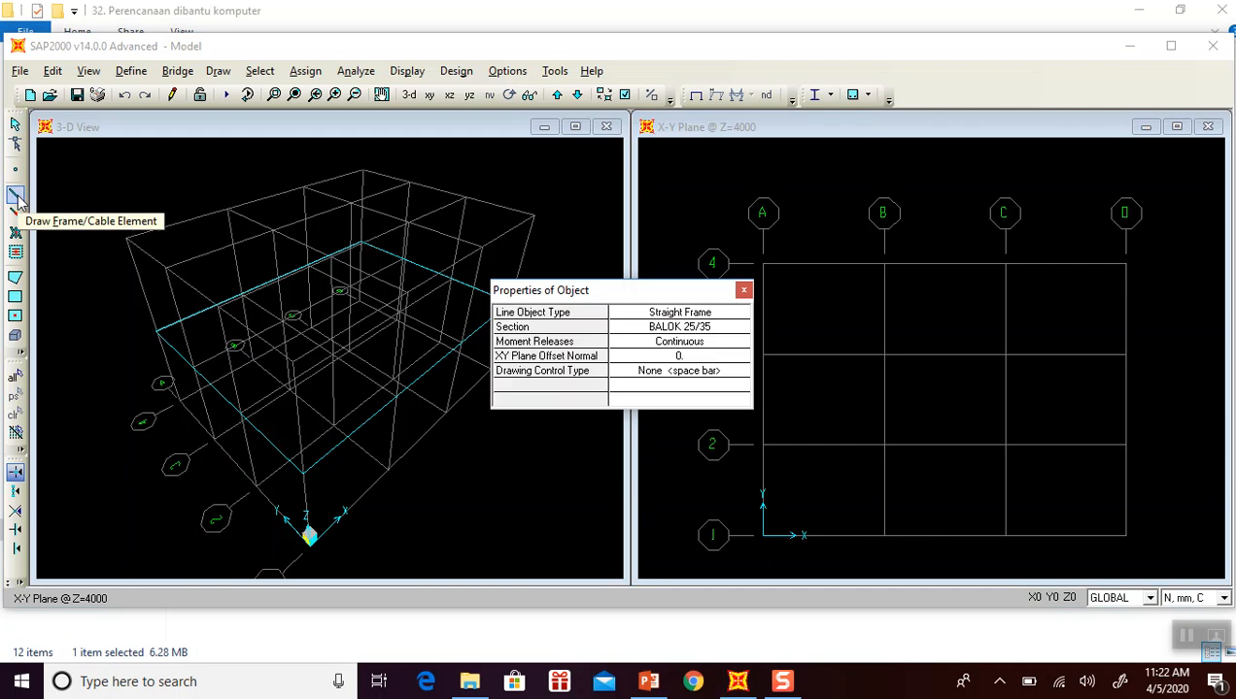
{"action": "left_click_drag", "start_coordinate": [618, 295], "coordinate": [552, 259]}
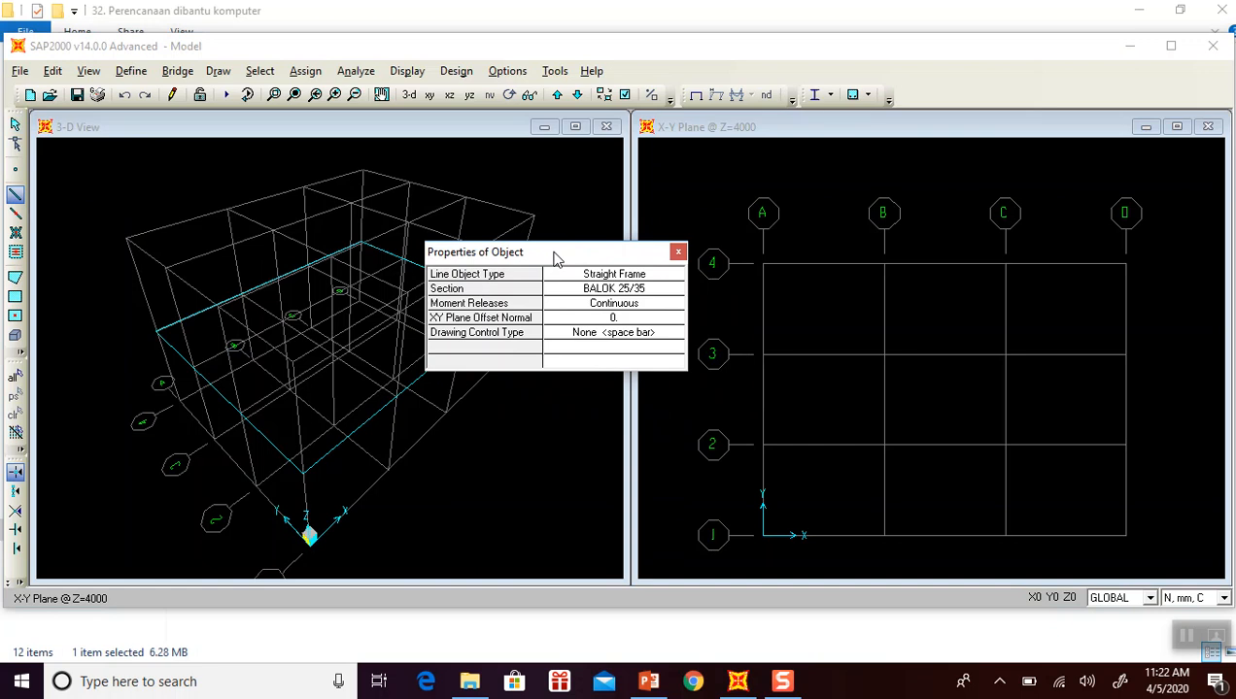
{"action": "left_click", "coordinate": [649, 291]}
{"action": "left_click", "coordinate": [673, 291]}
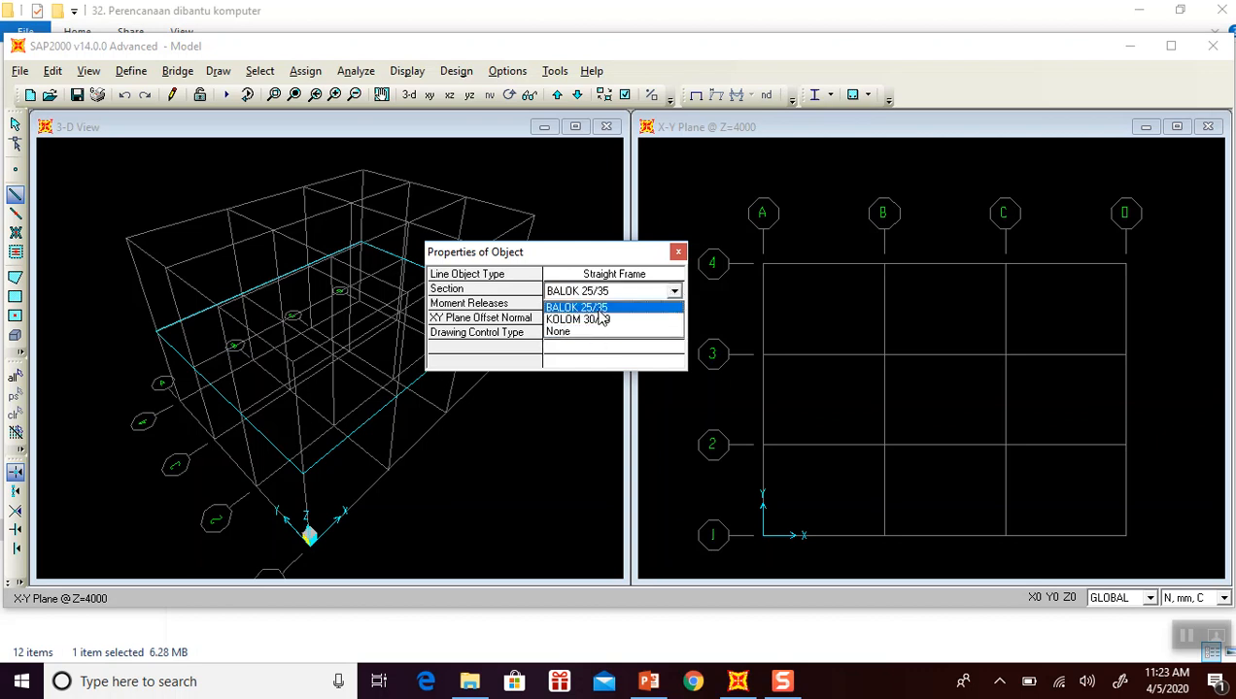
{"action": "left_click", "coordinate": [601, 308]}
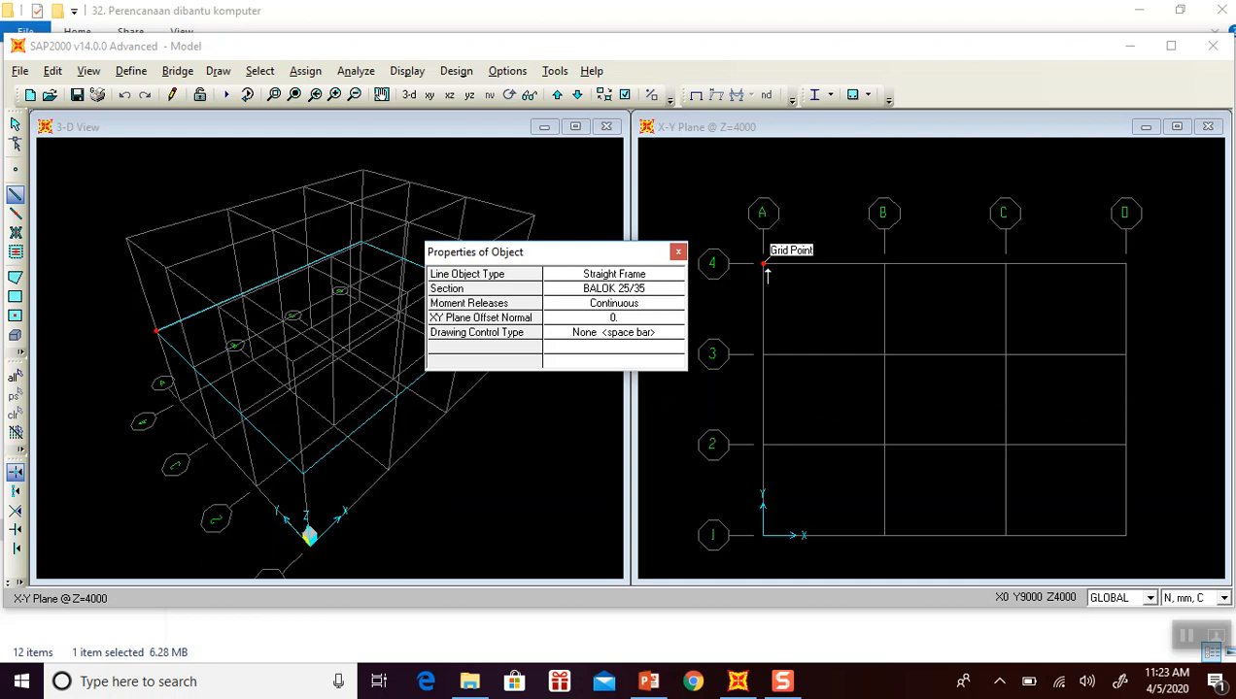
{"action": "left_click", "coordinate": [15, 474]}
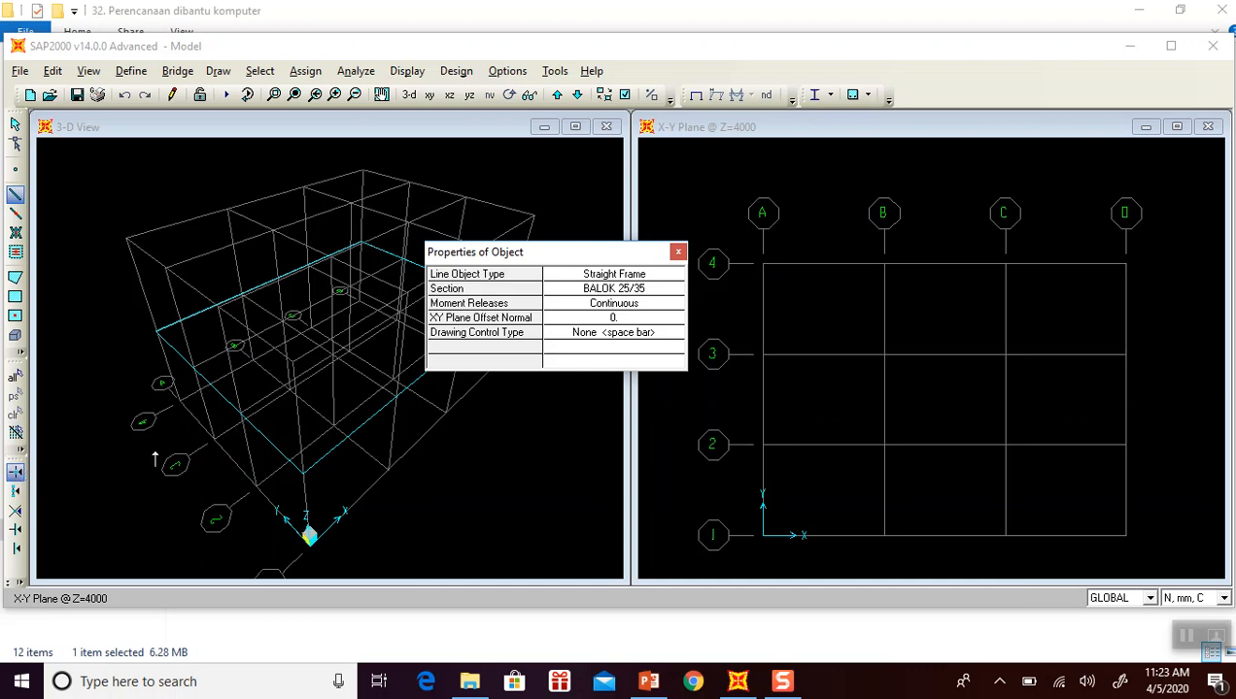
Draw BALOK 25/35 beams bay by bay along grid line 4 from A to D and down grid line D to 1.
{"action": "left_click", "coordinate": [765, 266]}
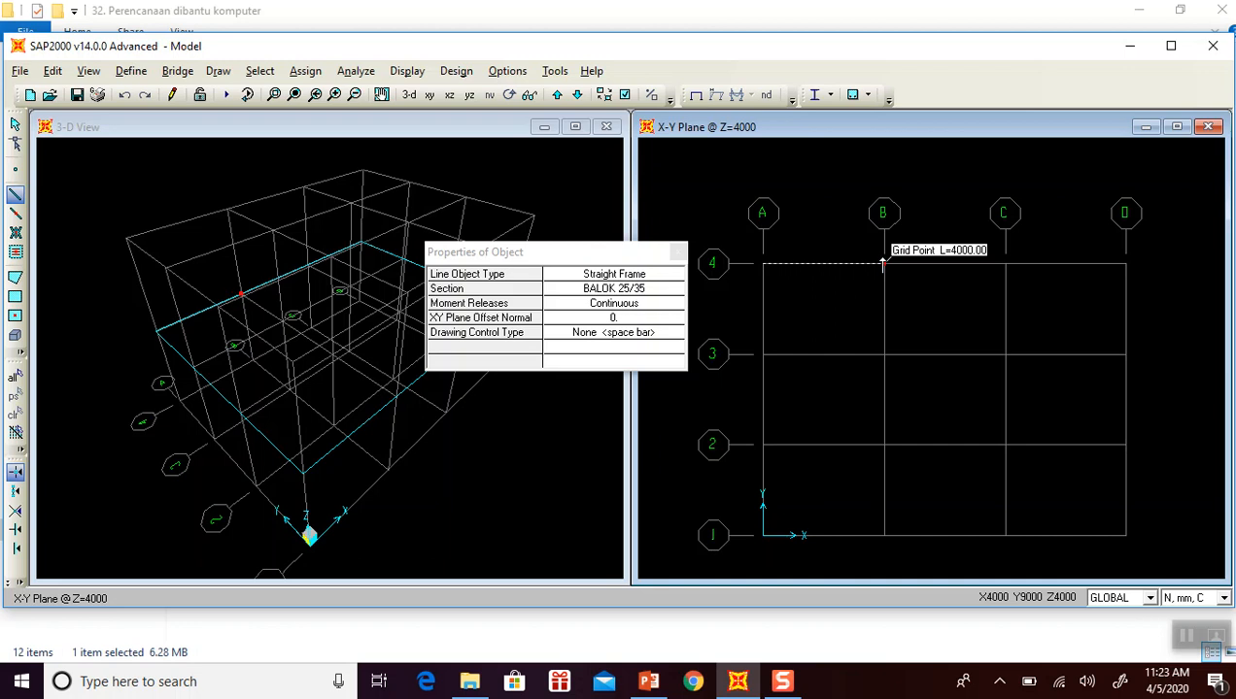
{"action": "left_click", "coordinate": [882, 264]}
{"action": "left_click", "coordinate": [882, 265]}
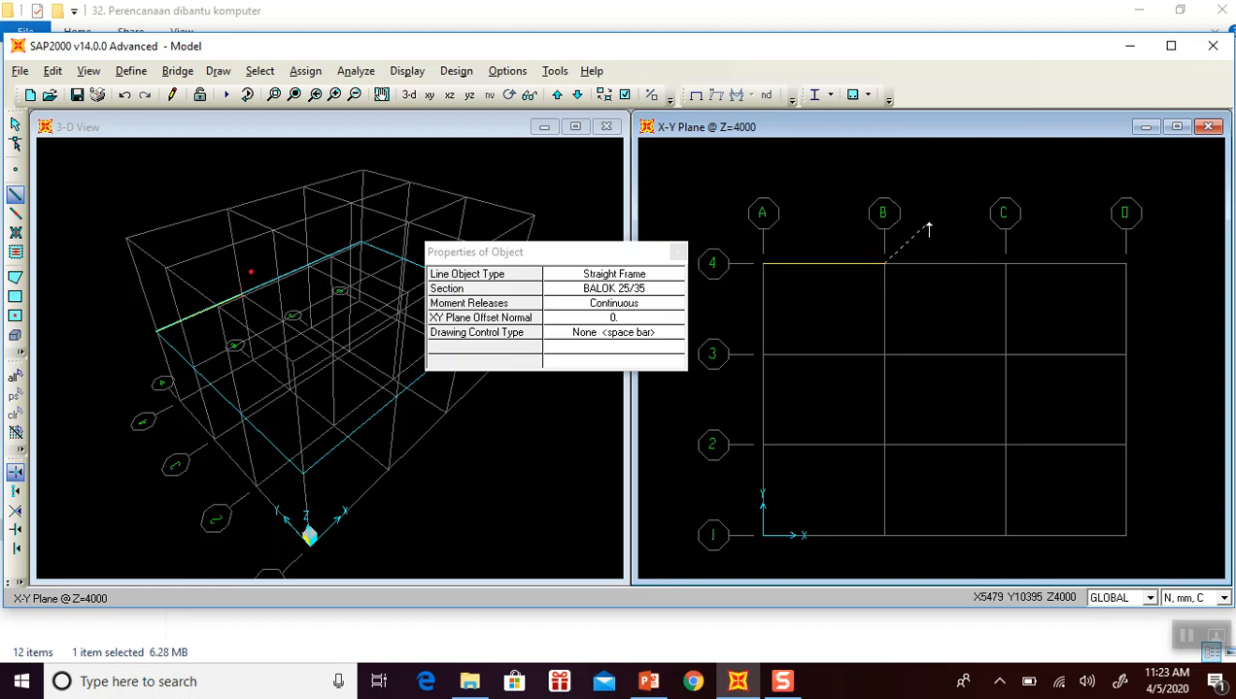
{"action": "left_click", "coordinate": [1004, 263]}
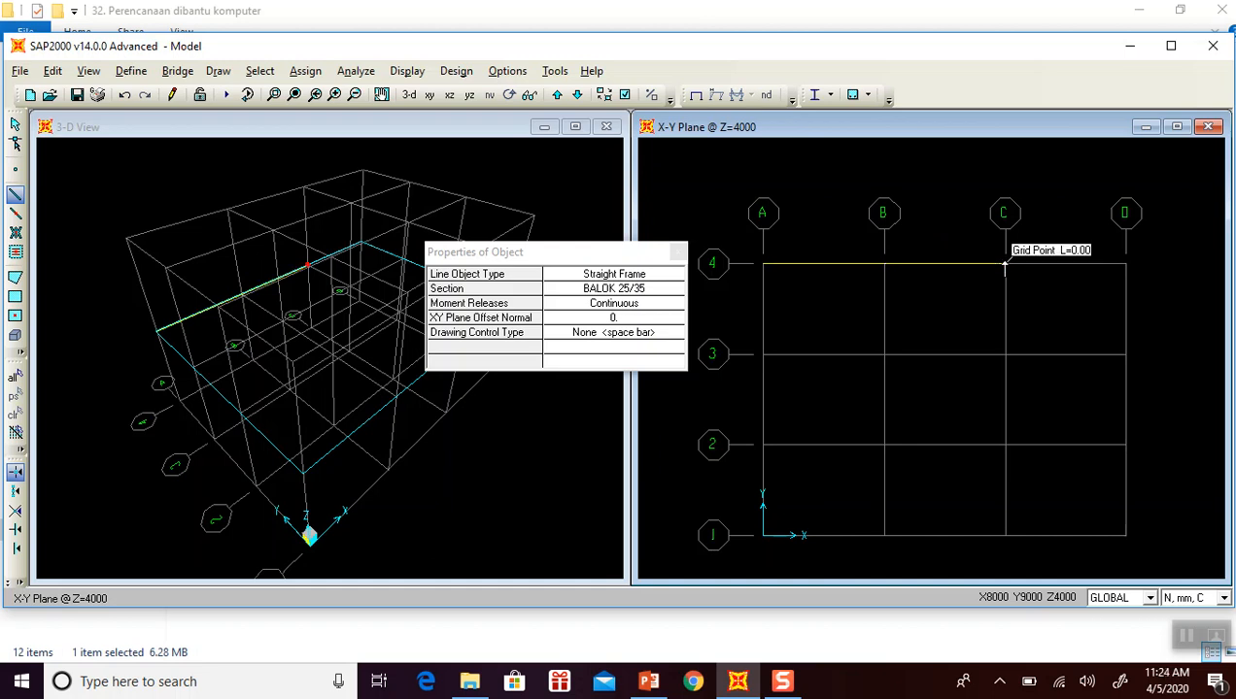
{"action": "left_click", "coordinate": [1125, 263]}
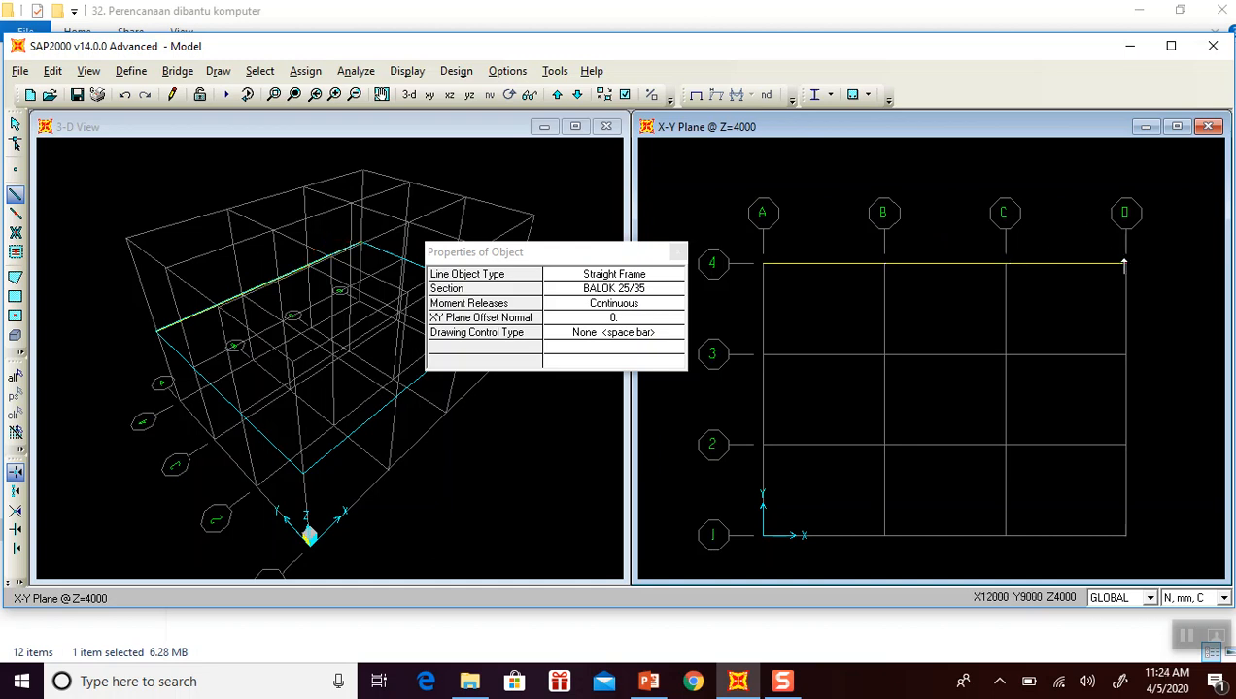
{"action": "left_click", "coordinate": [1125, 354]}
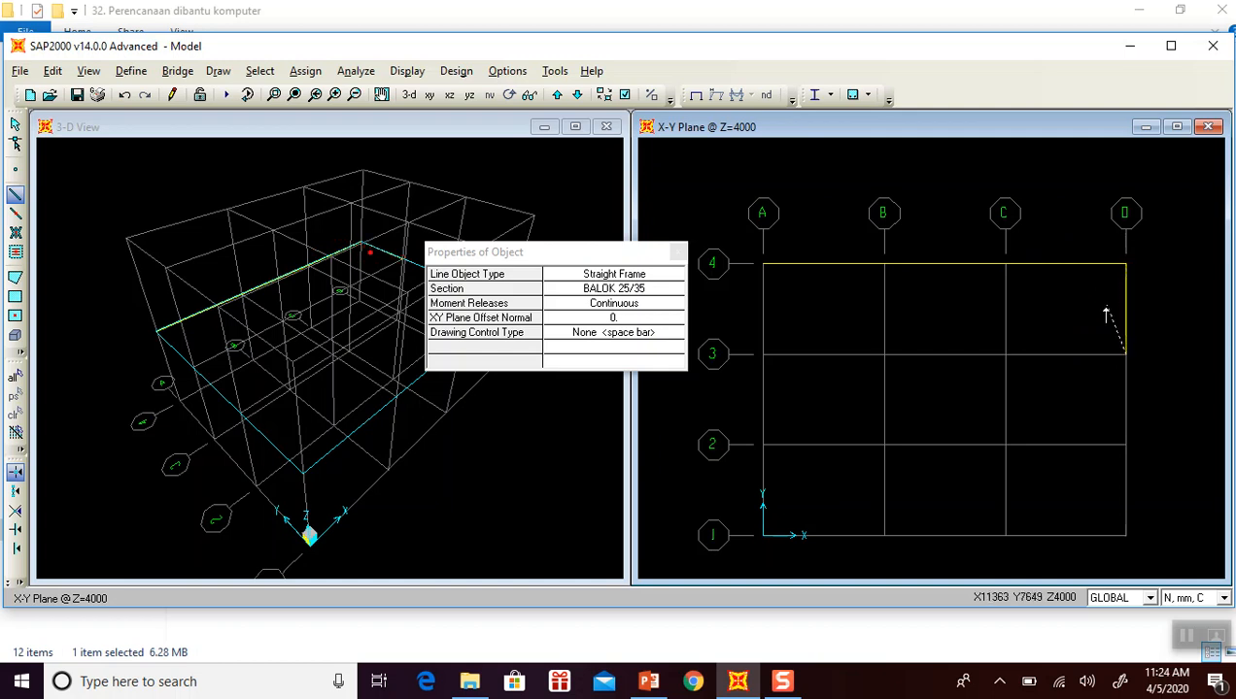
{"action": "left_click", "coordinate": [1125, 444]}
{"action": "left_click", "coordinate": [1124, 535]}
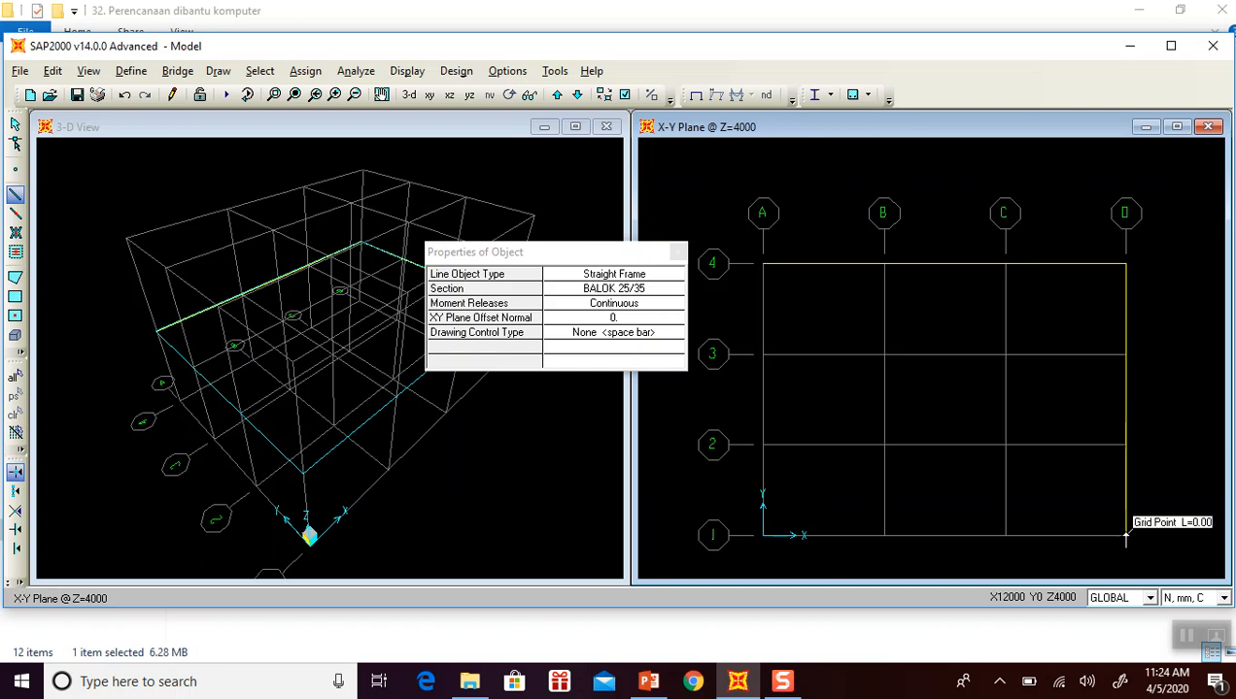
Complete the perimeter beams along grid line 1 from D to A and up grid line A to 4, ending the chain.
{"action": "left_click", "coordinate": [1004, 534]}
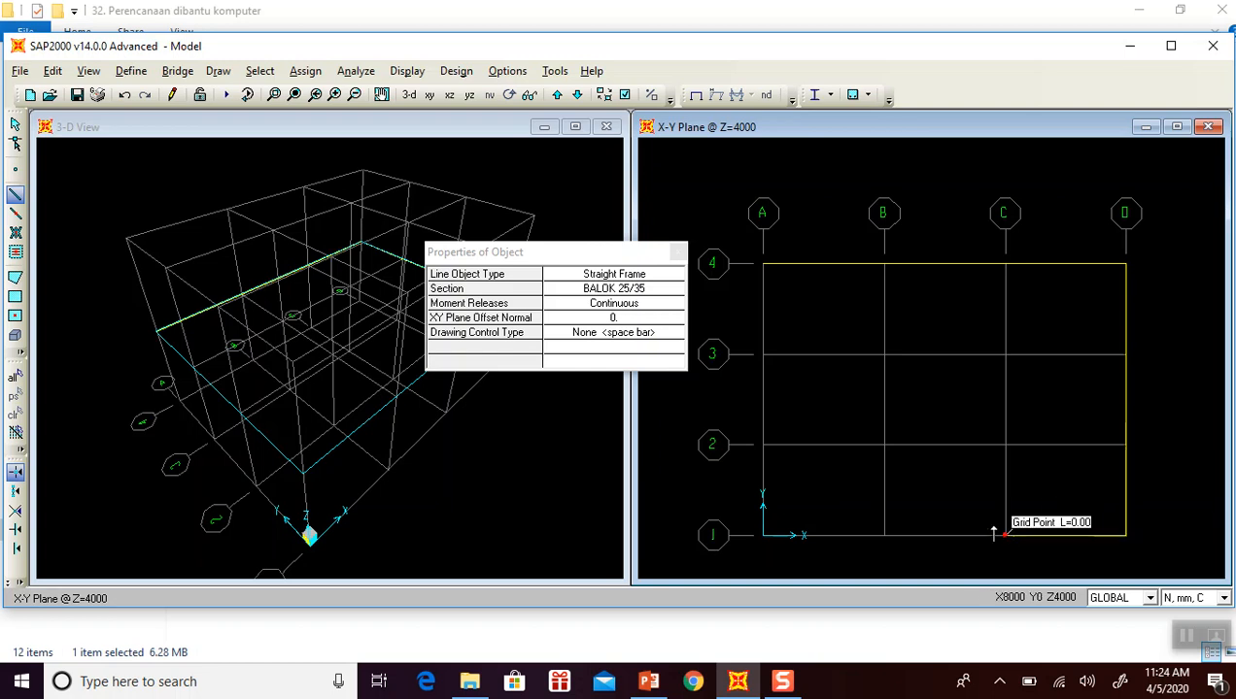
{"action": "left_click", "coordinate": [884, 534]}
{"action": "left_click", "coordinate": [764, 534]}
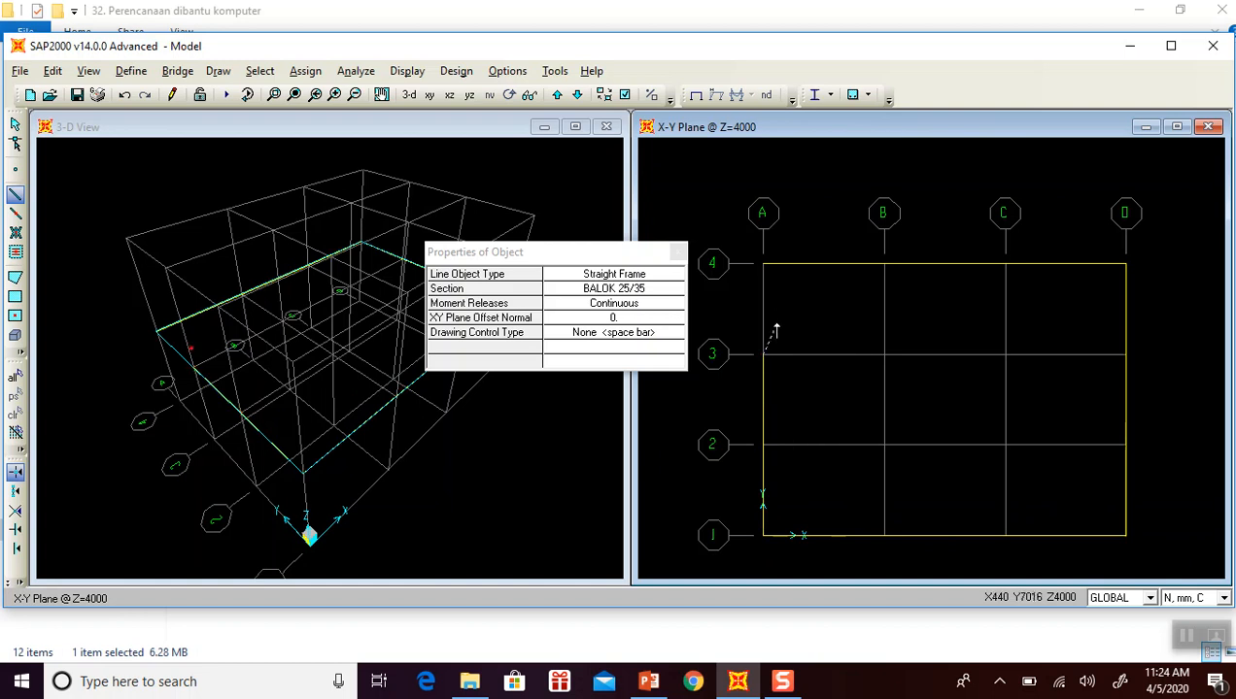
{"action": "left_click", "coordinate": [763, 264]}
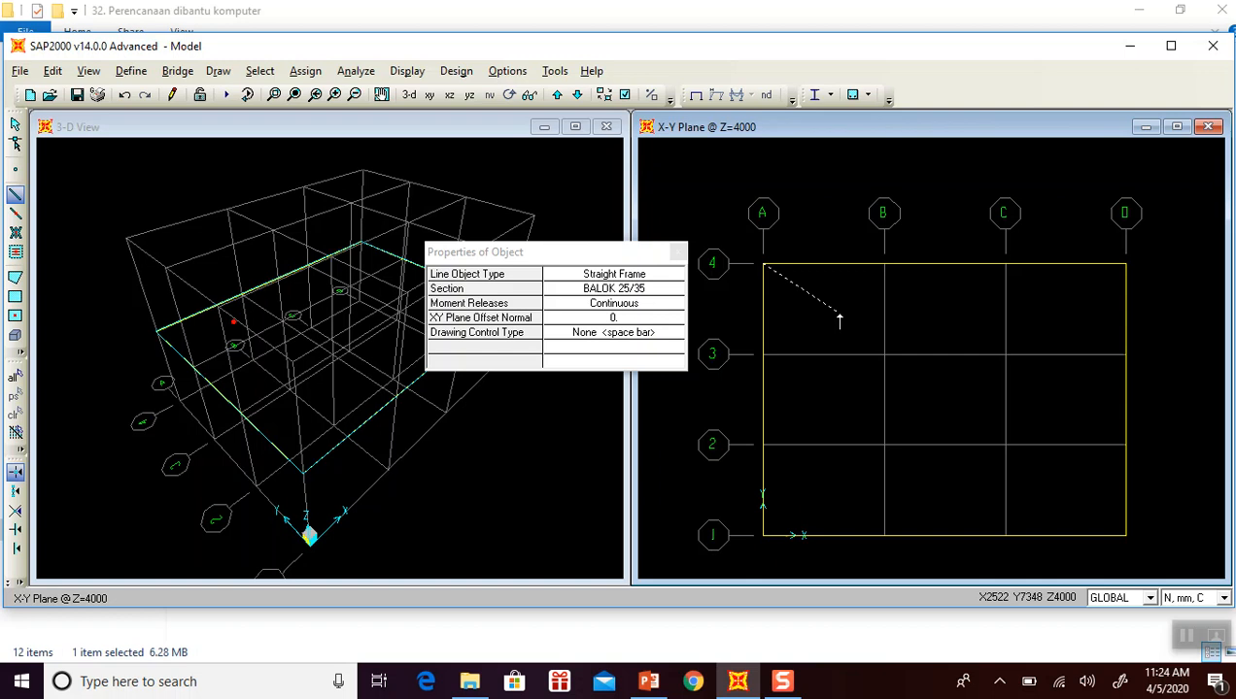
{"action": "key", "text": "Escape"}
Draw the interior BALOK 25/35 beams bay by bay along grid lines 3 and 2, each from A to D.
{"action": "left_click", "coordinate": [763, 356]}
{"action": "left_click", "coordinate": [883, 355]}
{"action": "left_click", "coordinate": [1004, 357]}
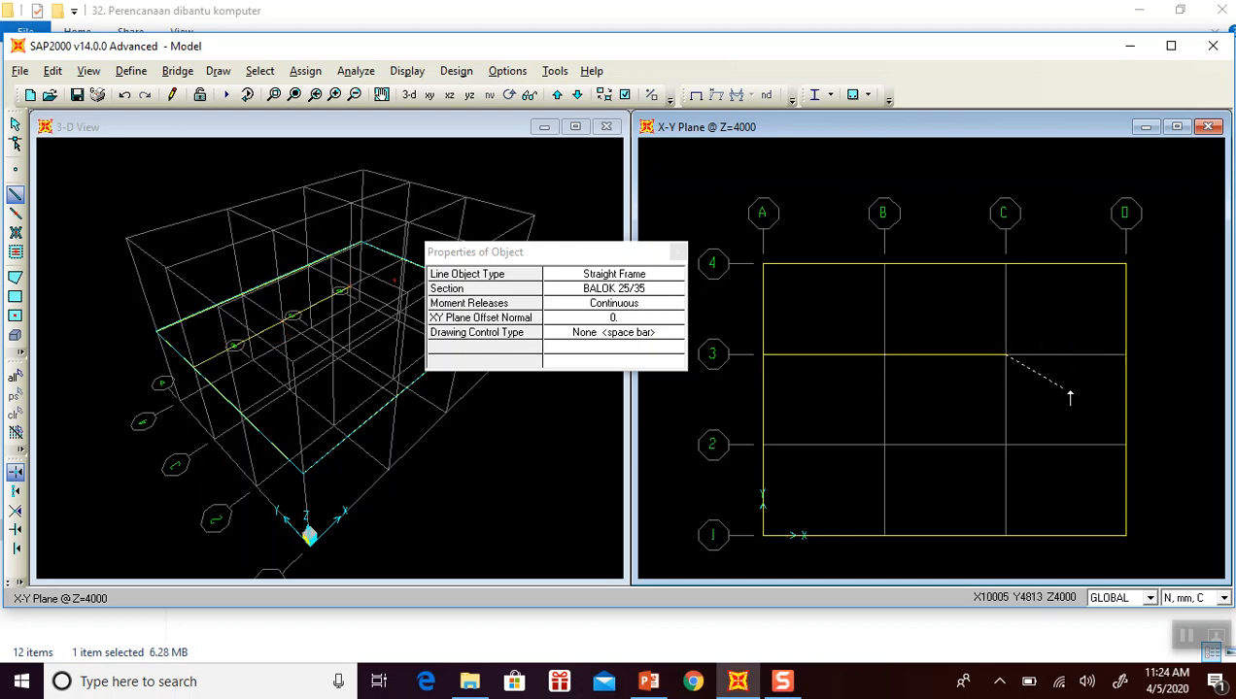
{"action": "left_click", "coordinate": [1125, 355]}
{"action": "left_click", "coordinate": [764, 446]}
{"action": "left_click", "coordinate": [884, 446]}
{"action": "left_click", "coordinate": [1005, 446]}
{"action": "left_click", "coordinate": [1126, 446]}
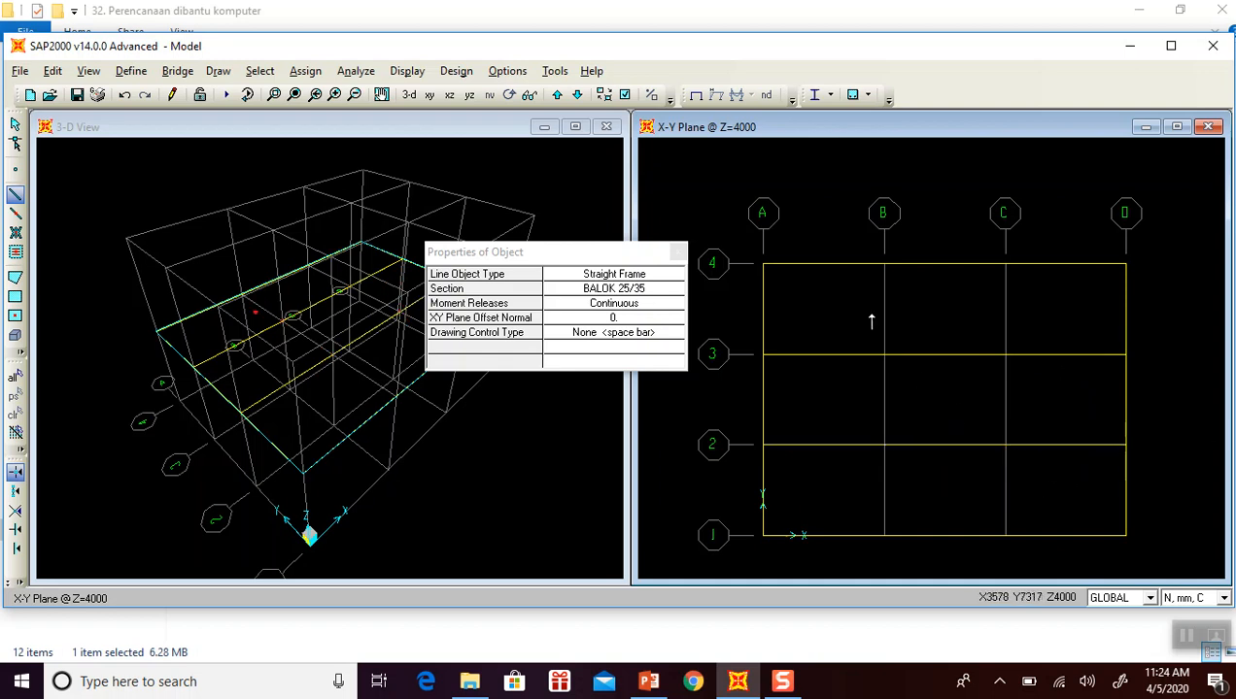
Draw the interior BALOK 25/35 beams along grid line B from grid line 4 down to 1.
{"action": "left_click", "coordinate": [883, 264]}
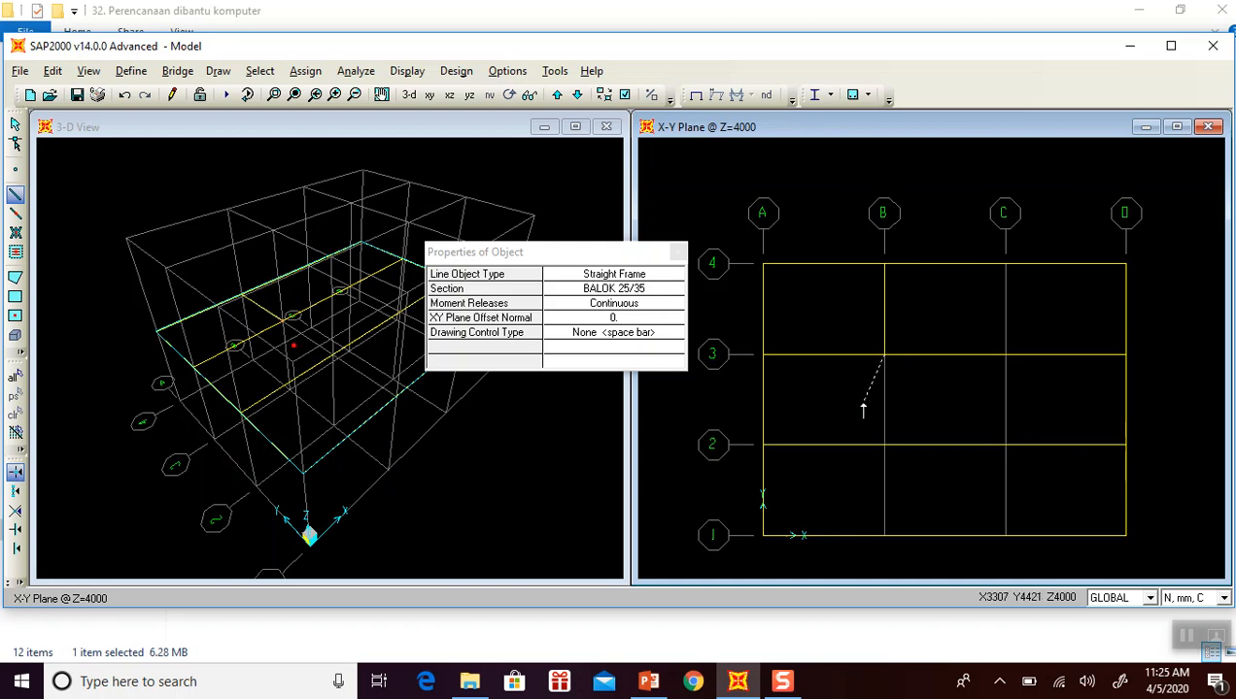
{"action": "left_click", "coordinate": [883, 446]}
{"action": "left_click", "coordinate": [882, 535]}
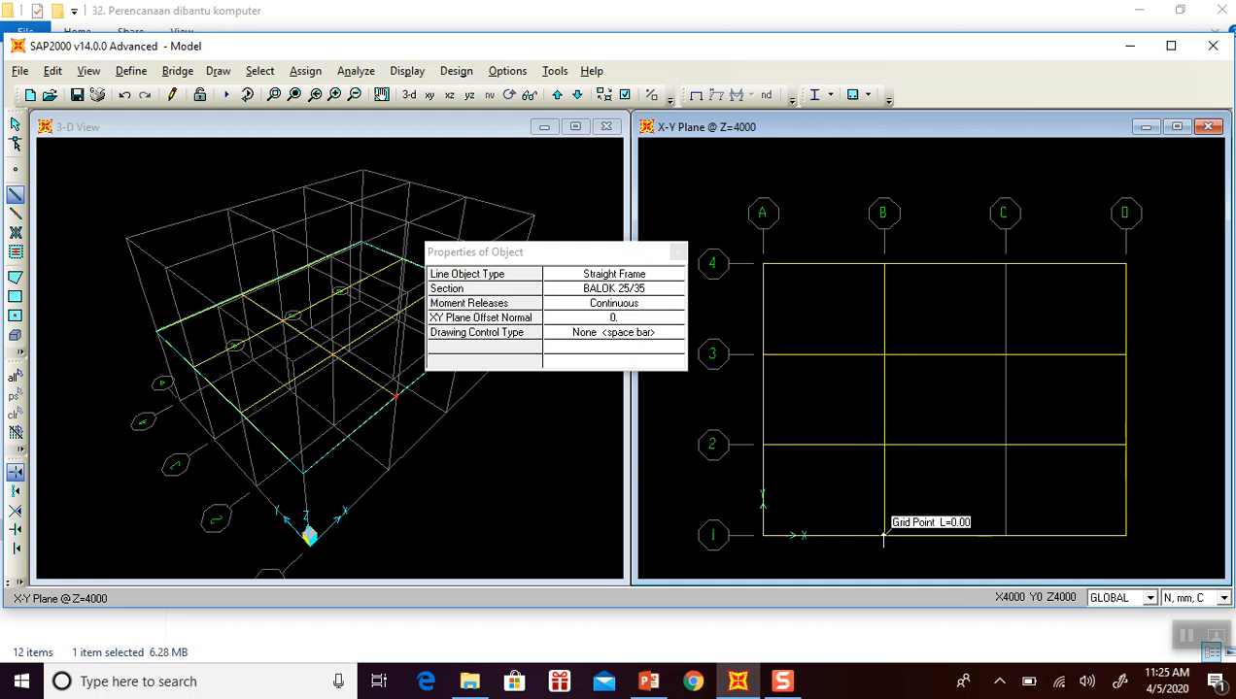
Draw the interior BALOK 25/35 beams along grid line C from grid line 4 down to 1 and end the drawing command.
{"action": "right_click", "coordinate": [925, 502]}
{"action": "left_click", "coordinate": [1001, 270]}
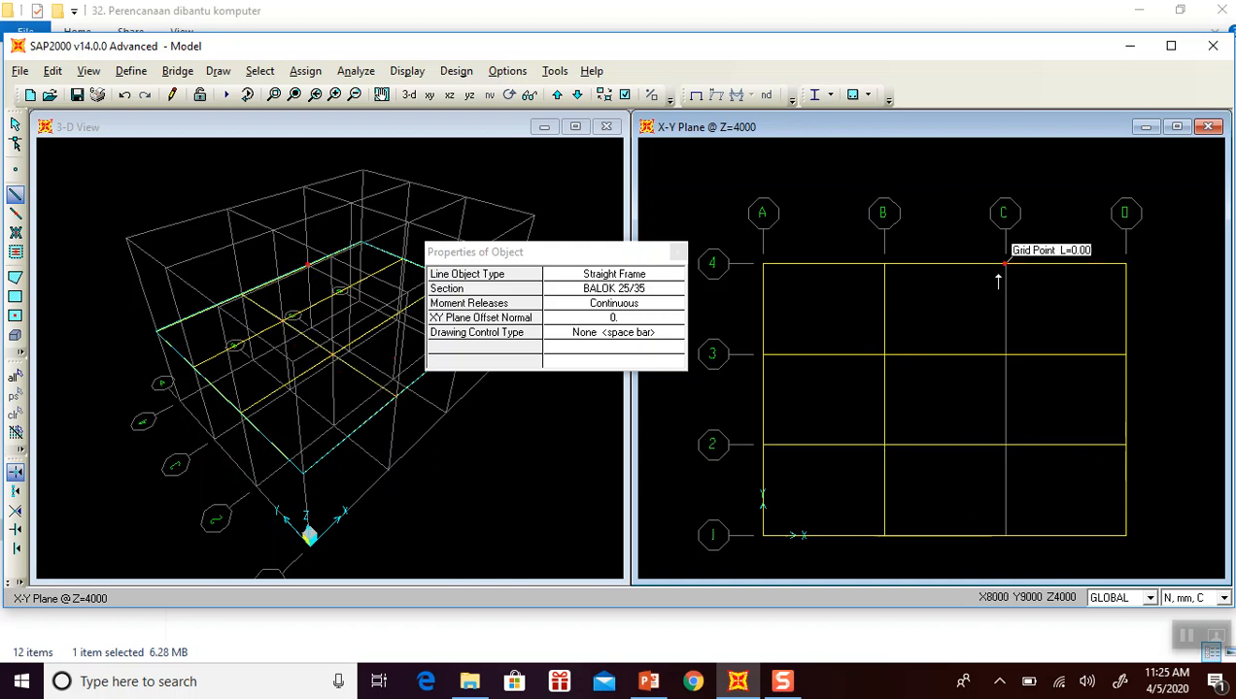
{"action": "left_click", "coordinate": [1002, 445]}
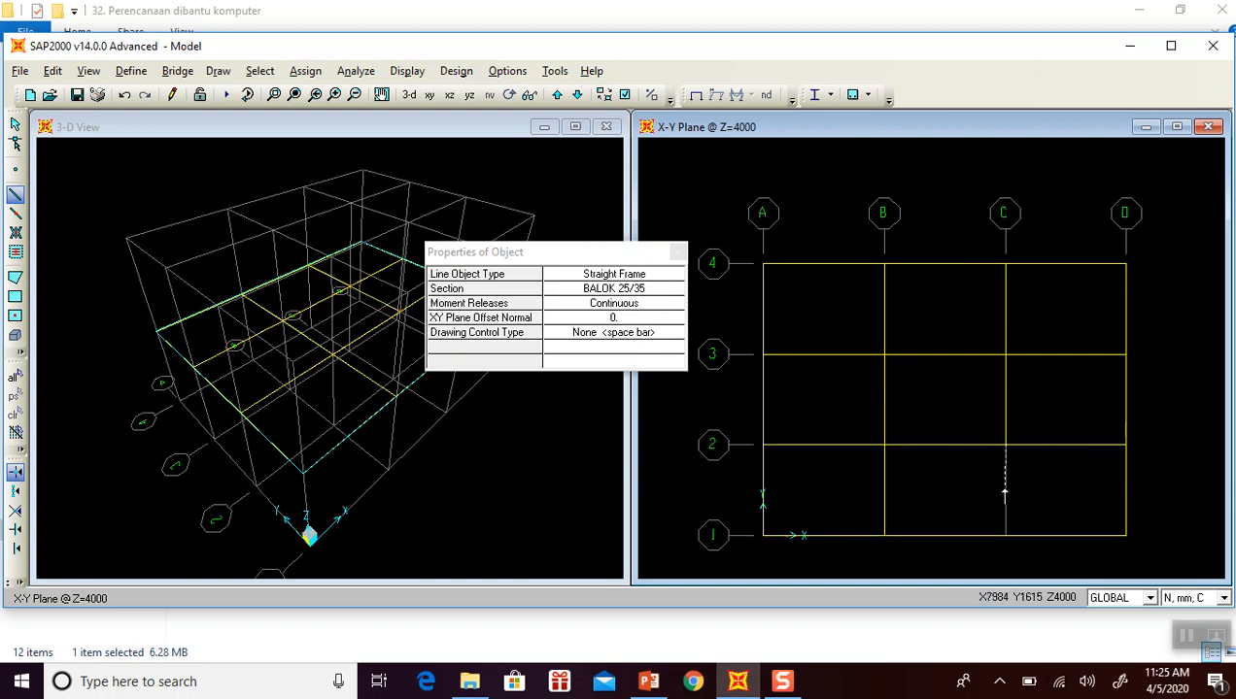
{"action": "left_click", "coordinate": [1005, 534]}
{"action": "right_click", "coordinate": [958, 439]}
{"action": "key", "text": "Escape"}
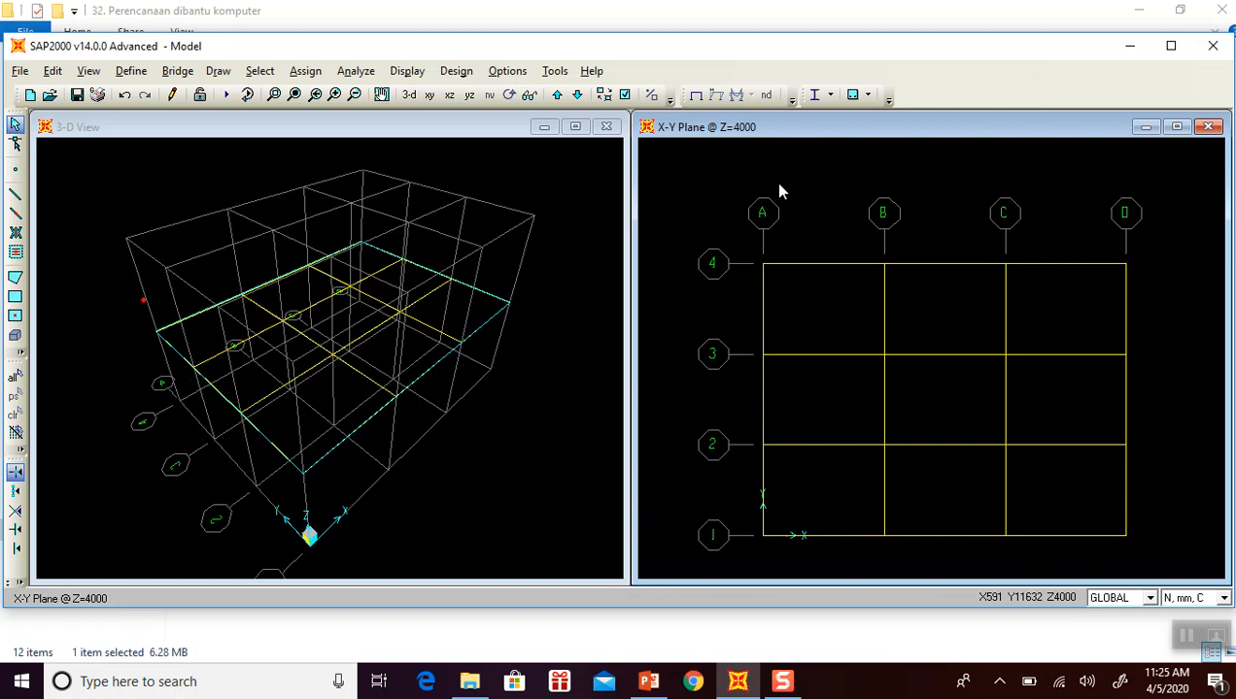
Draw BALOK 25/35 beams bay by bay along grid line 4 from A to D on the Z=8000 plan.
{"action": "left_click", "coordinate": [556, 100]}
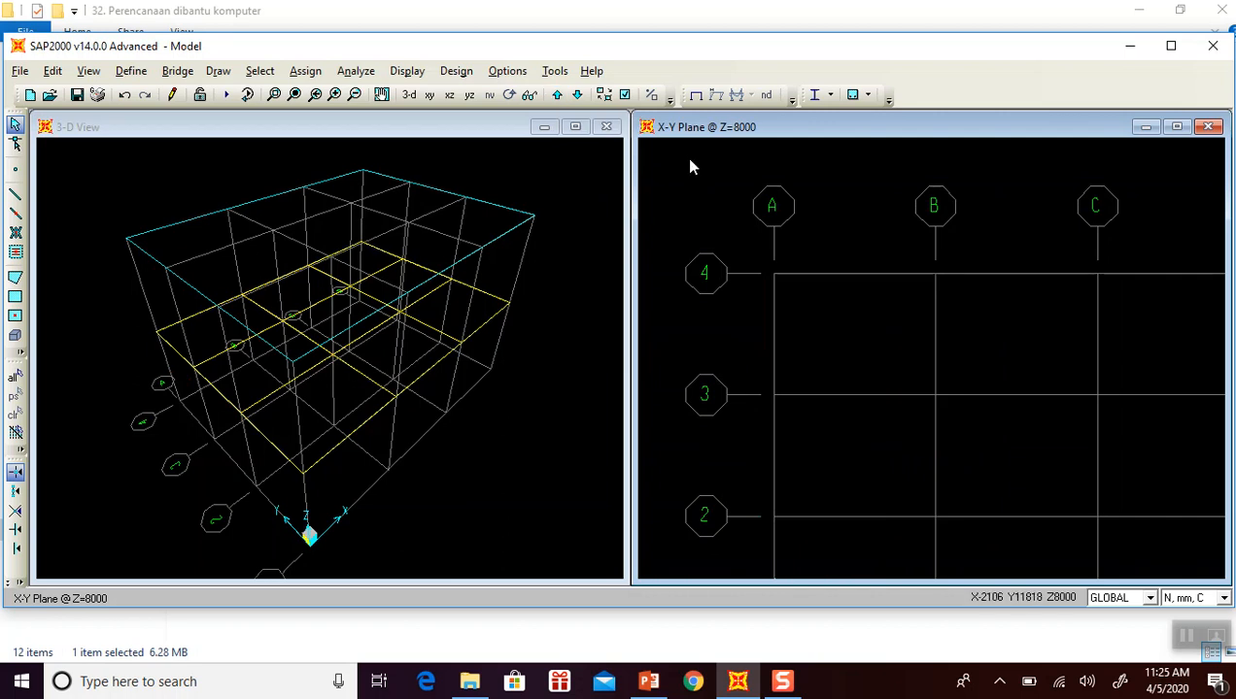
{"action": "scroll", "coordinate": [712, 238], "scroll_direction": "down", "scroll_amount": 4}
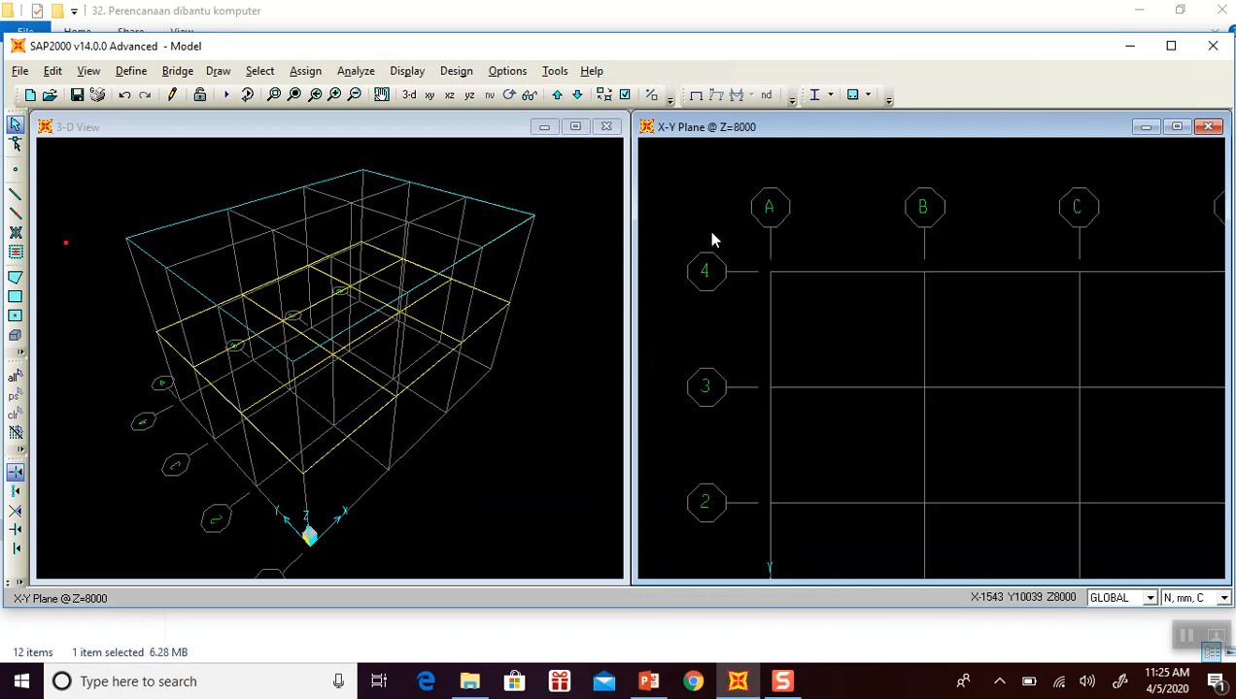
{"action": "scroll", "coordinate": [719, 243], "scroll_direction": "up", "scroll_amount": 2}
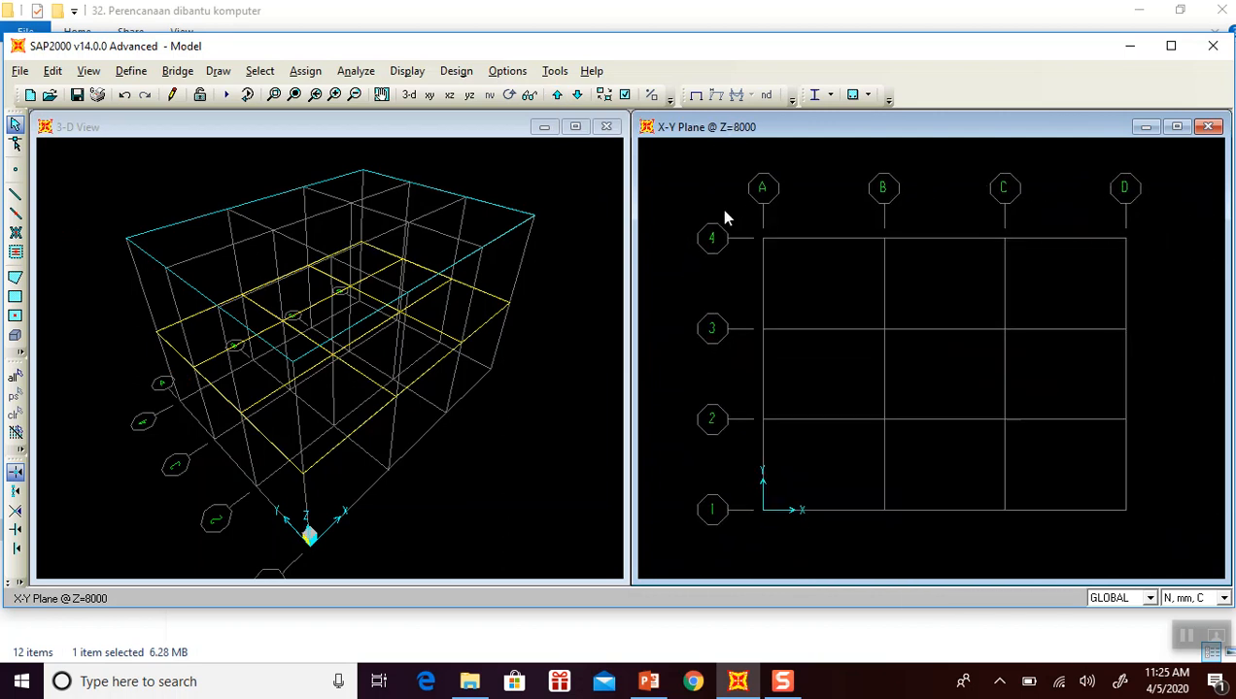
{"action": "left_click", "coordinate": [18, 196]}
{"action": "left_click_drag", "start_coordinate": [623, 260], "coordinate": [564, 245]}
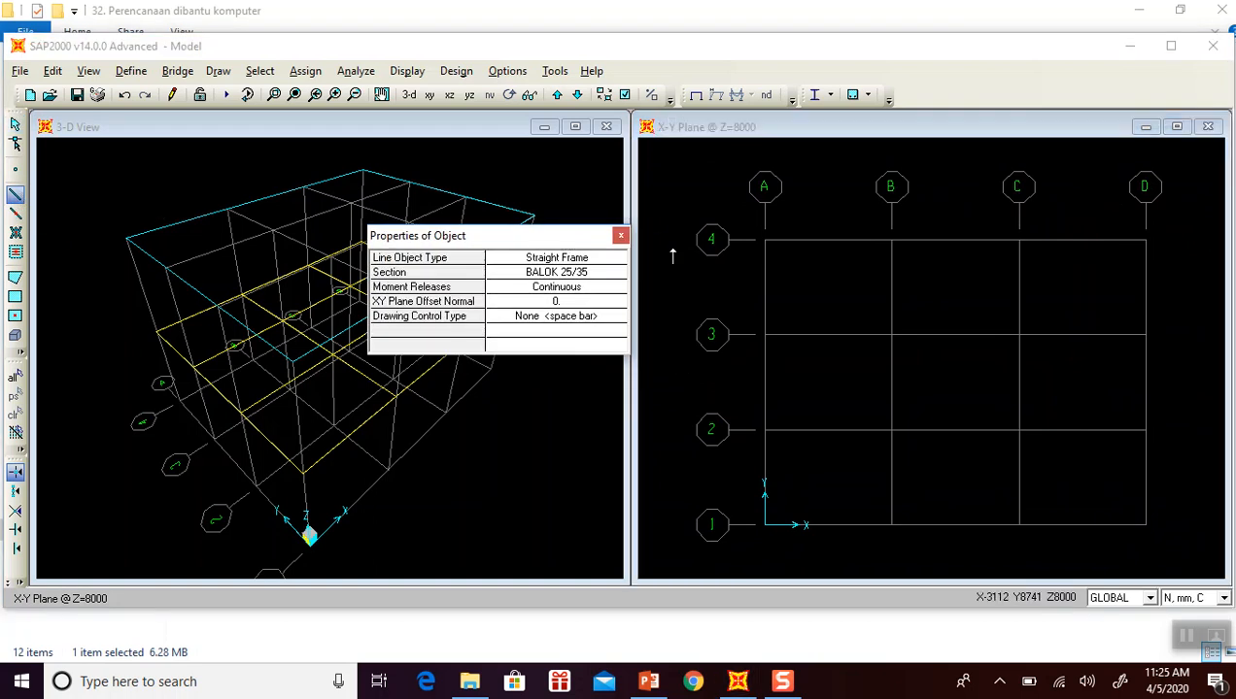
{"action": "left_click", "coordinate": [765, 240]}
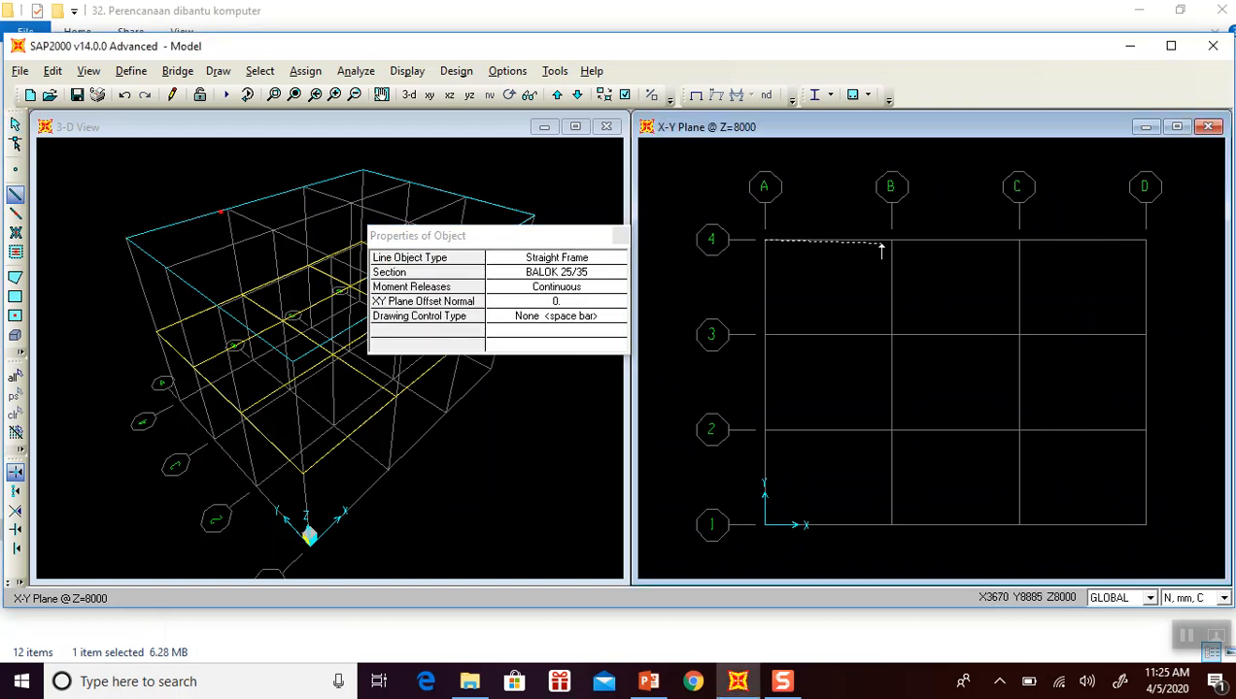
{"action": "left_click", "coordinate": [890, 241]}
{"action": "left_click", "coordinate": [1017, 241]}
{"action": "left_click", "coordinate": [1145, 241]}
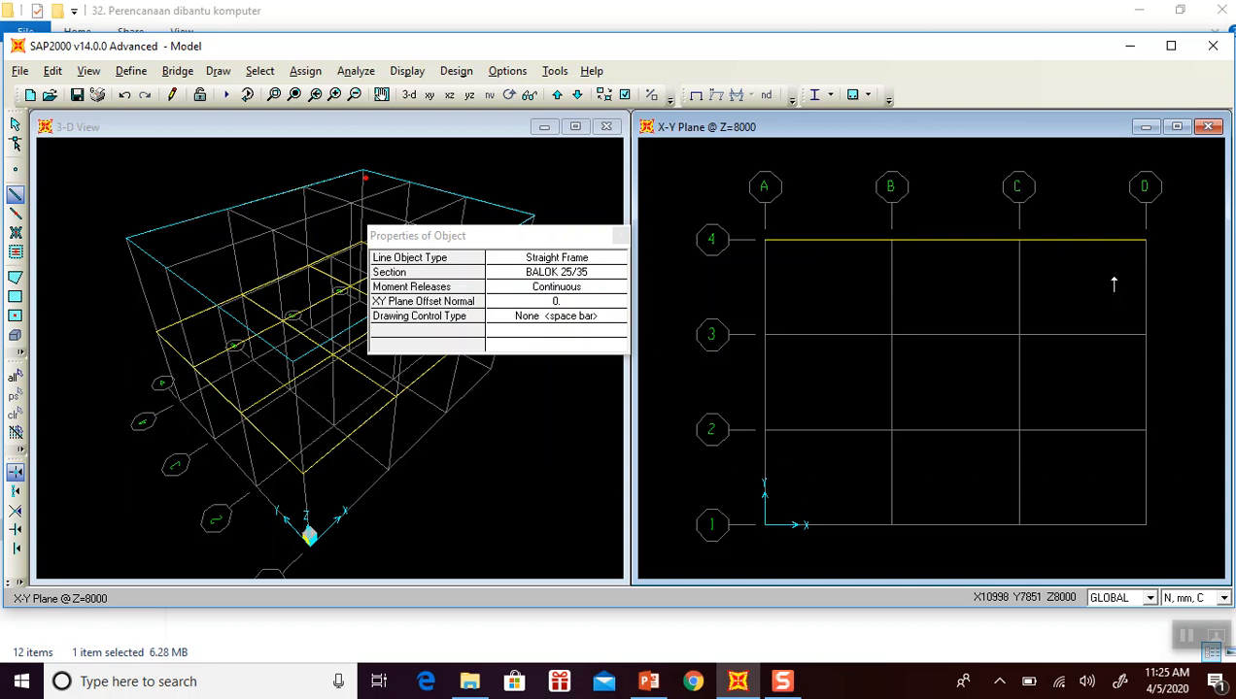
{"action": "key", "text": "Escape"}
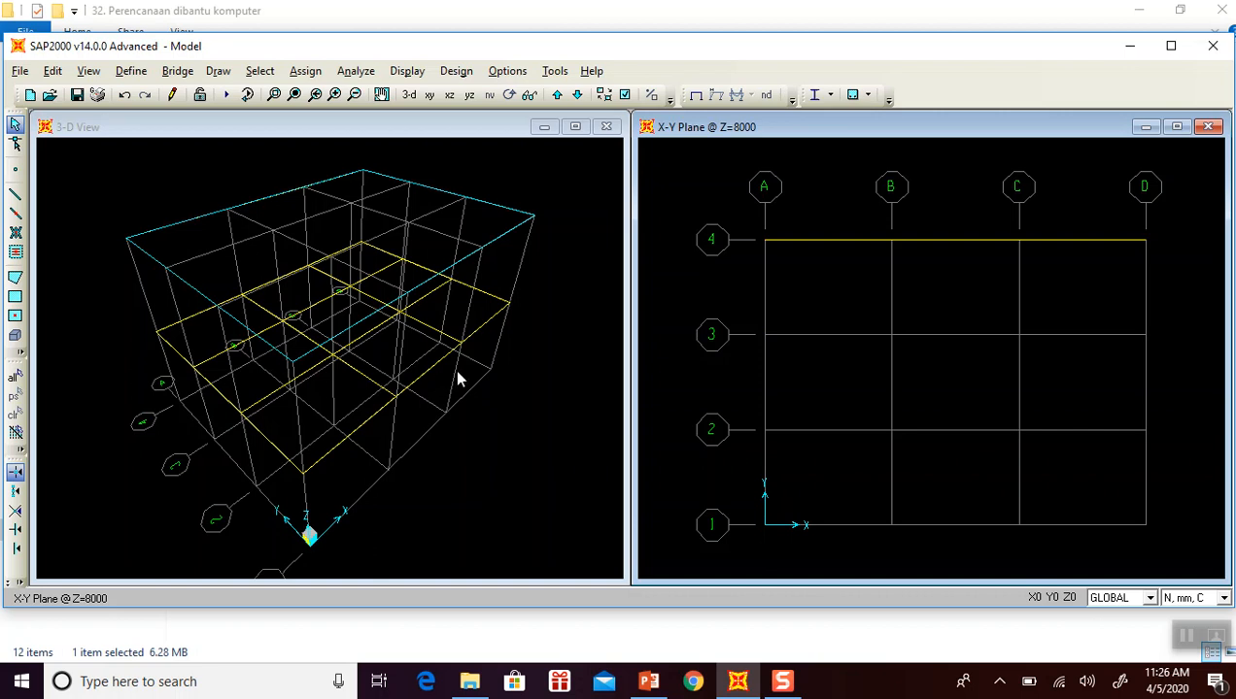
Delete the beams along grid line 4 on the Z=8000 plan and return to the Z=4000 plan.
{"action": "left_click_drag", "start_coordinate": [703, 178], "coordinate": [1170, 284]}
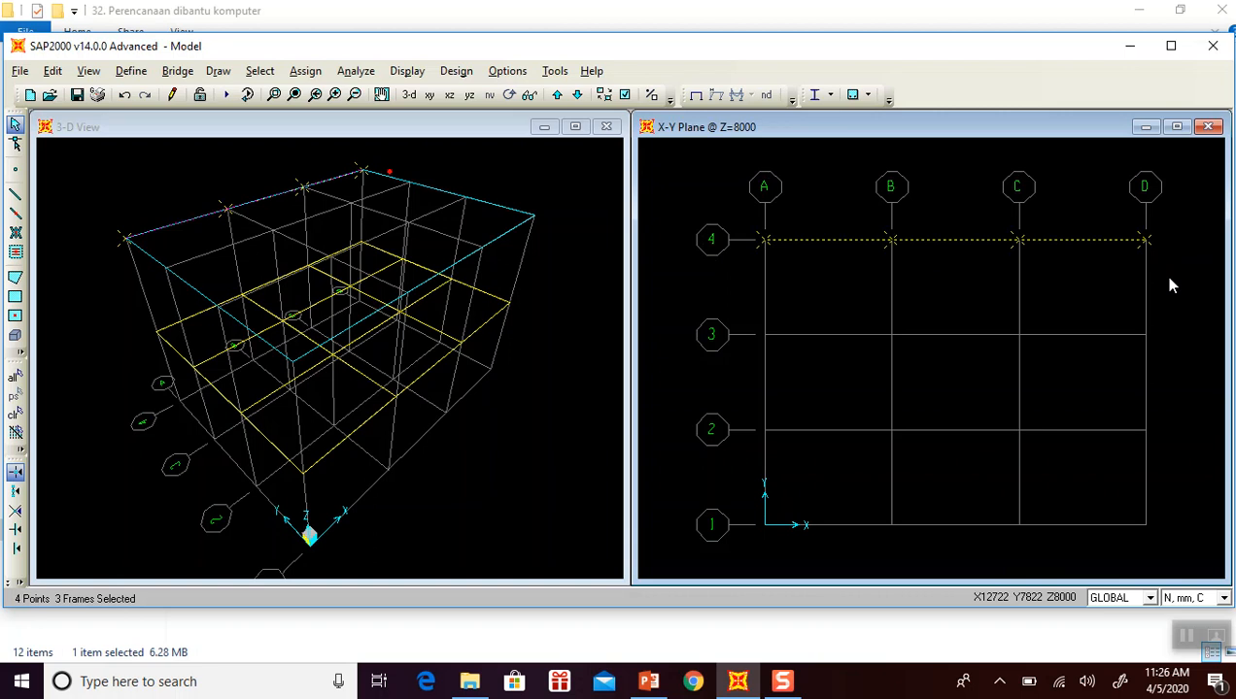
{"action": "key", "text": "Delete"}
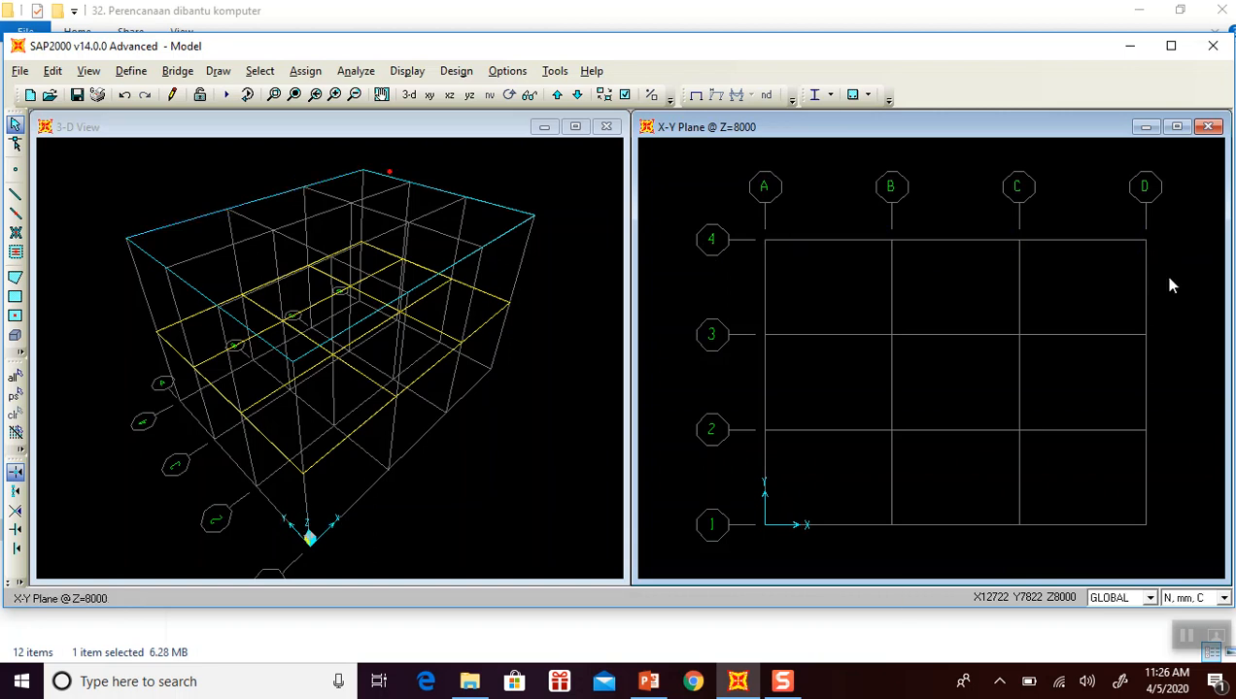
{"action": "left_click", "coordinate": [577, 96]}
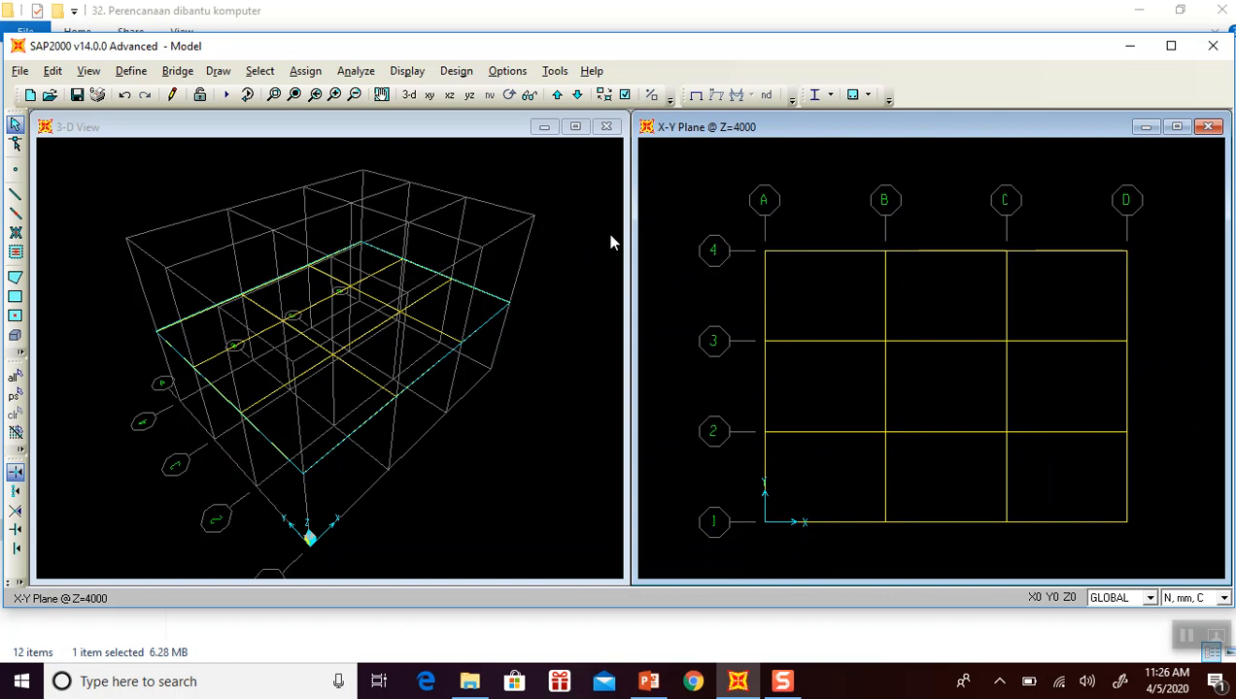
Select all beams on the Z=4000 plan and set up a linear replication with a dz increment of 4000.
{"action": "left_click_drag", "start_coordinate": [703, 192], "coordinate": [1155, 543]}
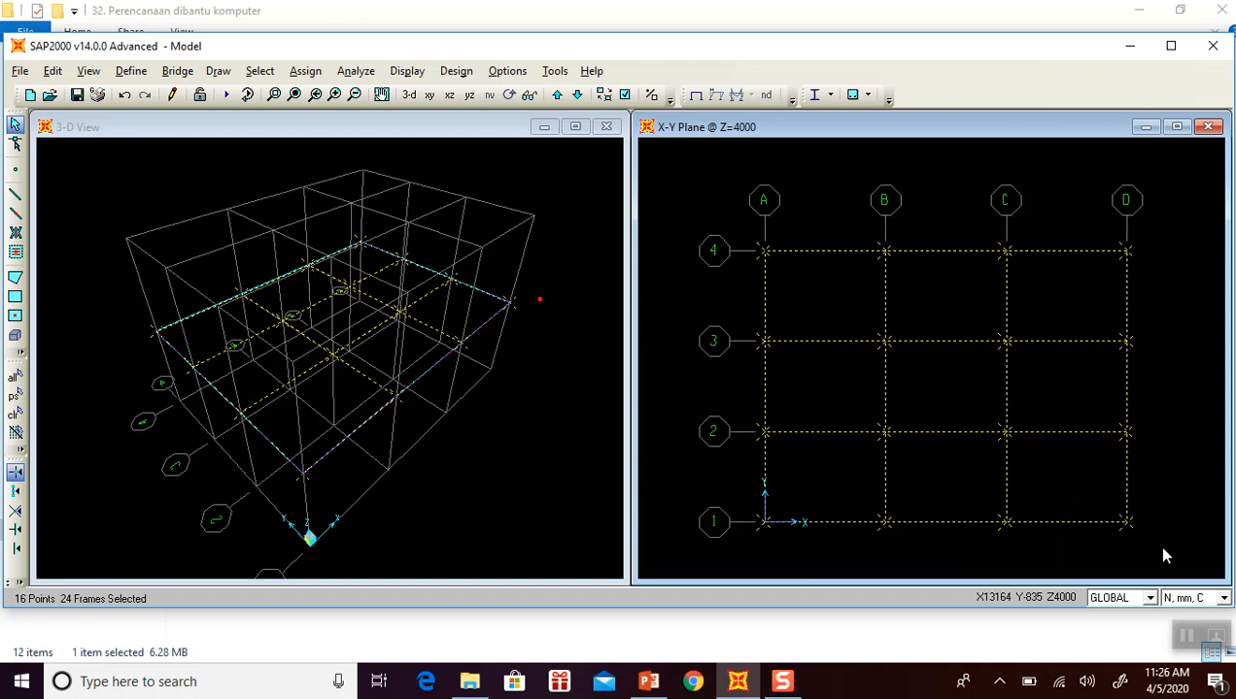
{"action": "left_click", "coordinate": [52, 72]}
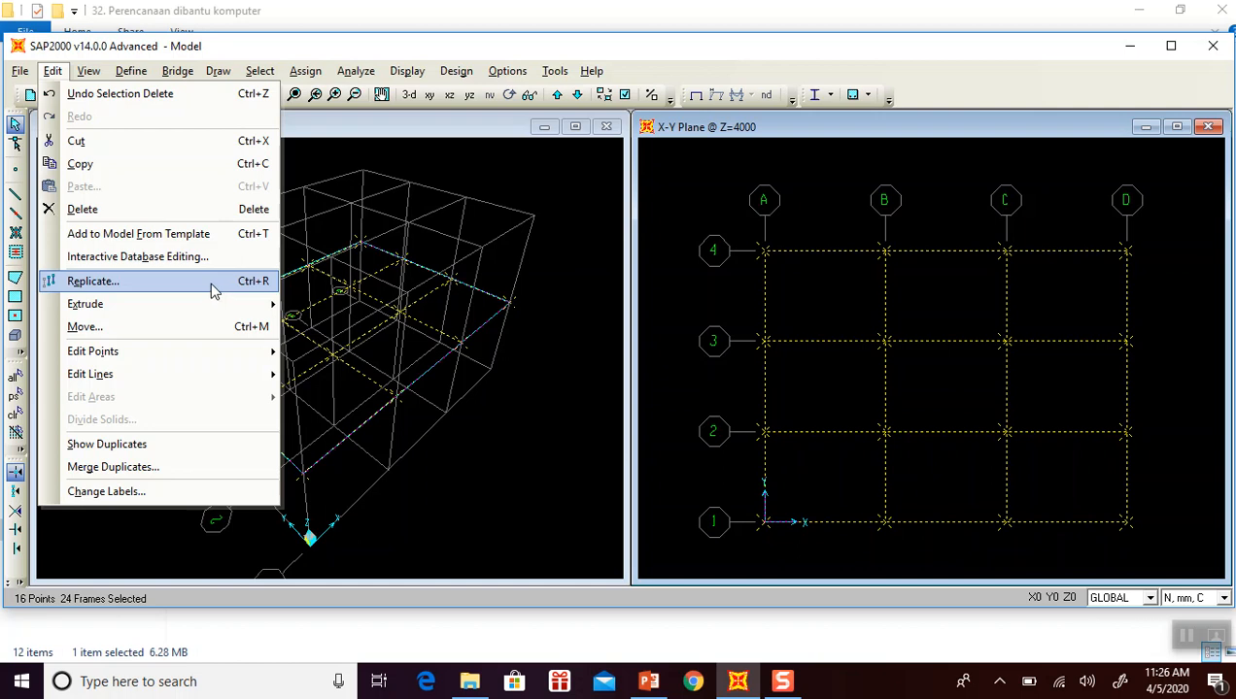
{"action": "left_click", "coordinate": [196, 292]}
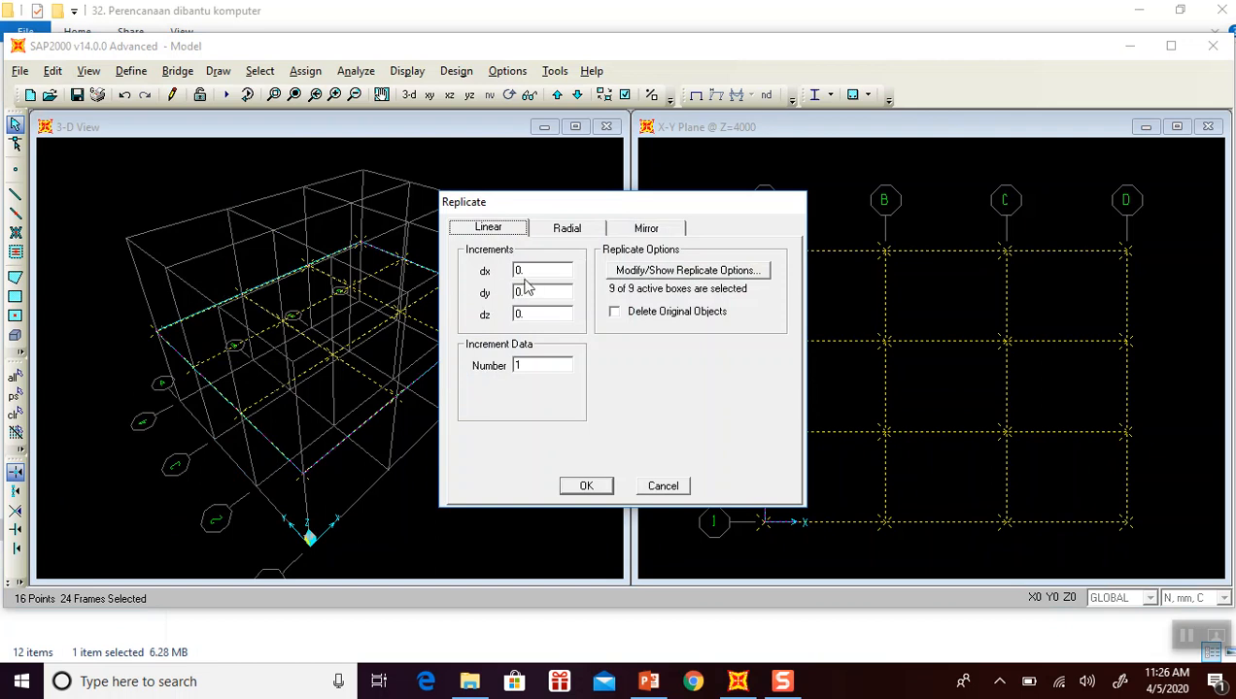
{"action": "left_click_drag", "start_coordinate": [559, 212], "coordinate": [637, 195]}
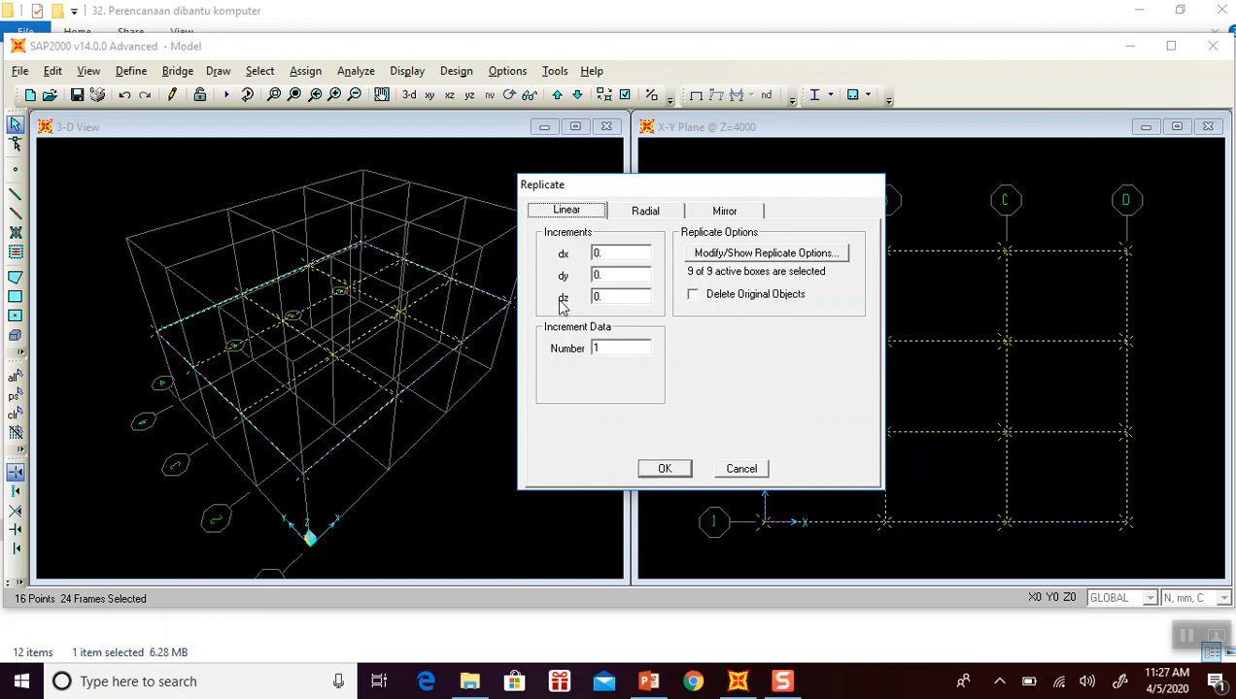
{"action": "left_click", "coordinate": [610, 300]}
{"action": "type", "text": "4000"}
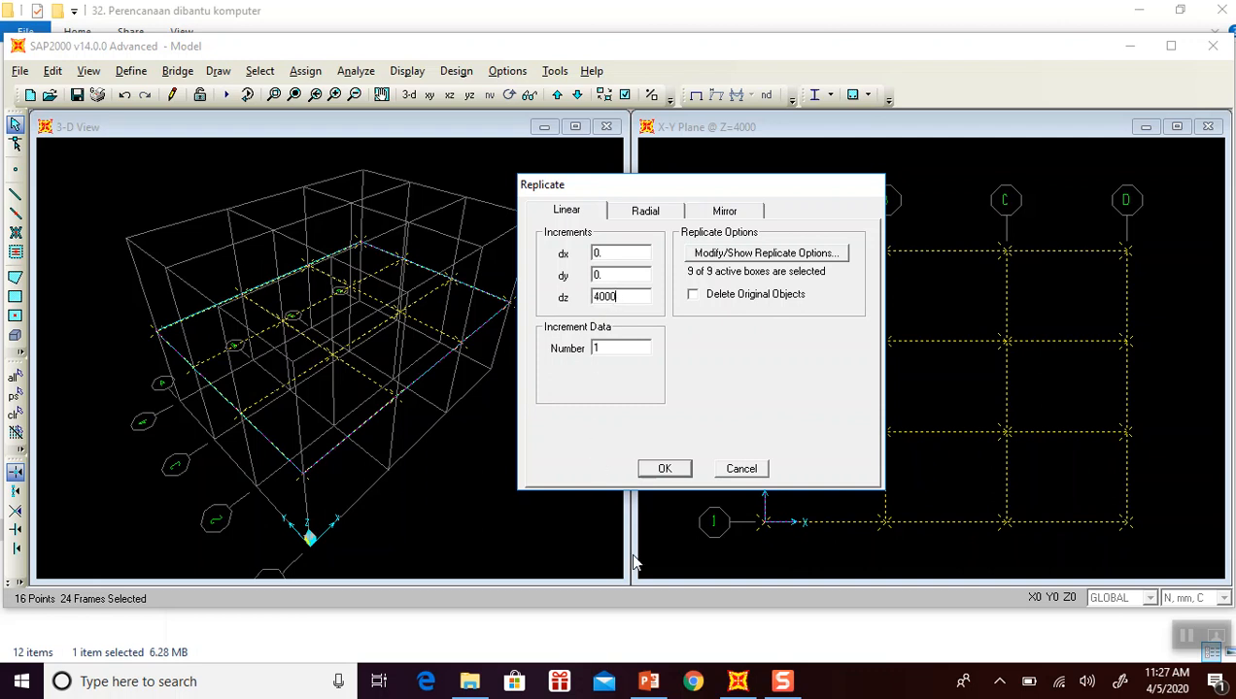
Switch to the PowerPoint presentation and check the storey heights on slide 4, Data Rencana Bangunan.
{"action": "left_click", "coordinate": [653, 684]}
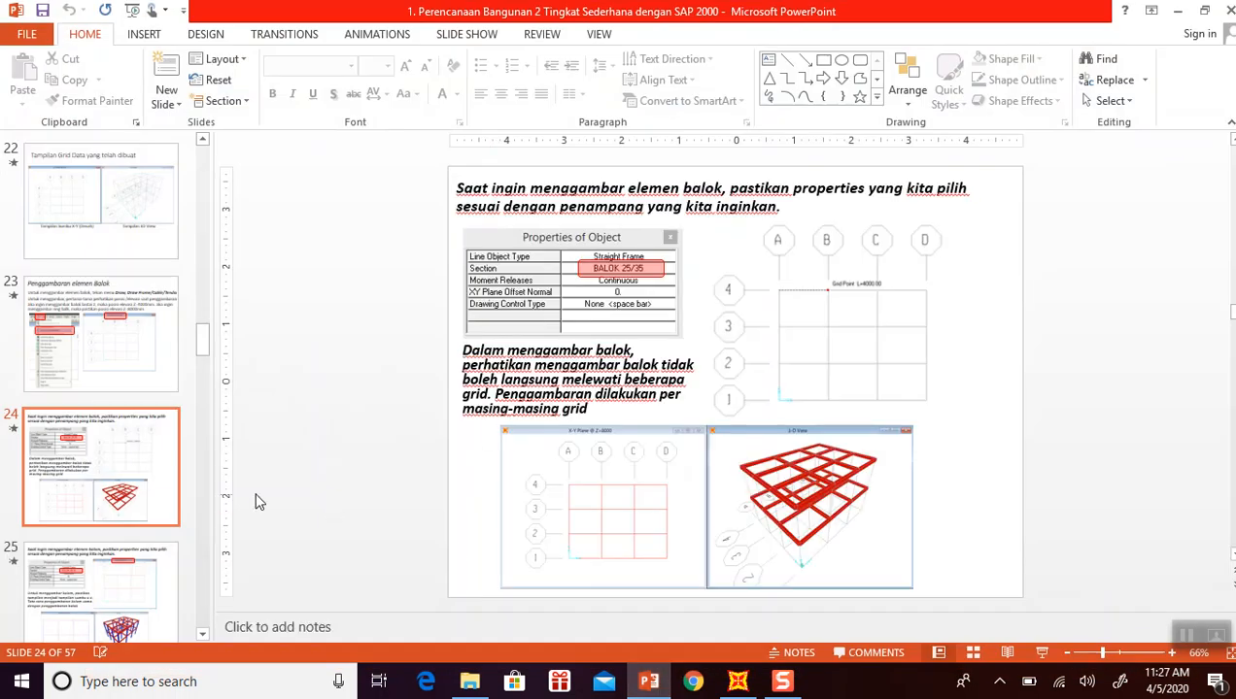
{"action": "left_click_drag", "start_coordinate": [201, 340], "coordinate": [198, 183]}
{"action": "left_click", "coordinate": [136, 223]}
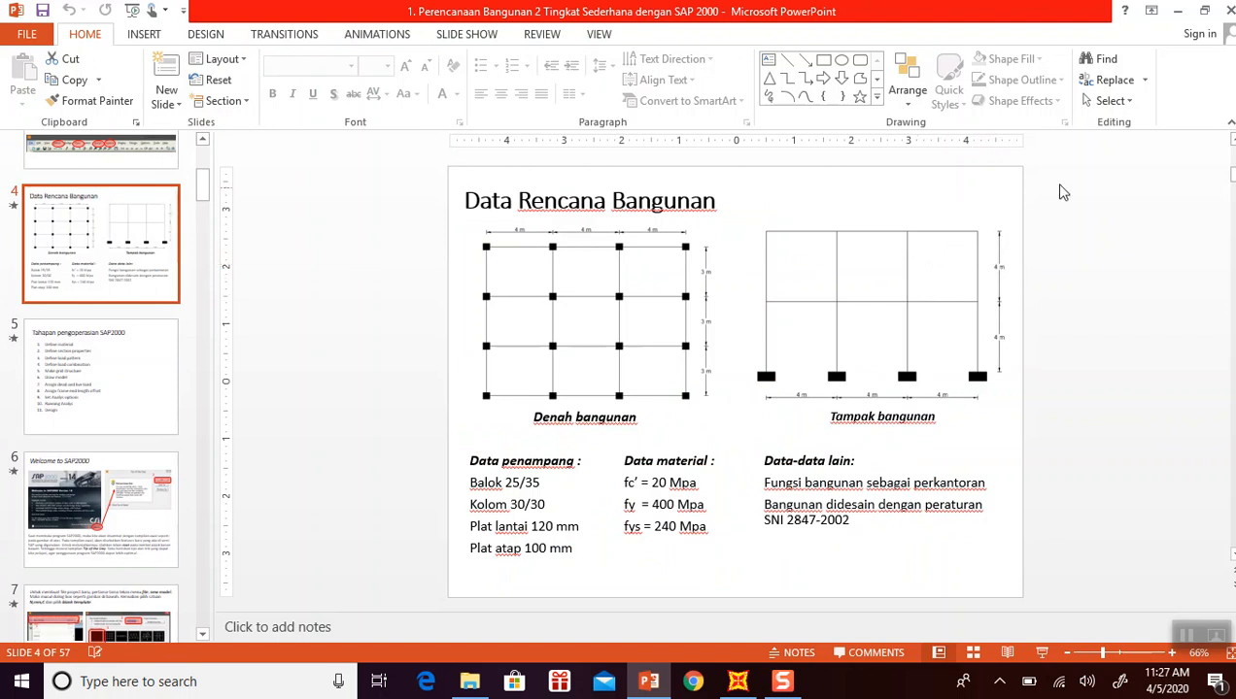
{"action": "left_click", "coordinate": [1179, 13]}
Apply the linear replication of the selected beams with an increment number of 1.
{"action": "double_click", "coordinate": [610, 348]}
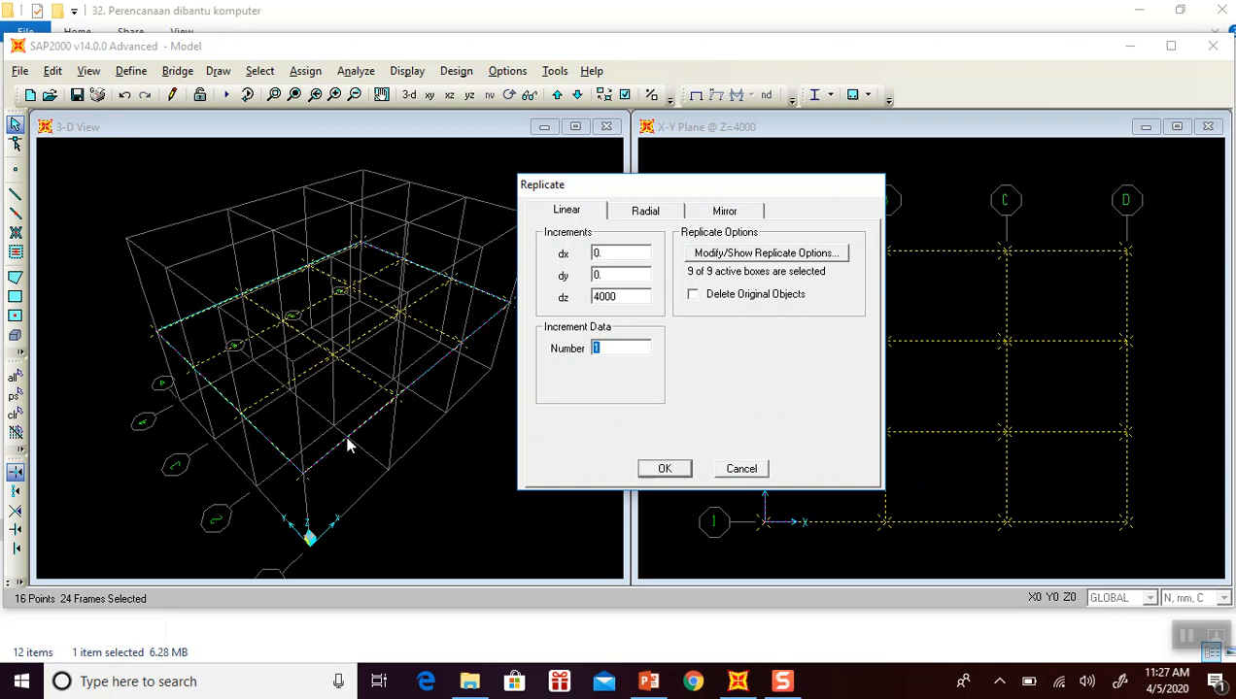
{"action": "left_click", "coordinate": [666, 472]}
{"action": "left_click", "coordinate": [616, 295]}
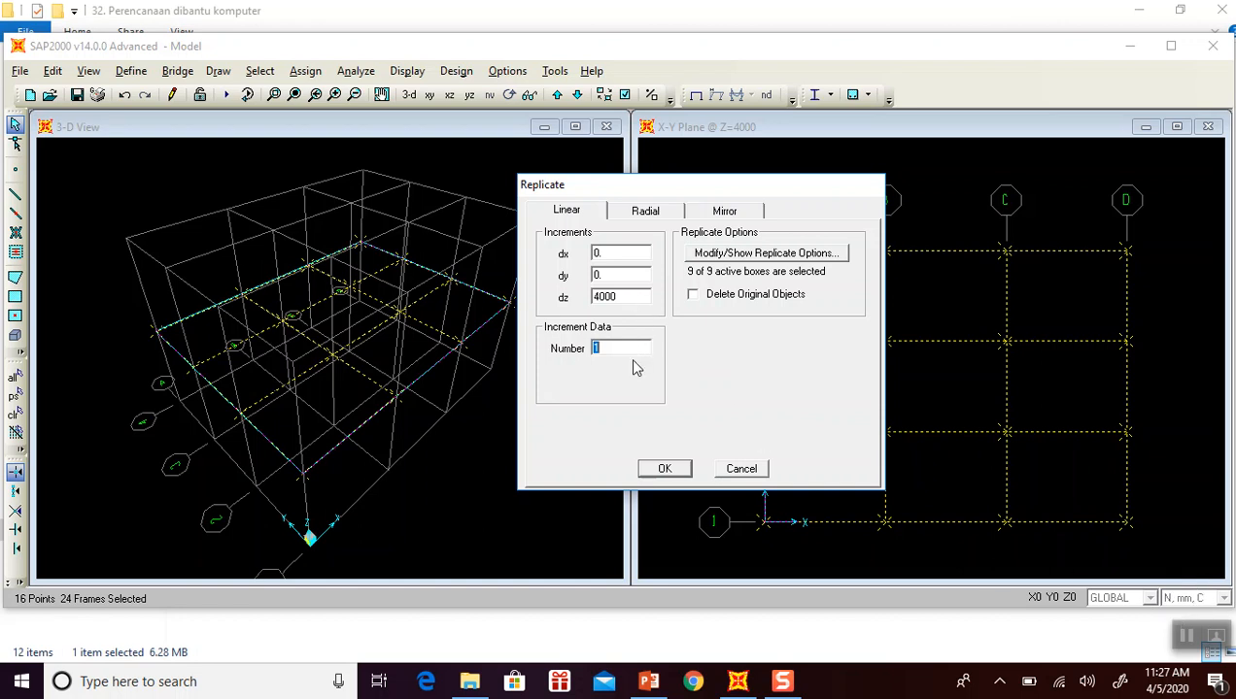
{"action": "left_click", "coordinate": [682, 414]}
{"action": "left_click", "coordinate": [664, 468]}
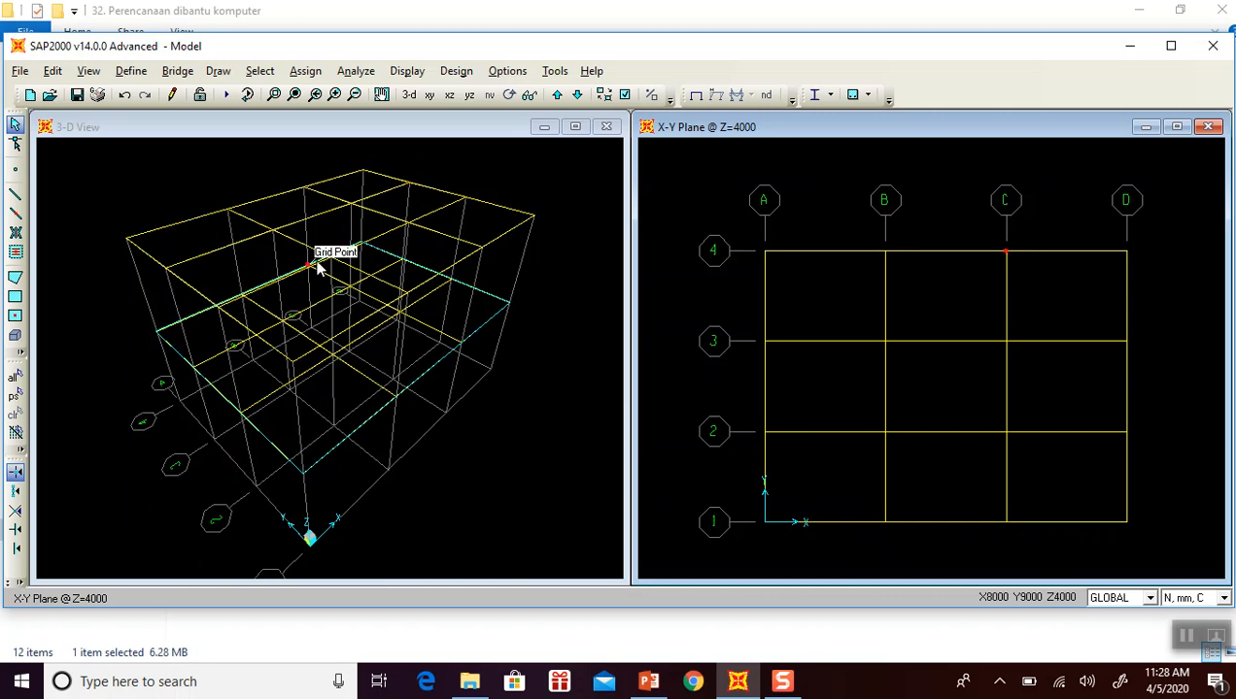
Switch to the PowerPoint presentation and compare the beam layout with the illustration on slide 24.
{"action": "left_click", "coordinate": [647, 681]}
{"action": "left_click_drag", "start_coordinate": [202, 189], "coordinate": [201, 346]}
{"action": "left_click", "coordinate": [124, 327]}
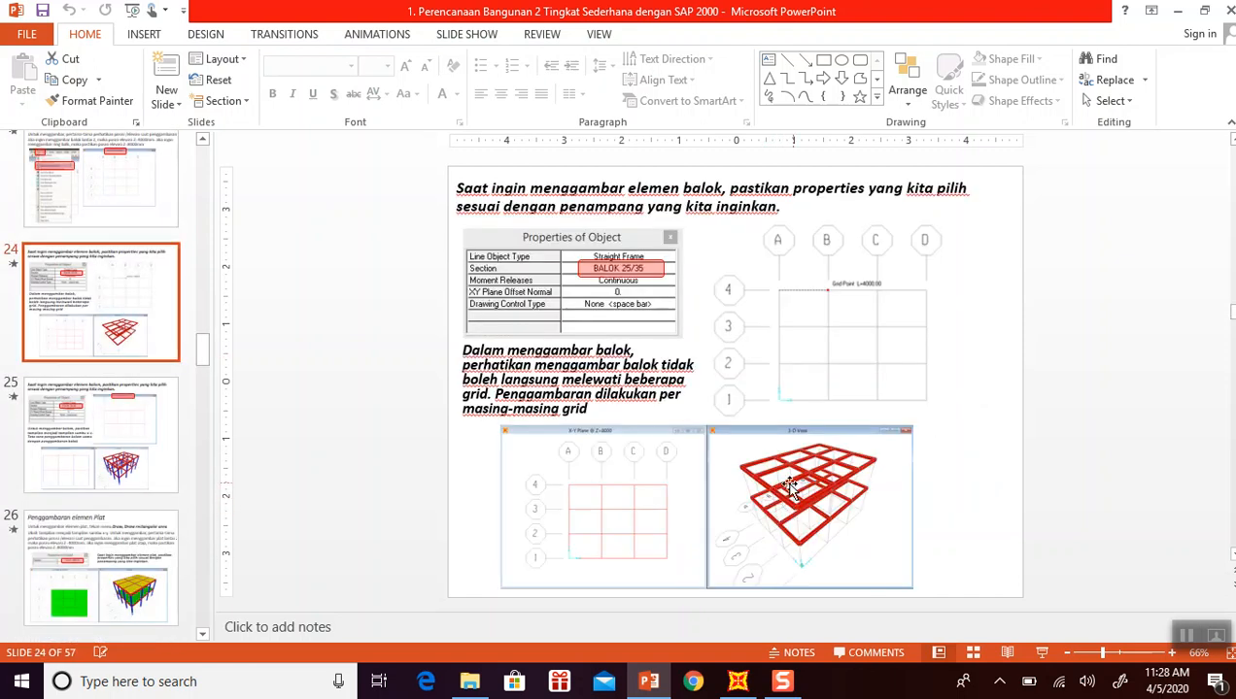
{"action": "left_click", "coordinate": [1177, 10]}
Turn on Extrude View in the display options of the 3-D view.
{"action": "left_click", "coordinate": [541, 199]}
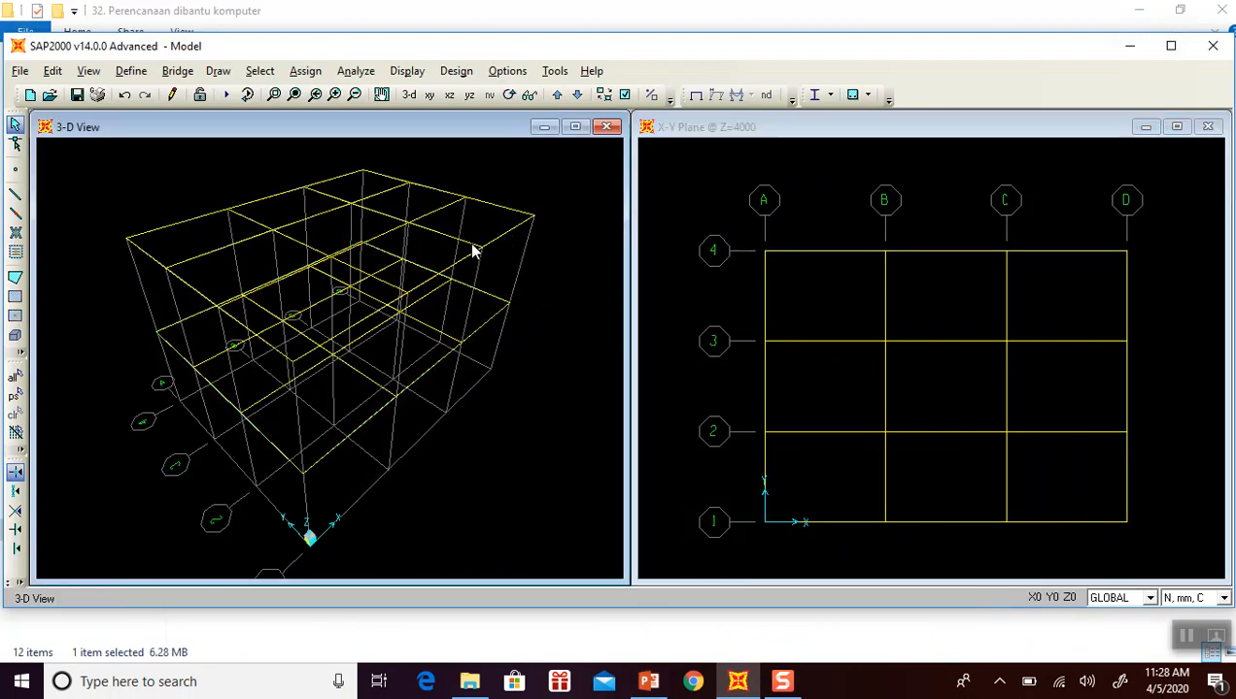
{"action": "left_click", "coordinate": [623, 100]}
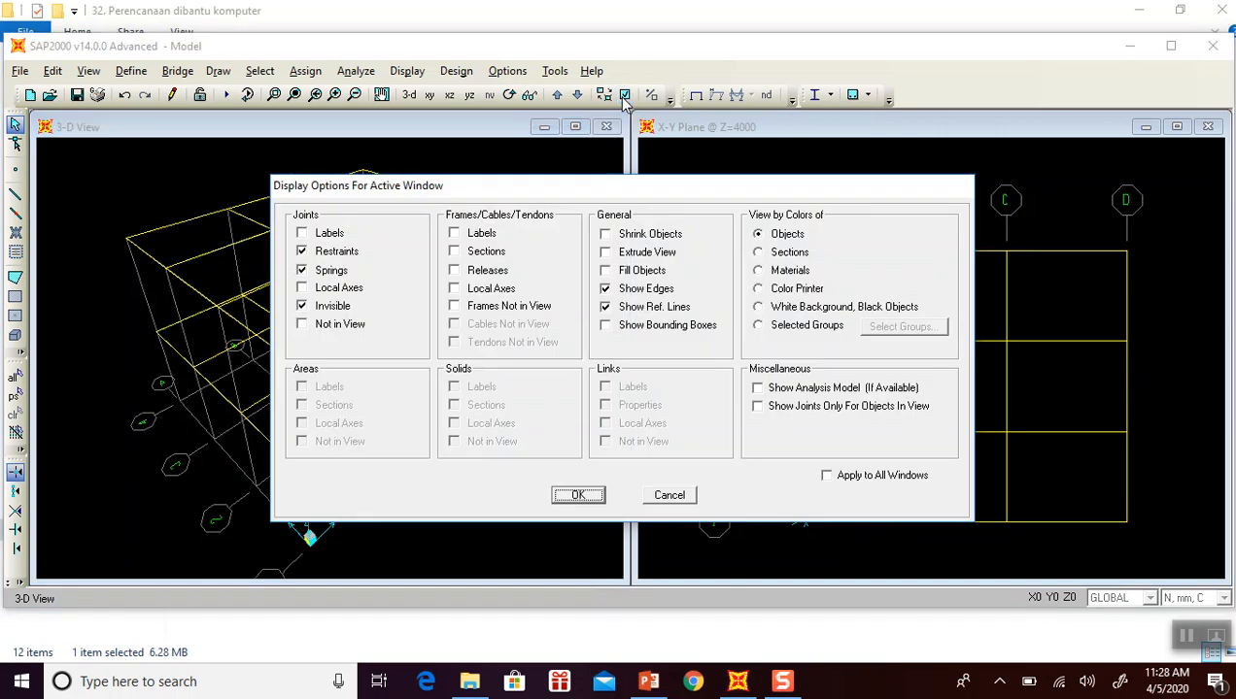
{"action": "left_click", "coordinate": [609, 254]}
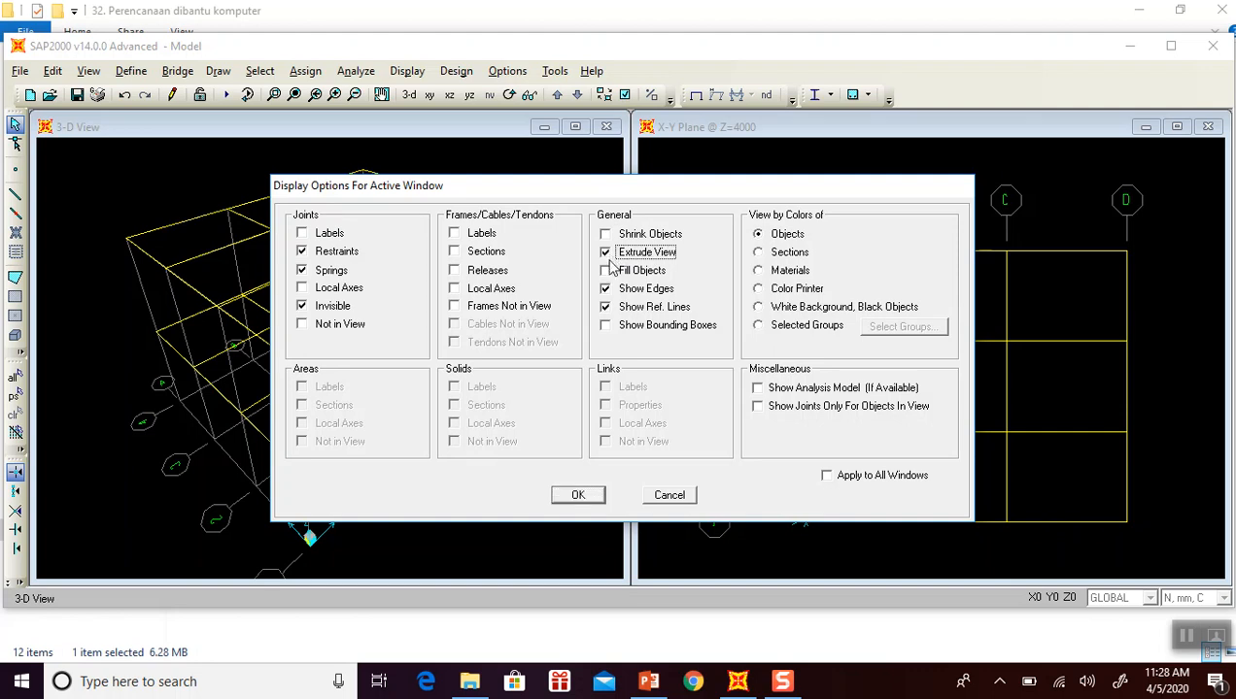
{"action": "left_click", "coordinate": [578, 496]}
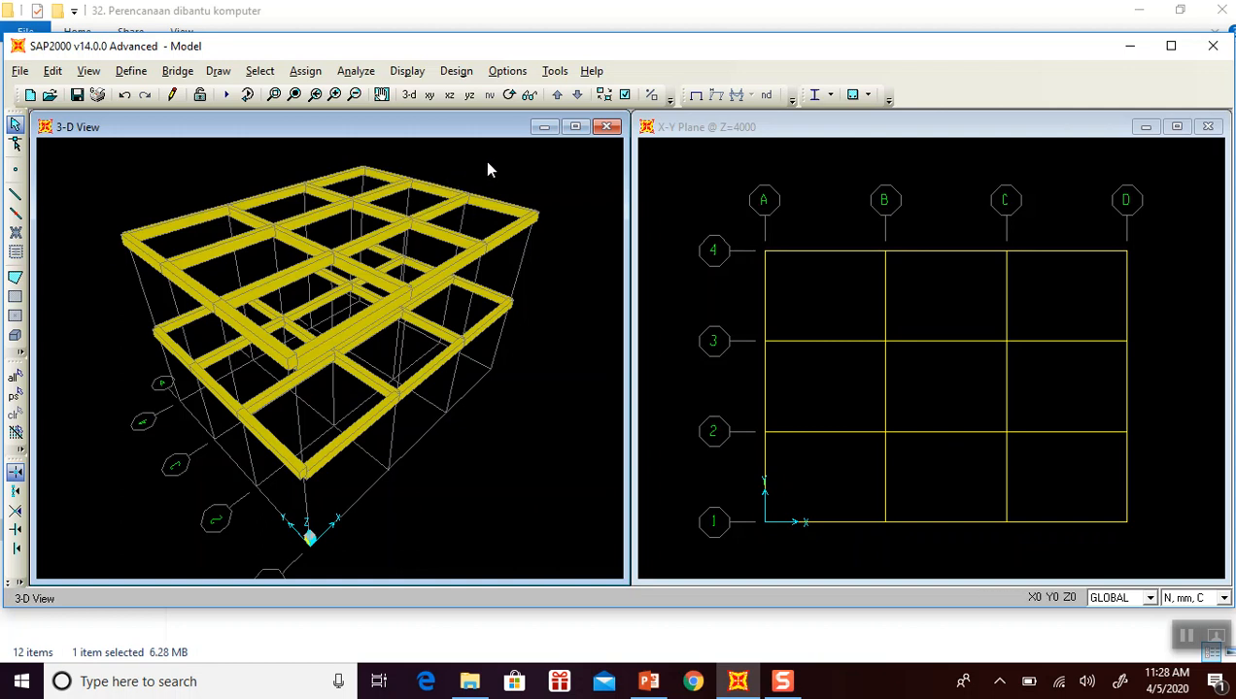
{"action": "left_click", "coordinate": [675, 167]}
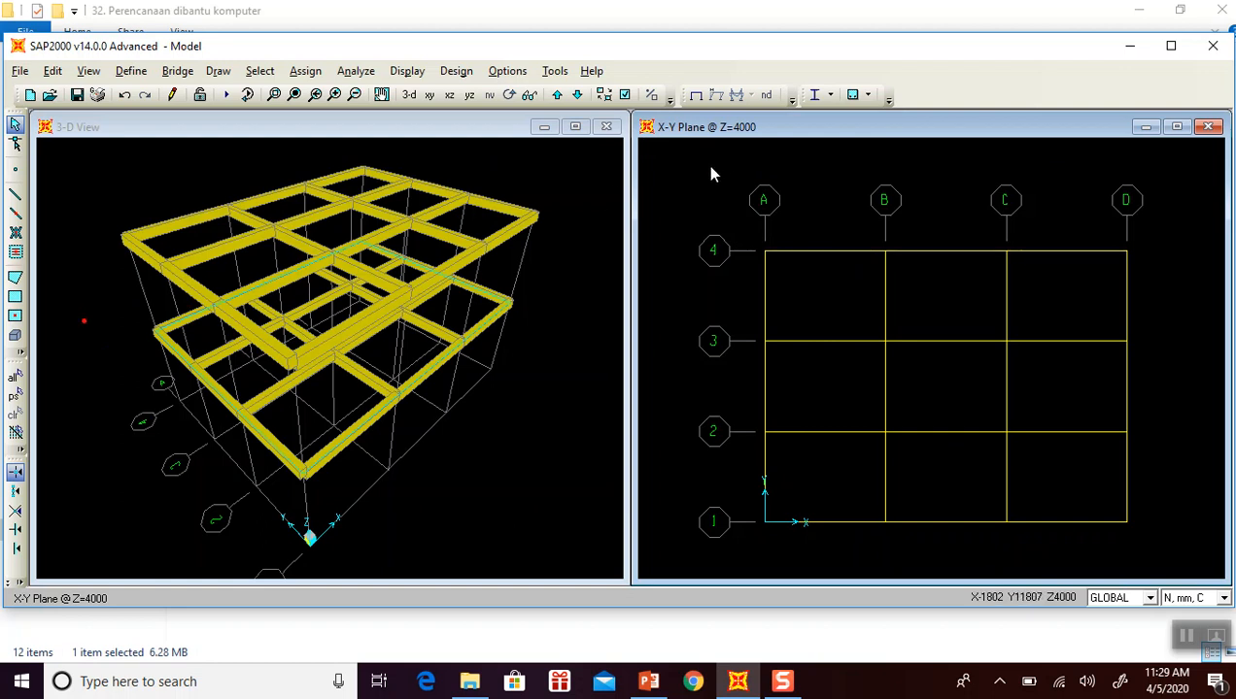
{"action": "left_click", "coordinate": [625, 101]}
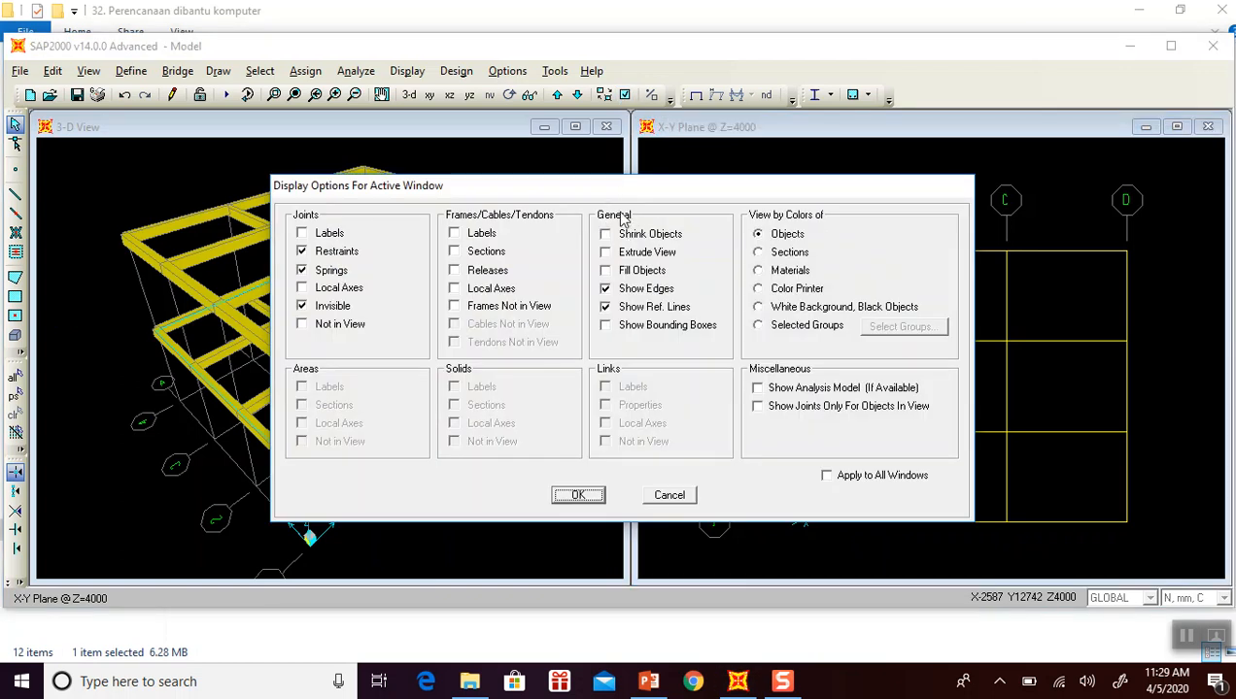
{"action": "left_click", "coordinate": [607, 273]}
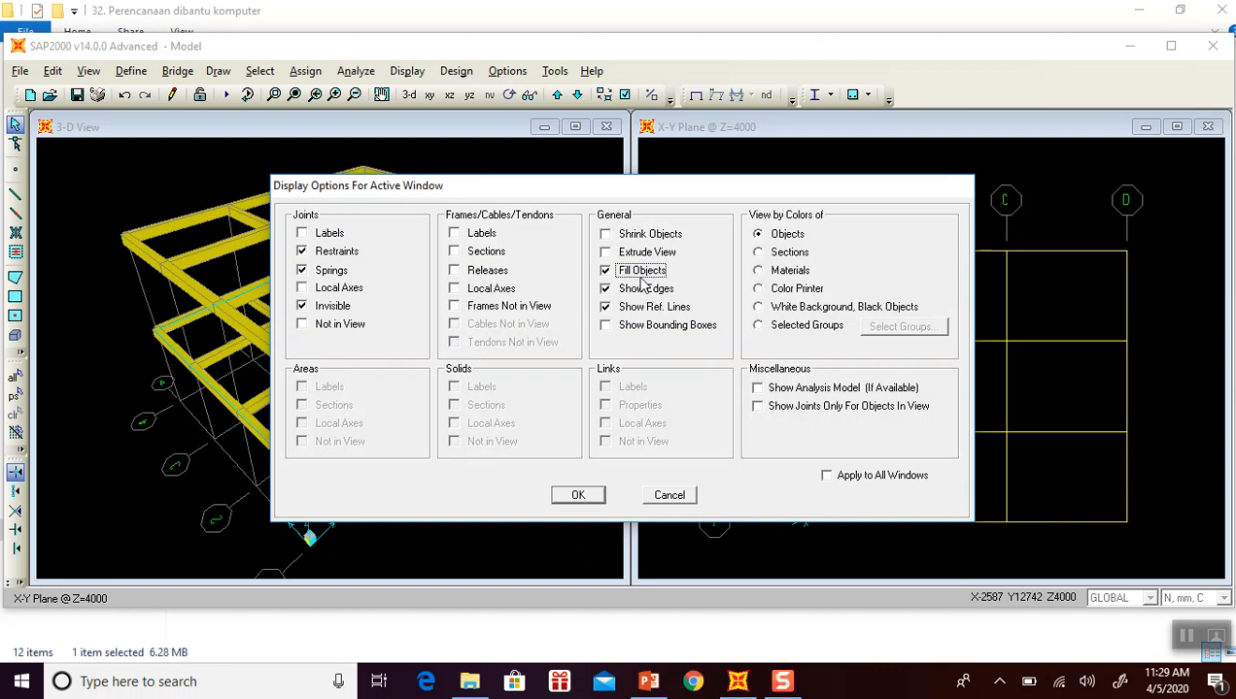
{"action": "left_click", "coordinate": [609, 273]}
{"action": "left_click", "coordinate": [578, 495]}
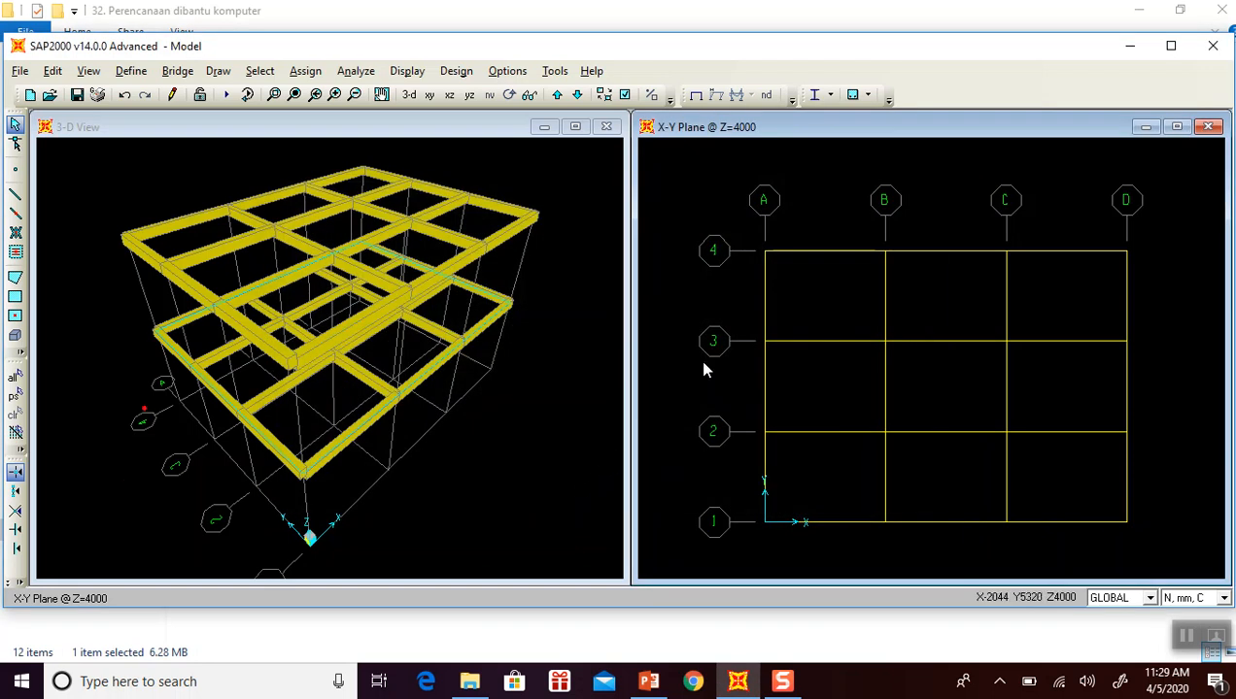
{"action": "left_click", "coordinate": [604, 221]}
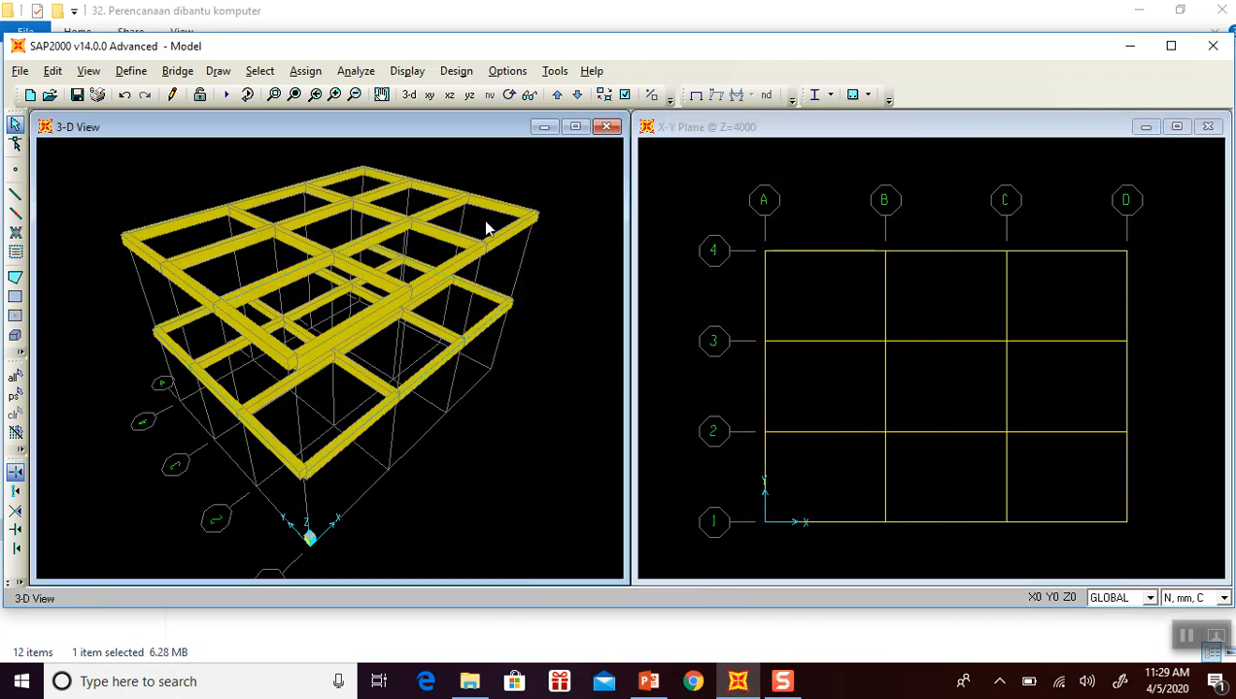
{"action": "left_click", "coordinate": [664, 185]}
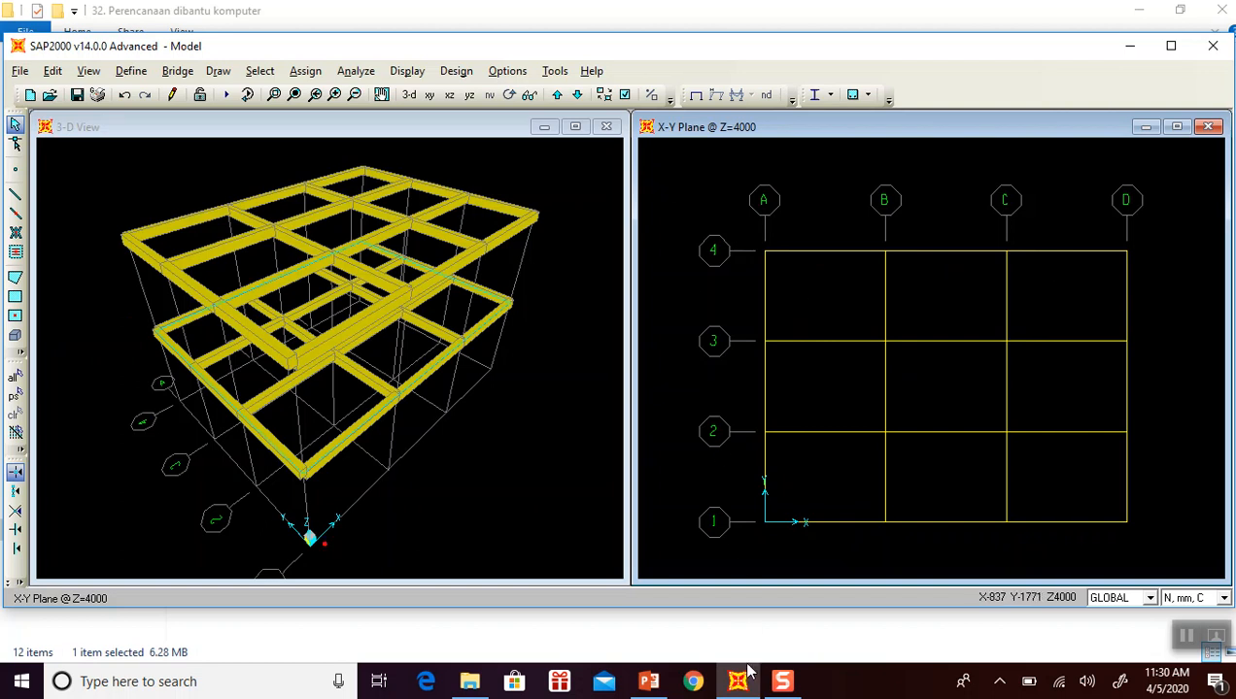
Switch to the PowerPoint presentation, read slide 25 on drawing columns, and return to the SAP2000 model.
{"action": "left_click", "coordinate": [648, 680]}
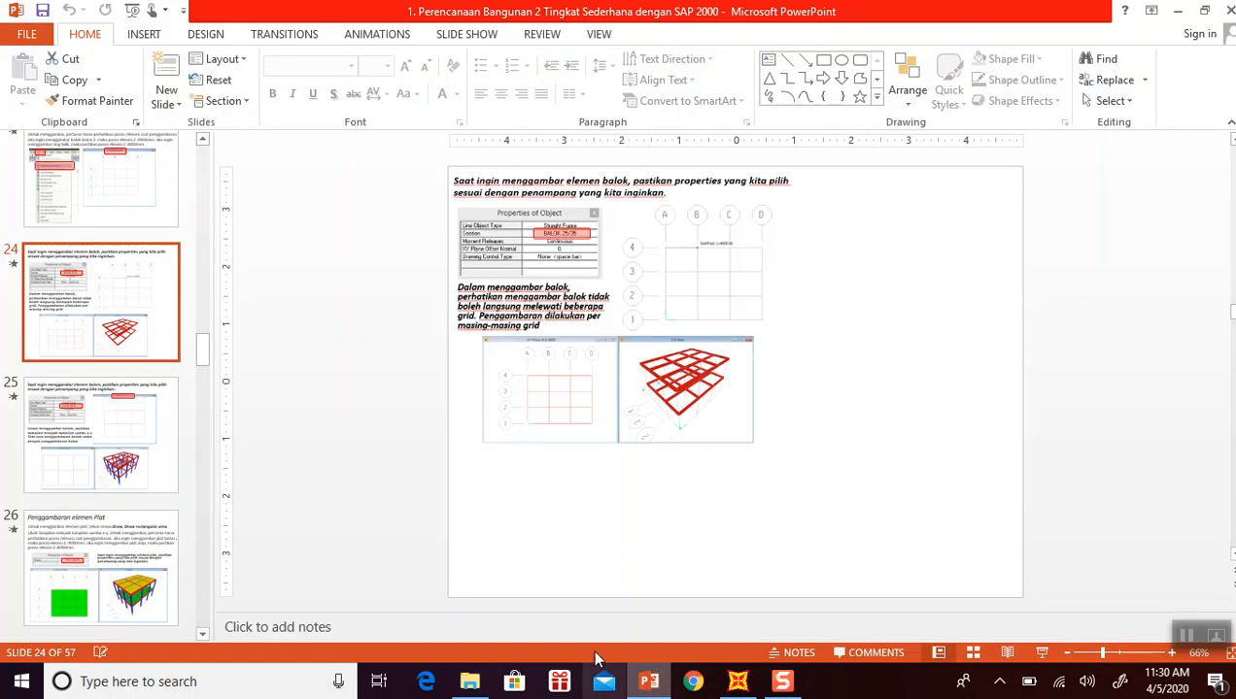
{"action": "left_click", "coordinate": [420, 483]}
{"action": "scroll", "coordinate": [420, 483], "scroll_direction": "down", "scroll_amount": 1}
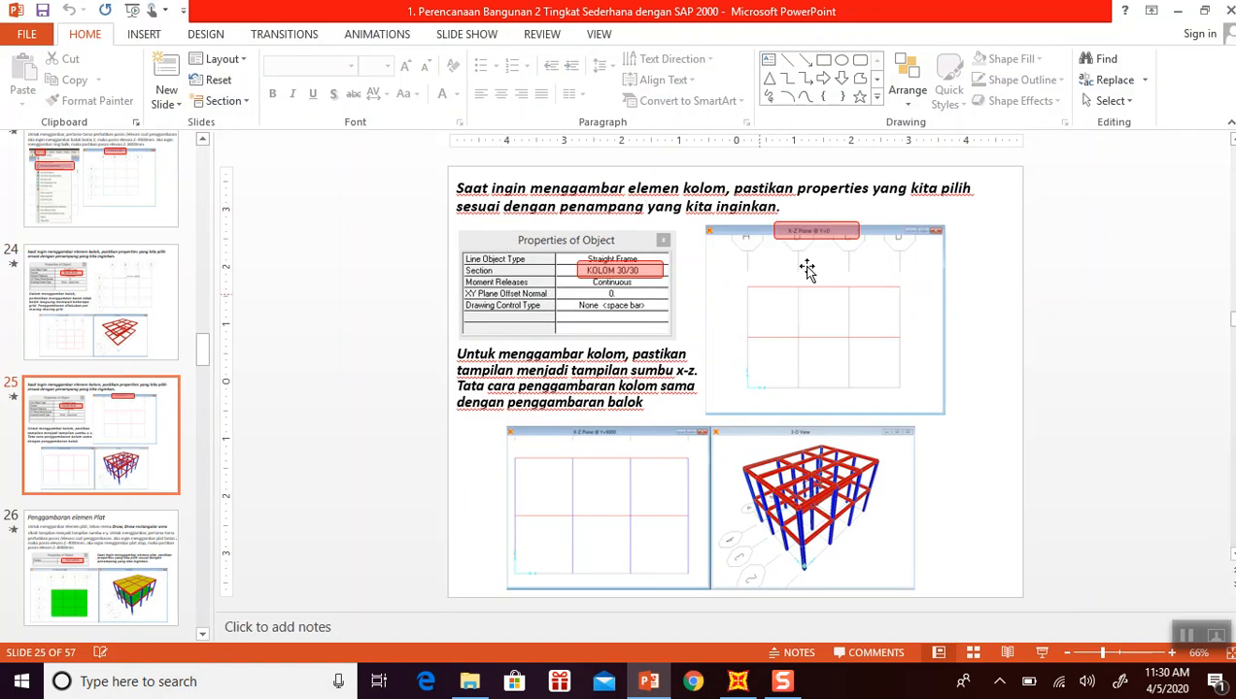
{"action": "left_click", "coordinate": [1177, 14]}
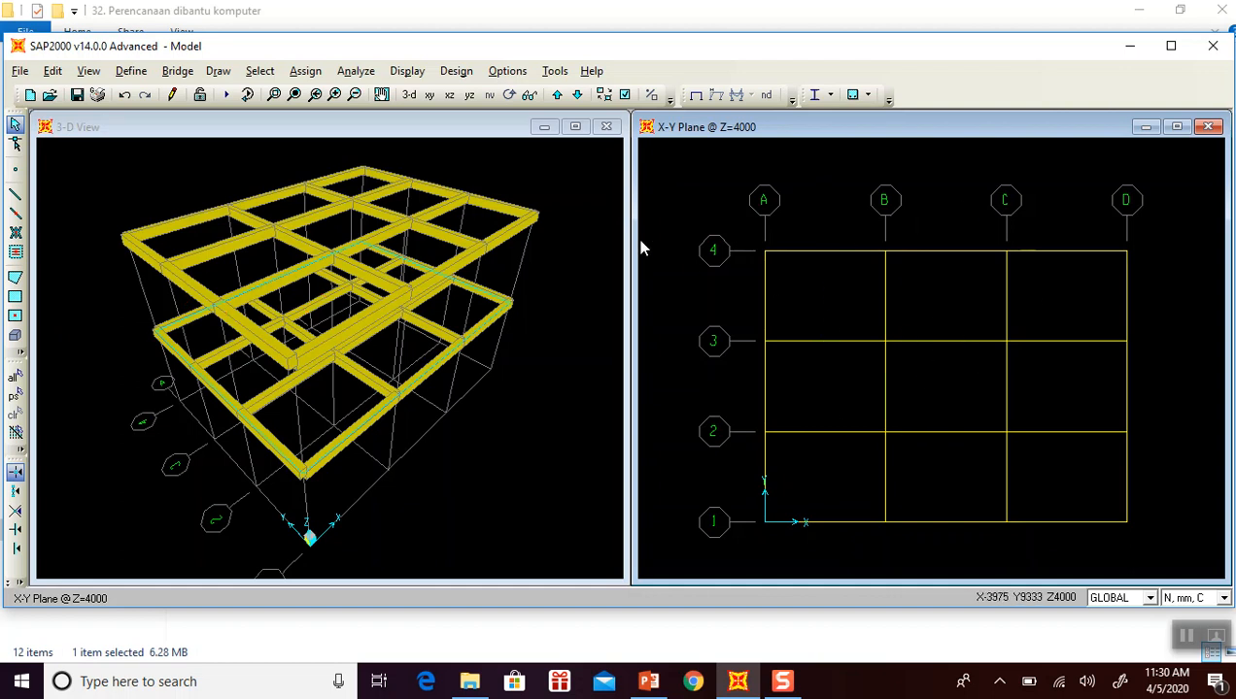
Change the X-Y plan view at Z=4000 to the X-Z elevation at Y=0.
{"action": "left_click", "coordinate": [450, 96]}
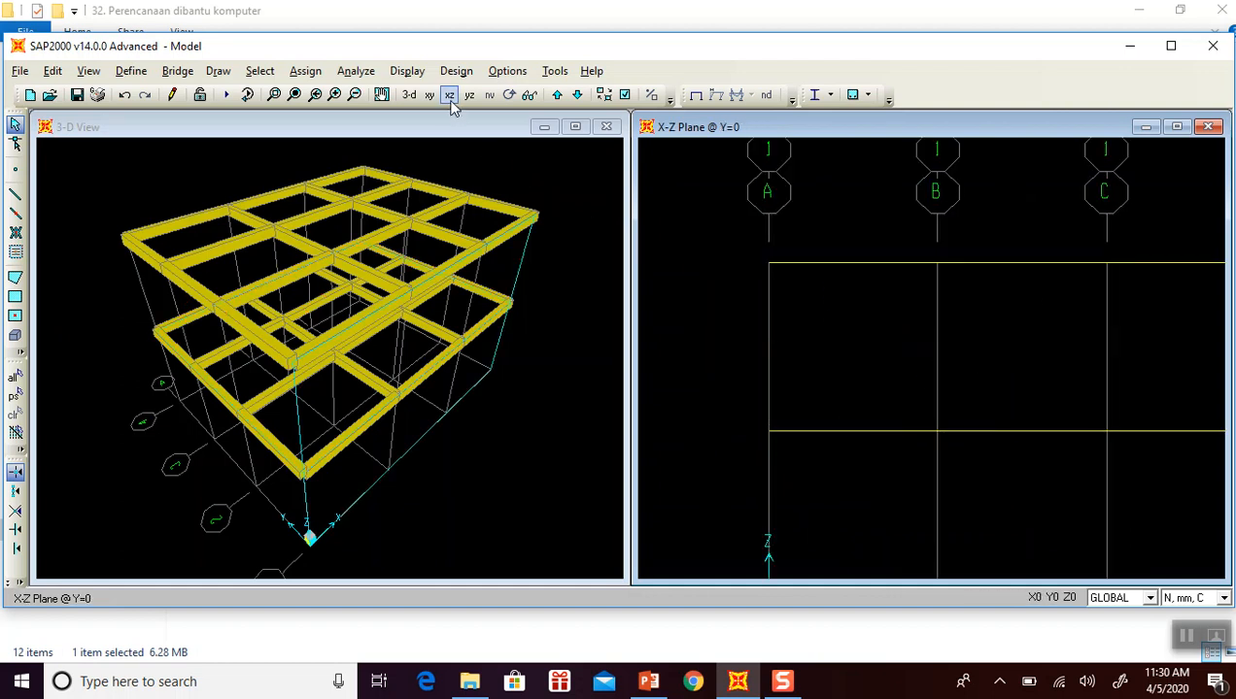
{"action": "scroll", "coordinate": [708, 225], "scroll_direction": "down", "scroll_amount": 4}
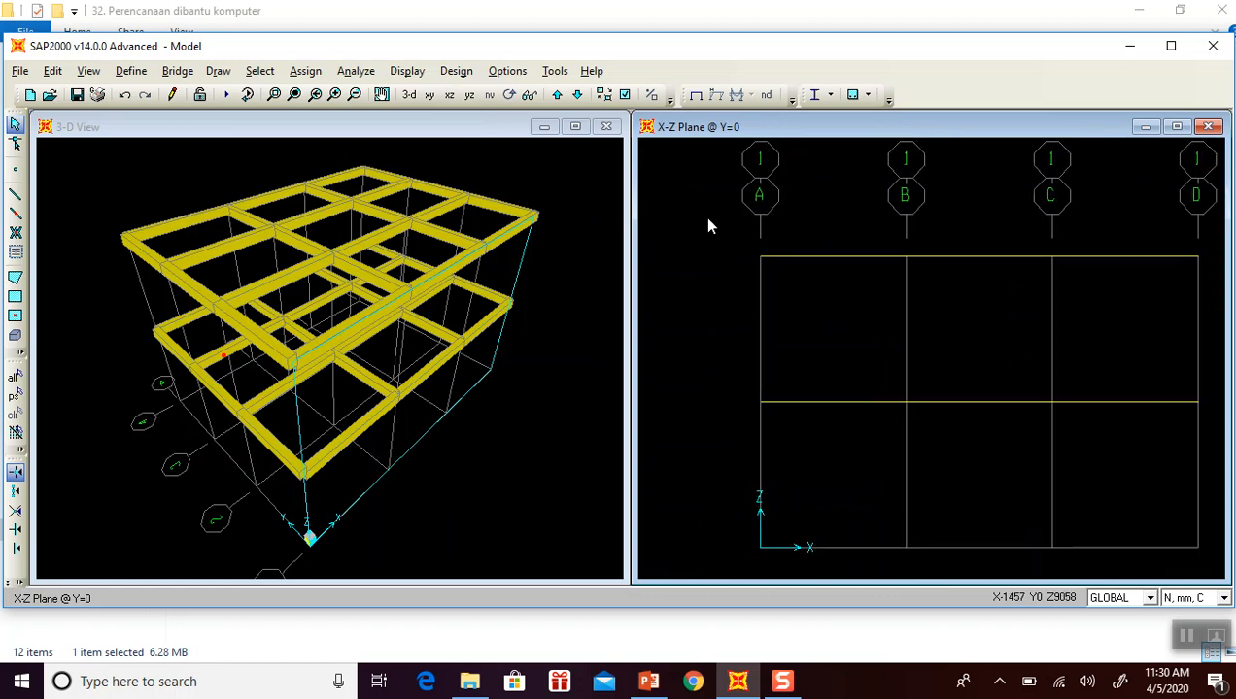
{"action": "scroll", "coordinate": [709, 225], "scroll_direction": "down", "scroll_amount": 2}
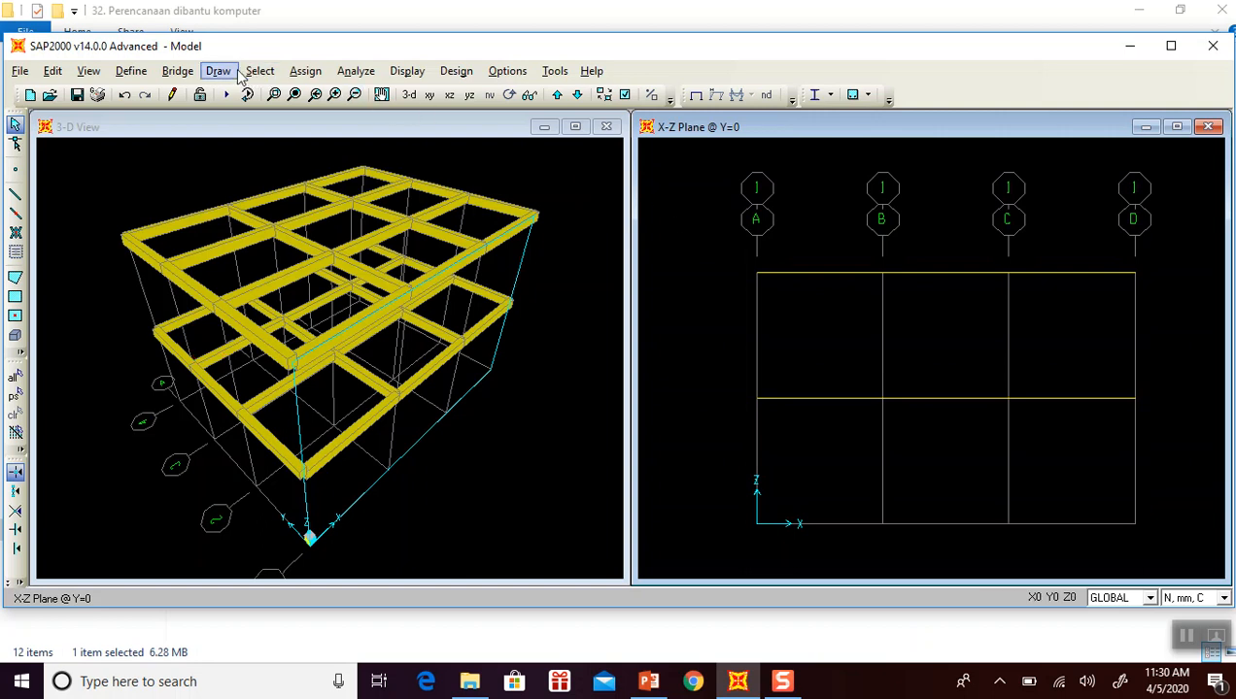
Draw straight frame columns with section KOLOM 30/30 on grid A, from Z=0 to Z=4000 and from Z=4000 to Z=8000.
{"action": "left_click", "coordinate": [14, 197]}
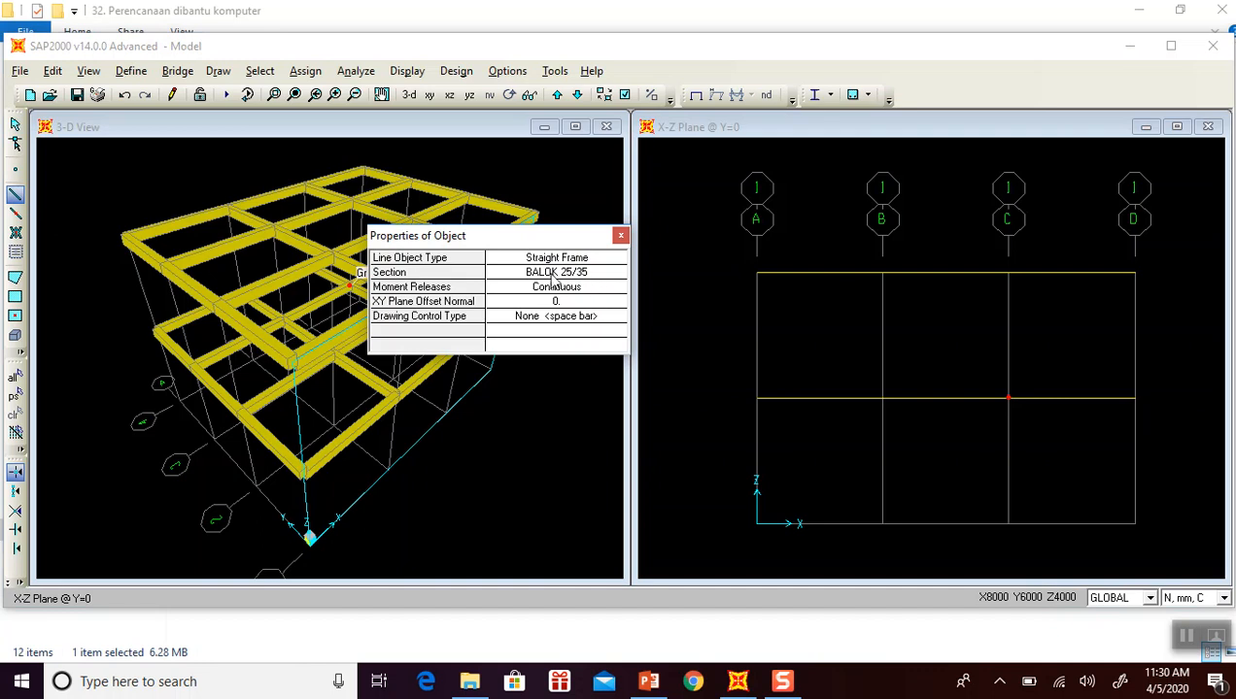
{"action": "left_click", "coordinate": [593, 274]}
{"action": "left_click", "coordinate": [616, 275]}
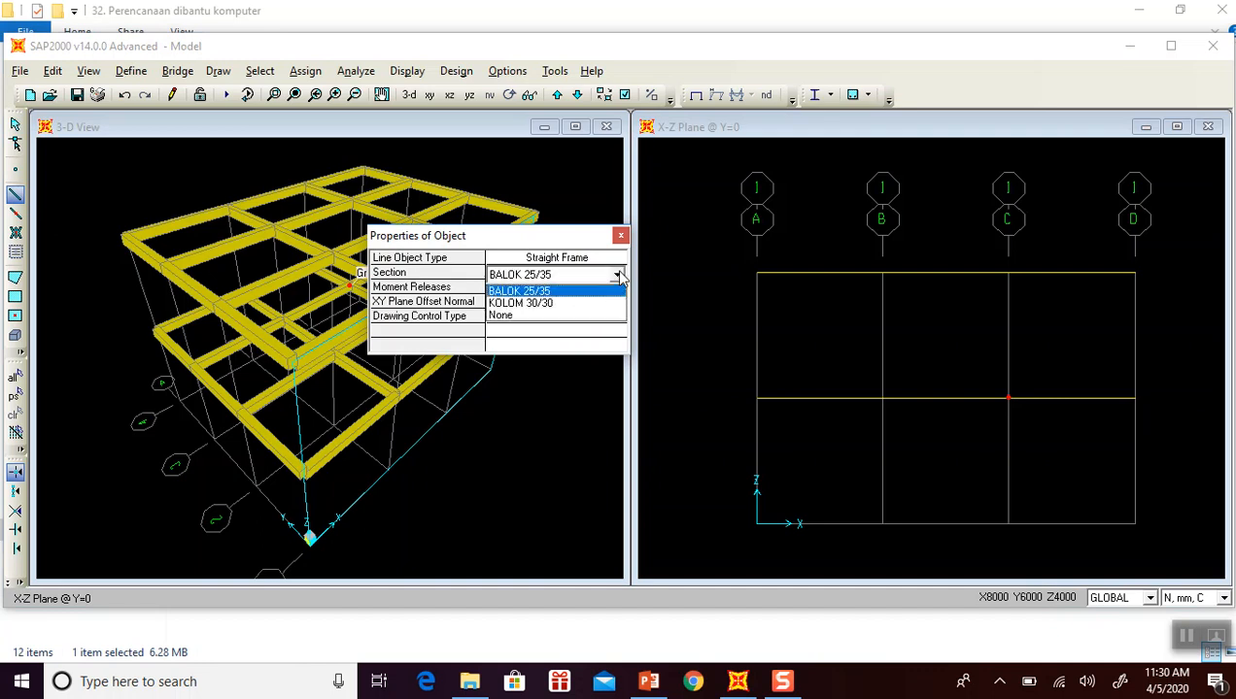
{"action": "left_click", "coordinate": [582, 305]}
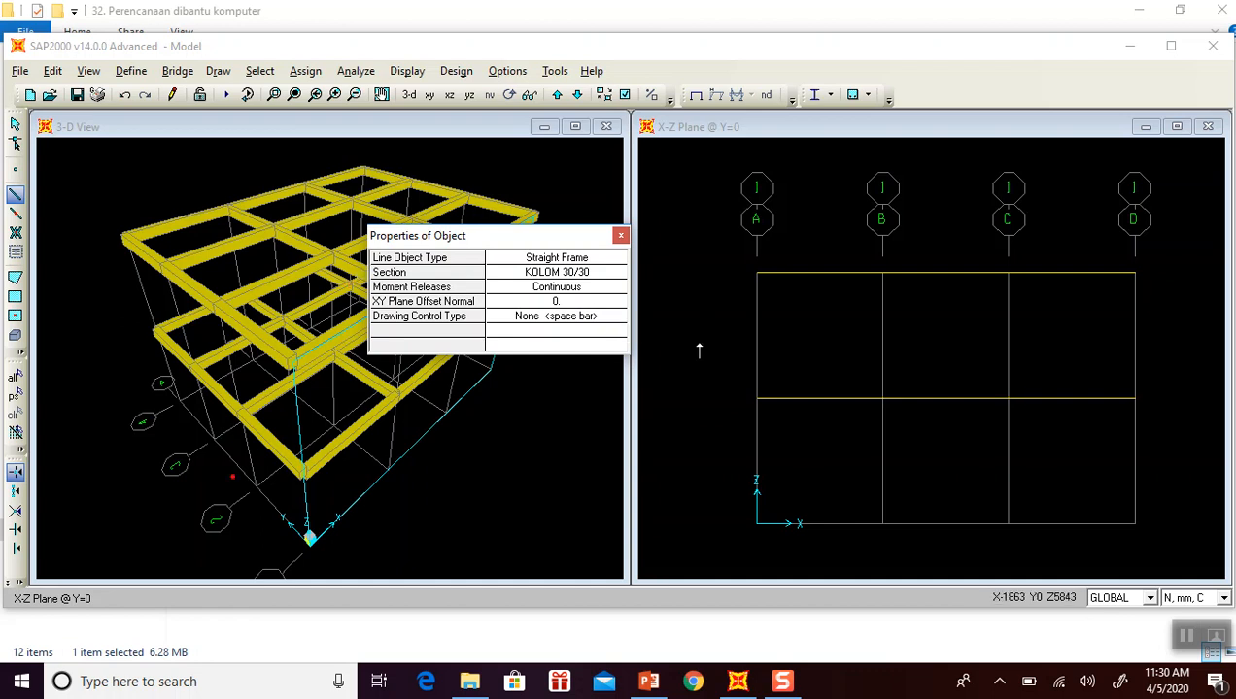
{"action": "left_click", "coordinate": [756, 525]}
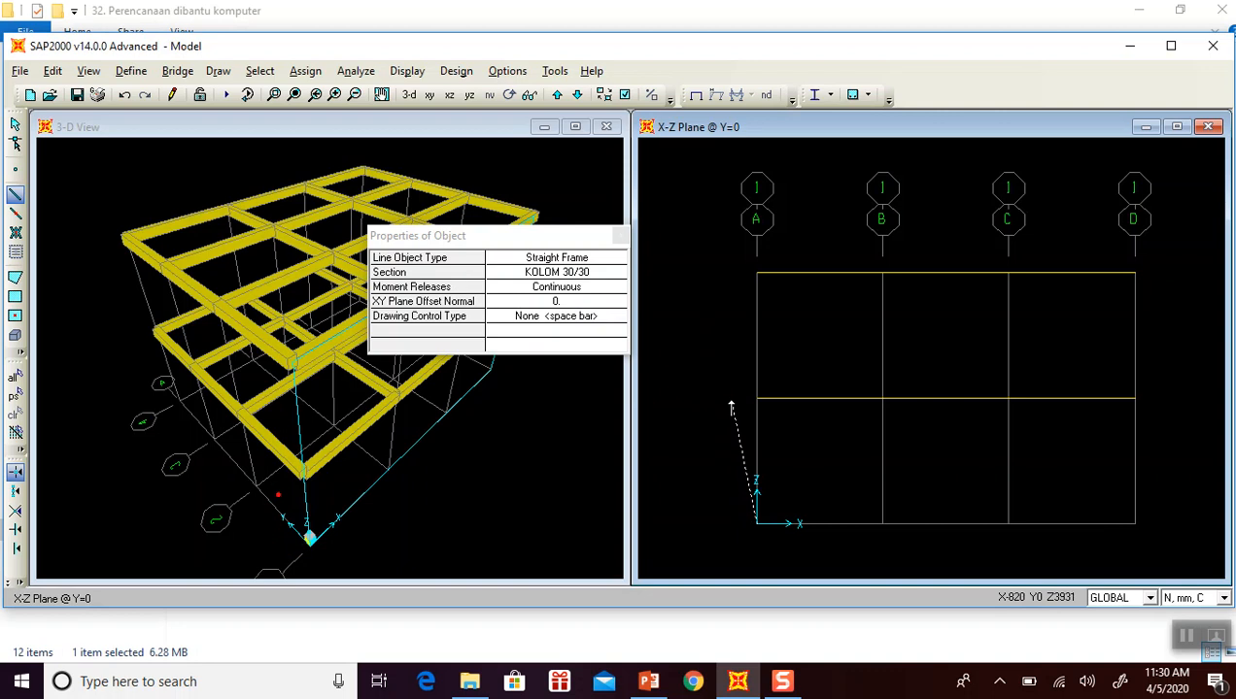
{"action": "left_click", "coordinate": [755, 398]}
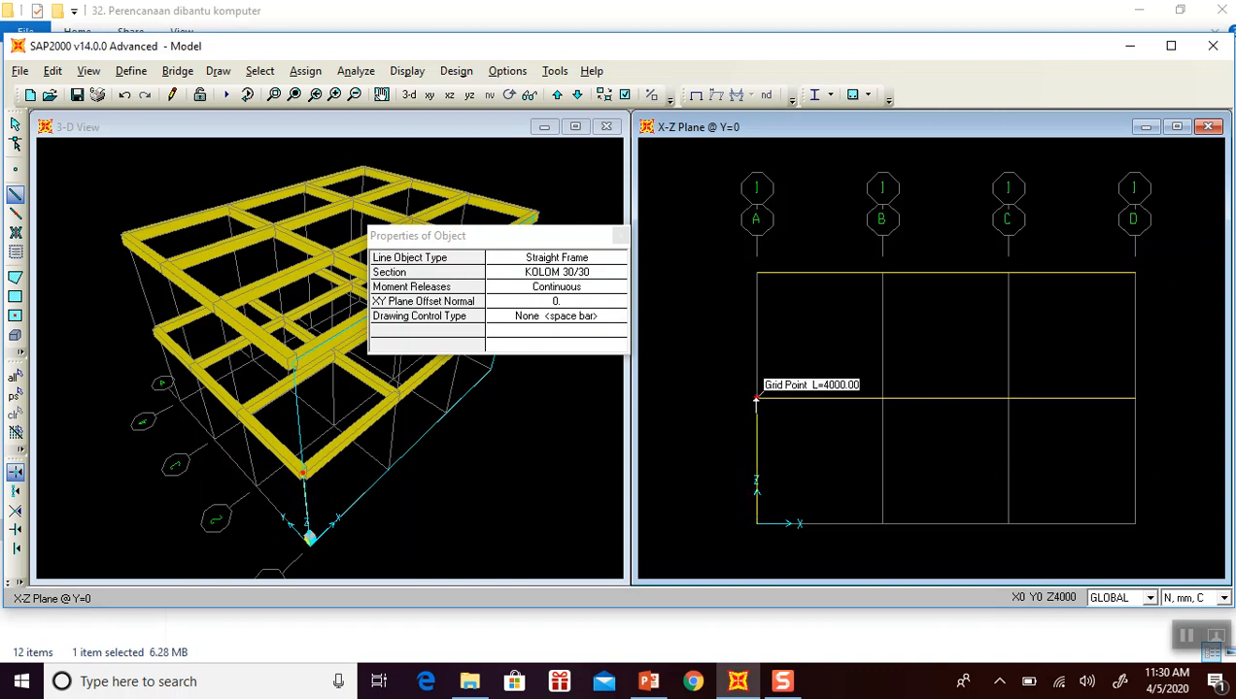
{"action": "left_click", "coordinate": [756, 272]}
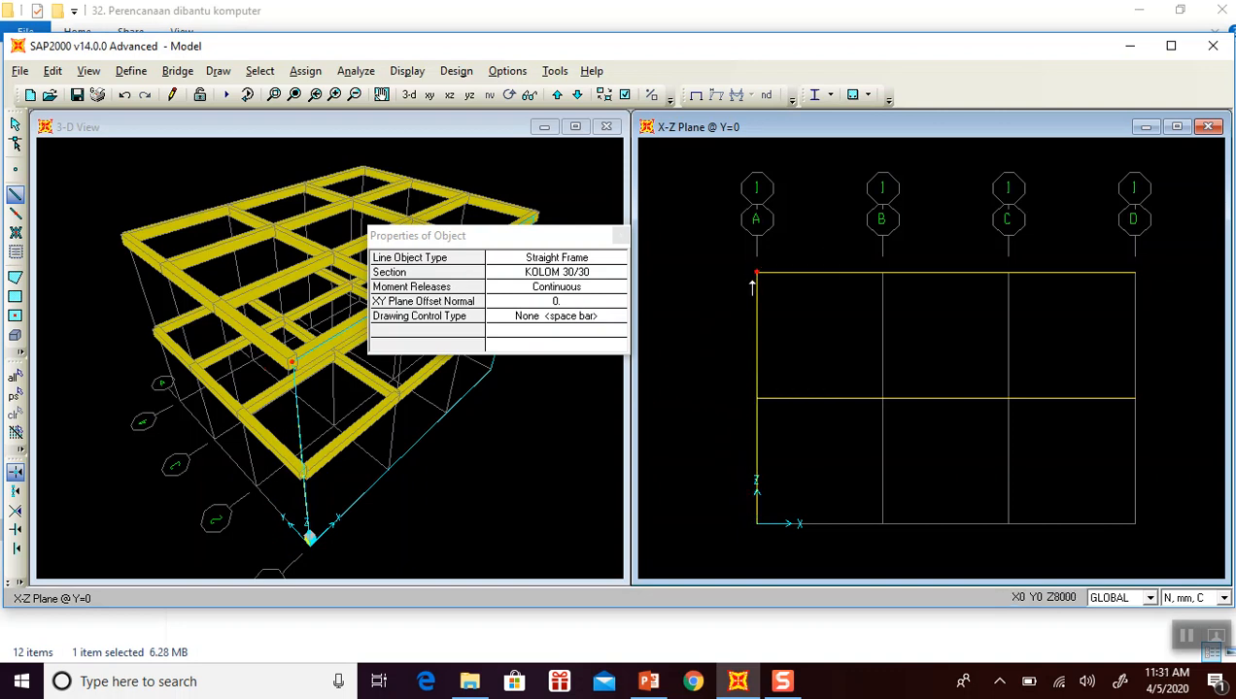
{"action": "right_click", "coordinate": [721, 323]}
Draw the KOLOM 30/30 columns on grids B, C and D at Y=0, one segment per storey up to Z=8000.
{"action": "left_click", "coordinate": [883, 521]}
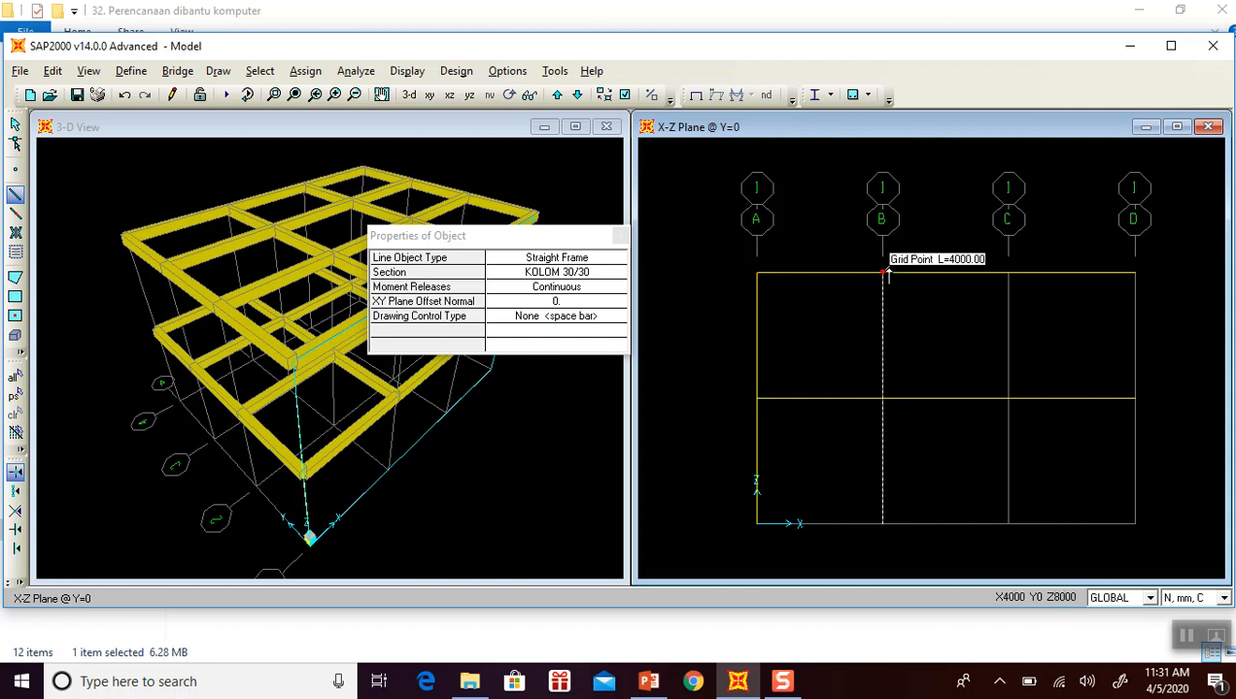
{"action": "left_click", "coordinate": [883, 398]}
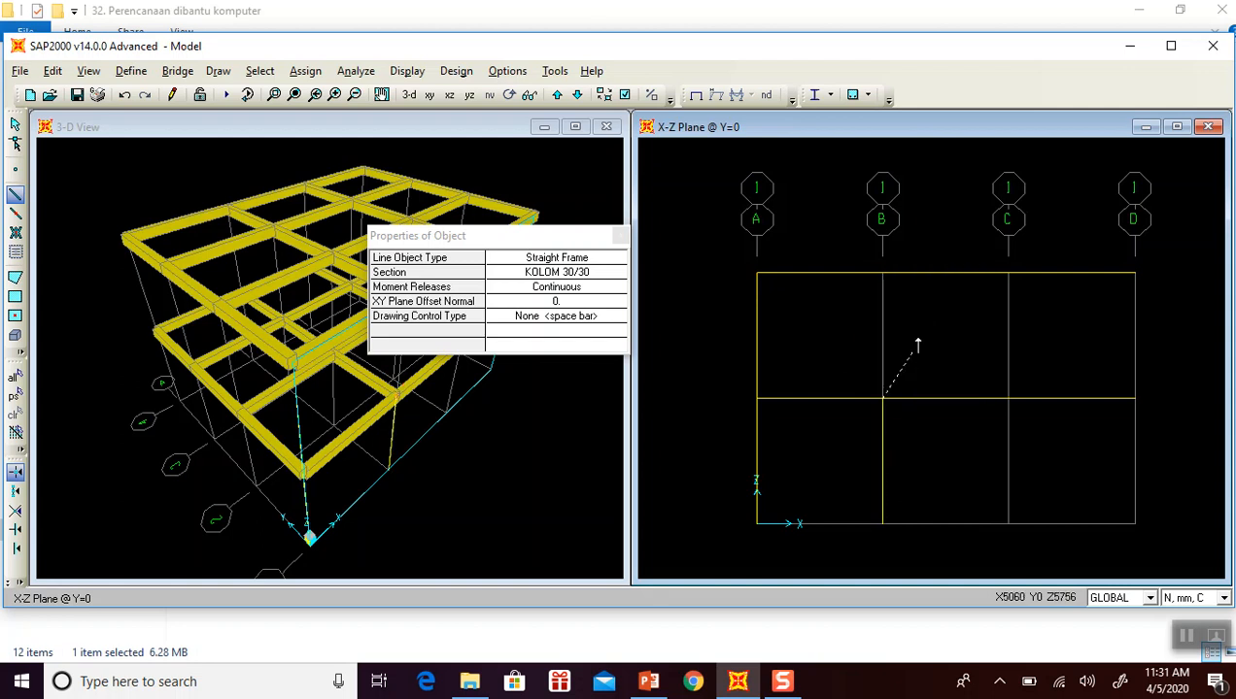
{"action": "left_click", "coordinate": [883, 273]}
{"action": "left_click", "coordinate": [1008, 524]}
{"action": "left_click", "coordinate": [1008, 399]}
{"action": "left_click", "coordinate": [1009, 273]}
{"action": "left_click", "coordinate": [1134, 523]}
{"action": "left_click", "coordinate": [1135, 398]}
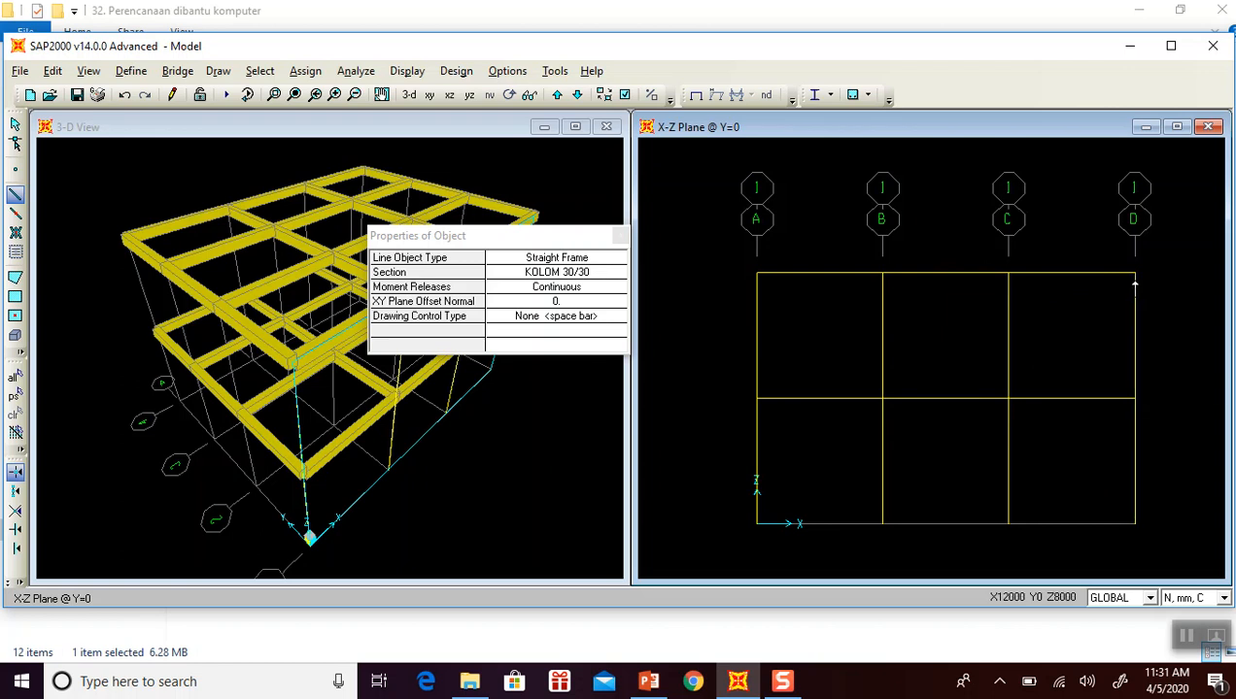
{"action": "left_click", "coordinate": [1134, 273]}
{"action": "key", "text": "Escape"}
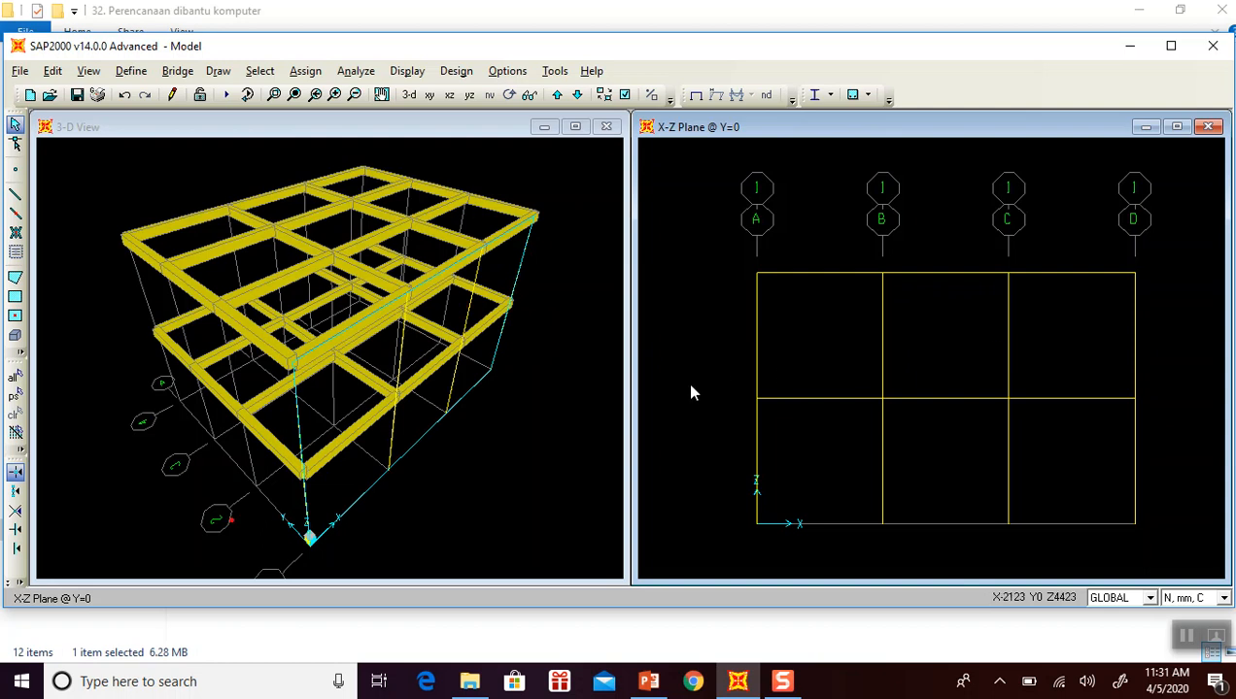
Refresh the 3-D view to examine the new columns in extruded form.
{"action": "left_click", "coordinate": [547, 398]}
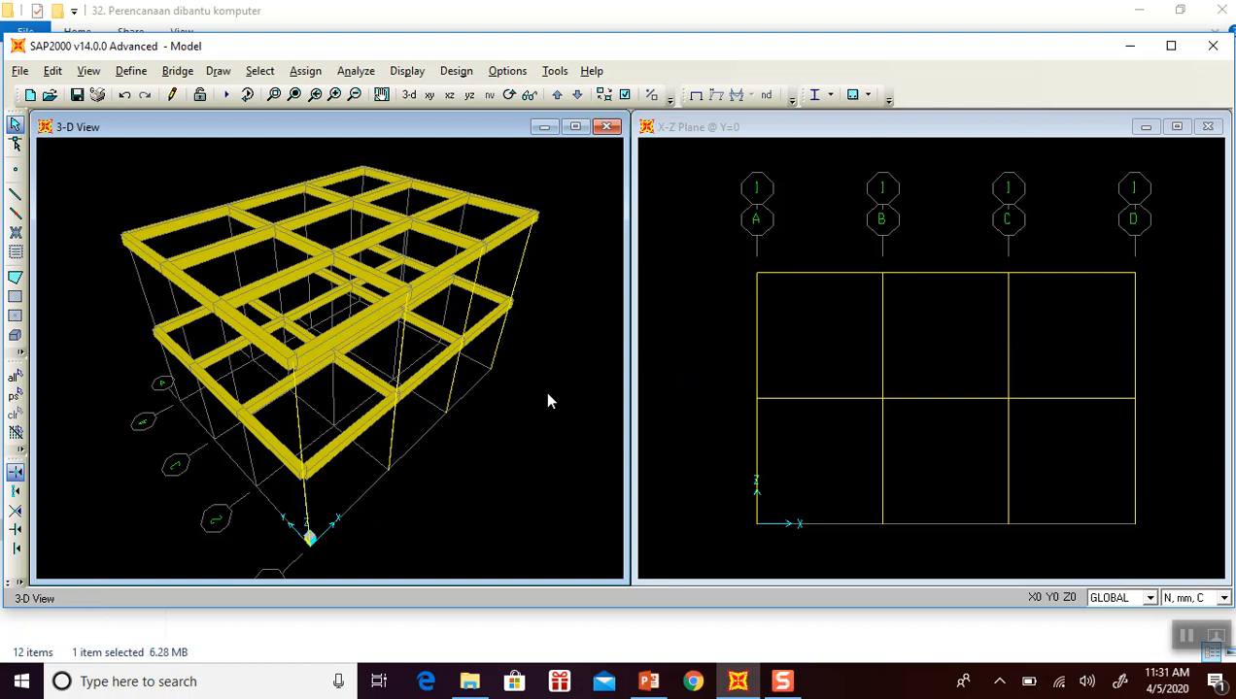
{"action": "key", "text": "ctrl+w"}
{"action": "key", "text": "ctrl+w"}
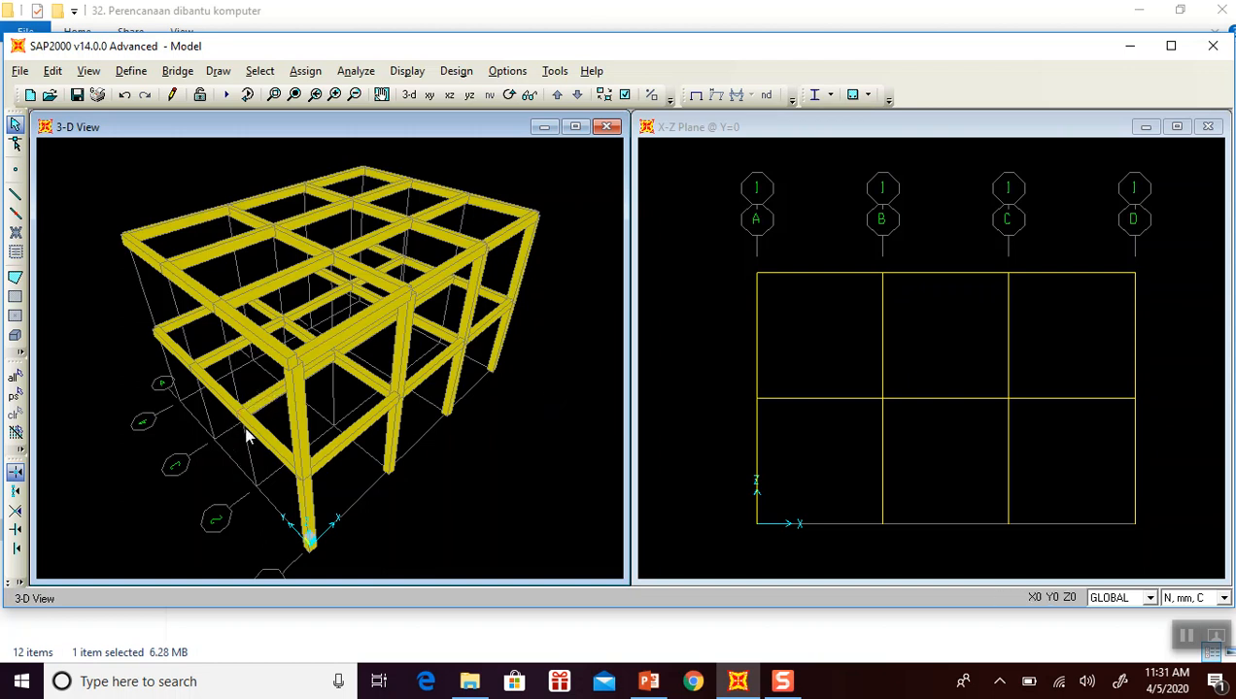
Examine the X-Z elevation at Y=3000 for columns and return to the elevation at Y=0.
{"action": "left_click", "coordinate": [662, 267]}
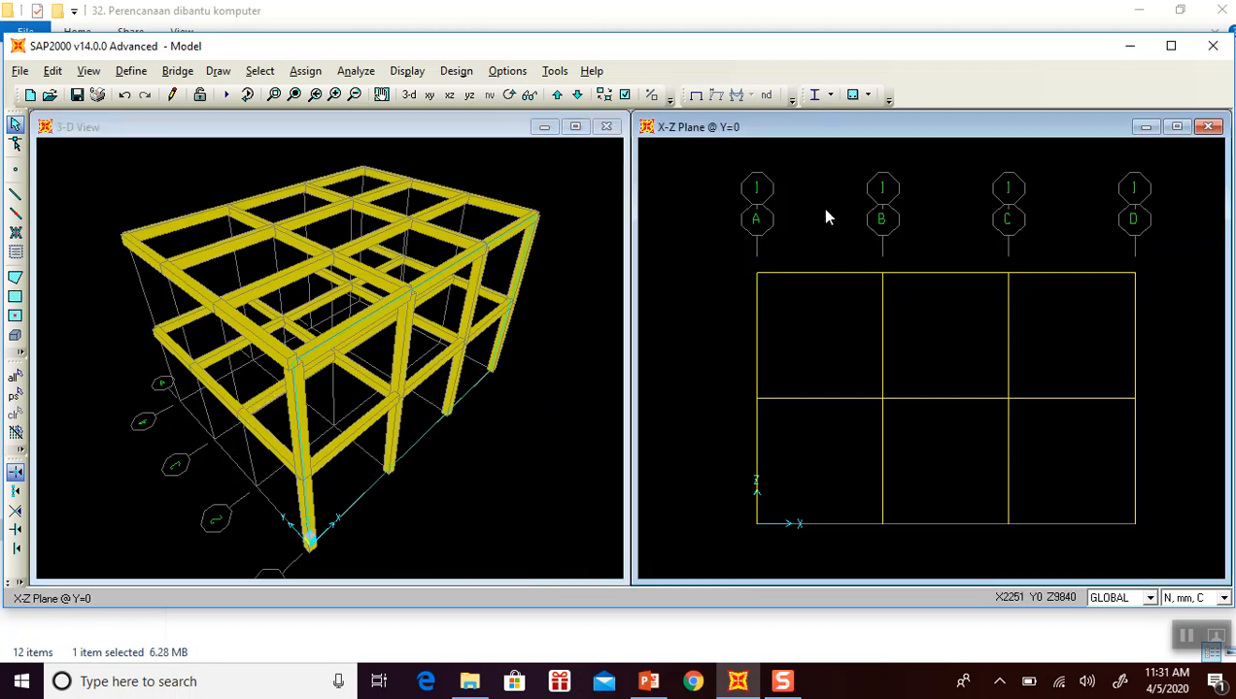
{"action": "left_click", "coordinate": [558, 94]}
{"action": "scroll", "coordinate": [844, 341], "scroll_direction": "down", "scroll_amount": 2}
{"action": "scroll", "coordinate": [843, 344], "scroll_direction": "down", "scroll_amount": 1}
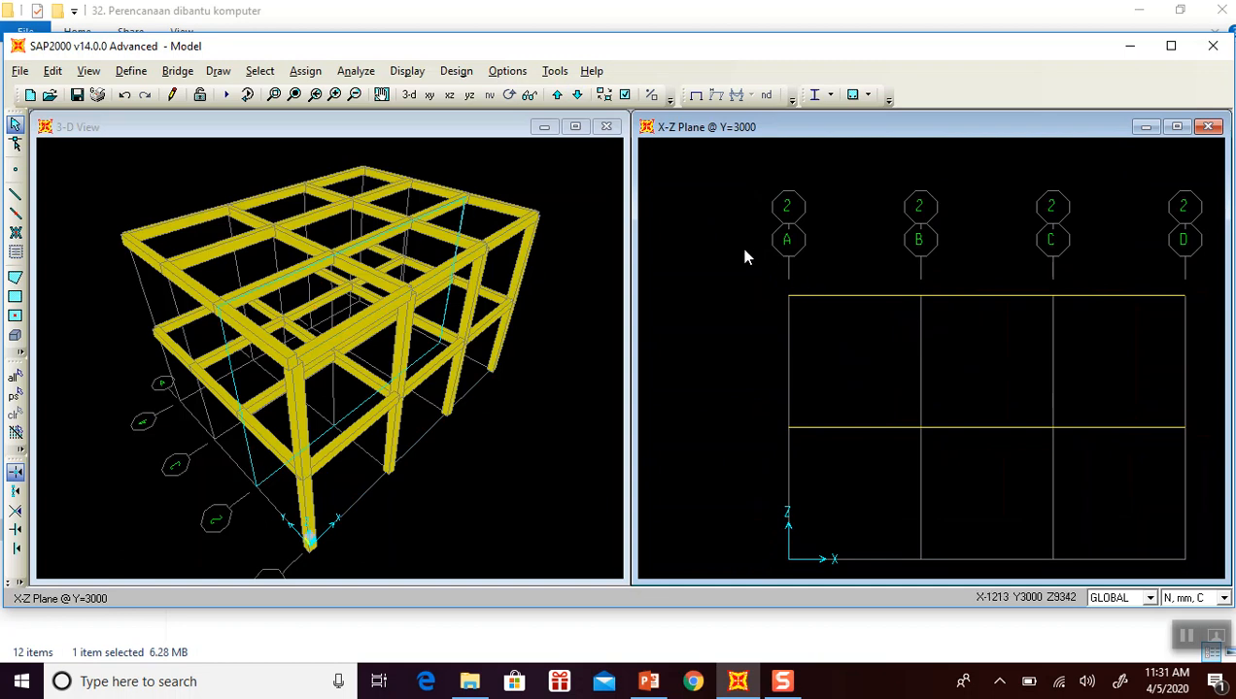
{"action": "left_click", "coordinate": [577, 95]}
{"action": "scroll", "coordinate": [743, 345], "scroll_direction": "down", "scroll_amount": 4}
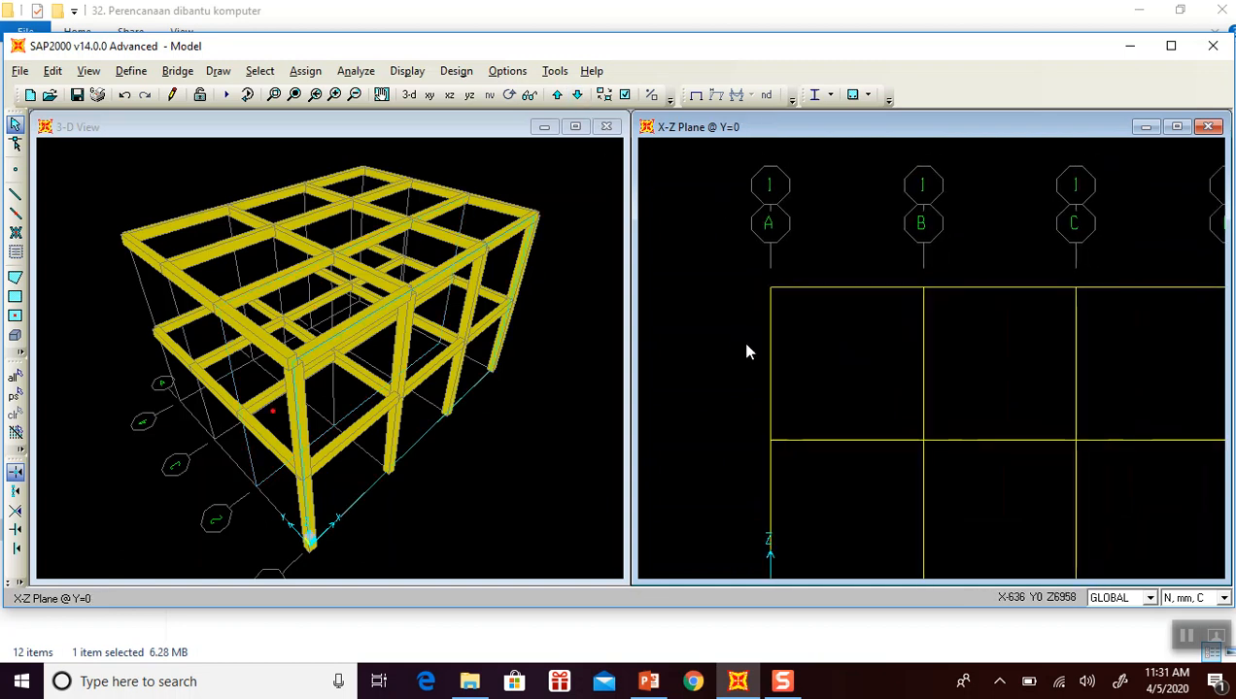
{"action": "middle_click_drag", "start_coordinate": [768, 359], "coordinate": [759, 332]}
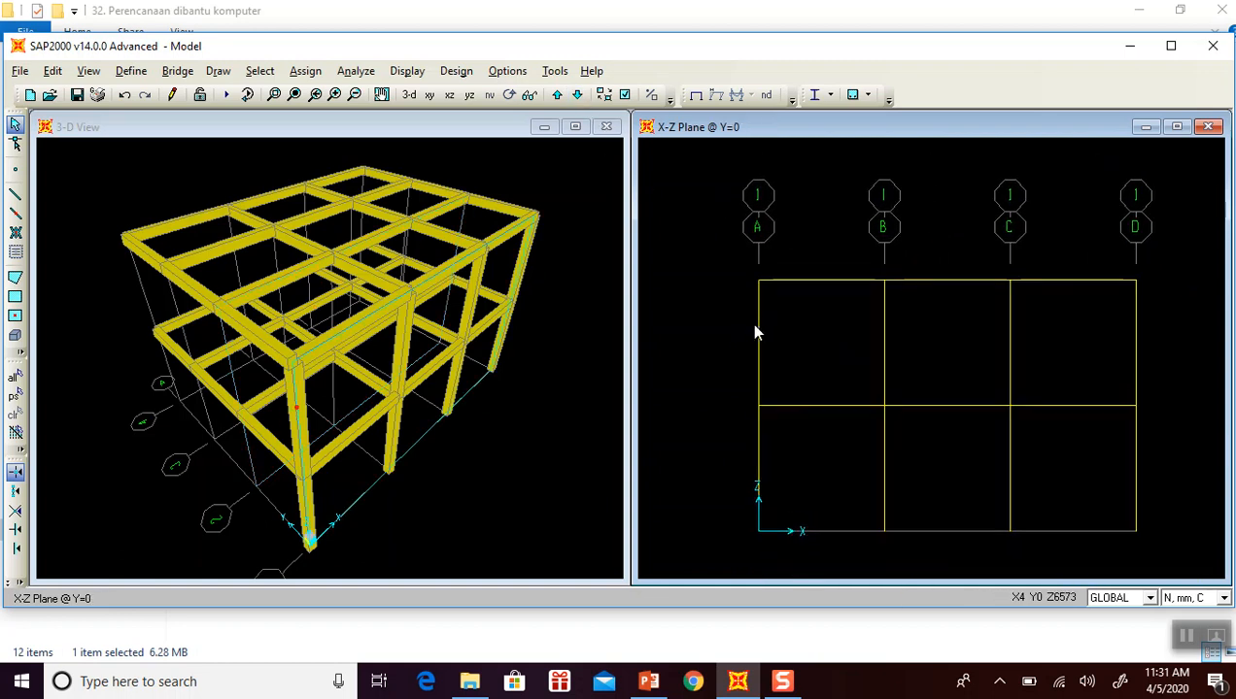
Select all columns of both storeys at Y=0 and set up their linear replication with dz 0.
{"action": "left_click_drag", "start_coordinate": [1169, 450], "coordinate": [727, 484]}
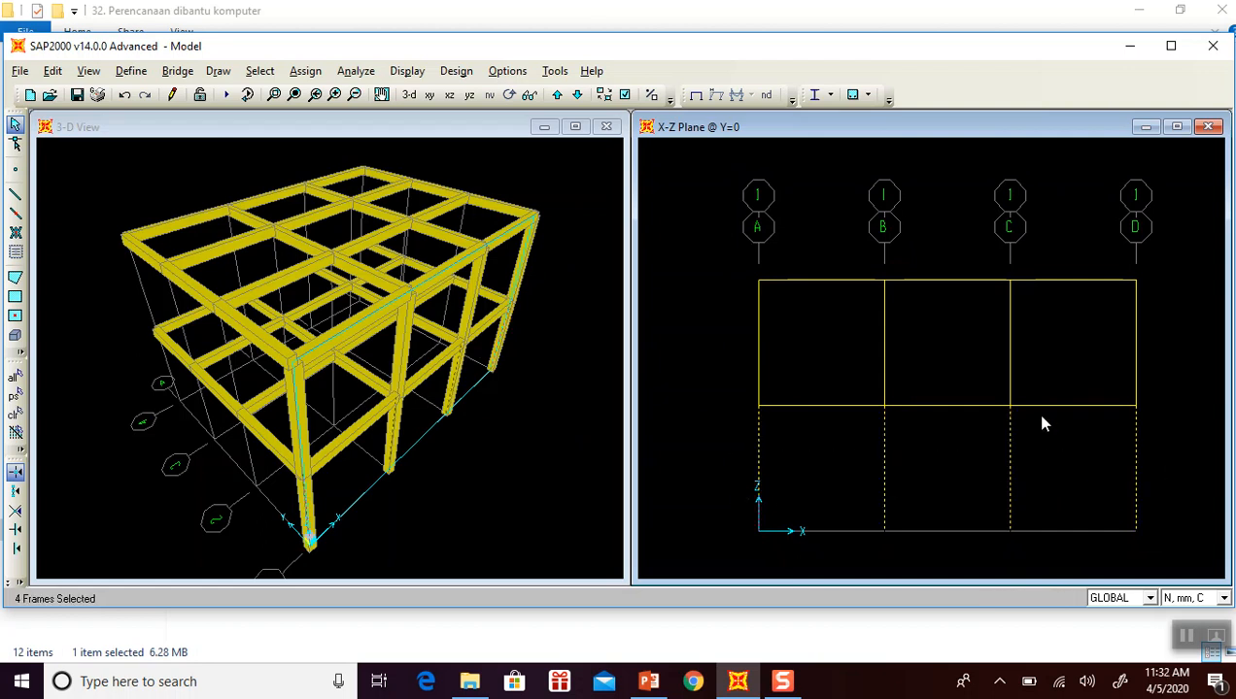
{"action": "left_click_drag", "start_coordinate": [1167, 321], "coordinate": [935, 344]}
{"action": "left_click_drag", "start_coordinate": [743, 367], "coordinate": [735, 366]}
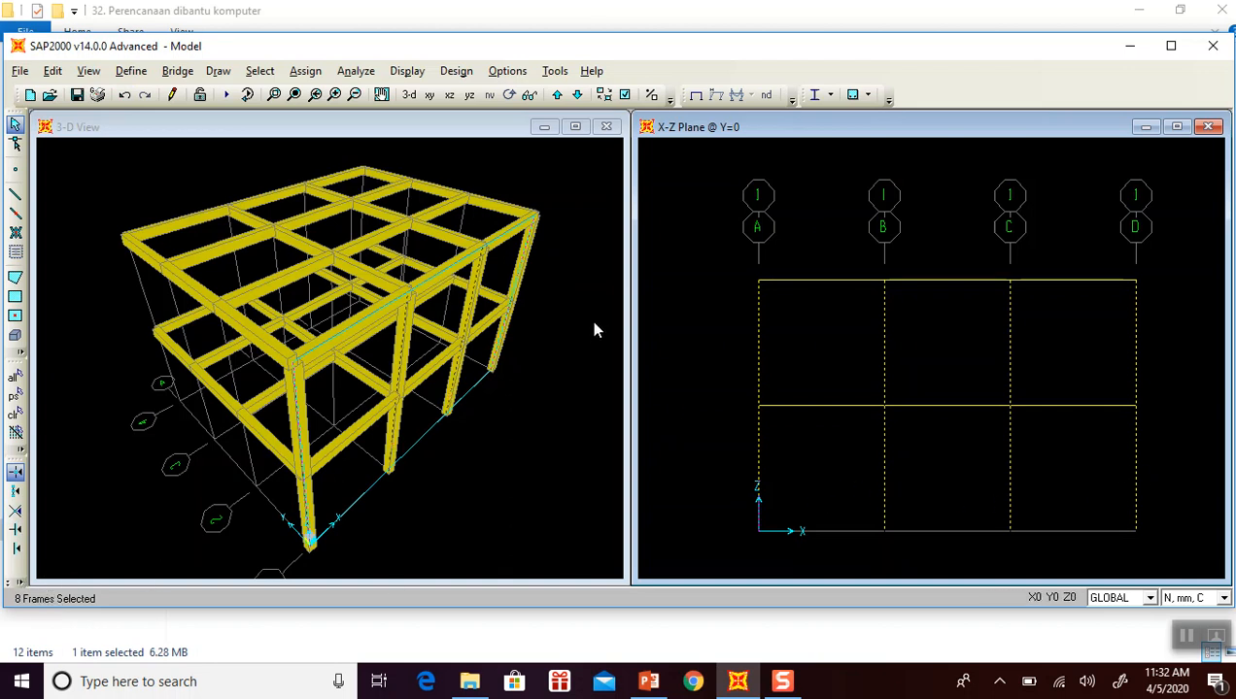
{"action": "left_click", "coordinate": [52, 71]}
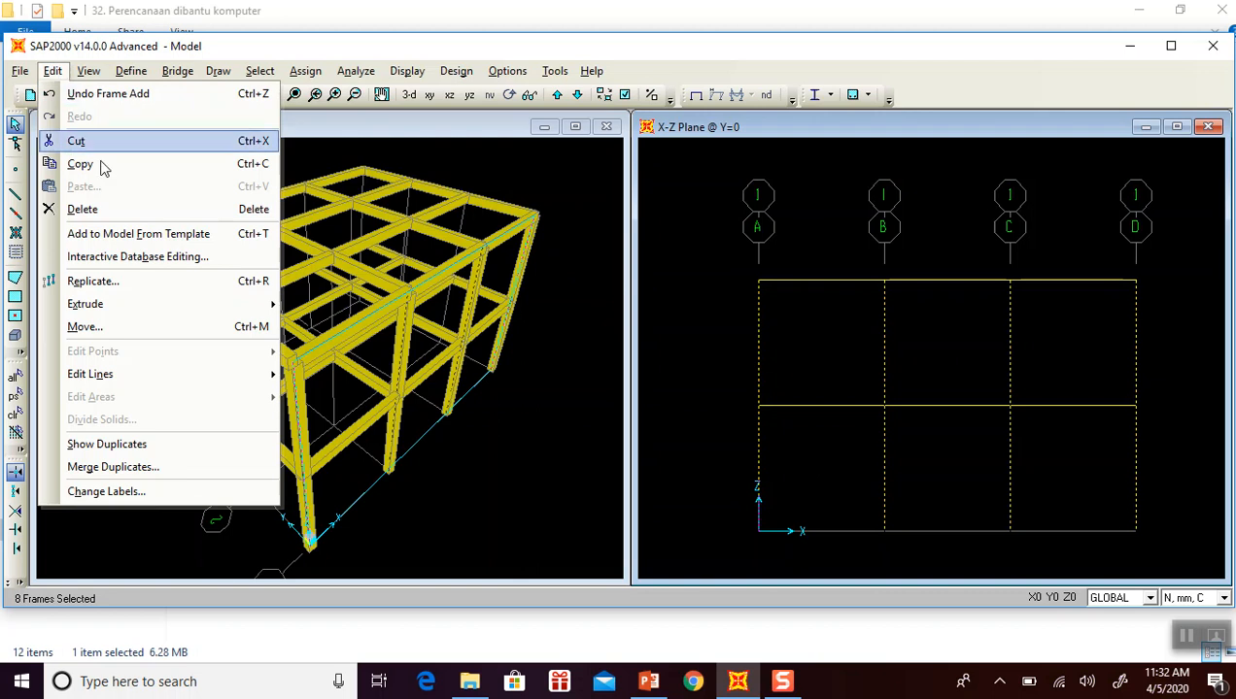
{"action": "left_click", "coordinate": [141, 281]}
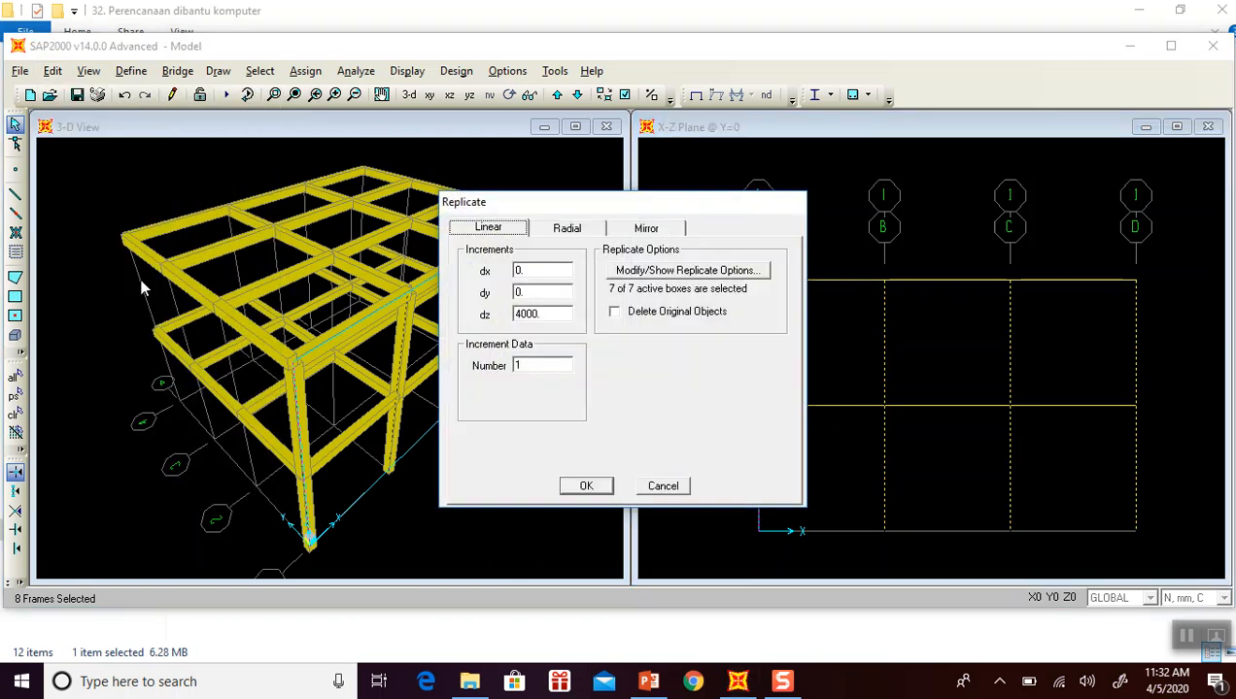
{"action": "left_click_drag", "start_coordinate": [515, 206], "coordinate": [756, 185]}
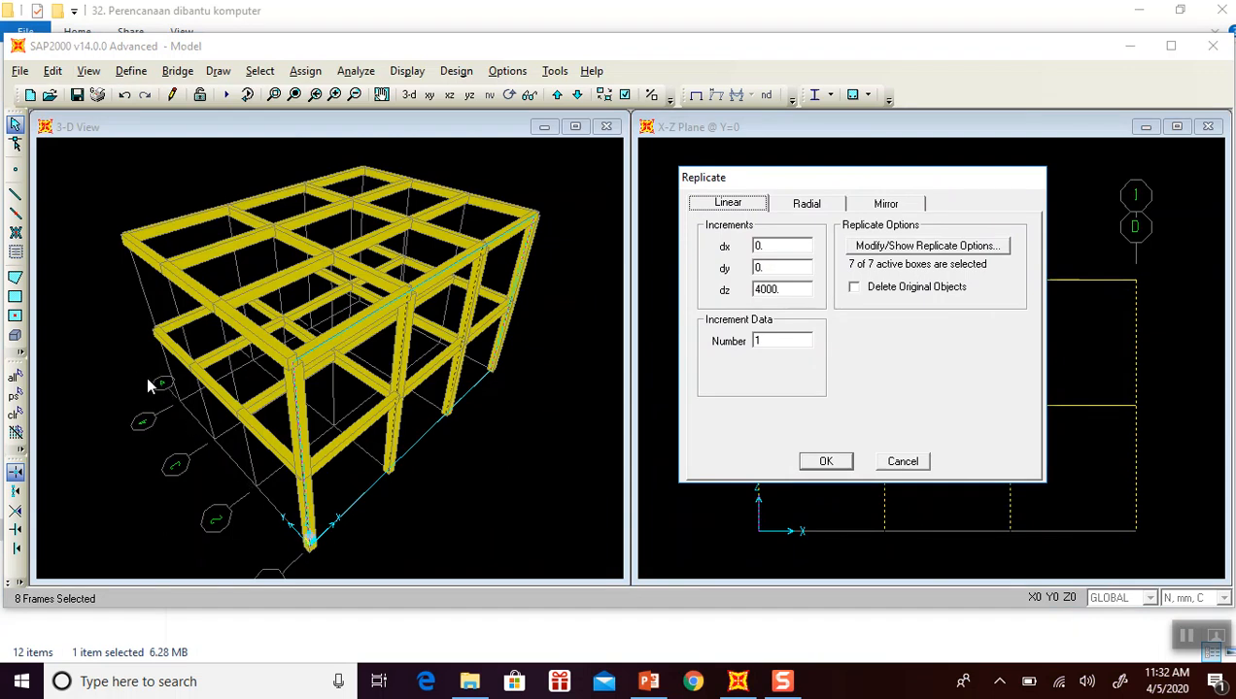
{"action": "double_click", "coordinate": [791, 289]}
{"action": "type", "text": "0"}
{"action": "double_click", "coordinate": [778, 271]}
Switch to the PowerPoint presentation, check the grid spacing in the building plan on slide 4, and return to the model.
{"action": "left_click", "coordinate": [641, 686]}
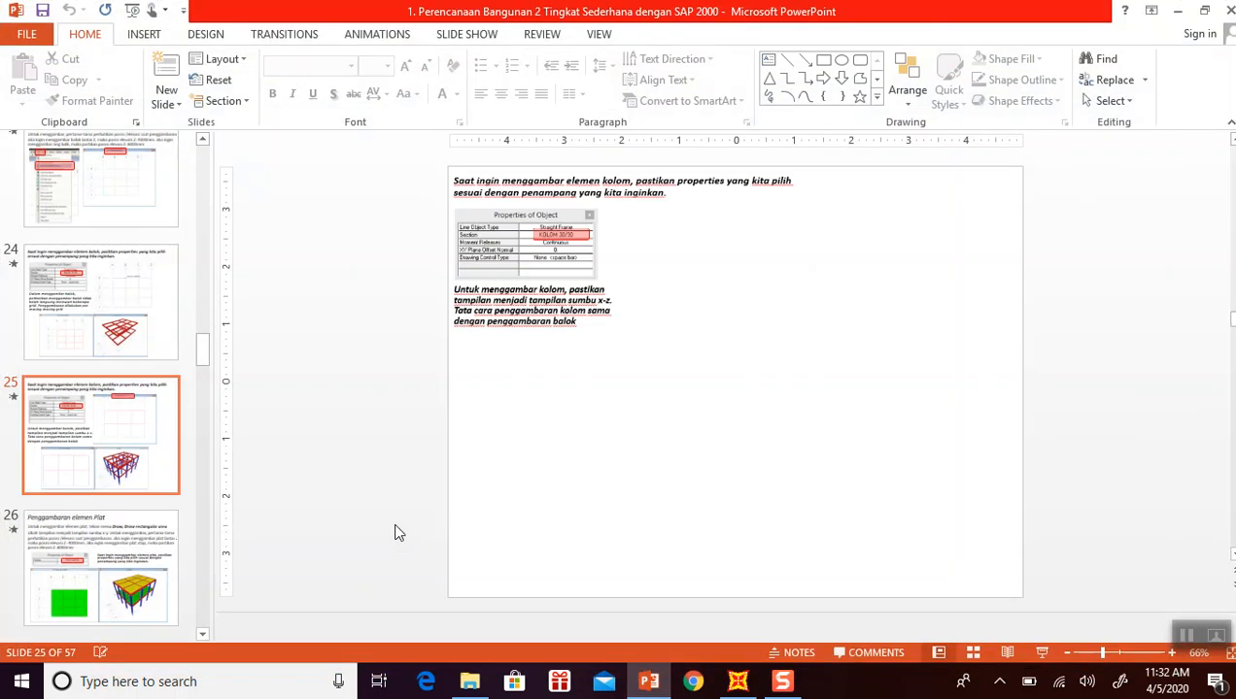
{"action": "left_click_drag", "start_coordinate": [197, 354], "coordinate": [204, 177]}
{"action": "left_click", "coordinate": [101, 402]}
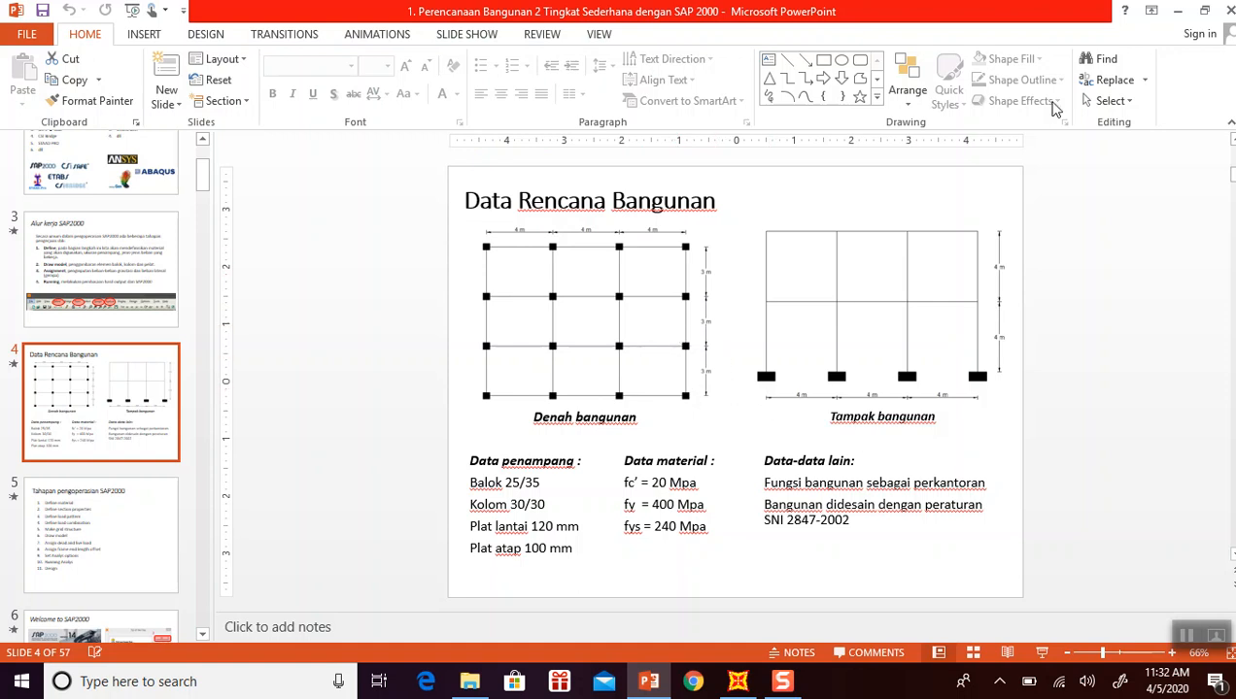
{"action": "left_click", "coordinate": [1175, 10]}
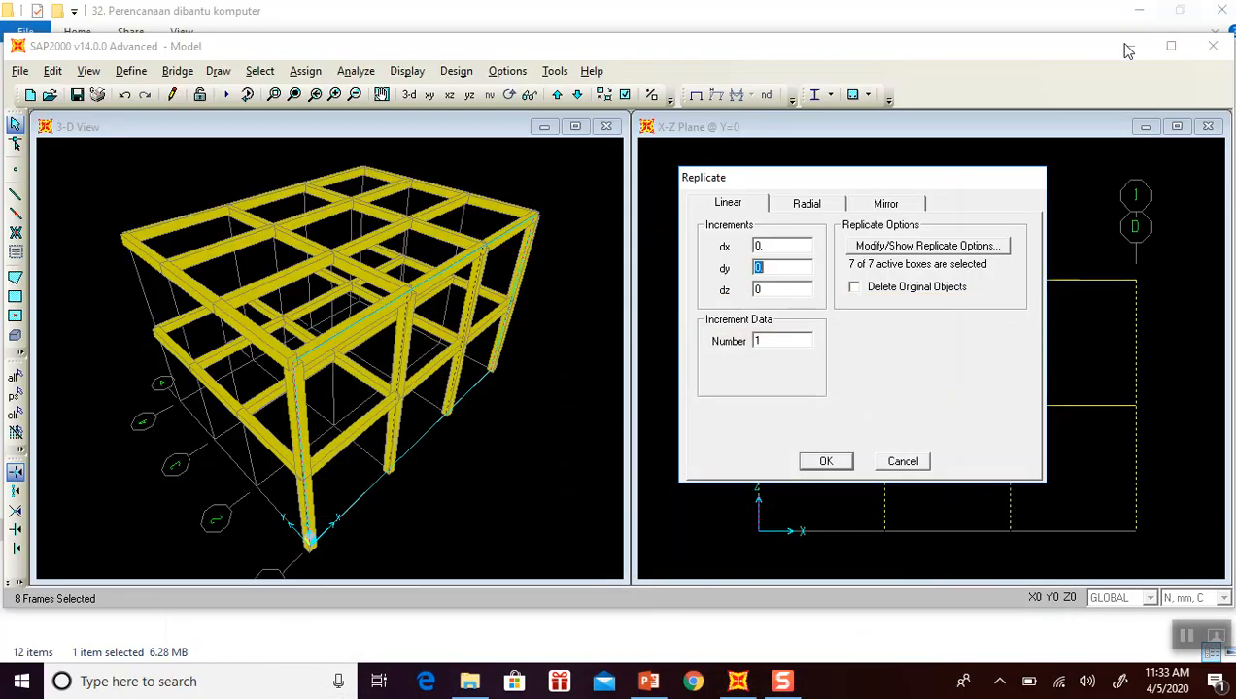
Replicate the selected columns linearly with dy 3000 and an increment number of 3.
{"action": "left_click", "coordinate": [794, 267]}
{"action": "key", "text": "BackSpace"}
{"action": "type", "text": "3000"}
{"action": "double_click", "coordinate": [776, 342]}
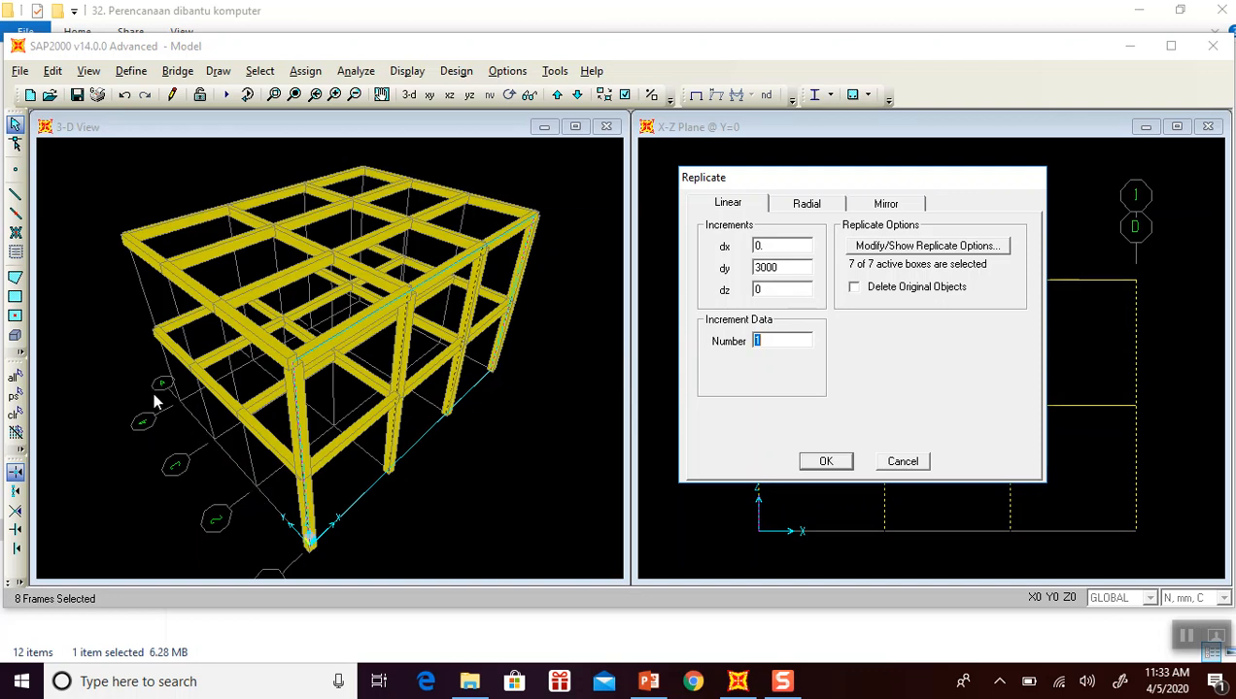
{"action": "type", "text": "3"}
{"action": "left_click", "coordinate": [825, 463]}
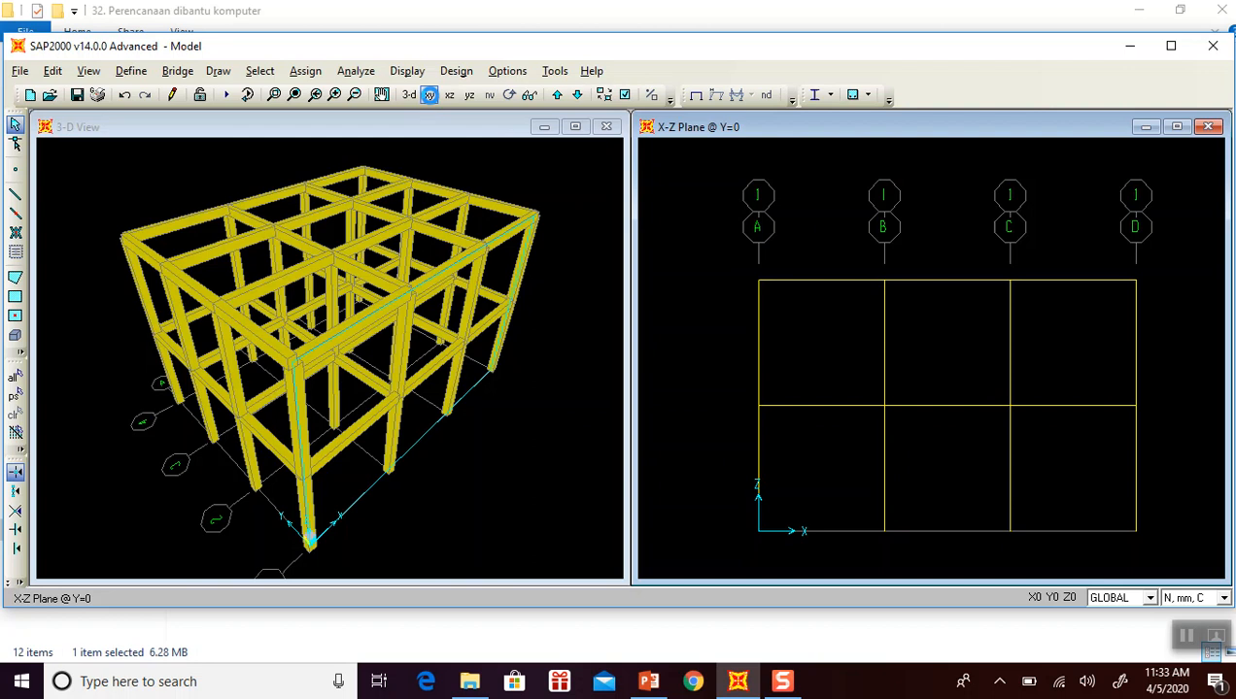
Show the X-Y plan at Z=4000 and set up rectangular area drawing with the section PELAT LANTAI.
{"action": "left_click", "coordinate": [428, 95]}
{"action": "scroll", "coordinate": [723, 260], "scroll_direction": "down", "scroll_amount": 4}
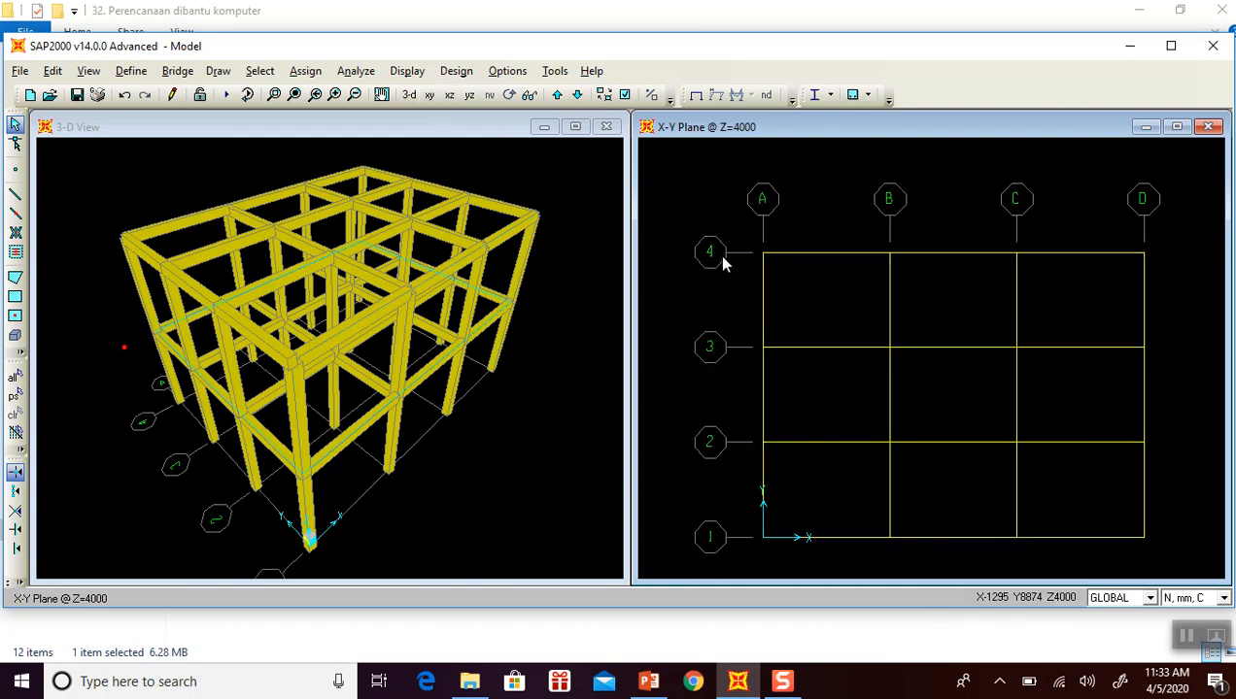
{"action": "scroll", "coordinate": [723, 257], "scroll_direction": "down", "scroll_amount": 4}
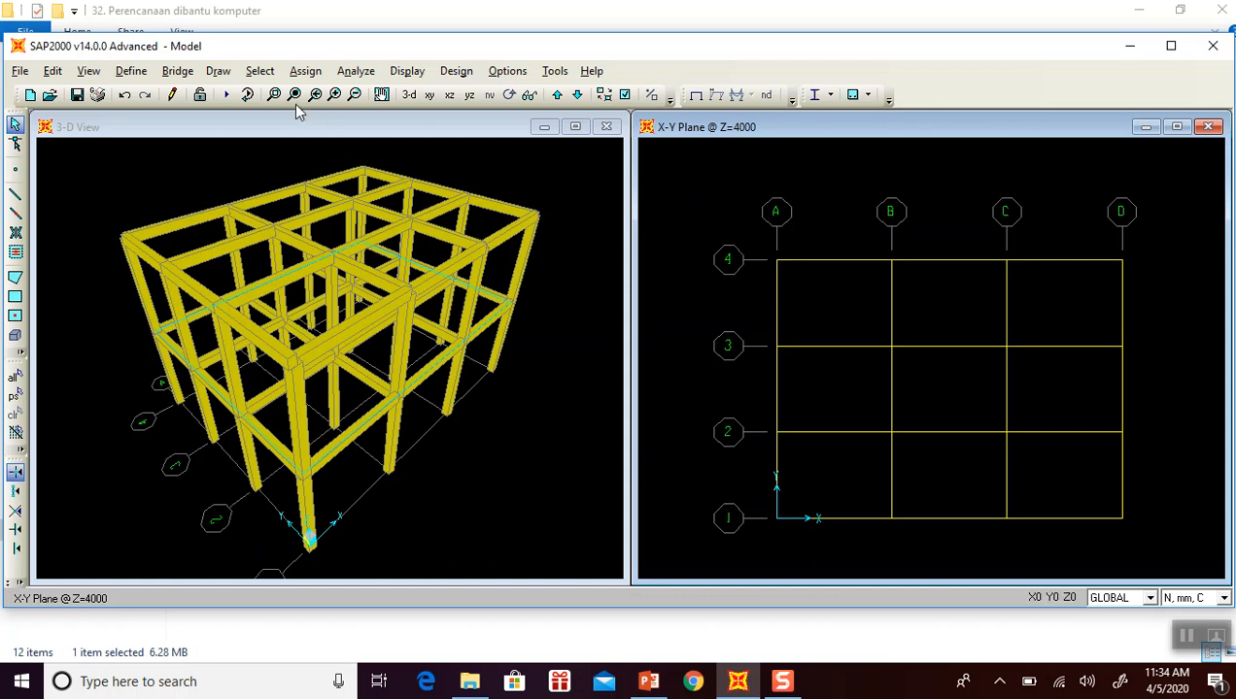
{"action": "left_click", "coordinate": [221, 73]}
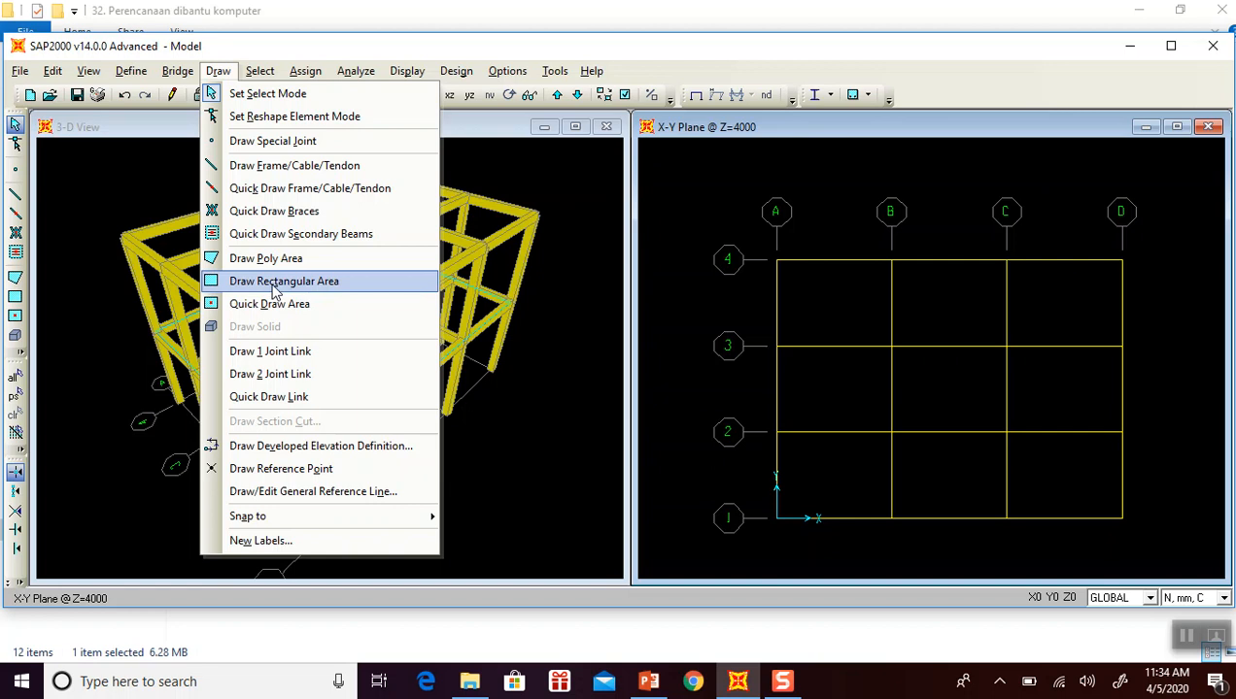
{"action": "left_click", "coordinate": [273, 283]}
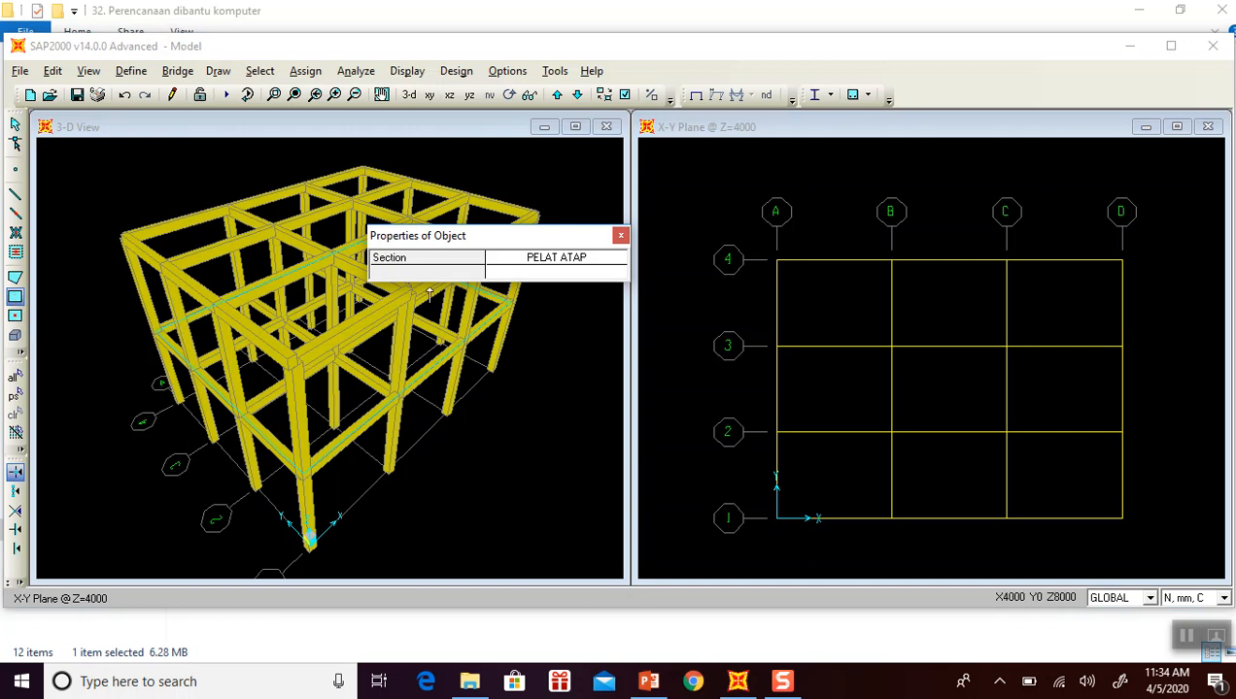
{"action": "left_click", "coordinate": [597, 262]}
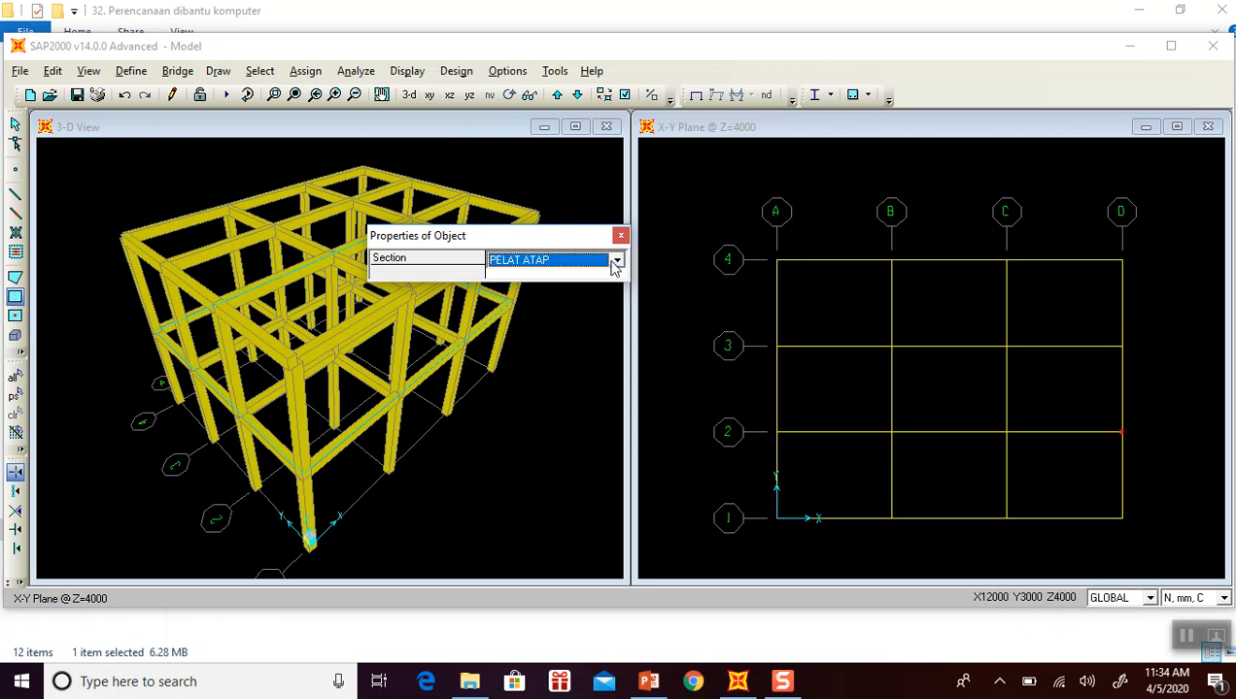
{"action": "left_click", "coordinate": [617, 263]}
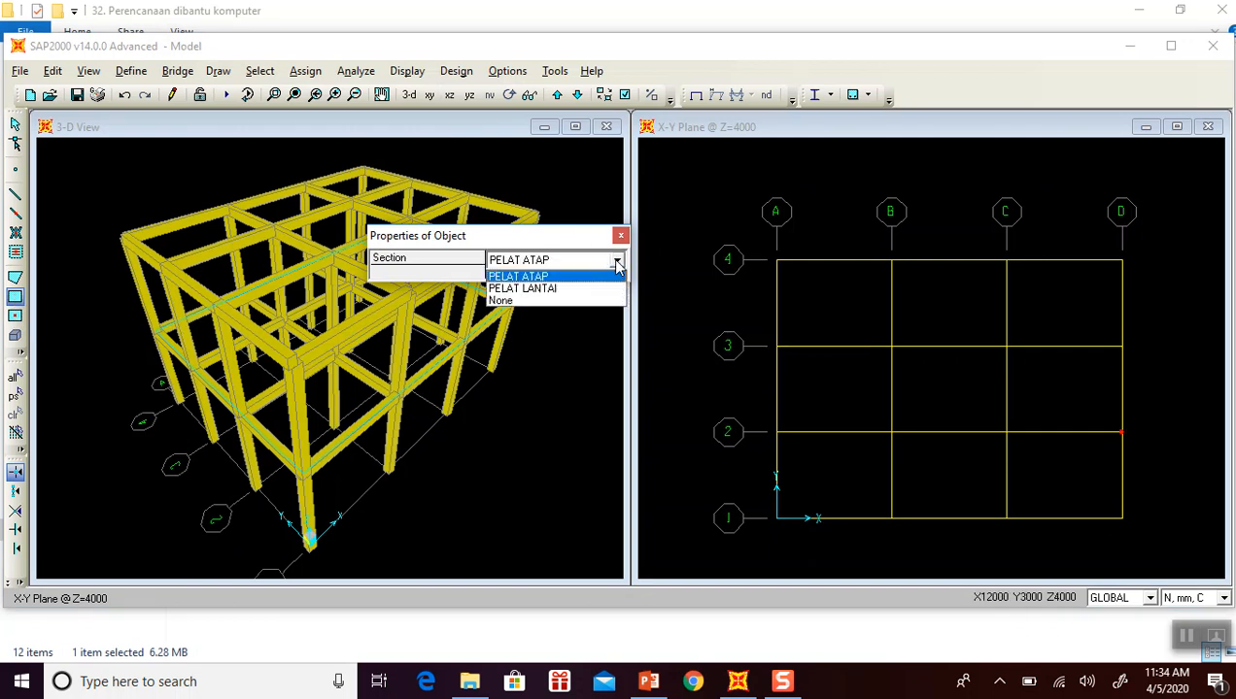
{"action": "left_click", "coordinate": [561, 288]}
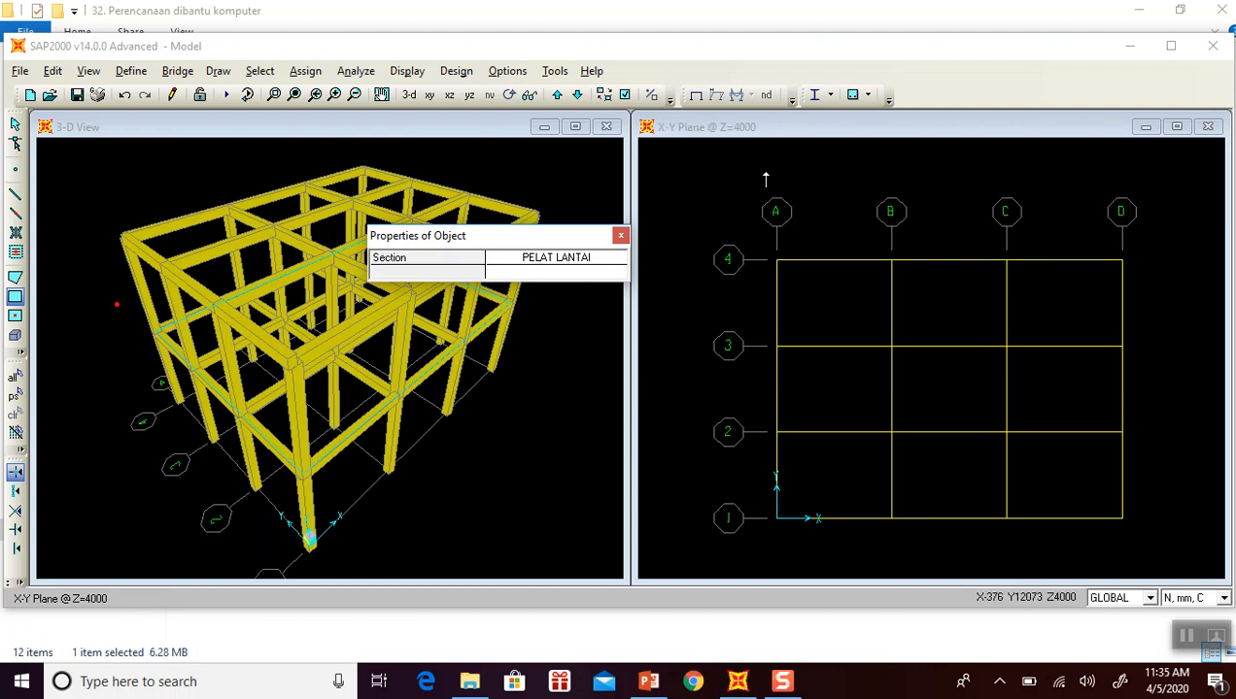
Draw one rectangular PELAT LANTAI slab in each of the three bays A to D between grid lines 4 and 3.
{"action": "left_click", "coordinate": [776, 264]}
{"action": "left_click_drag", "start_coordinate": [776, 263], "coordinate": [810, 286]}
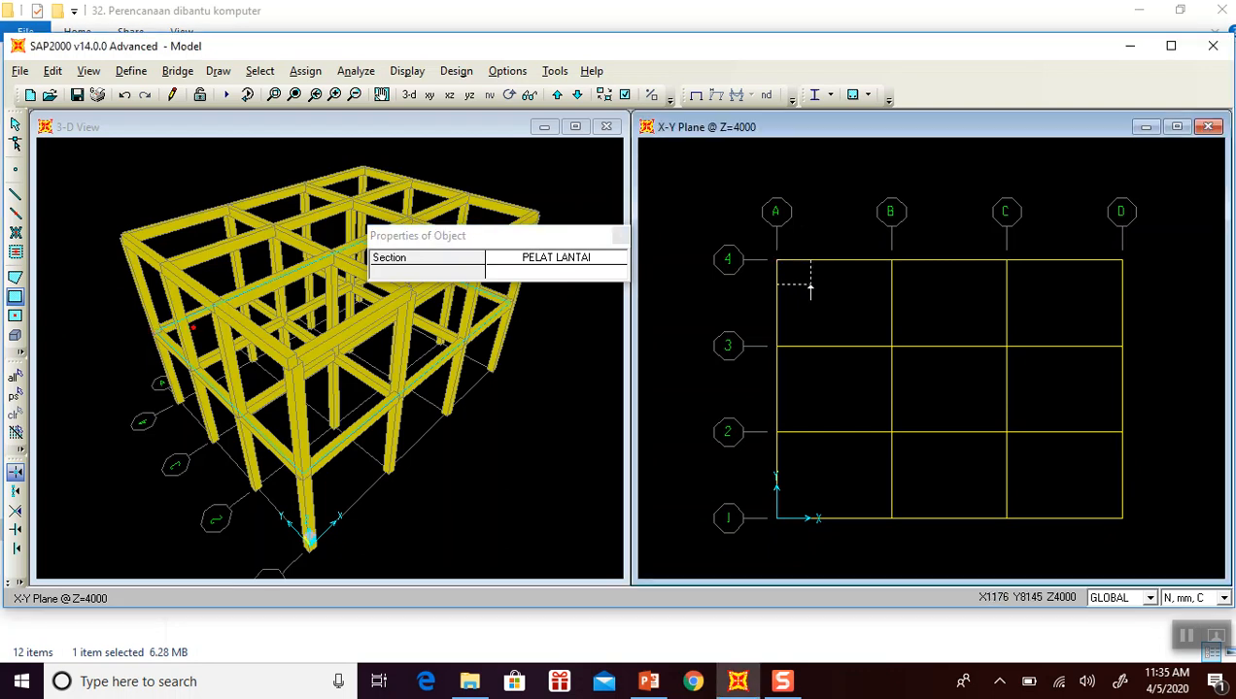
{"action": "left_click_drag", "start_coordinate": [810, 287], "coordinate": [890, 346]}
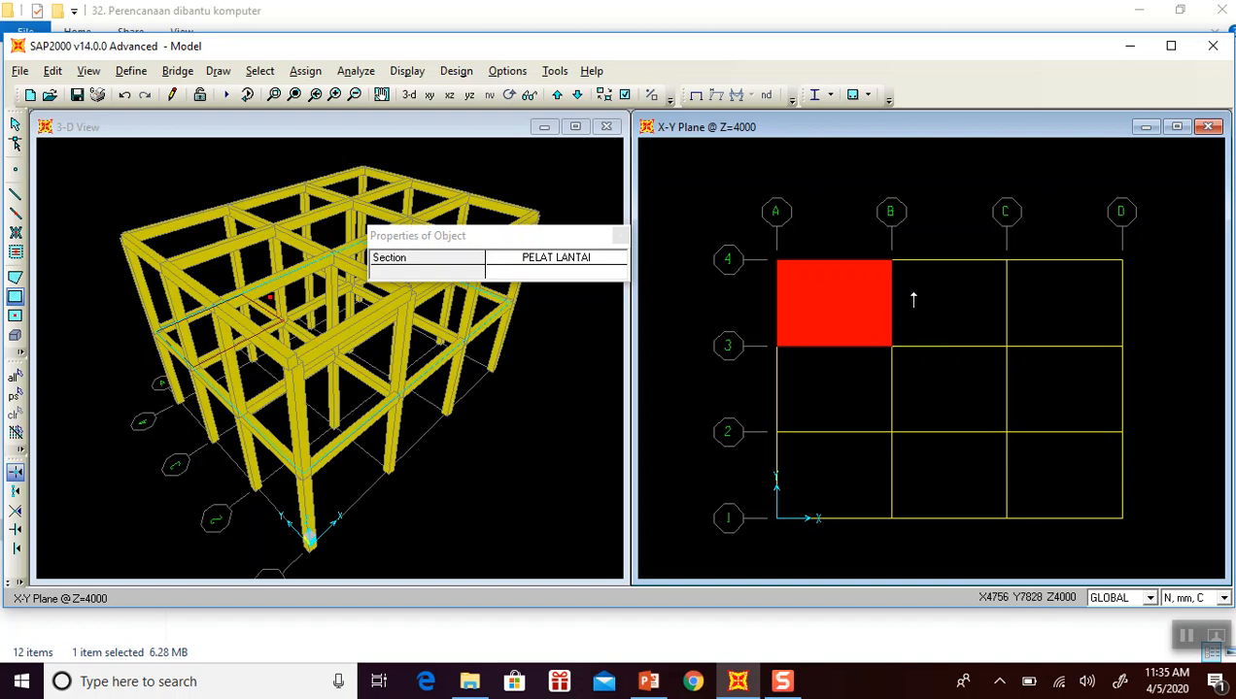
{"action": "scroll", "coordinate": [828, 301], "scroll_direction": "down", "scroll_amount": 1}
{"action": "scroll", "coordinate": [831, 308], "scroll_direction": "up", "scroll_amount": 2}
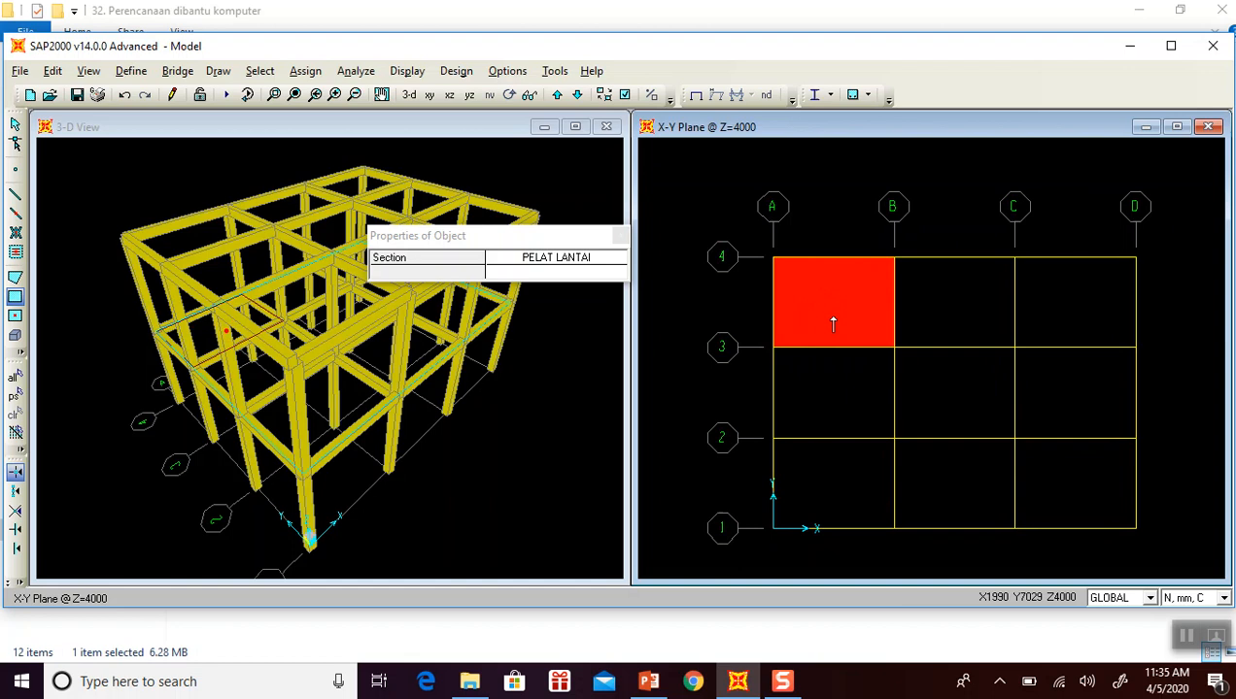
{"action": "left_click", "coordinate": [893, 260]}
{"action": "left_click", "coordinate": [1013, 347]}
{"action": "left_click", "coordinate": [1014, 259]}
{"action": "left_click", "coordinate": [1134, 347]}
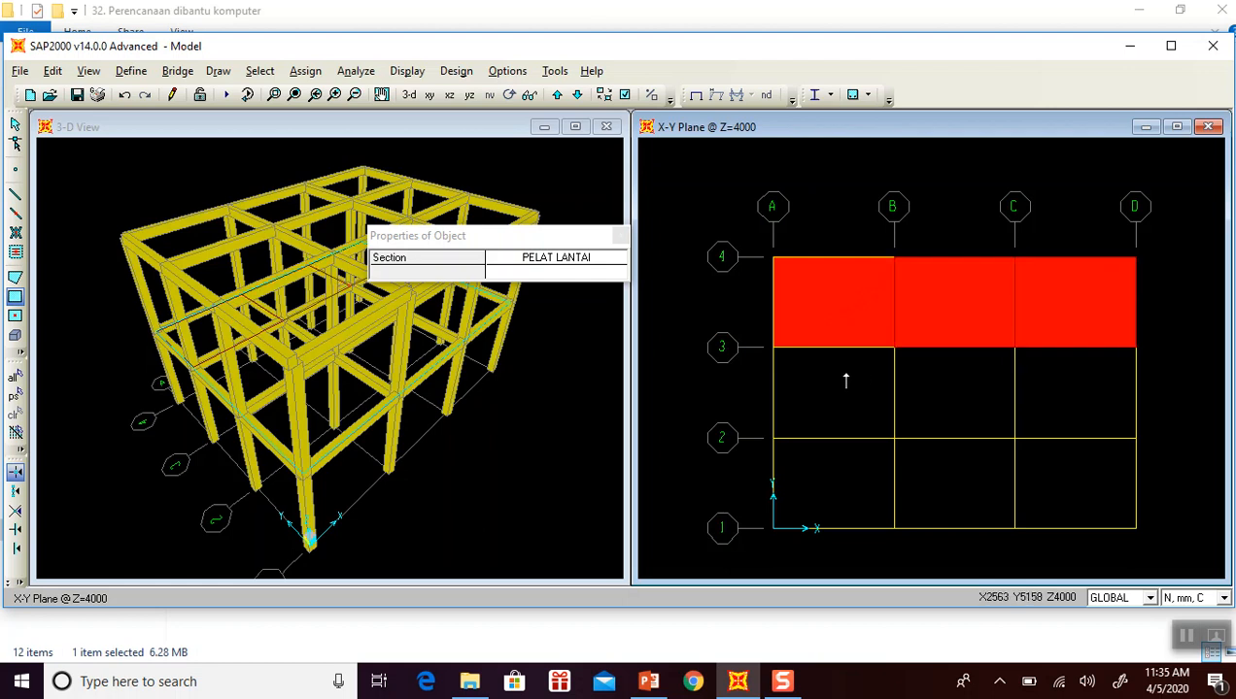
Draw one rectangular PELAT LANTAI slab in each of the three bays A to D between grid lines 3 and 2.
{"action": "left_click", "coordinate": [774, 348]}
{"action": "left_click", "coordinate": [893, 439]}
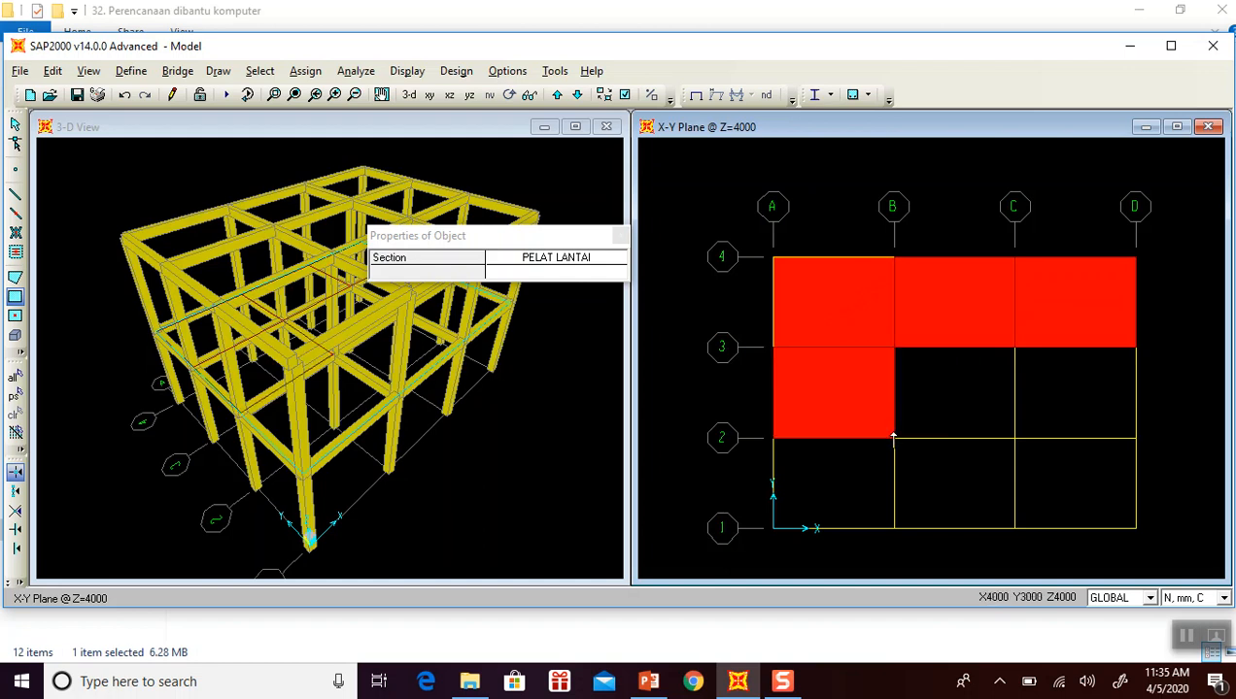
{"action": "left_click", "coordinate": [894, 347]}
{"action": "left_click", "coordinate": [1014, 439]}
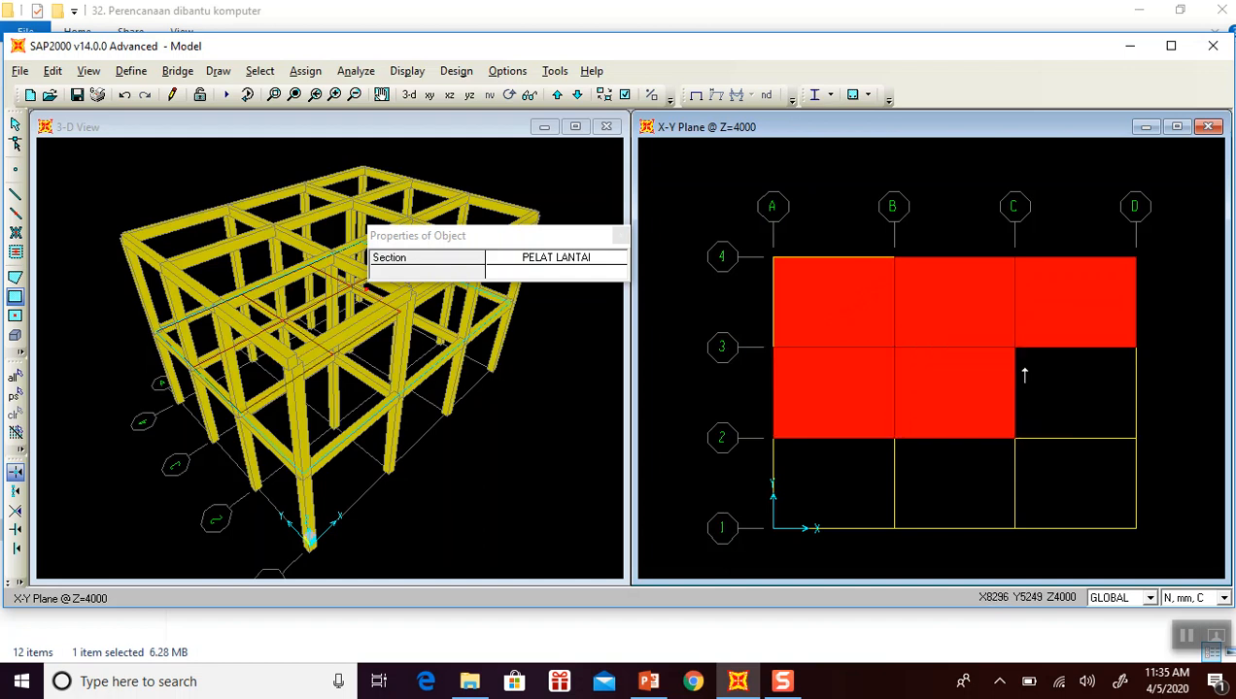
{"action": "left_click", "coordinate": [1014, 347]}
{"action": "left_click", "coordinate": [1135, 439]}
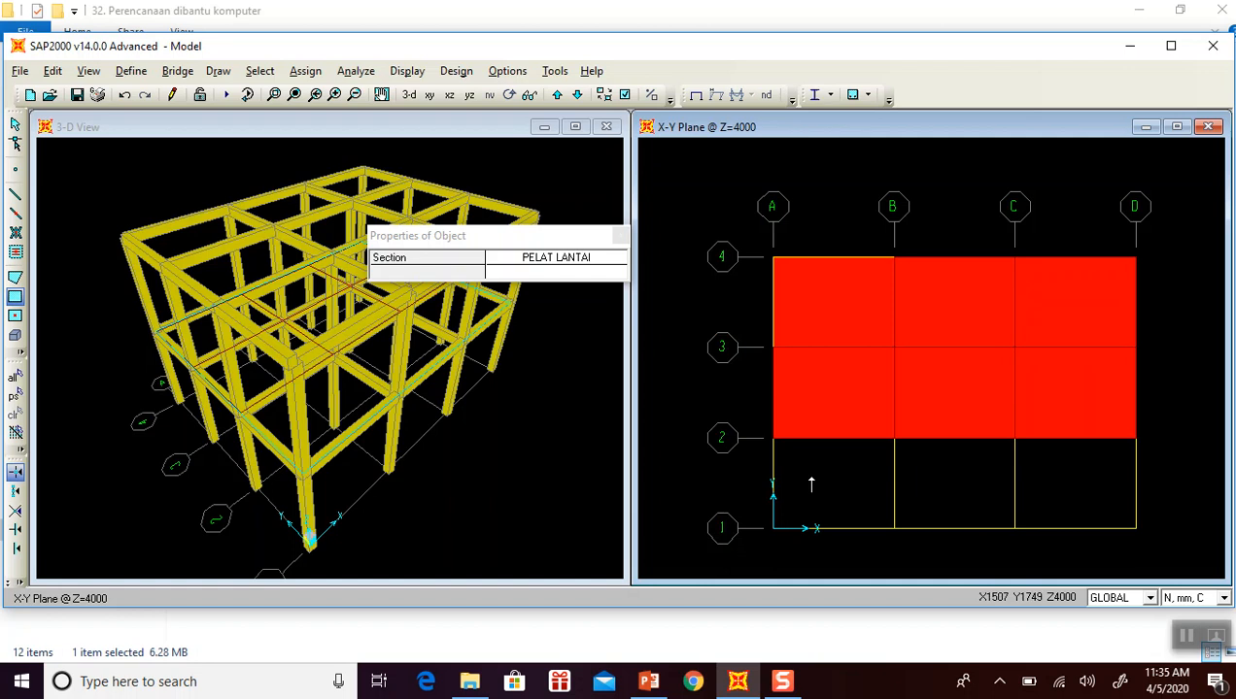
Draw the three rectangular PELAT LANTAI slabs between grid lines 2 and 1 from A to D and end area drawing.
{"action": "left_click", "coordinate": [775, 440]}
{"action": "left_click", "coordinate": [893, 528]}
{"action": "left_click", "coordinate": [894, 439]}
{"action": "left_click", "coordinate": [1014, 528]}
{"action": "left_click", "coordinate": [1014, 439]}
{"action": "left_click", "coordinate": [1131, 527]}
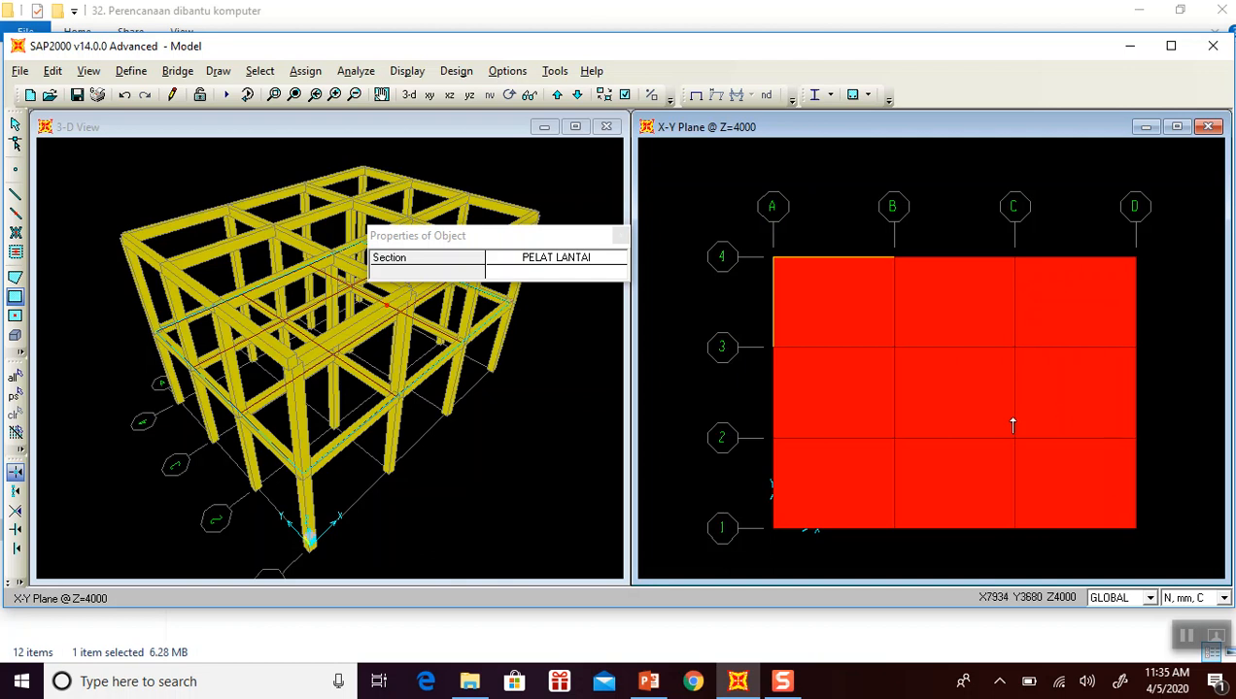
{"action": "scroll", "coordinate": [978, 385], "scroll_direction": "down", "scroll_amount": 1}
{"action": "scroll", "coordinate": [978, 388], "scroll_direction": "up", "scroll_amount": 1}
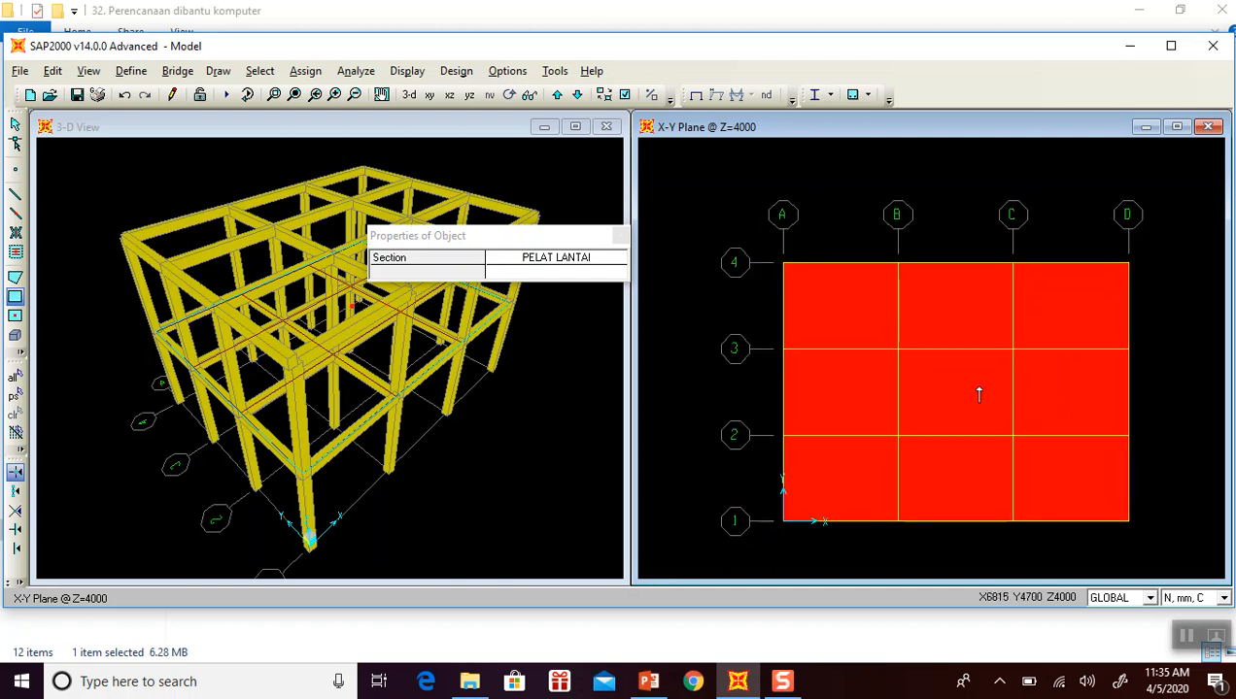
{"action": "key", "text": "Escape"}
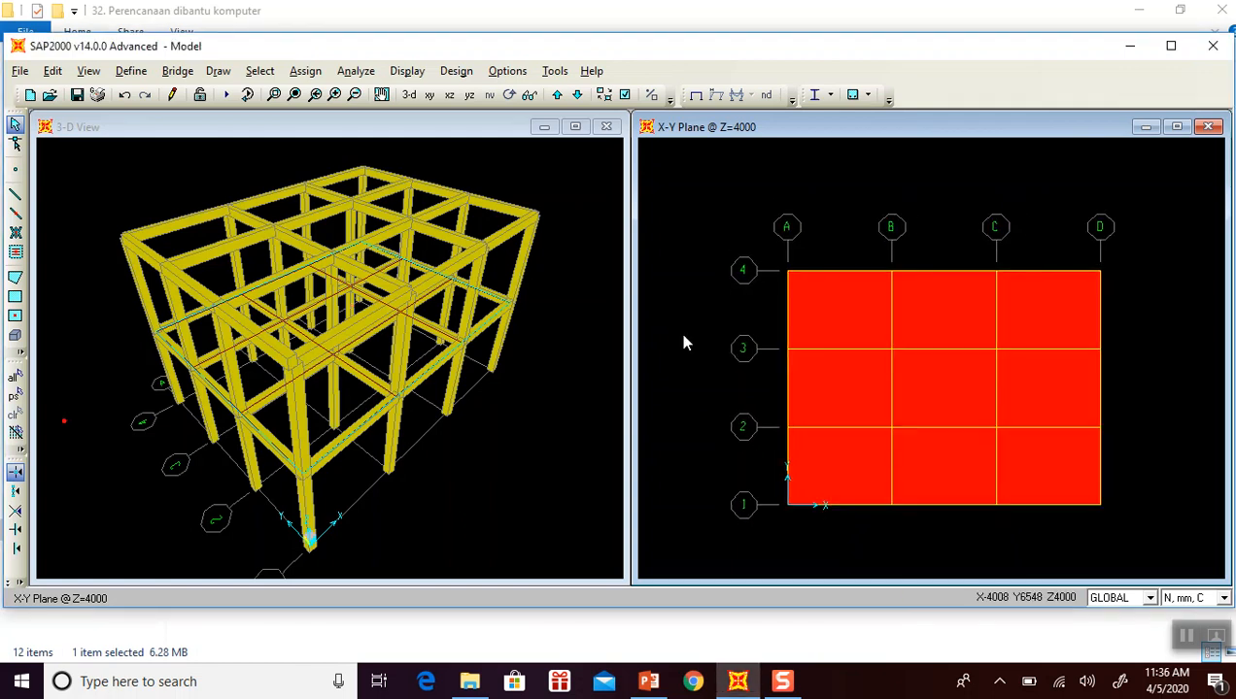
Show the X-Y plan at Z=8000 and set up rectangular area drawing with the section PELAT ATAP.
{"action": "scroll", "coordinate": [689, 345], "scroll_direction": "up", "scroll_amount": 1}
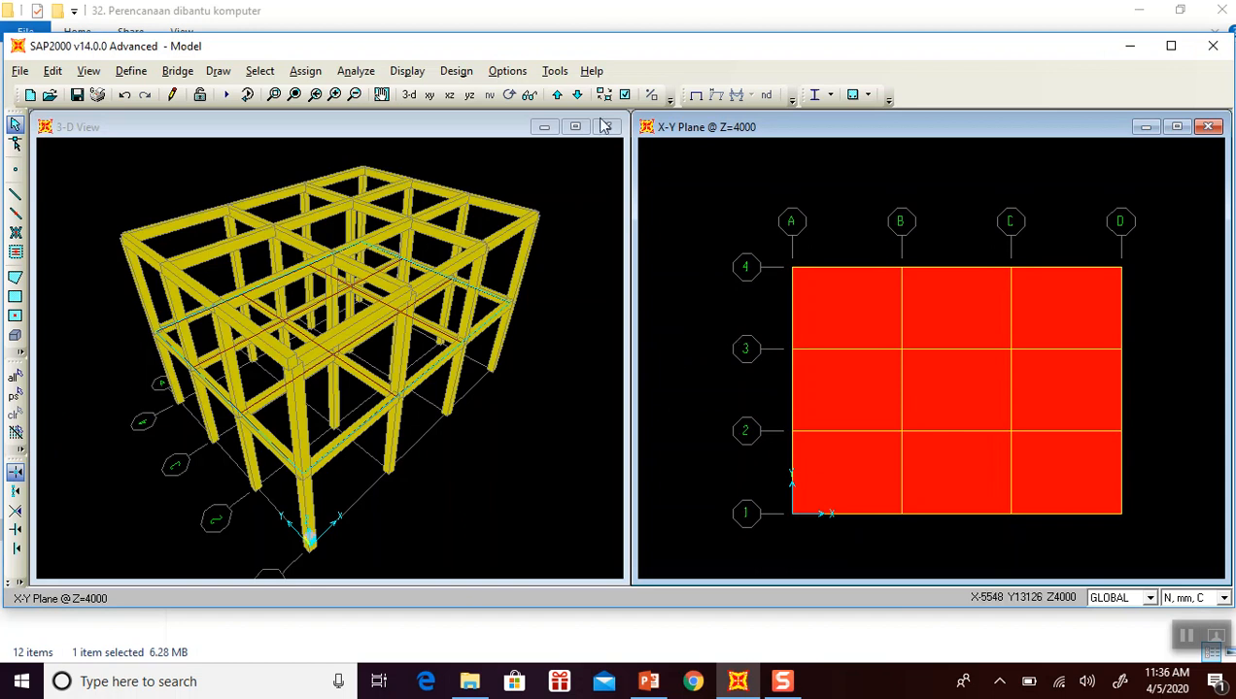
{"action": "left_click", "coordinate": [557, 95]}
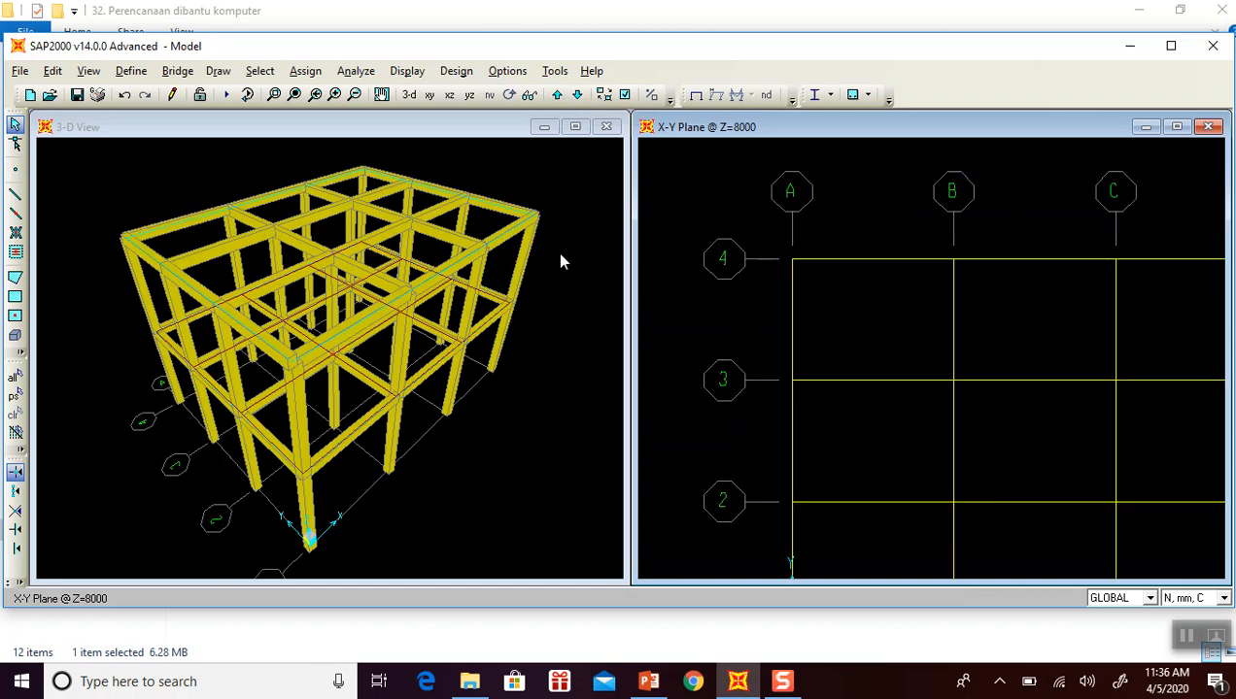
{"action": "scroll", "coordinate": [706, 323], "scroll_direction": "down", "scroll_amount": 1}
{"action": "scroll", "coordinate": [724, 327], "scroll_direction": "down", "scroll_amount": 4}
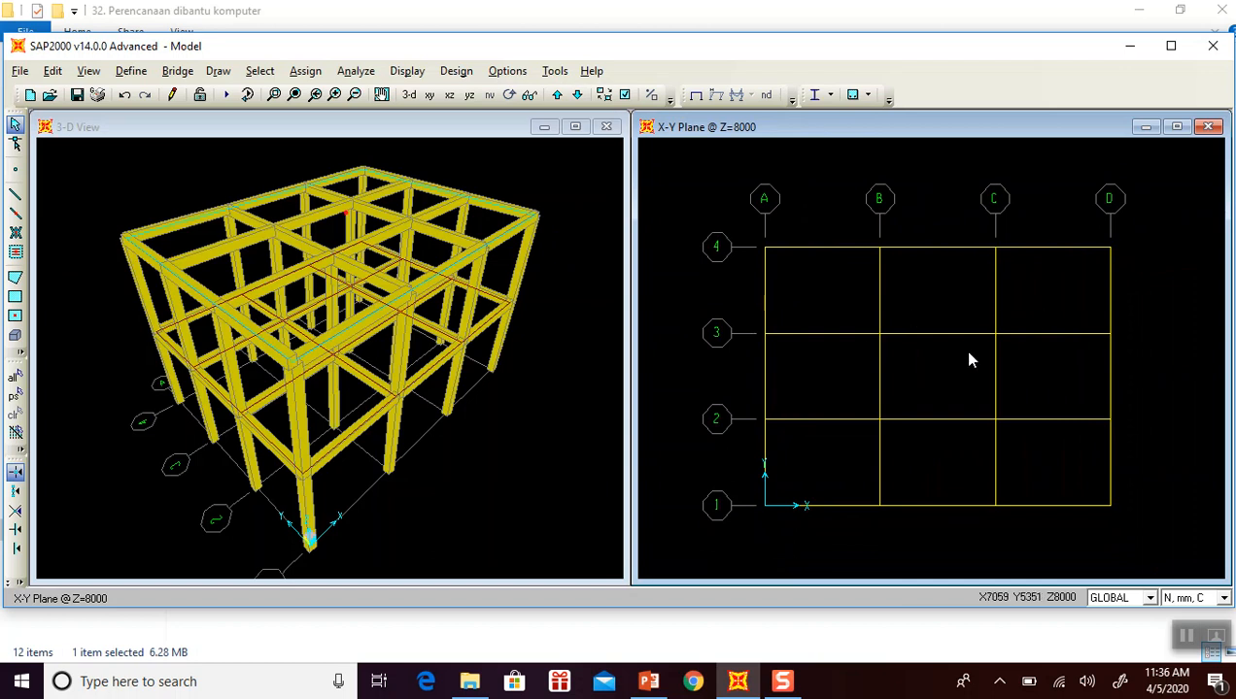
{"action": "left_click", "coordinate": [219, 72]}
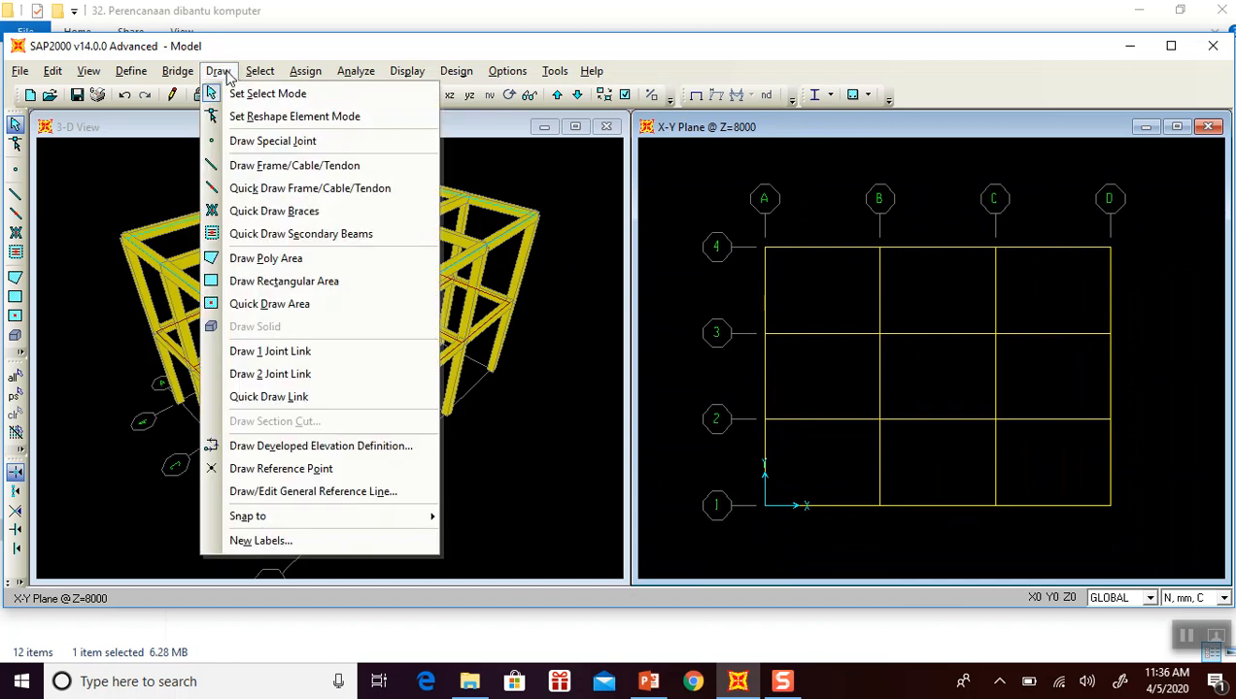
{"action": "left_click", "coordinate": [313, 290]}
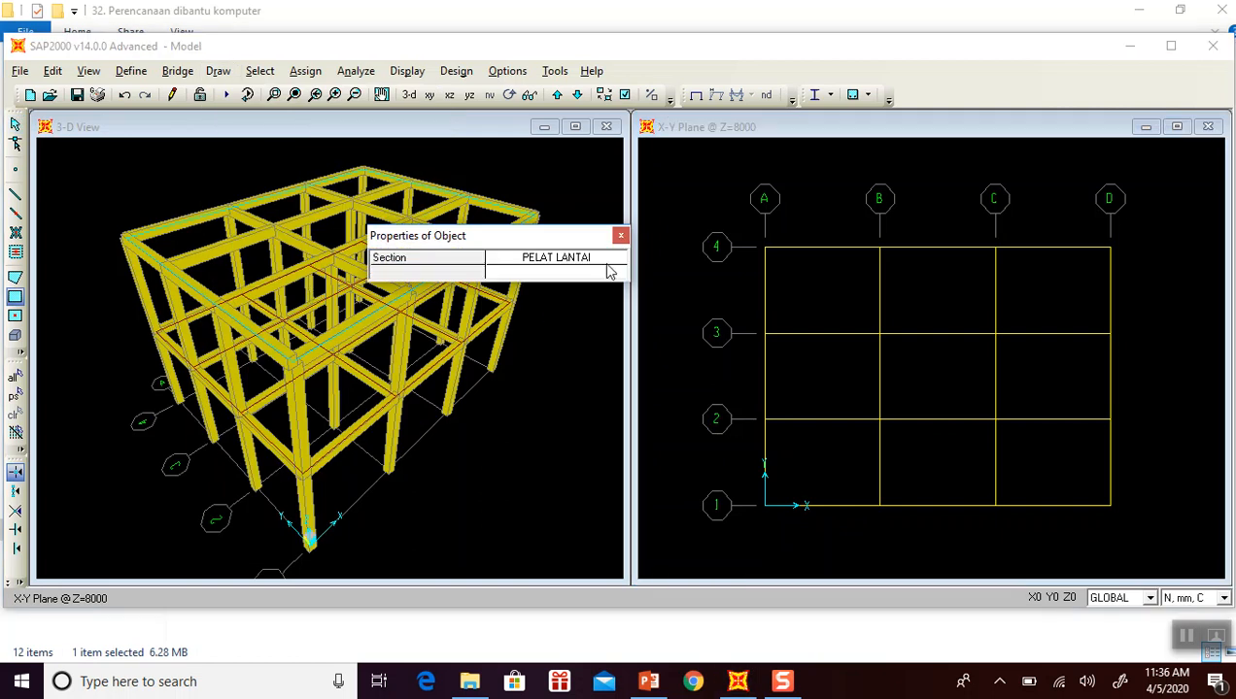
{"action": "left_click", "coordinate": [600, 264]}
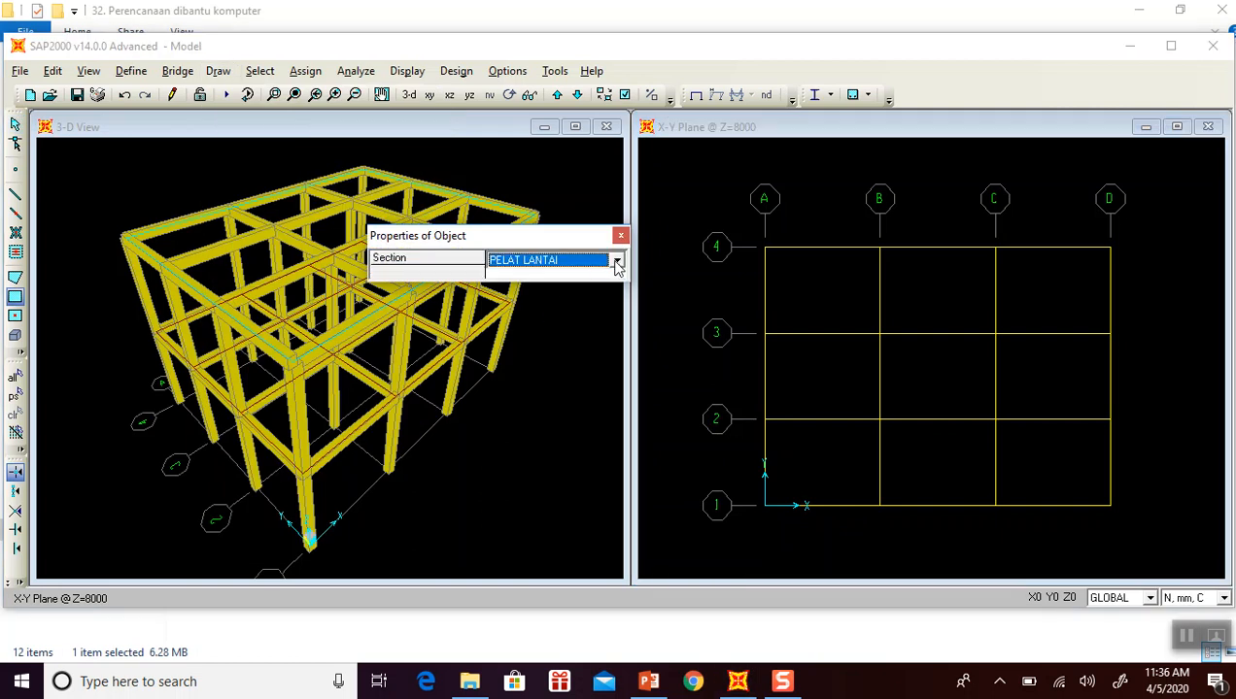
{"action": "left_click", "coordinate": [616, 261]}
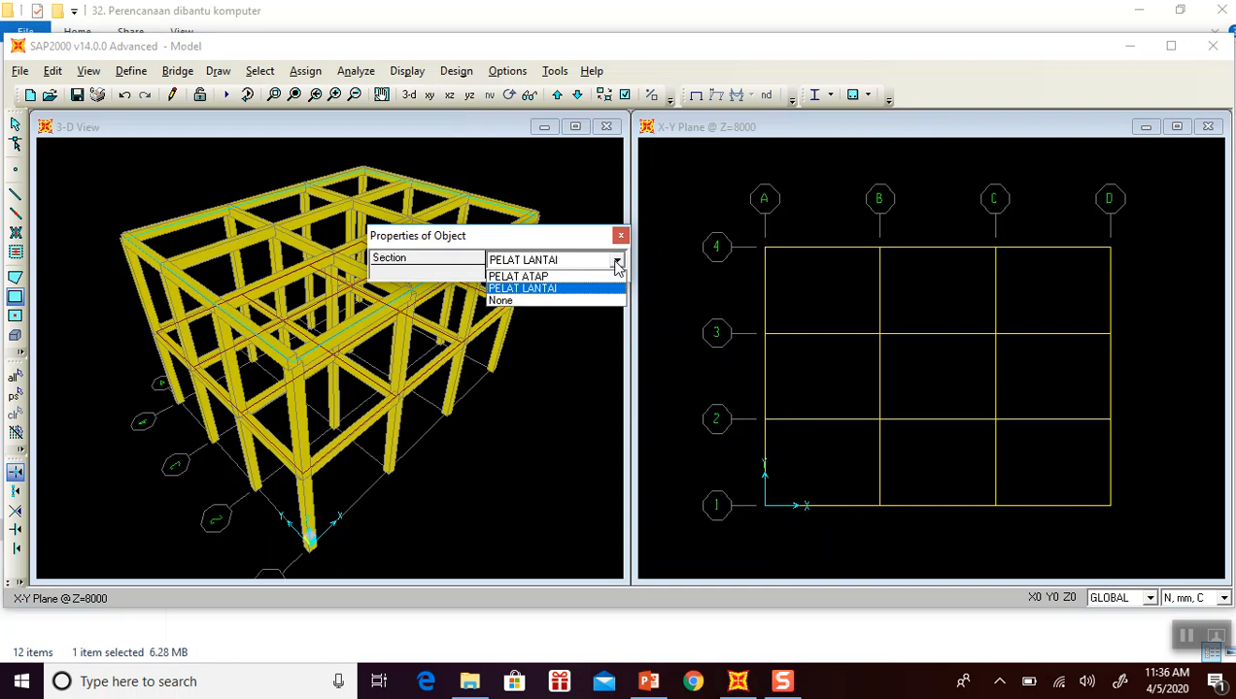
{"action": "left_click", "coordinate": [564, 281]}
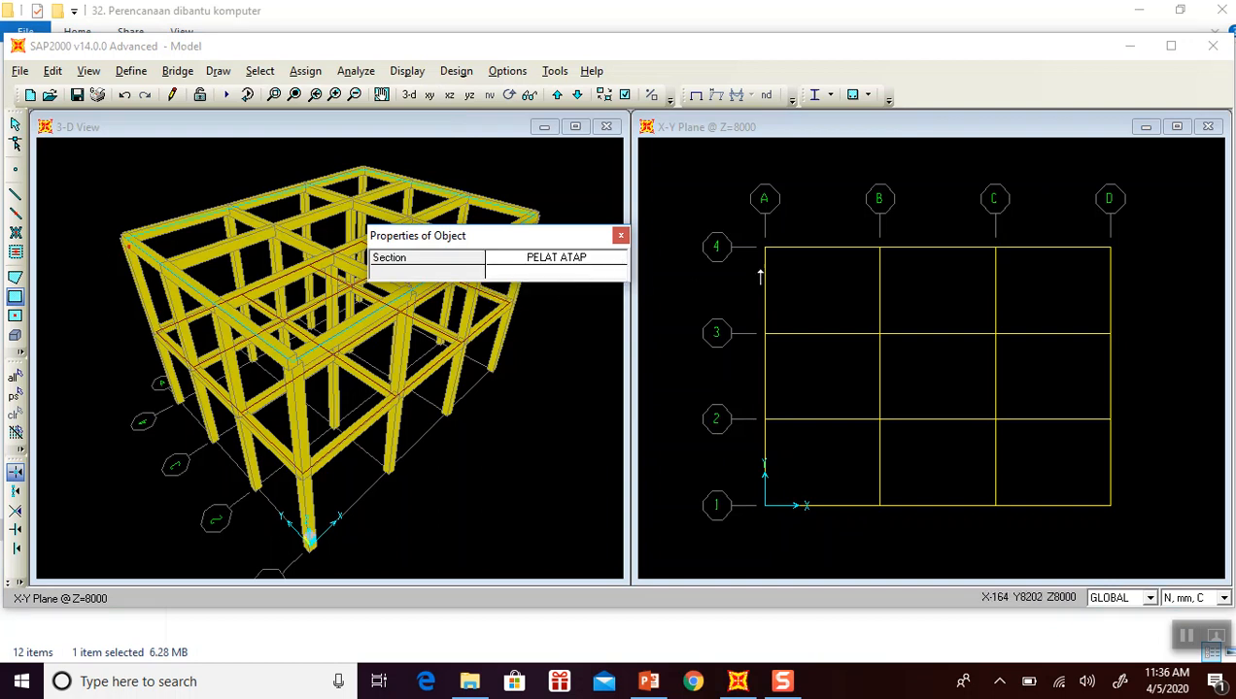
Draw six rectangular PELAT ATAP slabs, one per bay from A to D, between grid lines 4 and 2 at Z=8000.
{"action": "left_click_drag", "start_coordinate": [767, 250], "coordinate": [878, 334]}
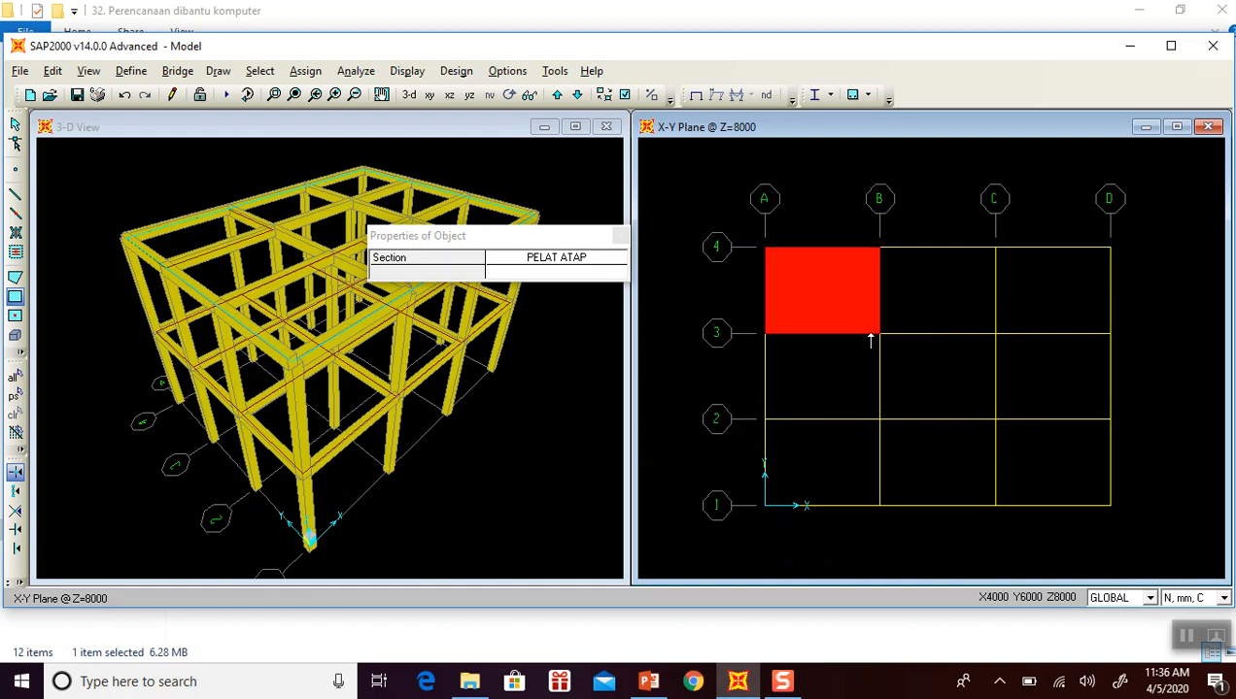
{"action": "left_click_drag", "start_coordinate": [878, 252], "coordinate": [994, 333]}
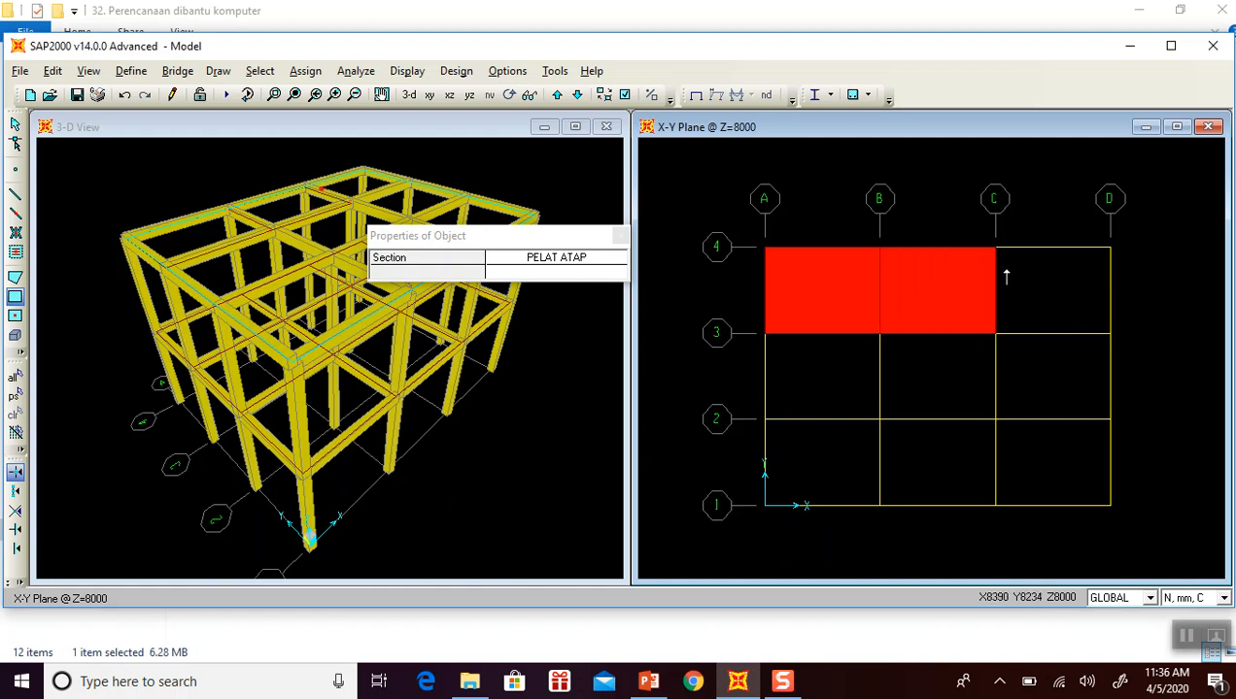
{"action": "left_click_drag", "start_coordinate": [999, 257], "coordinate": [1108, 333]}
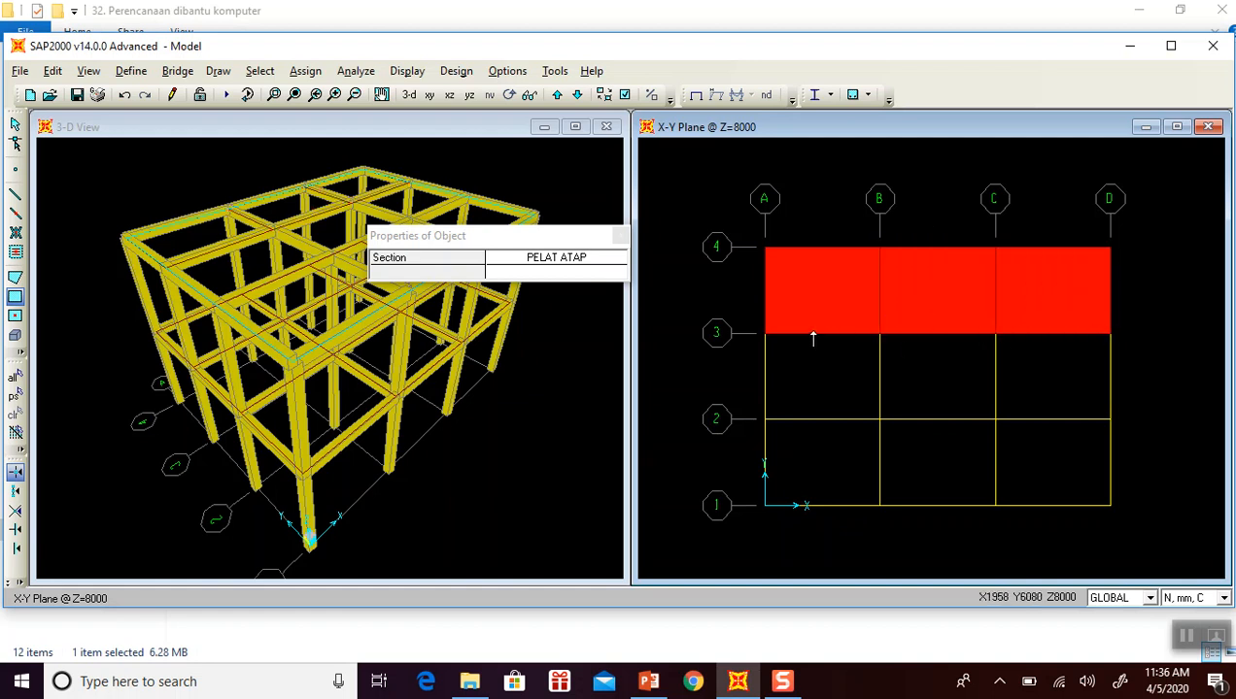
{"action": "left_click_drag", "start_coordinate": [774, 335], "coordinate": [879, 419]}
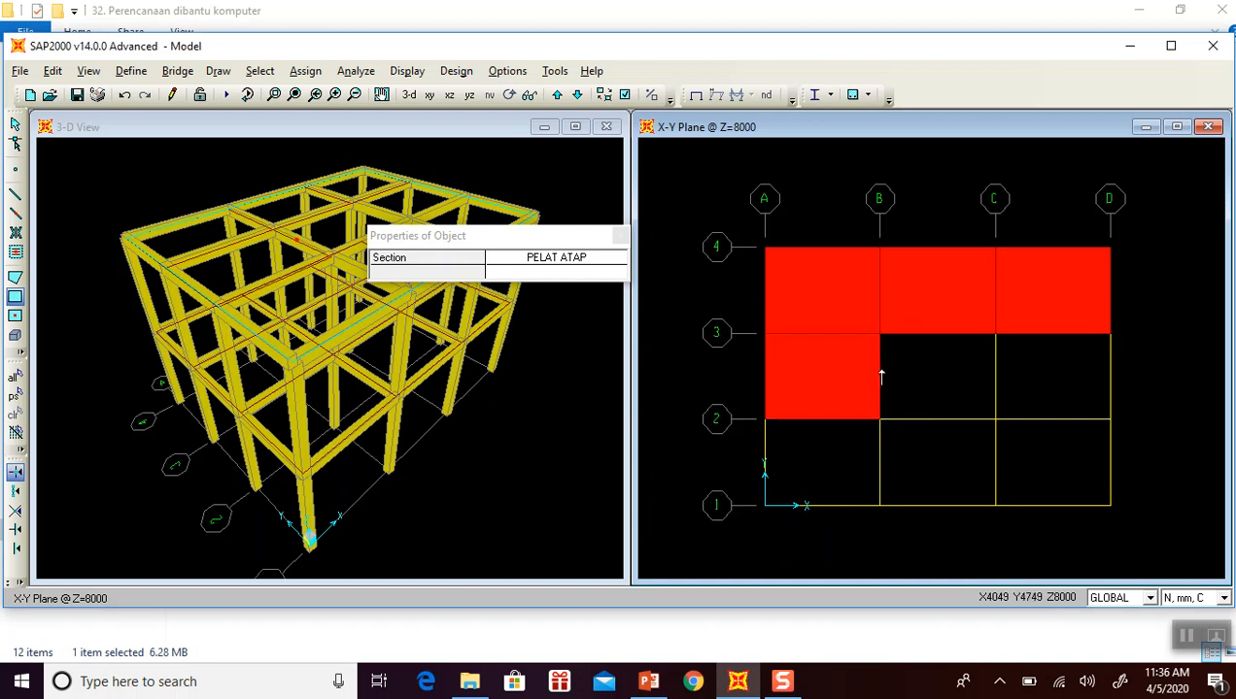
{"action": "left_click_drag", "start_coordinate": [879, 336], "coordinate": [995, 419]}
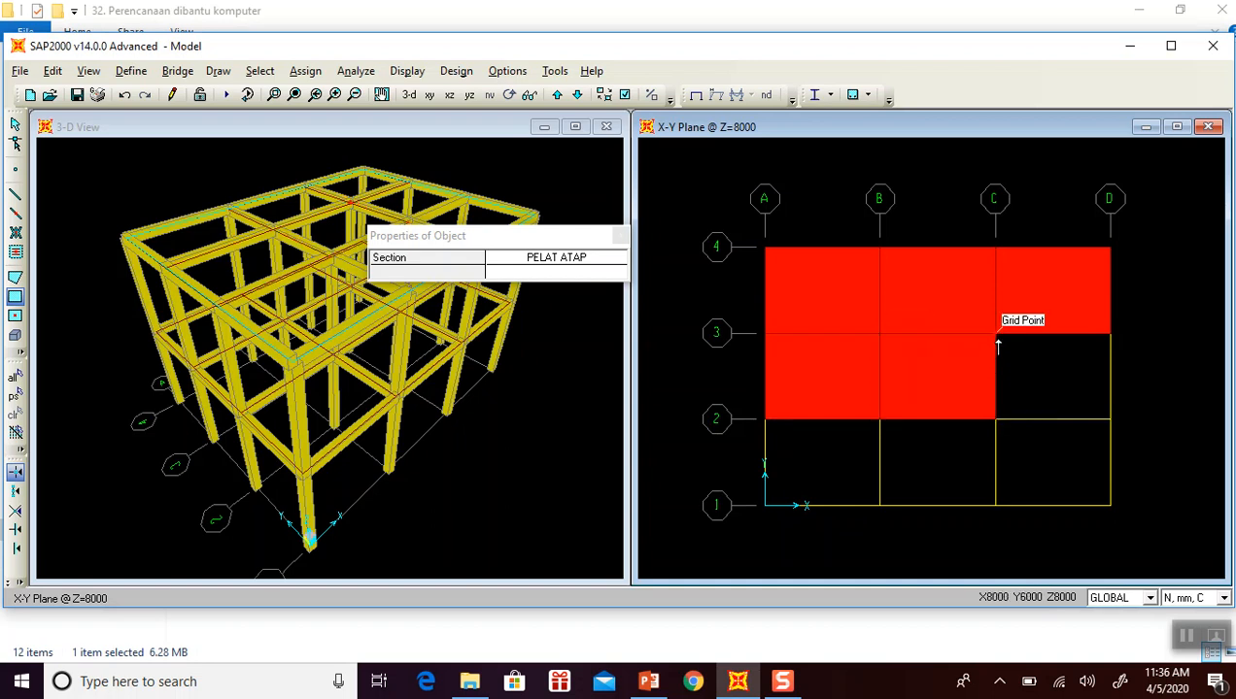
{"action": "left_click_drag", "start_coordinate": [1034, 379], "coordinate": [1110, 418]}
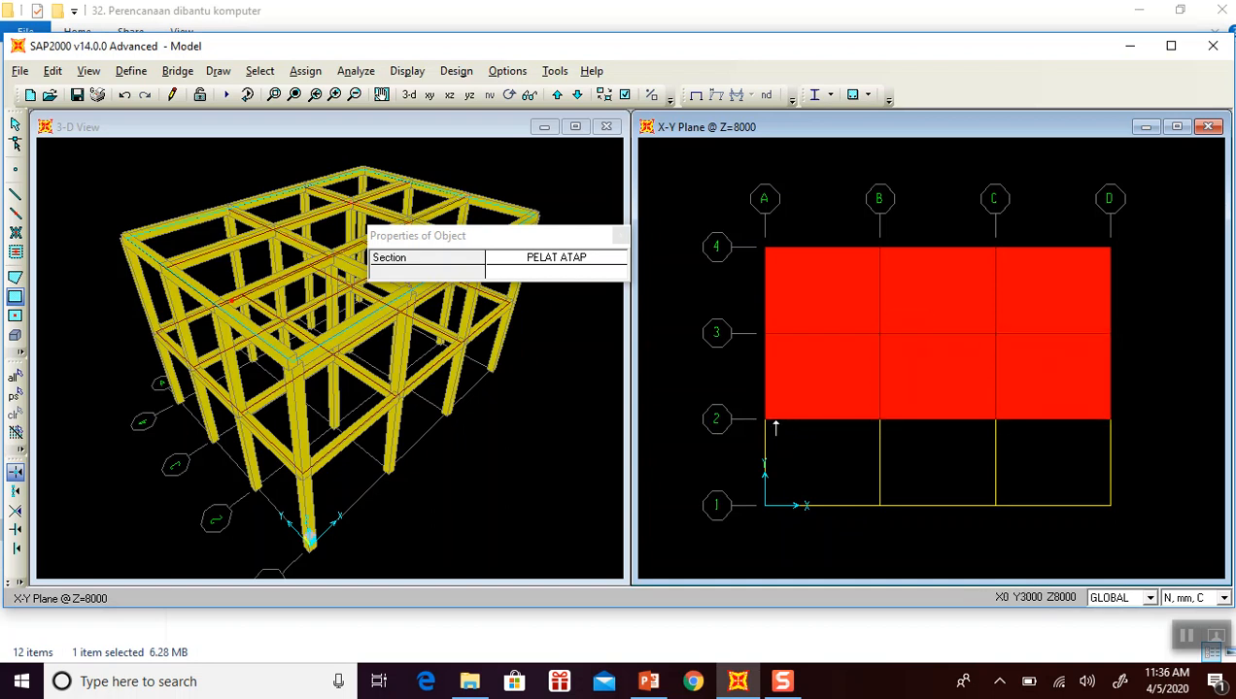
Draw the three PELAT ATAP slabs between grid lines 2 and 1, end area drawing, and check the slabs in the 3-D view.
{"action": "left_click_drag", "start_coordinate": [765, 420], "coordinate": [879, 505]}
{"action": "left_click_drag", "start_coordinate": [879, 418], "coordinate": [995, 505]}
{"action": "left_click_drag", "start_coordinate": [995, 419], "coordinate": [1108, 505]}
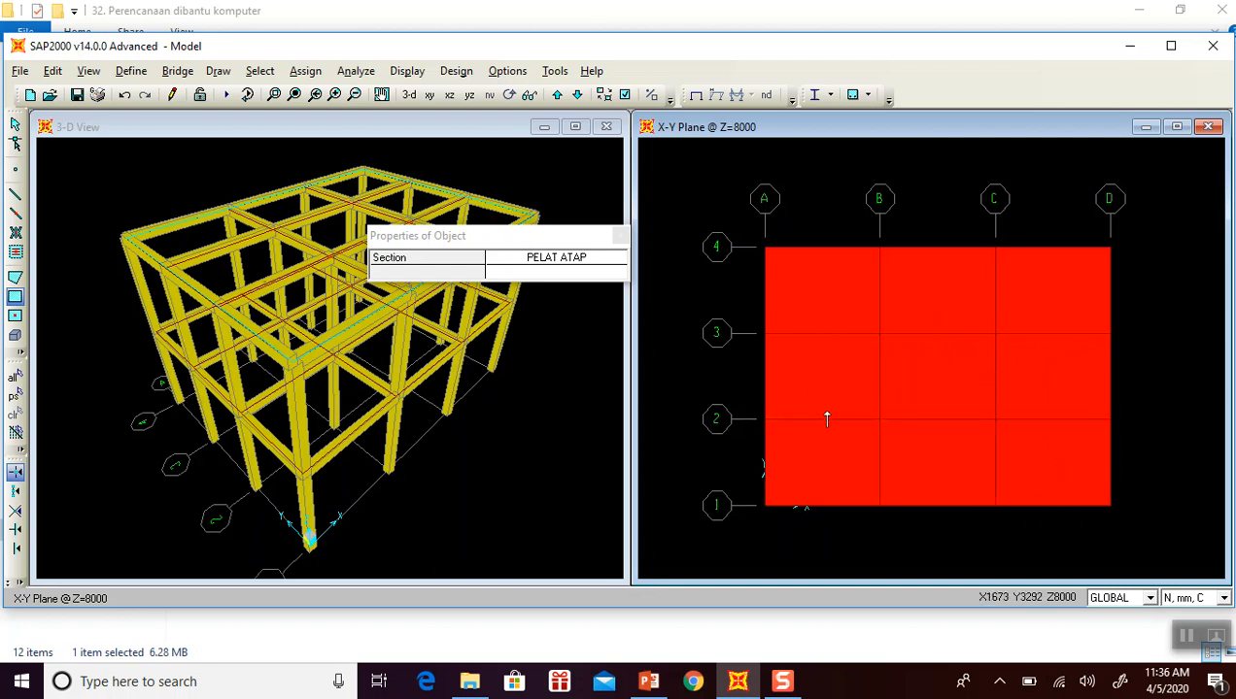
{"action": "key", "text": "Escape"}
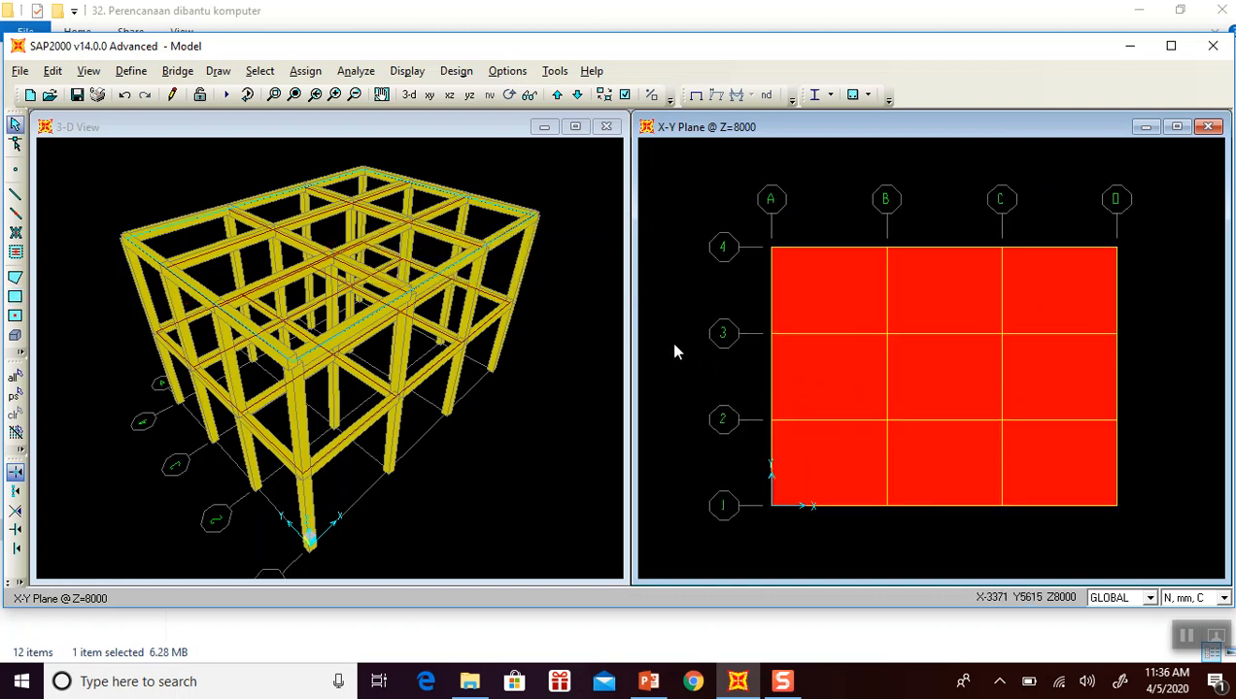
{"action": "left_click", "coordinate": [583, 360]}
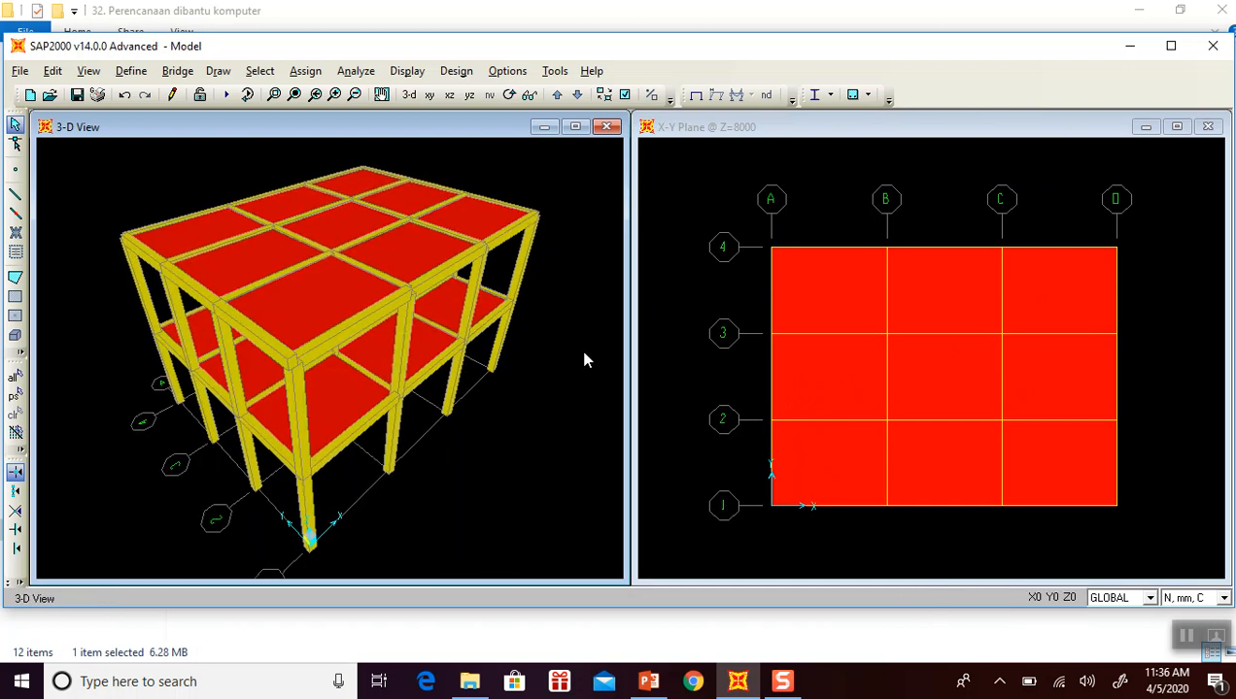
{"action": "left_click", "coordinate": [684, 291]}
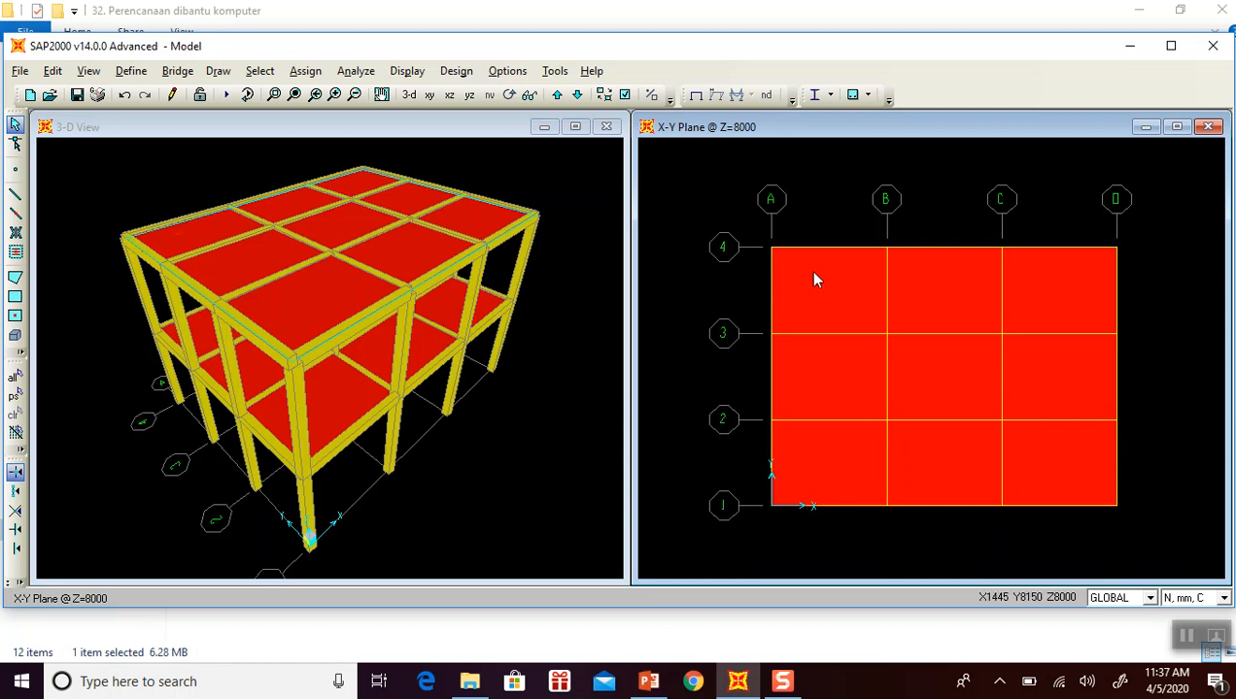
Show the X-Y plan at Z=4000 and turn on section names for its areas and frames.
{"action": "left_click", "coordinate": [576, 94]}
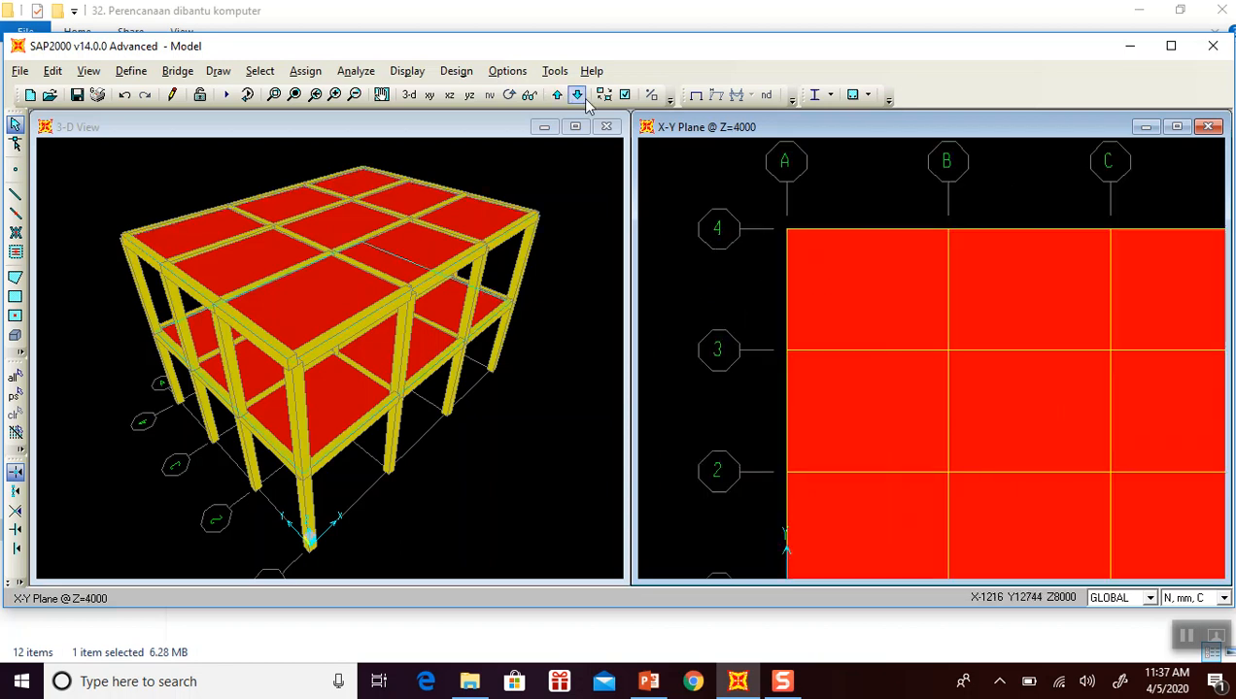
{"action": "scroll", "coordinate": [870, 314], "scroll_direction": "down", "scroll_amount": 5}
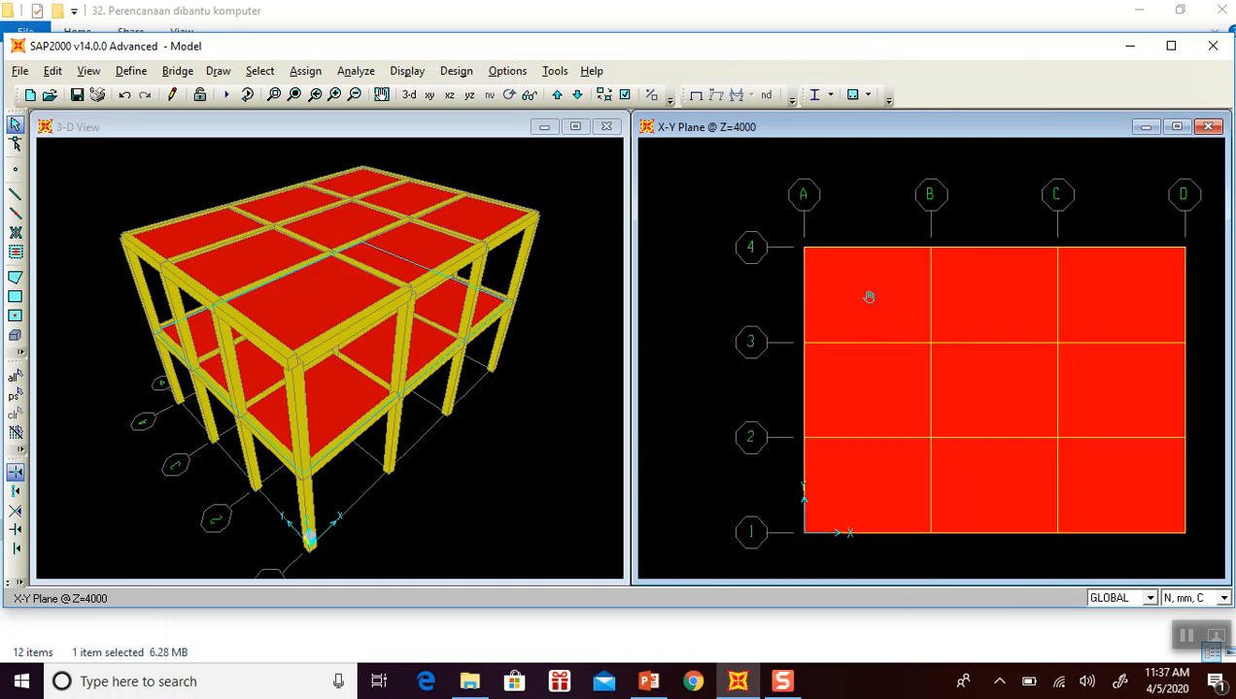
{"action": "middle_click_drag", "start_coordinate": [874, 303], "coordinate": [820, 285]}
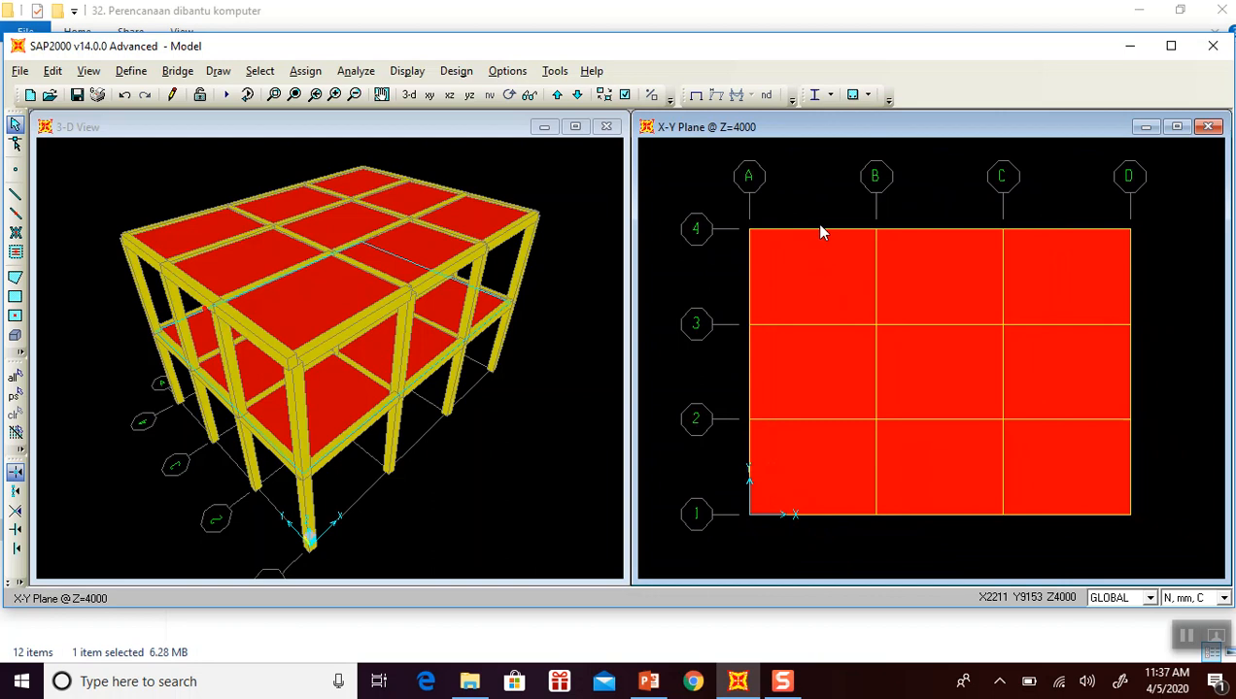
{"action": "left_click", "coordinate": [624, 94]}
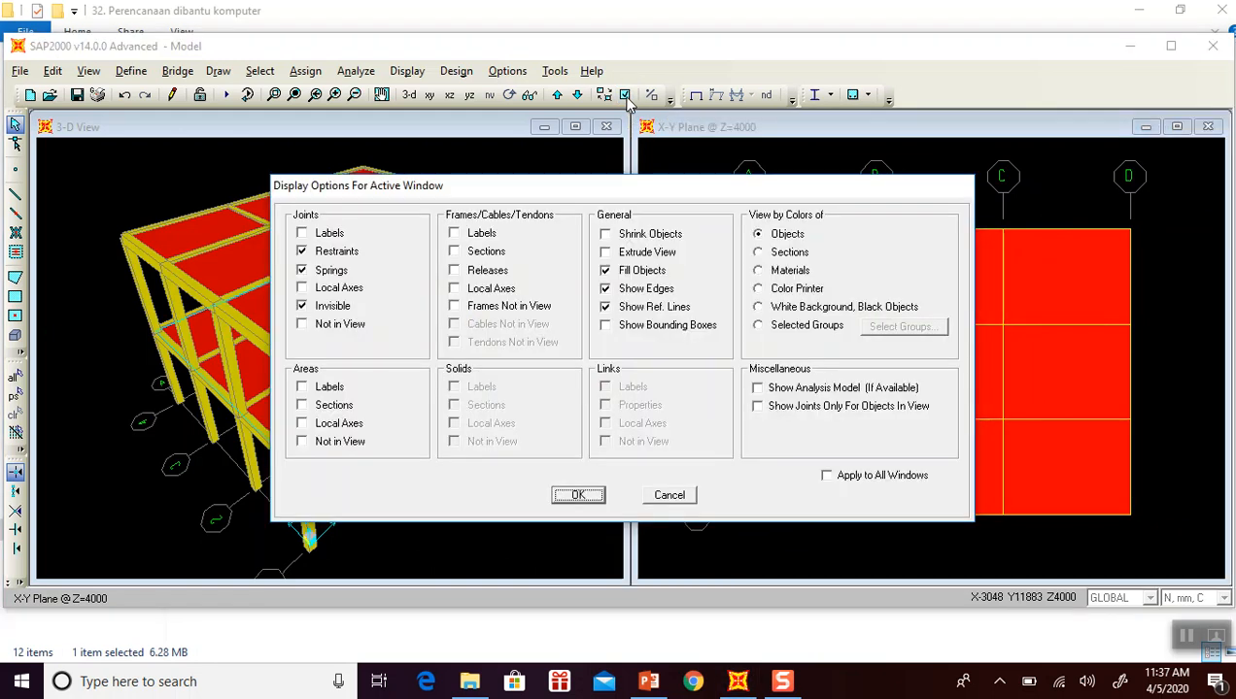
{"action": "left_click_drag", "start_coordinate": [608, 190], "coordinate": [413, 124]}
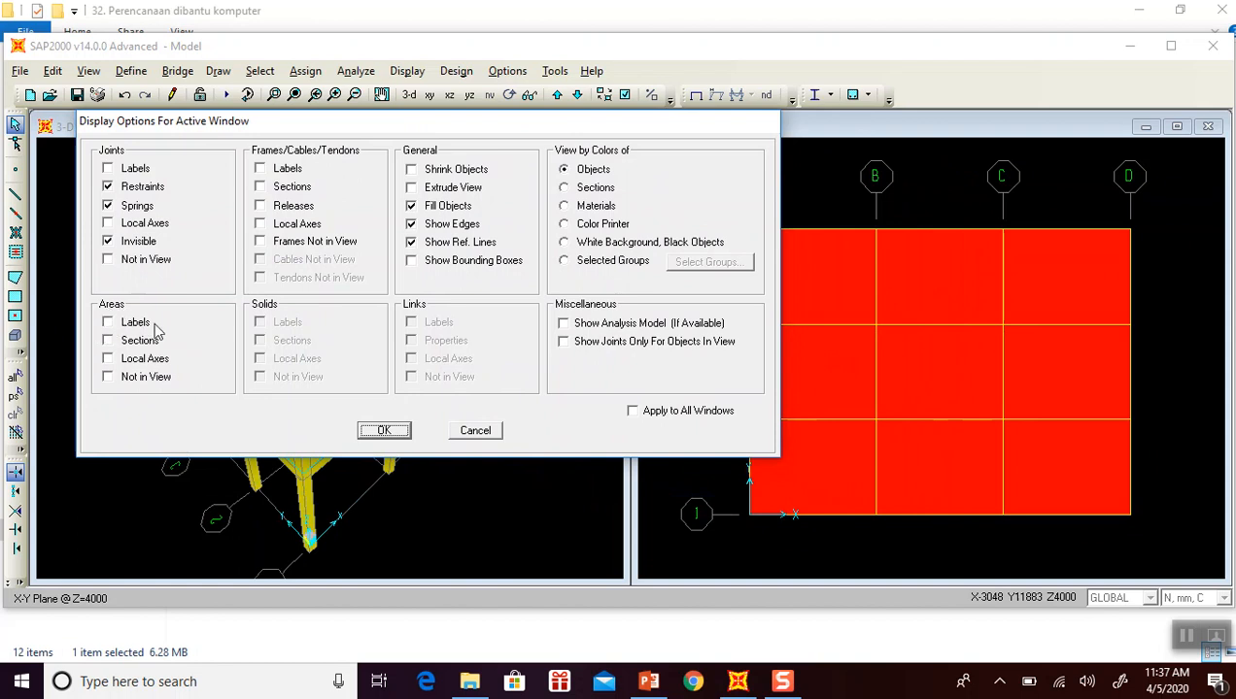
{"action": "left_click", "coordinate": [107, 342]}
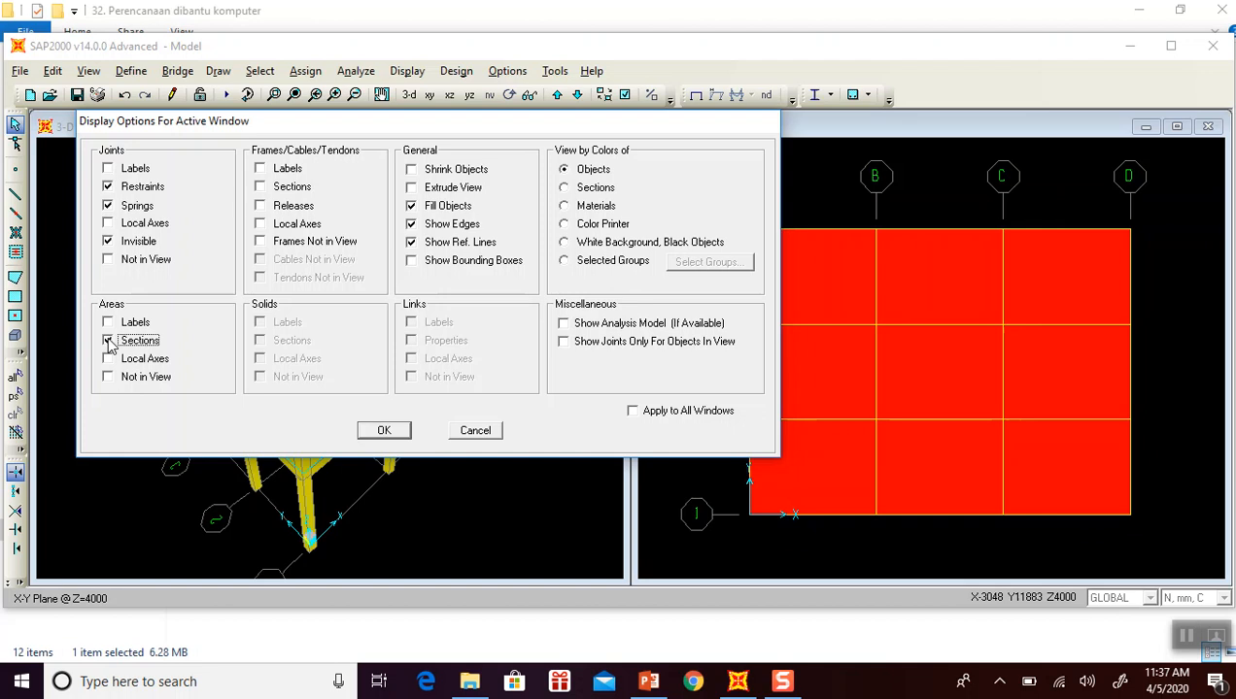
{"action": "left_click", "coordinate": [108, 341]}
{"action": "left_click", "coordinate": [262, 187]}
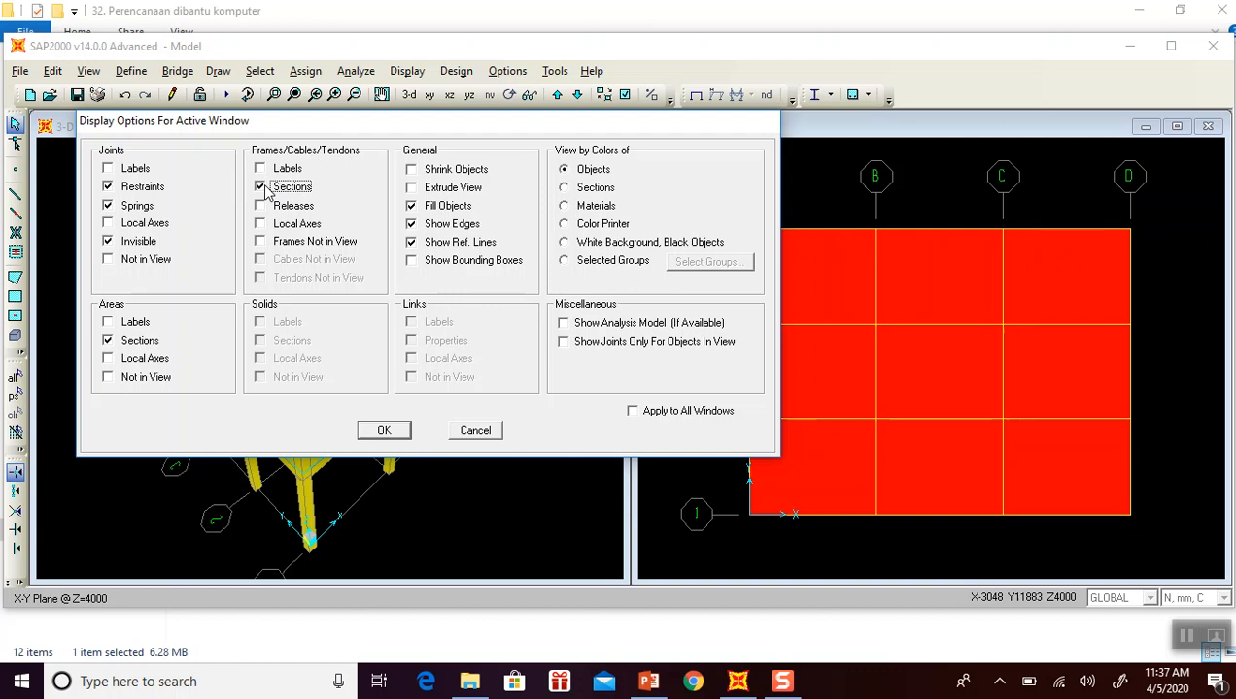
{"action": "left_click", "coordinate": [384, 432]}
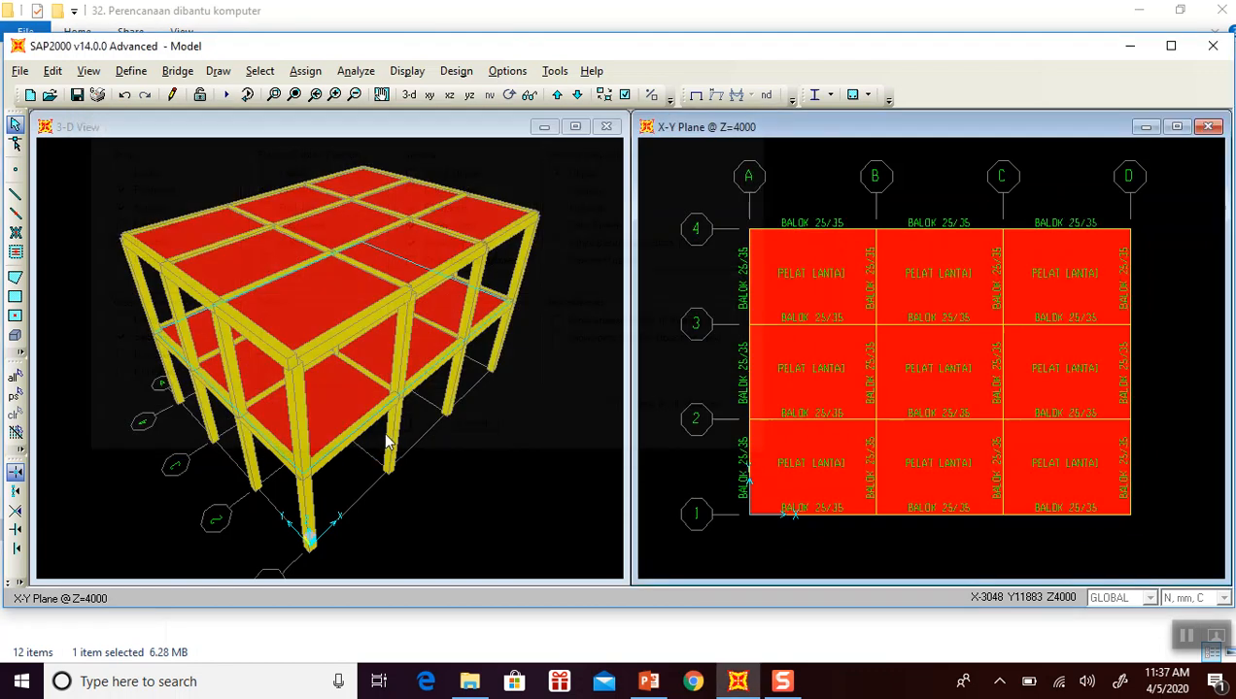
Check the section names in the X-Y plan at Z=8000 and in the X-Z elevations at Y=0 and Y=3000.
{"action": "scroll", "coordinate": [929, 510], "scroll_direction": "up", "scroll_amount": 2}
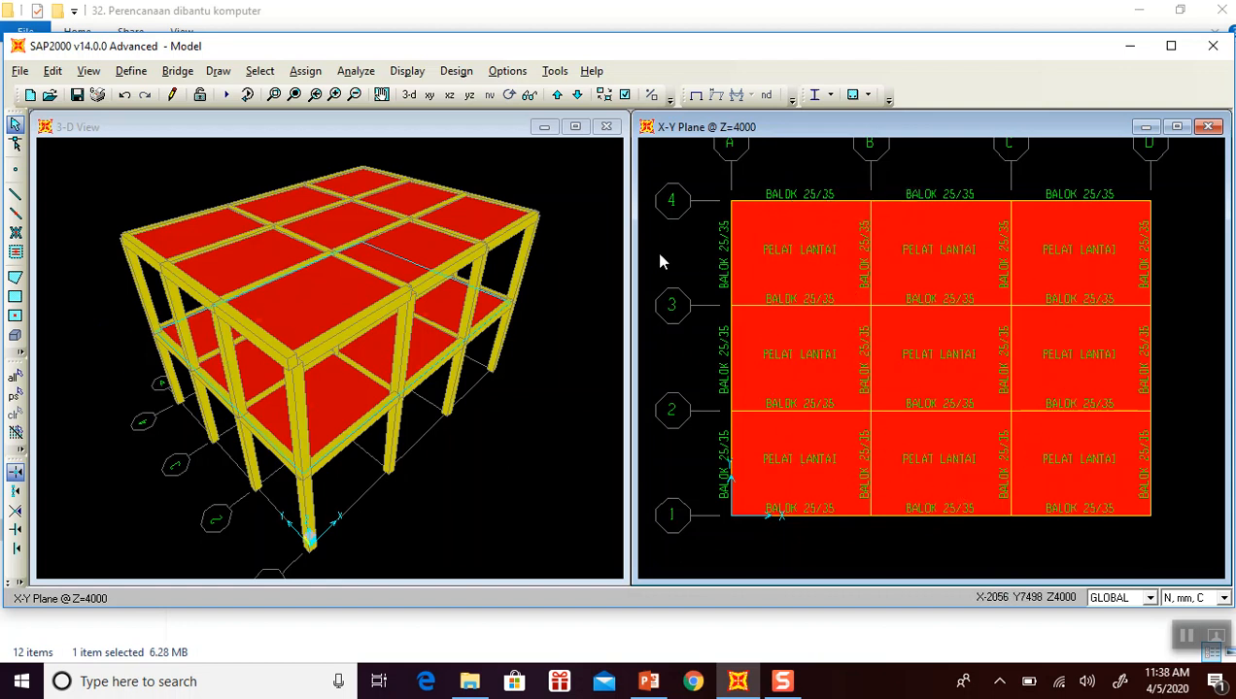
{"action": "left_click", "coordinate": [556, 94]}
{"action": "scroll", "coordinate": [707, 286], "scroll_direction": "down", "scroll_amount": 3}
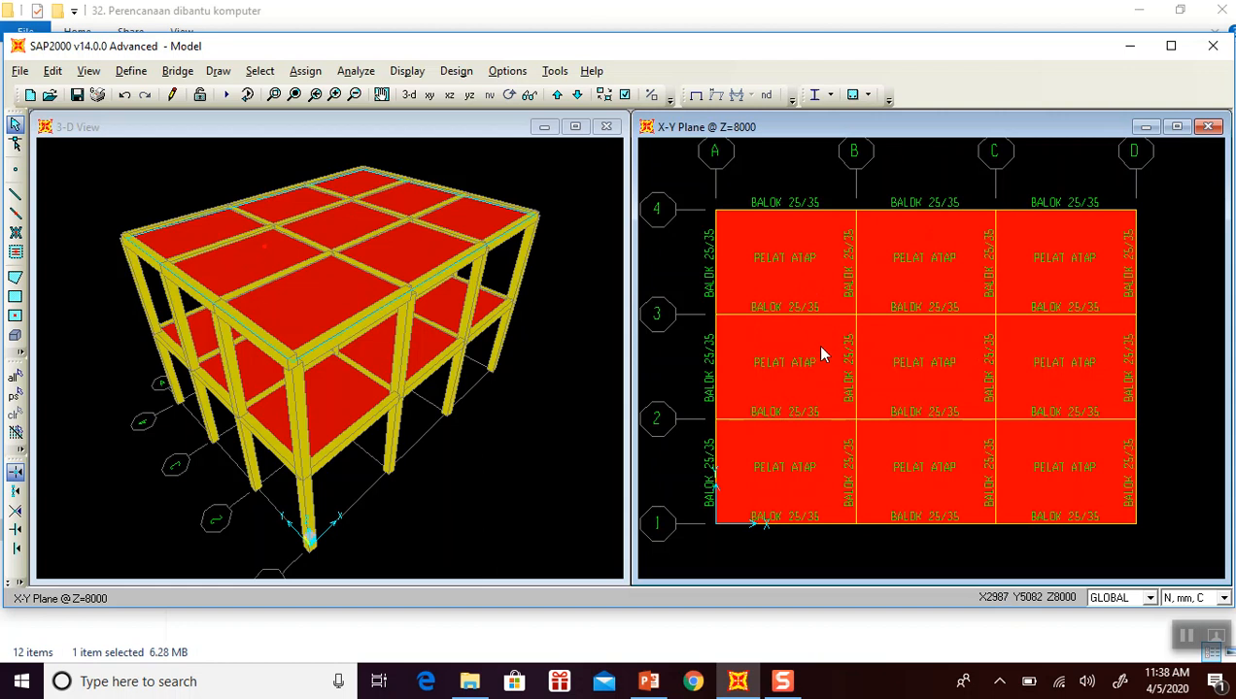
{"action": "left_click", "coordinate": [449, 95]}
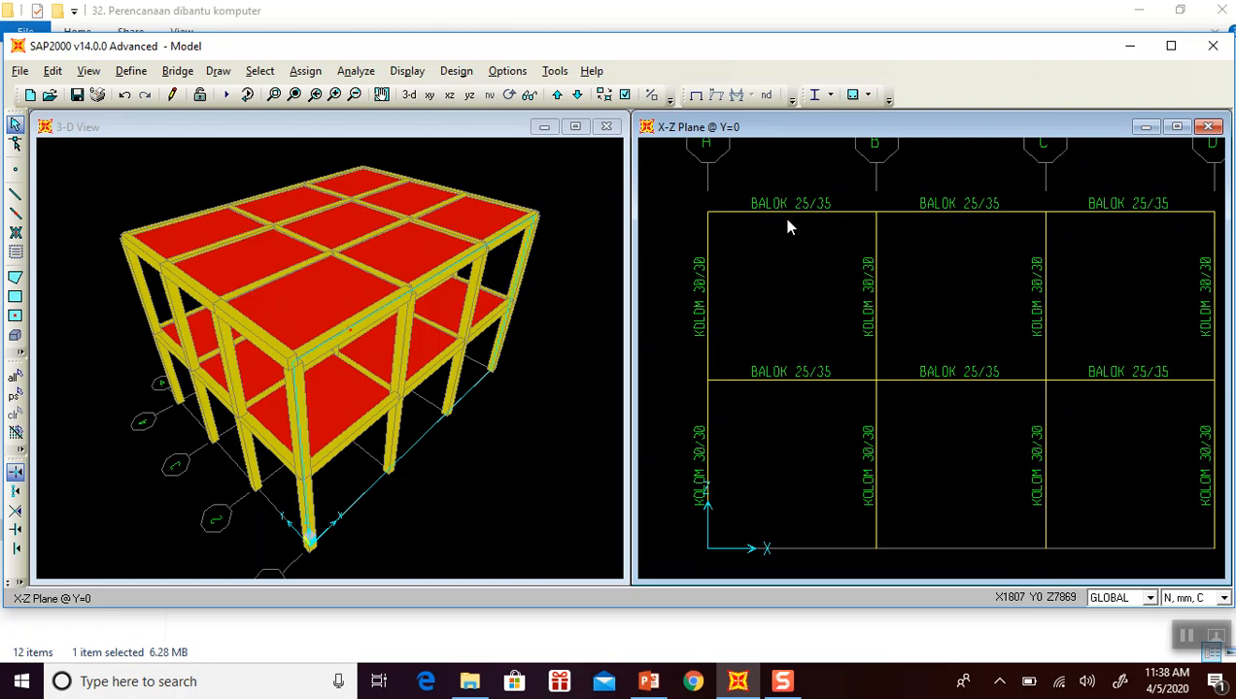
{"action": "scroll", "coordinate": [789, 386], "scroll_direction": "down", "scroll_amount": 2}
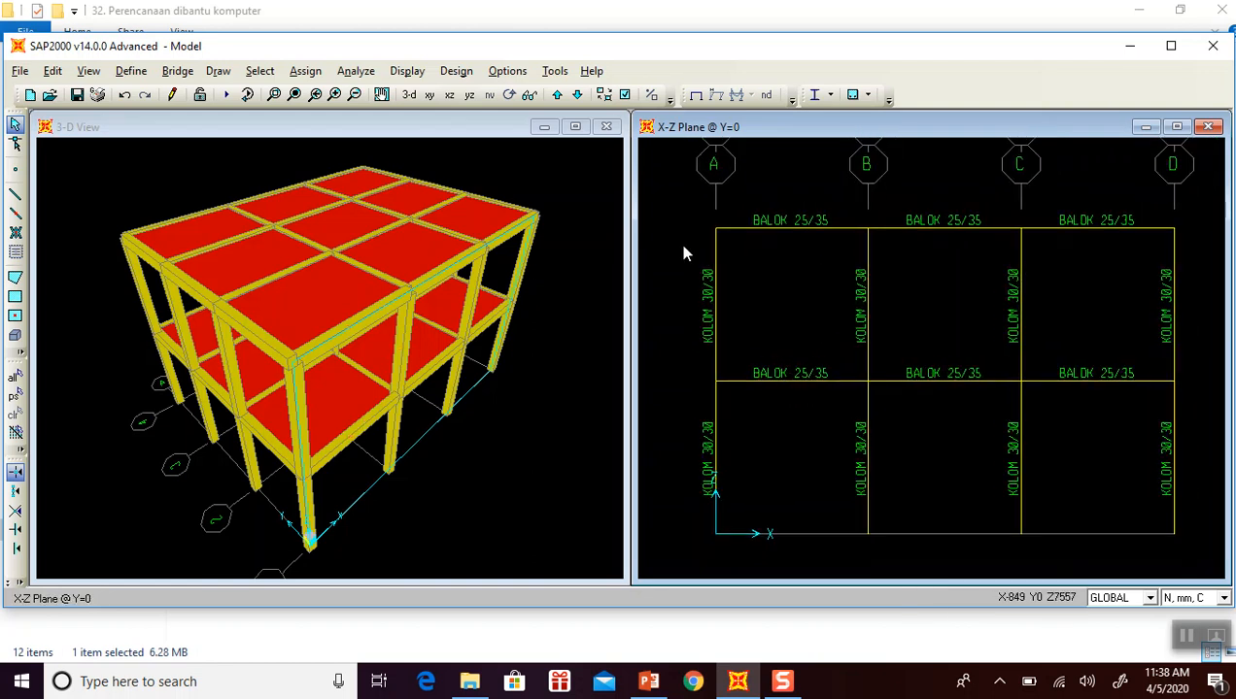
{"action": "left_click", "coordinate": [558, 94]}
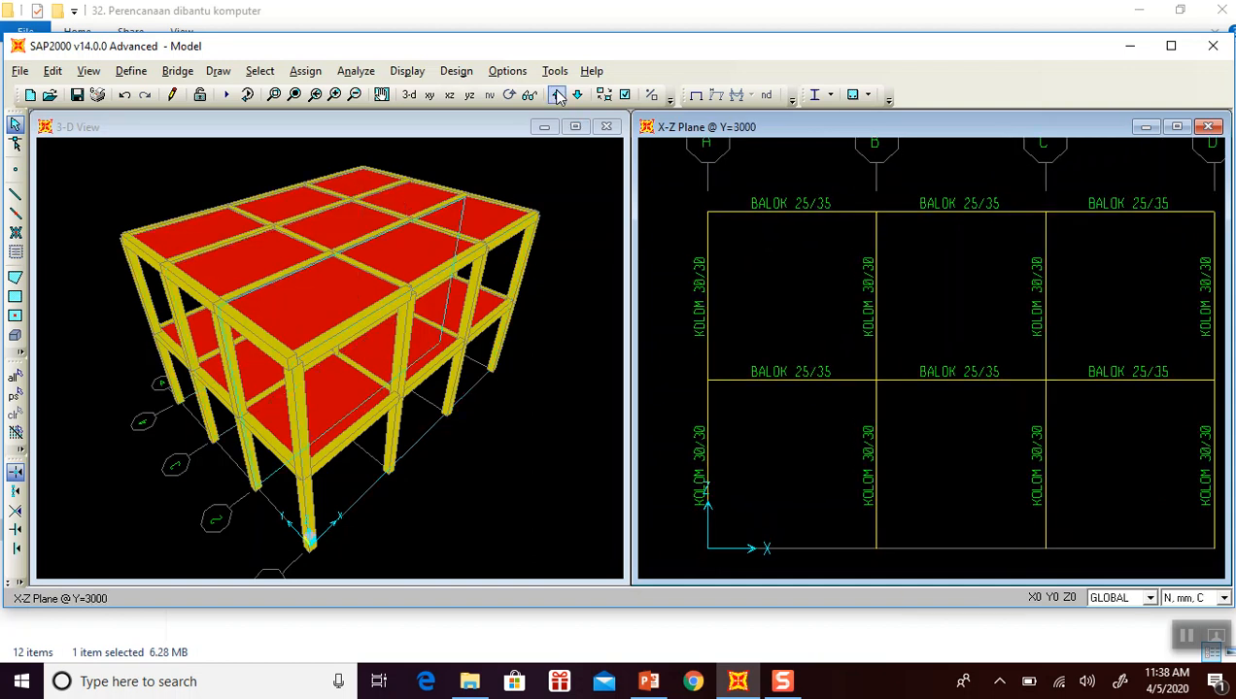
{"action": "left_click", "coordinate": [556, 94]}
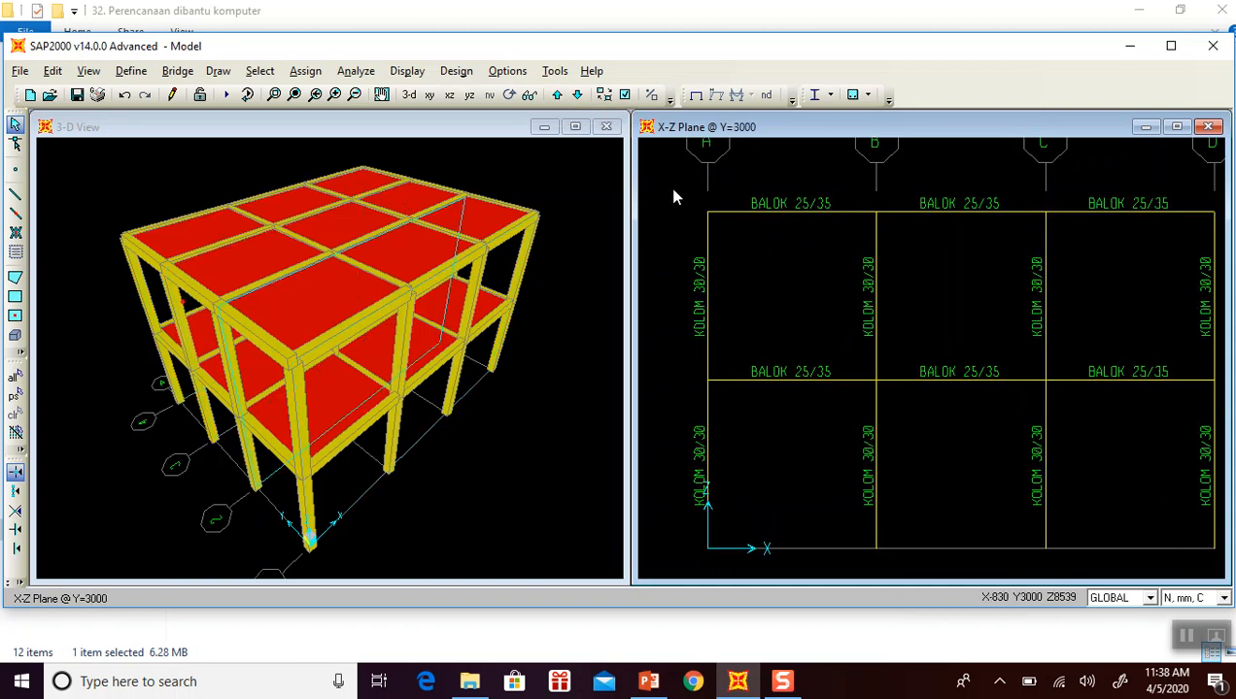
{"action": "scroll", "coordinate": [672, 190], "scroll_direction": "down", "scroll_amount": 1}
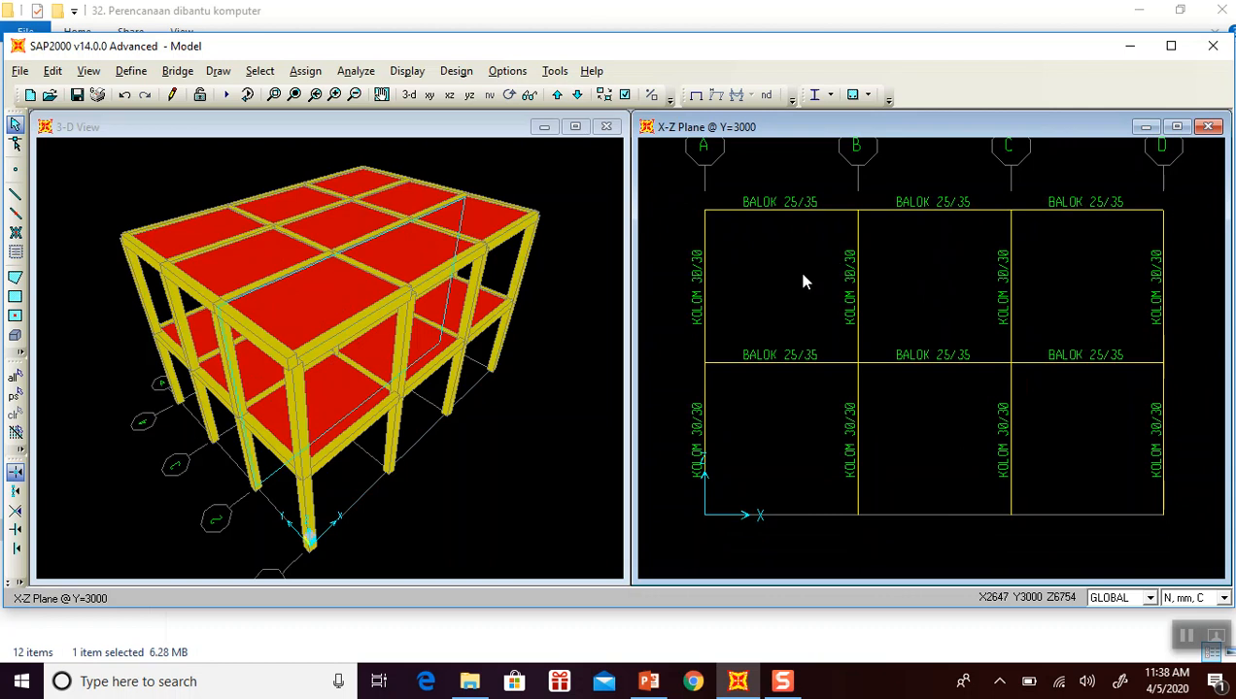
Turn off the frame and area section names and return to the X-Y plan at Z=8000.
{"action": "left_click", "coordinate": [624, 96]}
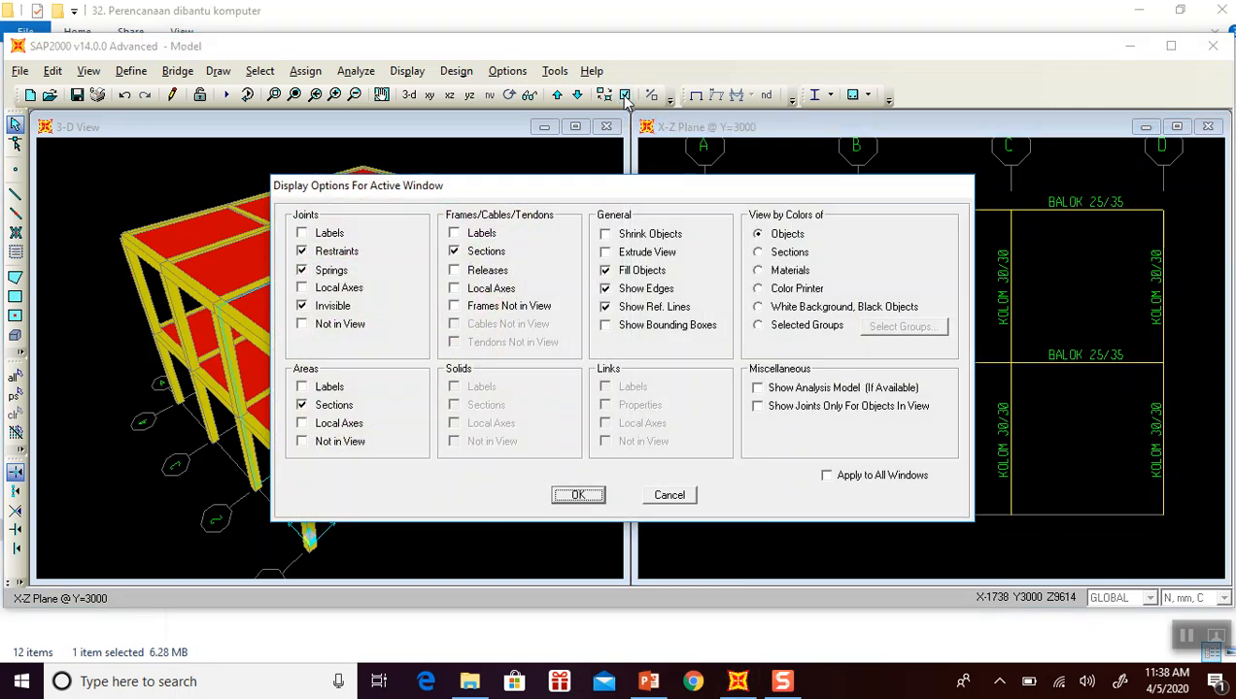
{"action": "left_click", "coordinate": [470, 255]}
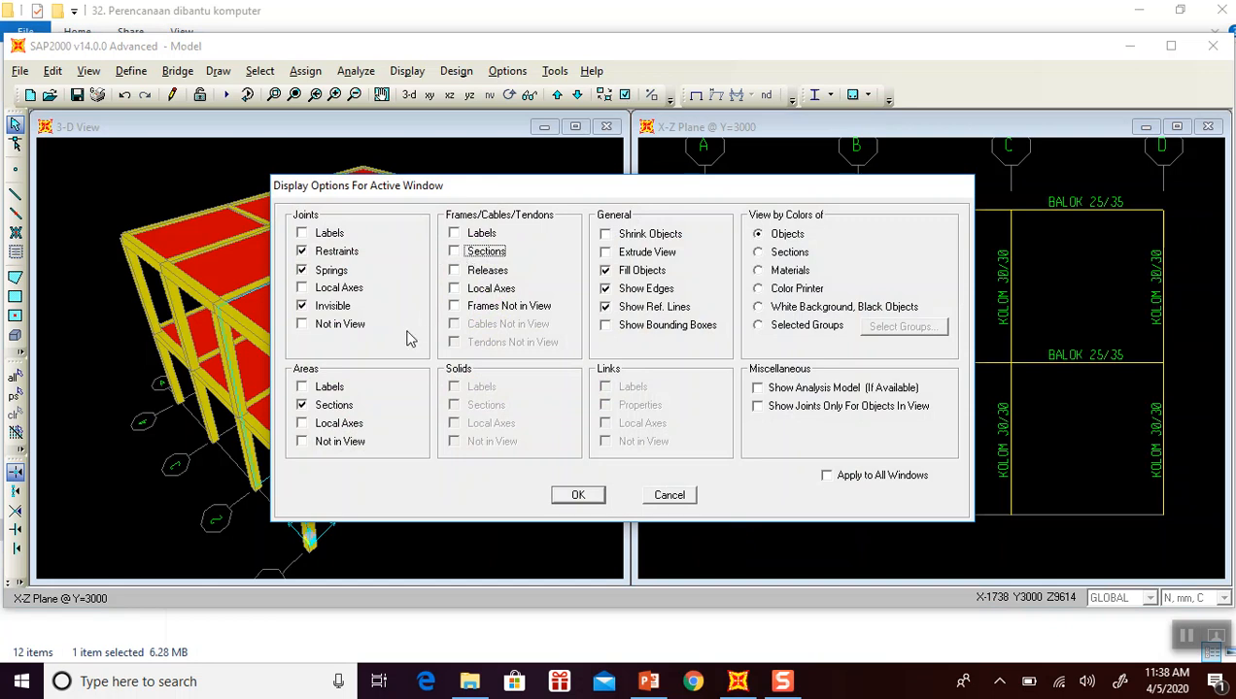
{"action": "left_click", "coordinate": [303, 407]}
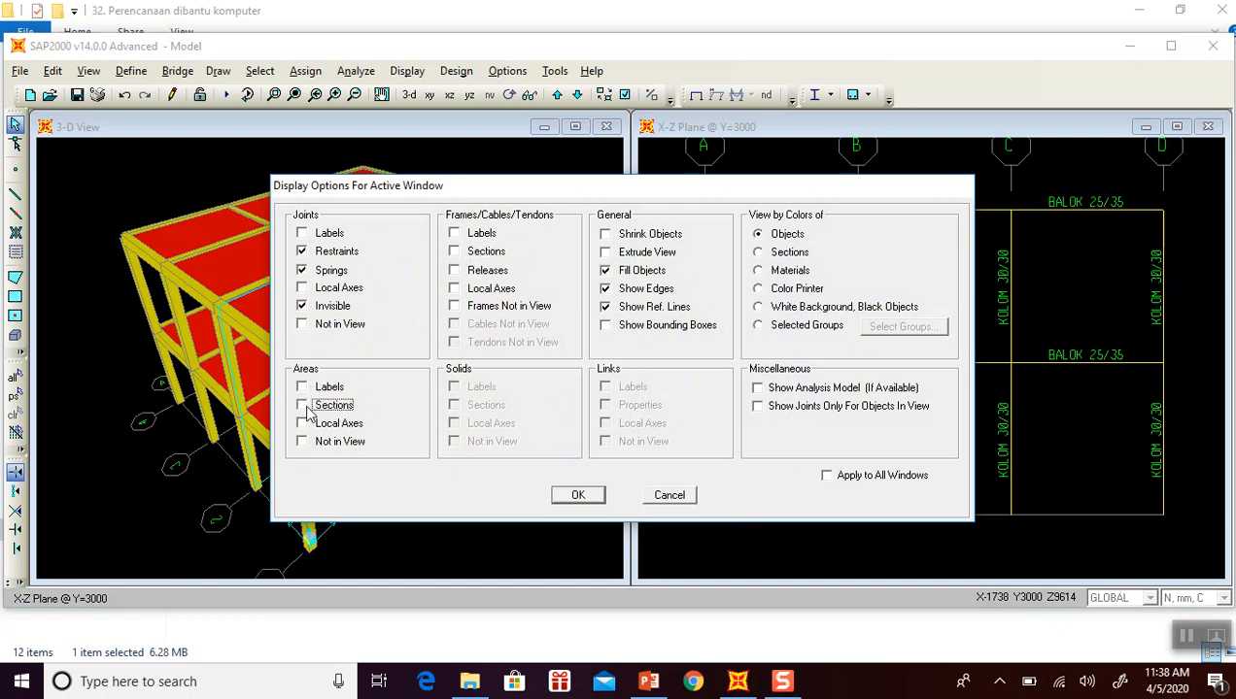
{"action": "left_click", "coordinate": [583, 497]}
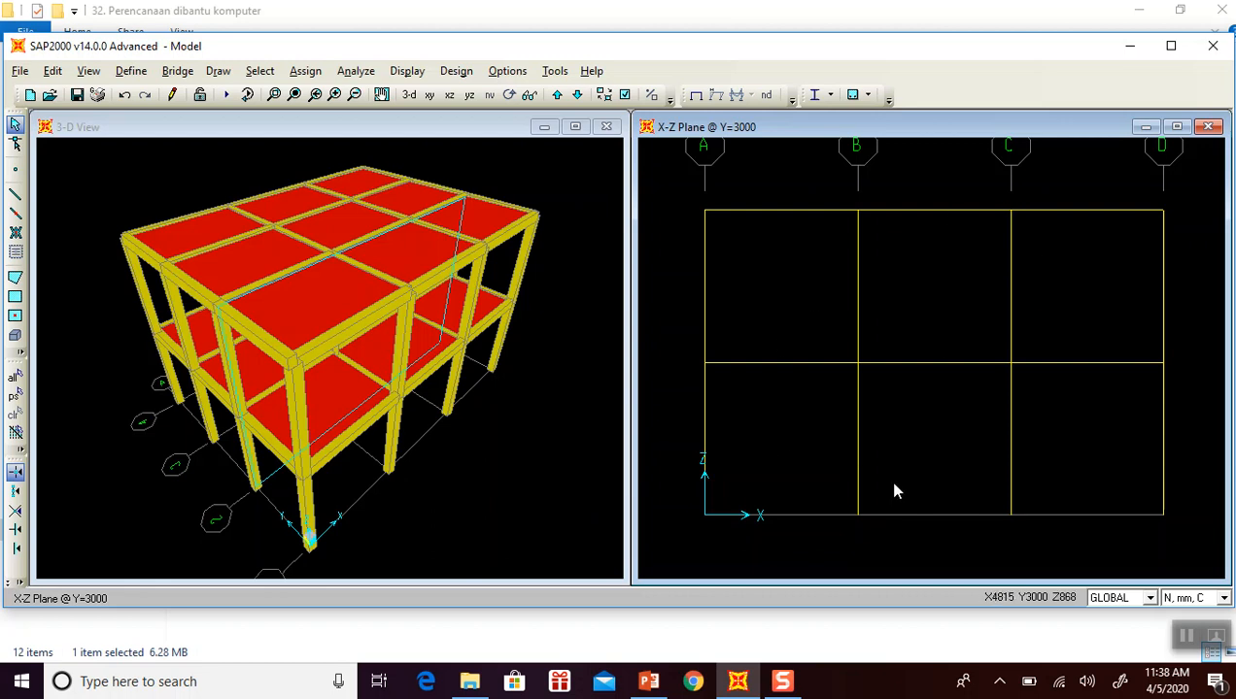
{"action": "left_click", "coordinate": [430, 95]}
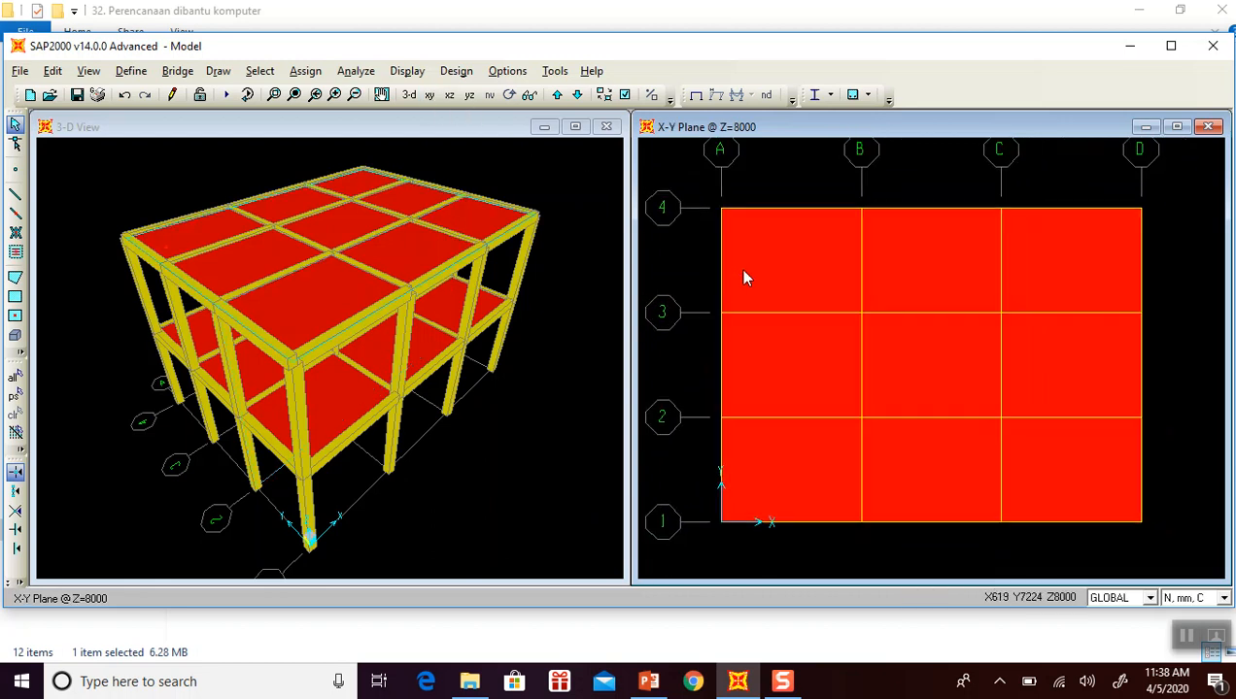
{"action": "middle_click_drag", "start_coordinate": [735, 278], "coordinate": [753, 290]}
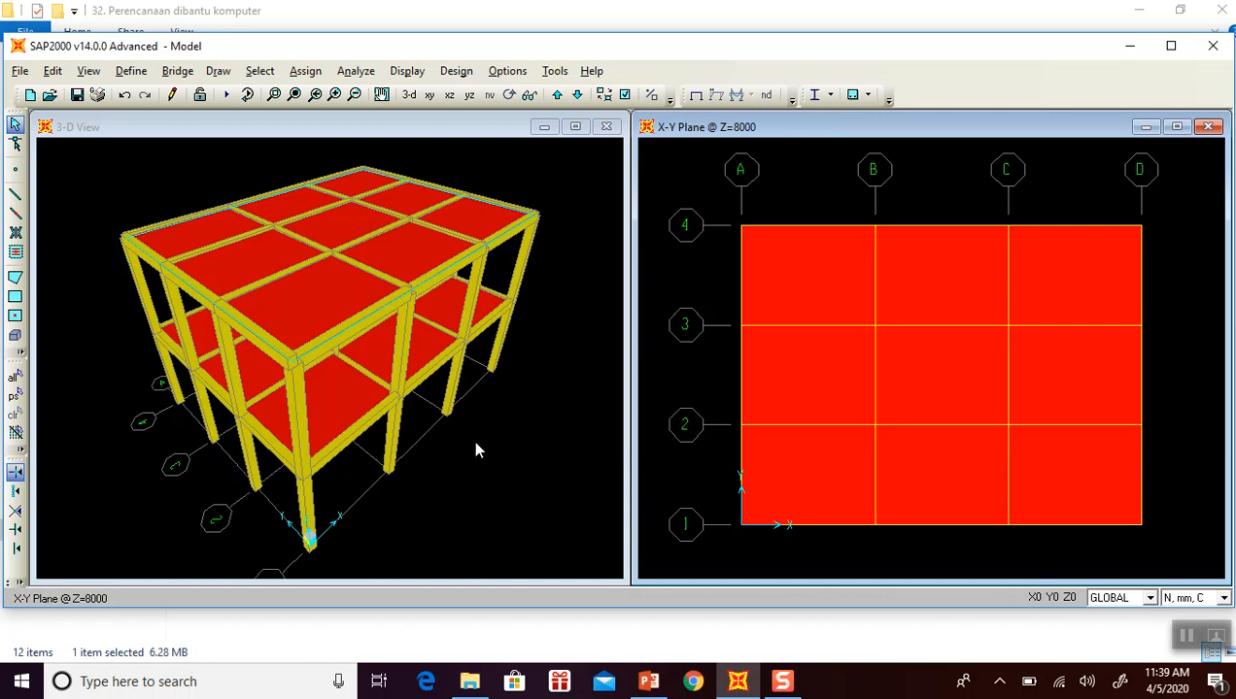
Show the X-Y plan at Z=0 and select all column base joints from A to D and 1 to 4.
{"action": "left_click", "coordinate": [507, 450]}
{"action": "scroll", "coordinate": [494, 422], "scroll_direction": "down", "scroll_amount": 1}
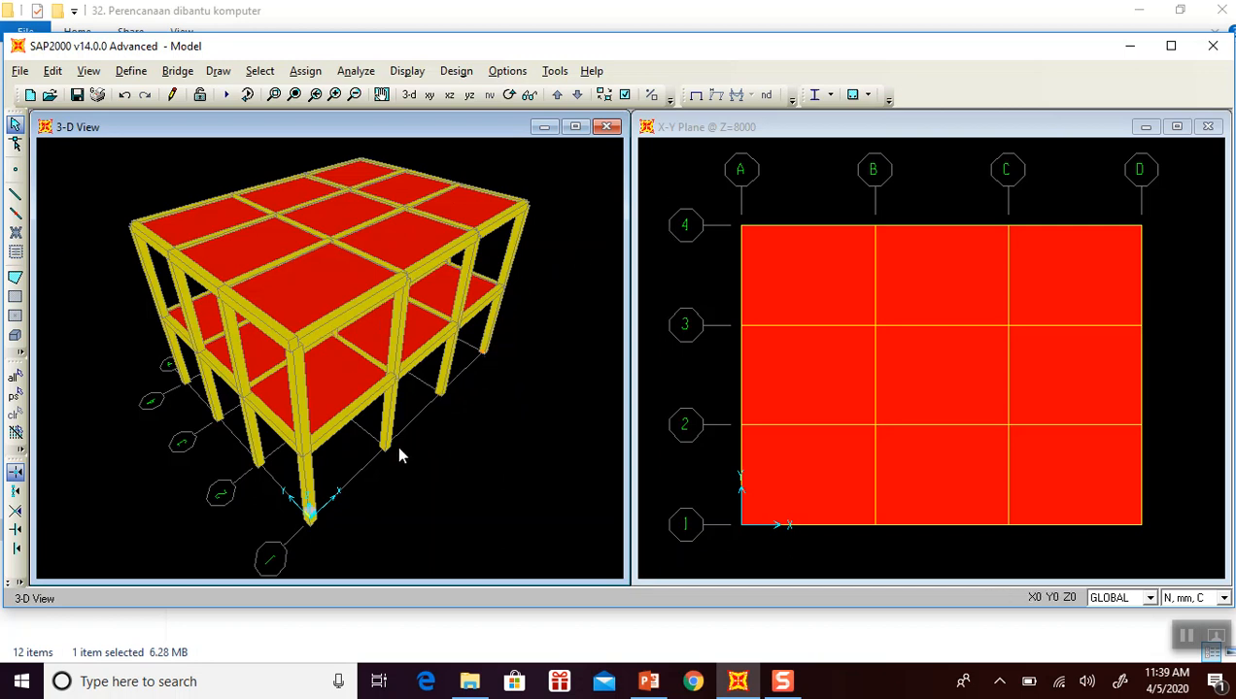
{"action": "left_click", "coordinate": [673, 193]}
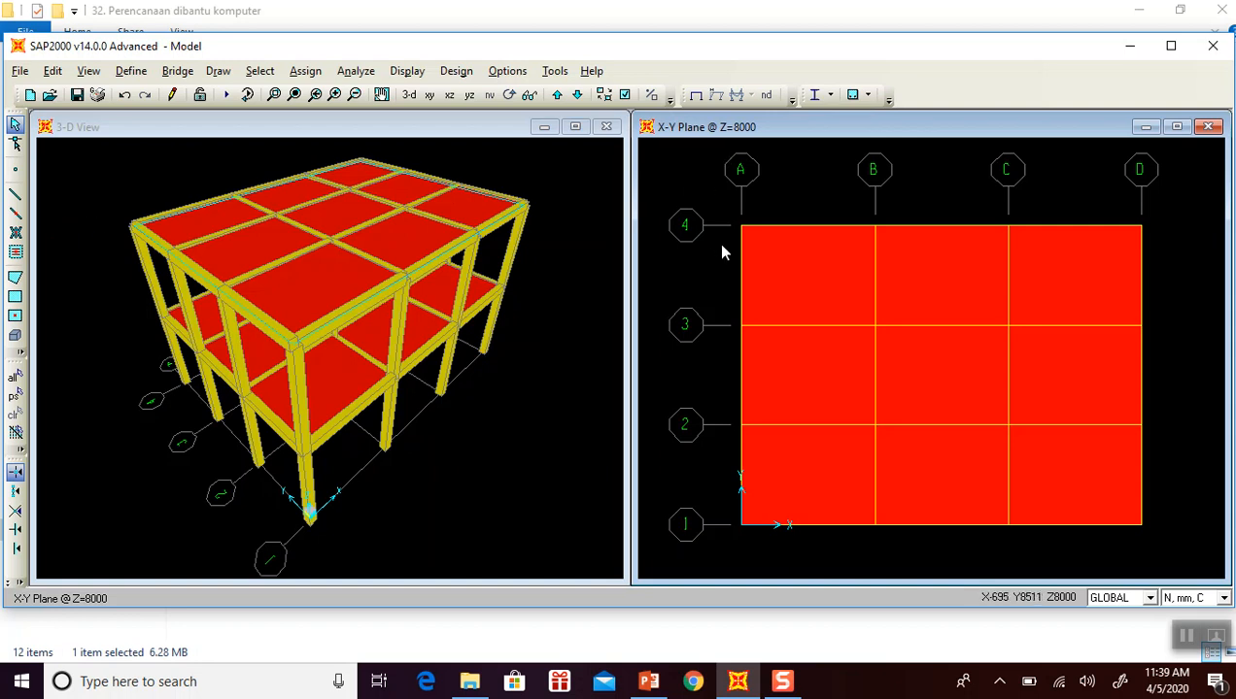
{"action": "left_click", "coordinate": [577, 95]}
{"action": "left_click", "coordinate": [577, 95]}
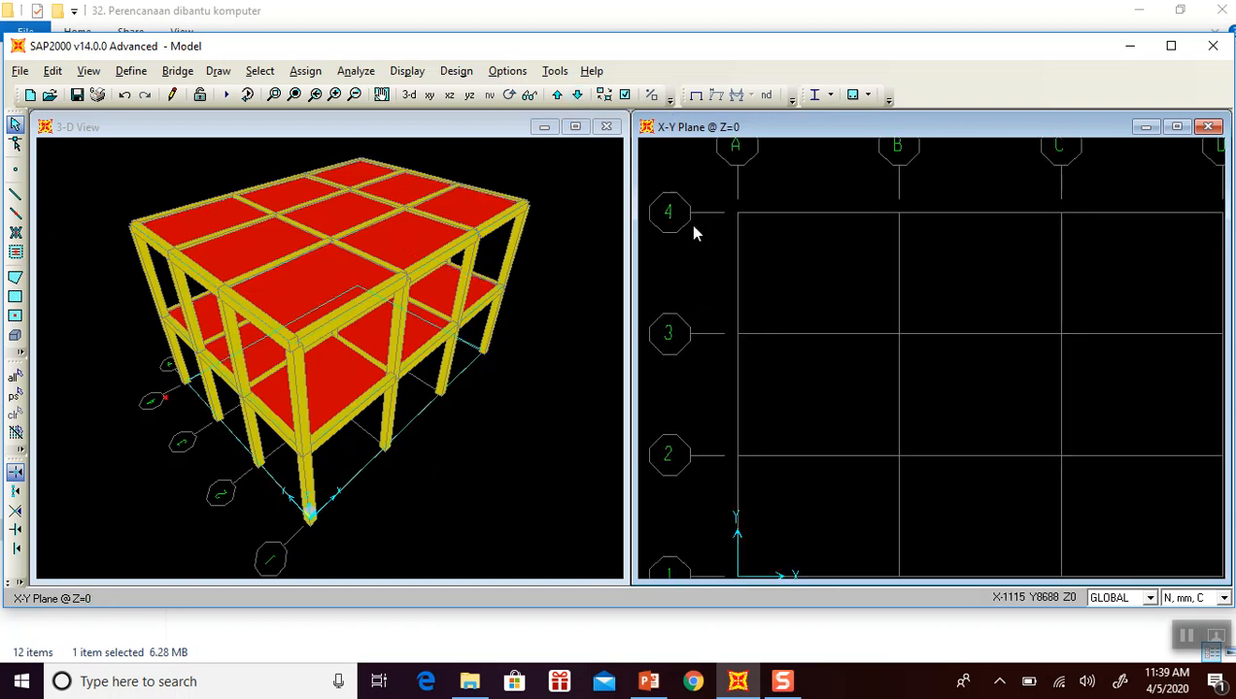
{"action": "scroll", "coordinate": [699, 241], "scroll_direction": "down", "scroll_amount": 2}
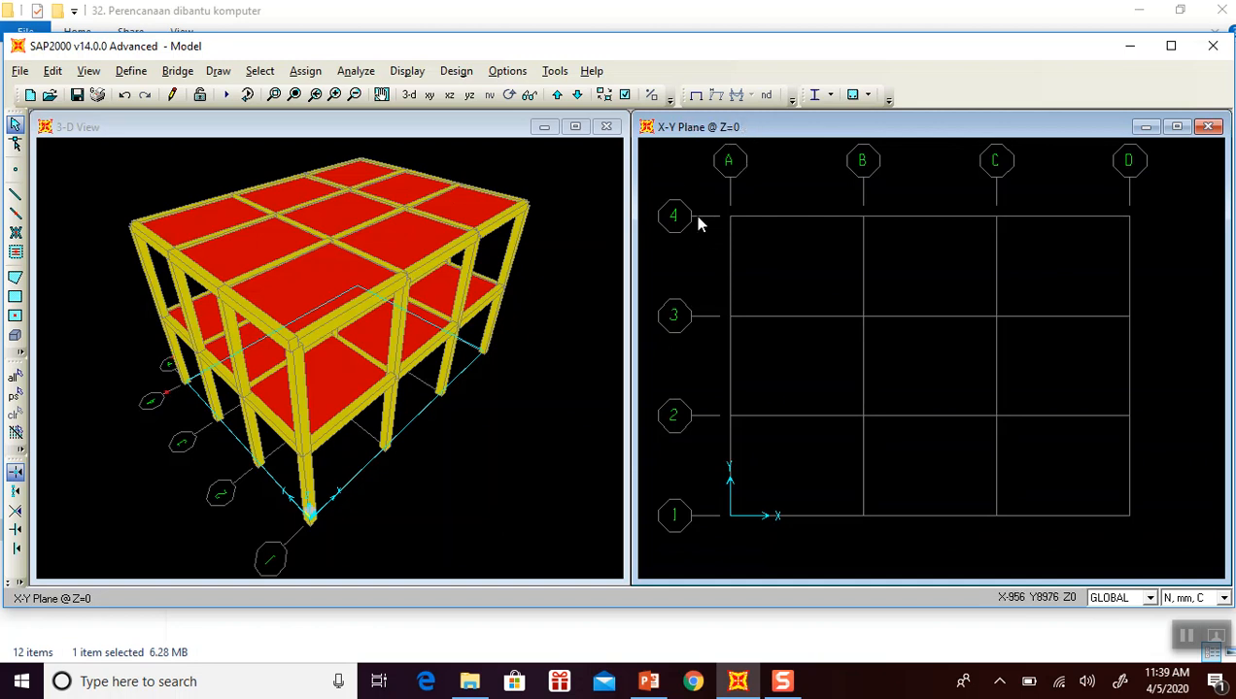
{"action": "left_click_drag", "start_coordinate": [683, 181], "coordinate": [1171, 553]}
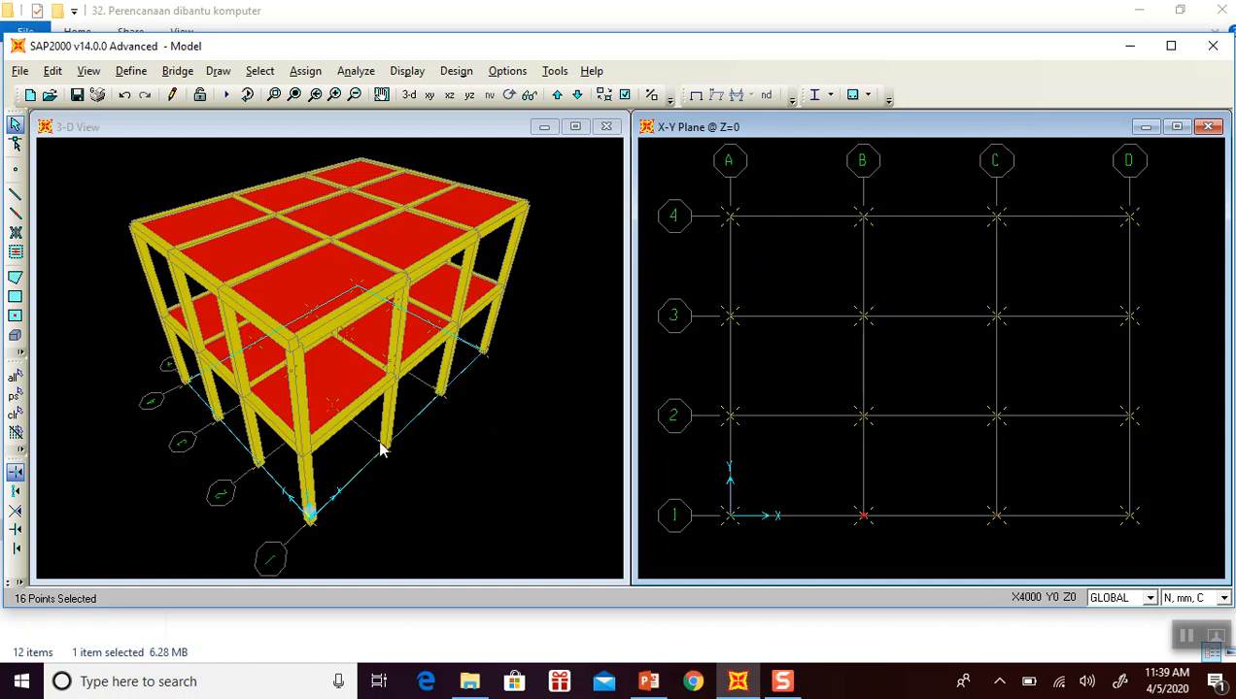
Consult the Data Rencana Bangunan slide in PowerPoint and assign fixed restraints, all translations and rotations about 1, 2 and 3, to the selected base joints.
{"action": "left_click", "coordinate": [648, 683]}
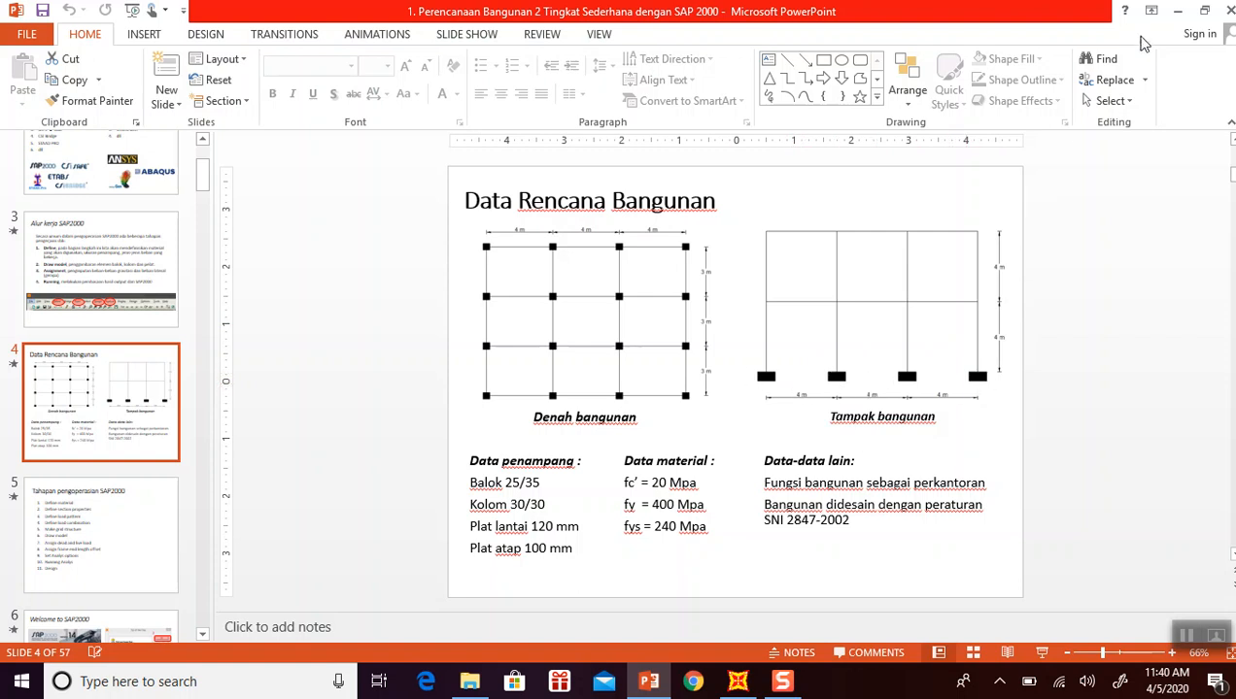
{"action": "left_click", "coordinate": [1177, 10]}
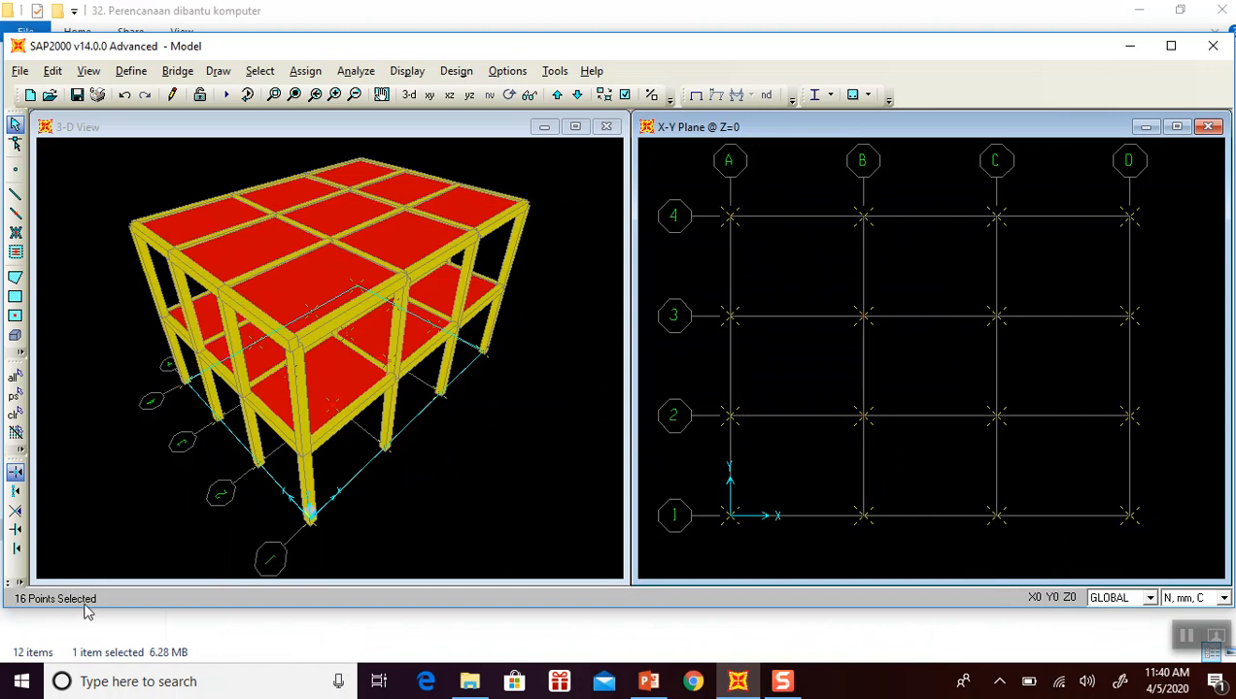
{"action": "left_click", "coordinate": [305, 72]}
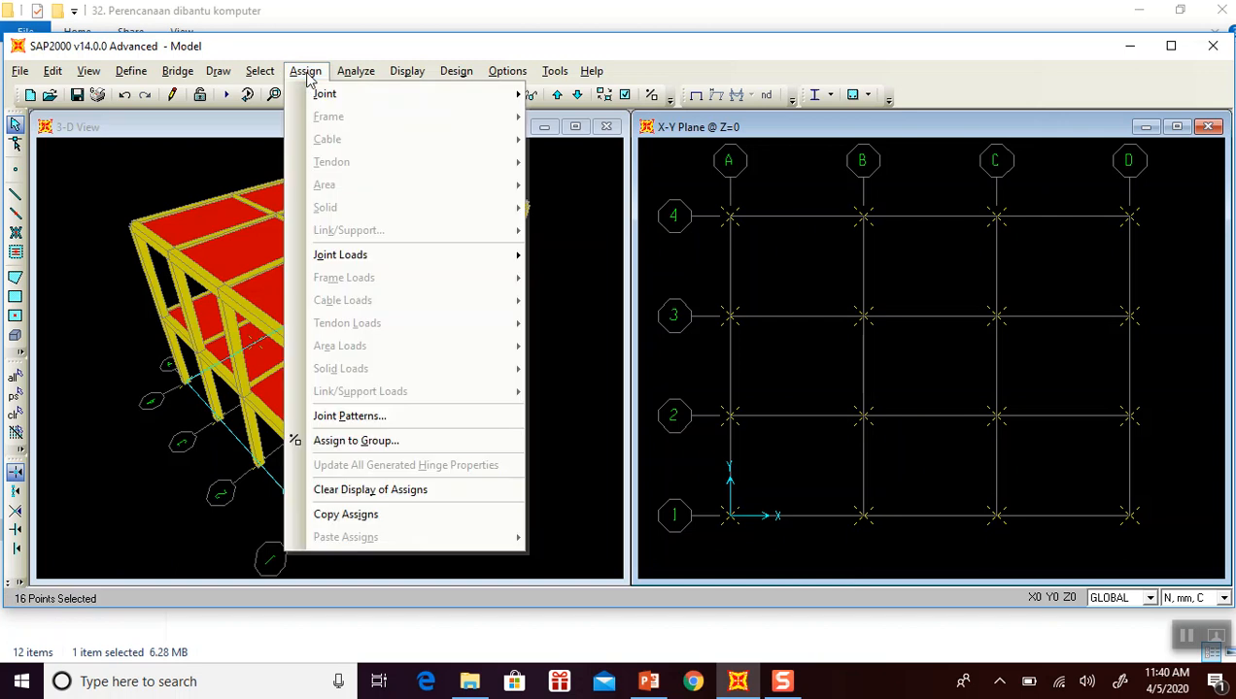
{"action": "mouse_move", "coordinate": [325, 93]}
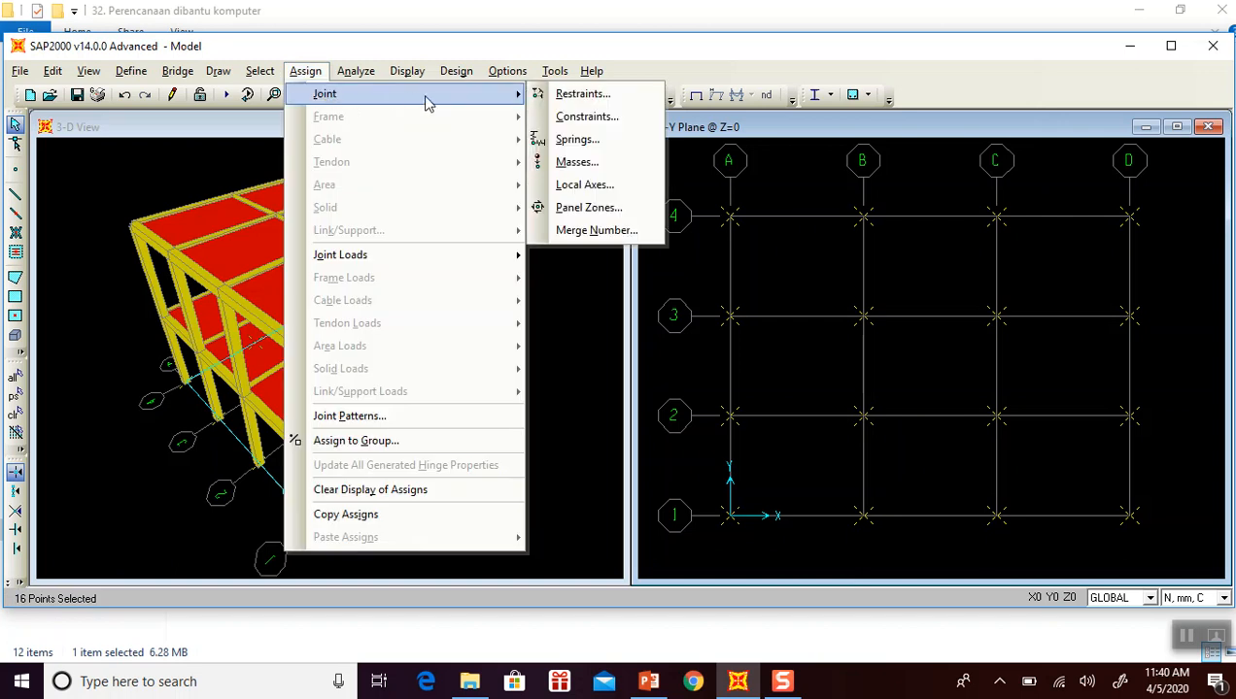
{"action": "left_click", "coordinate": [583, 95]}
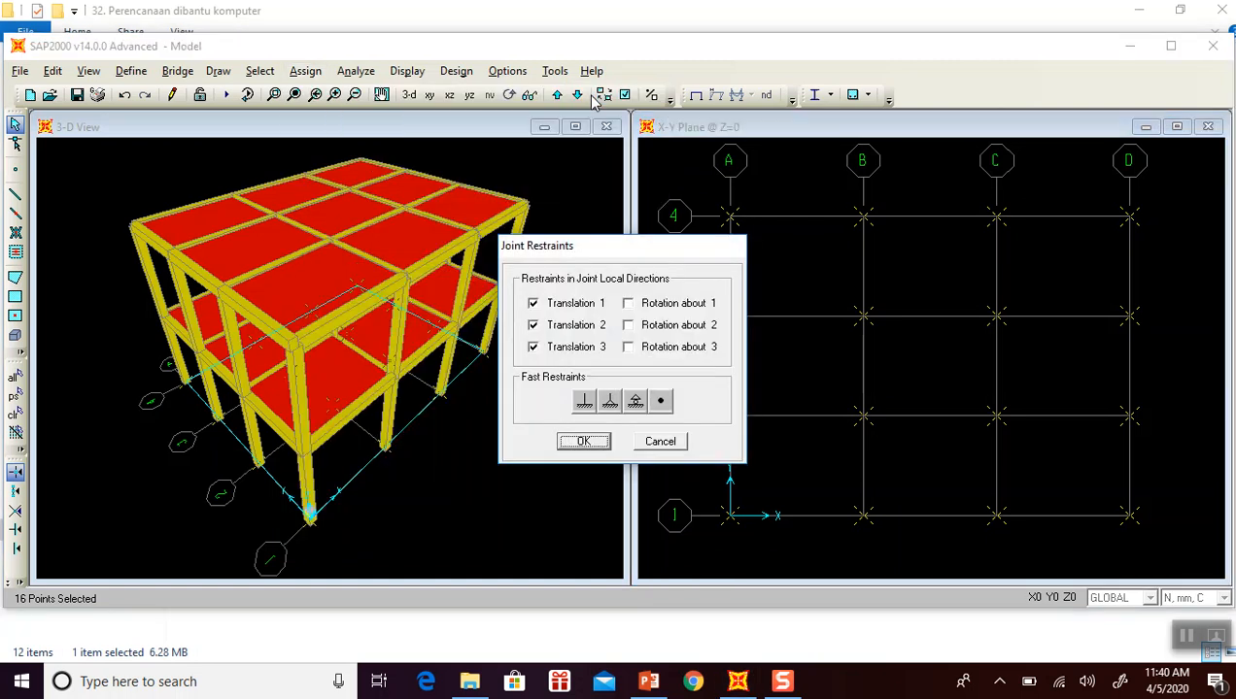
{"action": "left_click", "coordinate": [583, 402]}
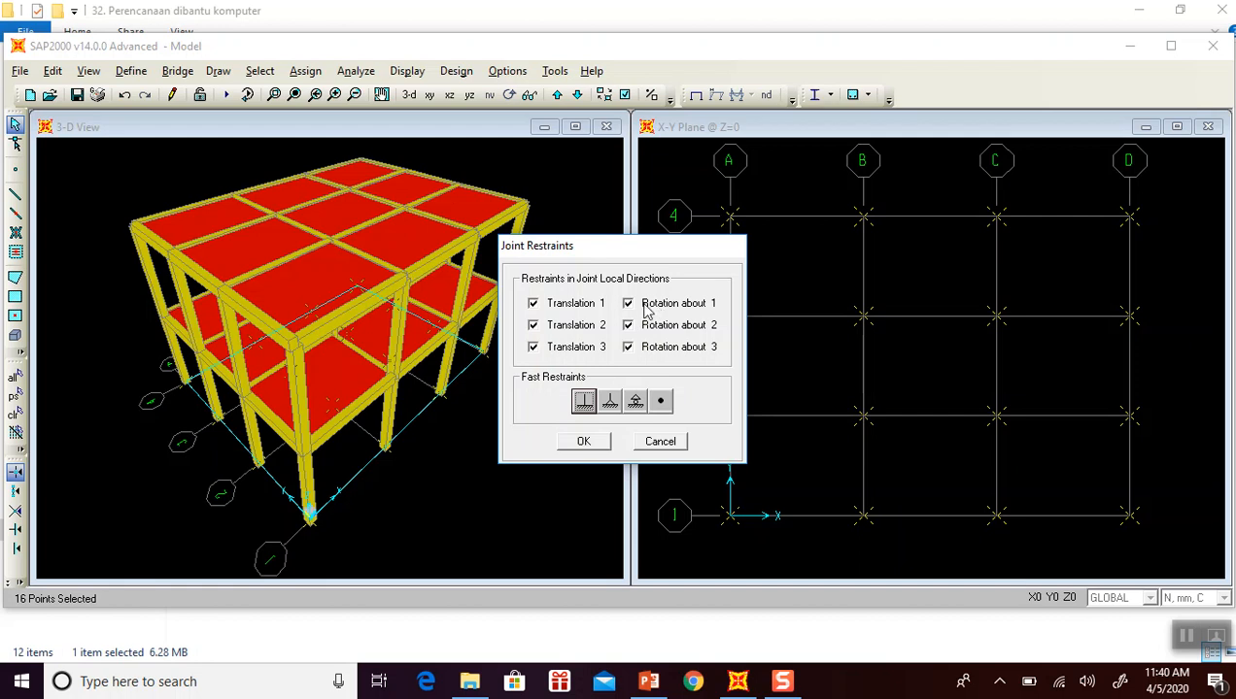
{"action": "left_click", "coordinate": [609, 406]}
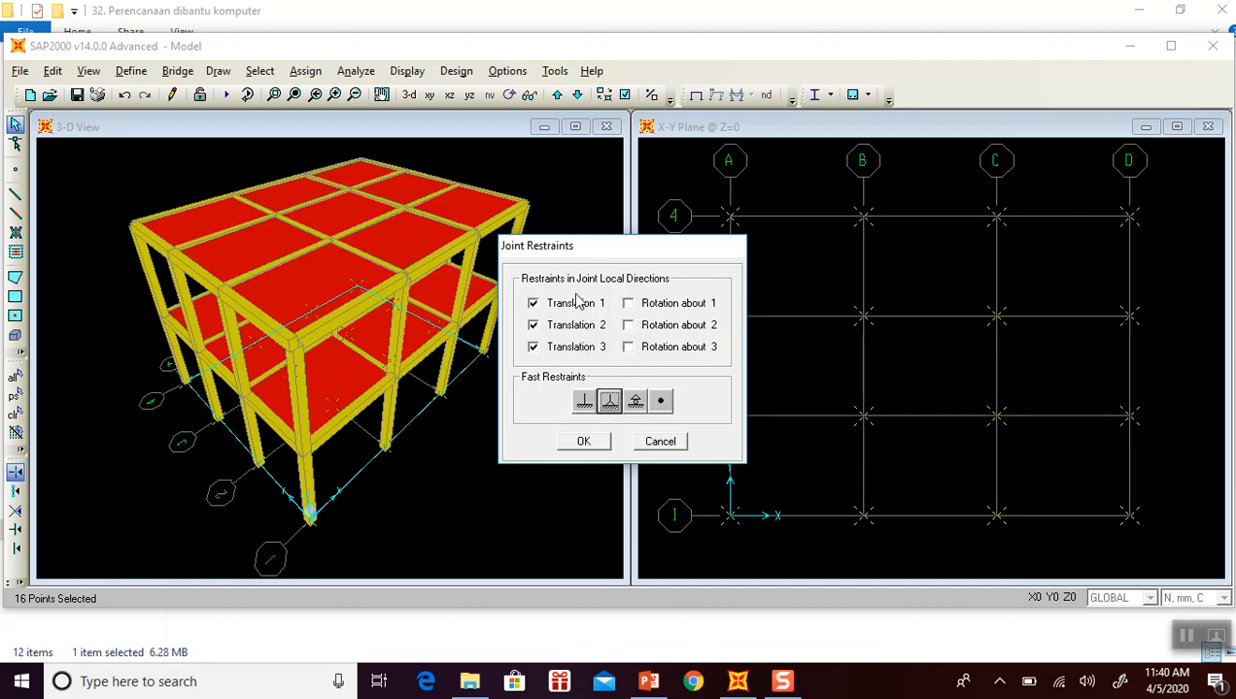
{"action": "left_click", "coordinate": [635, 402]}
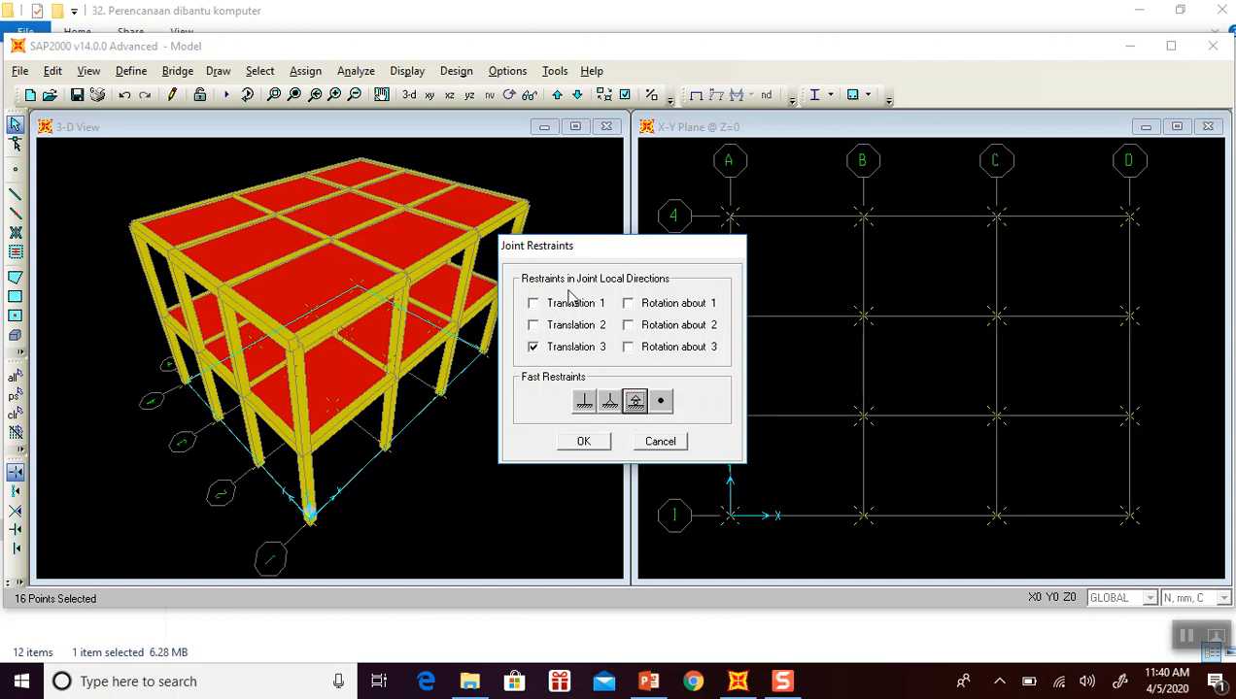
{"action": "left_click", "coordinate": [660, 403]}
{"action": "left_click", "coordinate": [583, 403]}
{"action": "left_click", "coordinate": [584, 443]}
{"action": "left_click", "coordinate": [583, 443]}
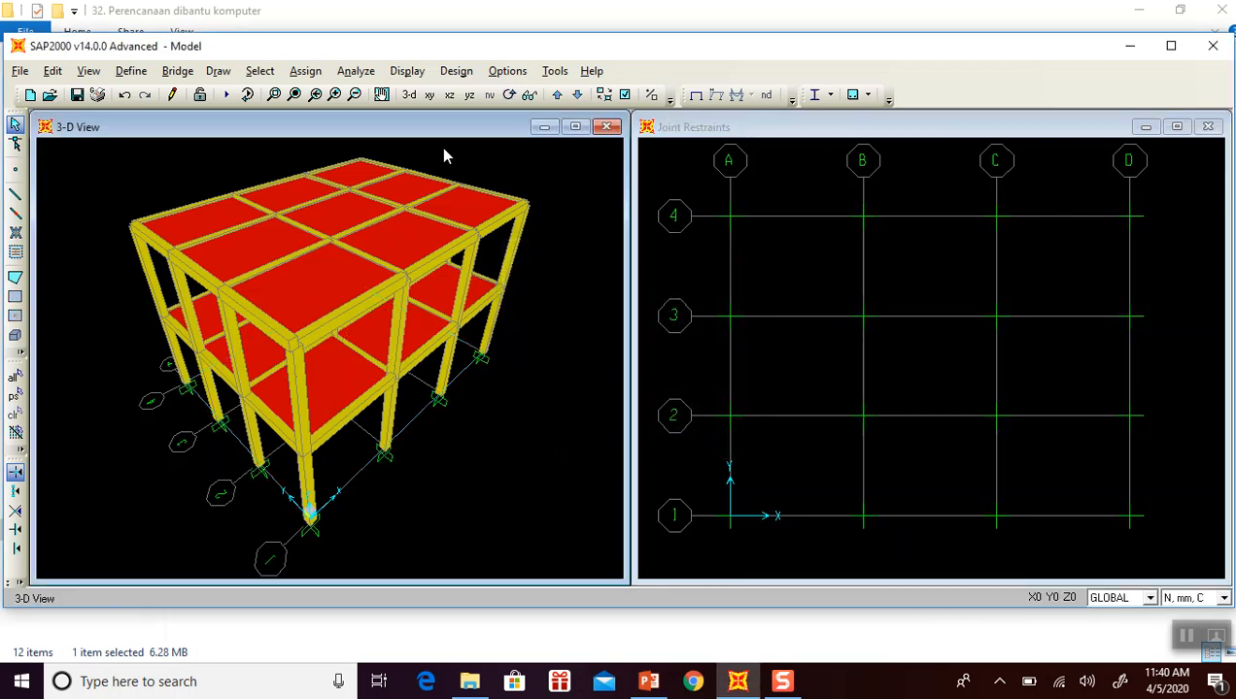
Examine the extruded 3-D building model with its base restraints from several angles and return to the default 3-D view.
{"action": "left_click", "coordinate": [508, 94]}
{"action": "left_click_drag", "start_coordinate": [476, 387], "coordinate": [429, 348]}
{"action": "left_click_drag", "start_coordinate": [515, 258], "coordinate": [367, 302]}
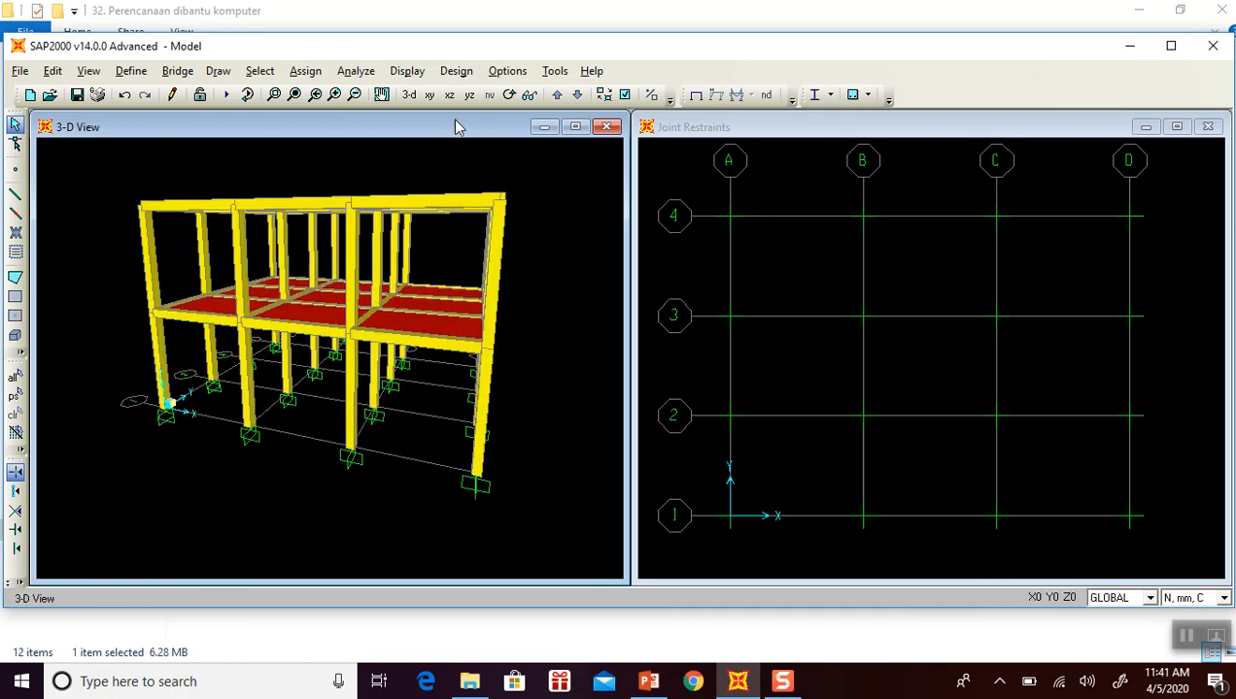
{"action": "left_click", "coordinate": [508, 95]}
{"action": "left_click_drag", "start_coordinate": [510, 214], "coordinate": [338, 298]}
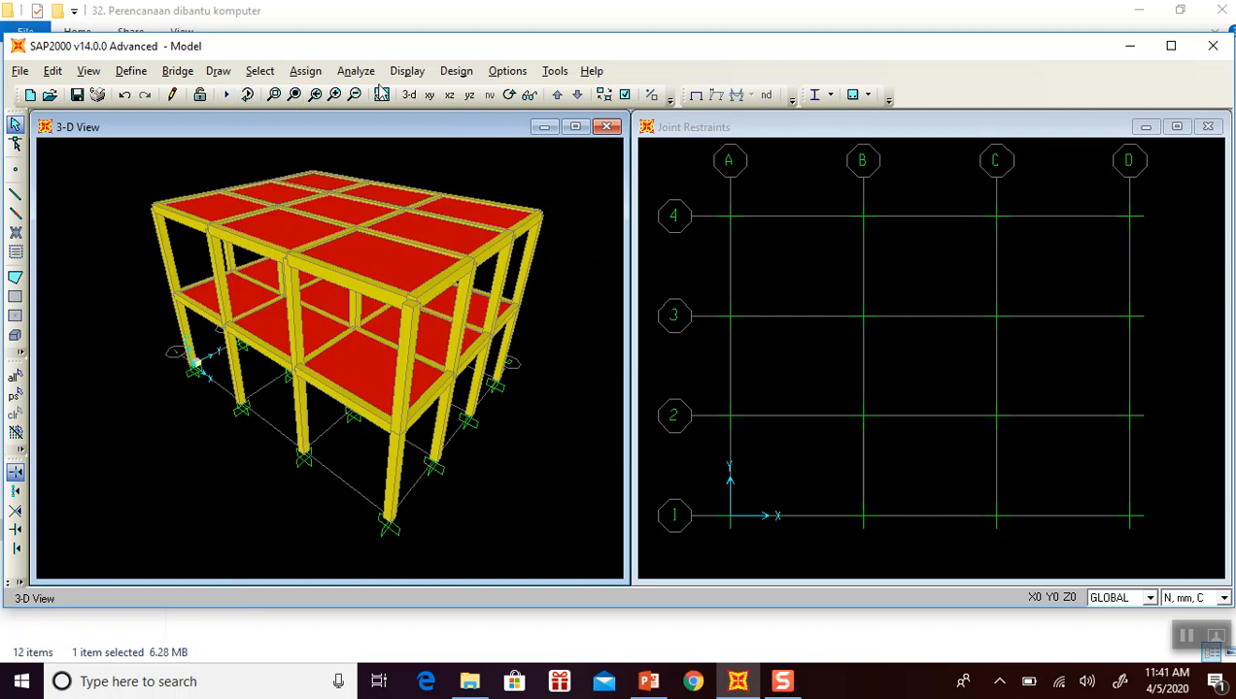
{"action": "left_click", "coordinate": [409, 95]}
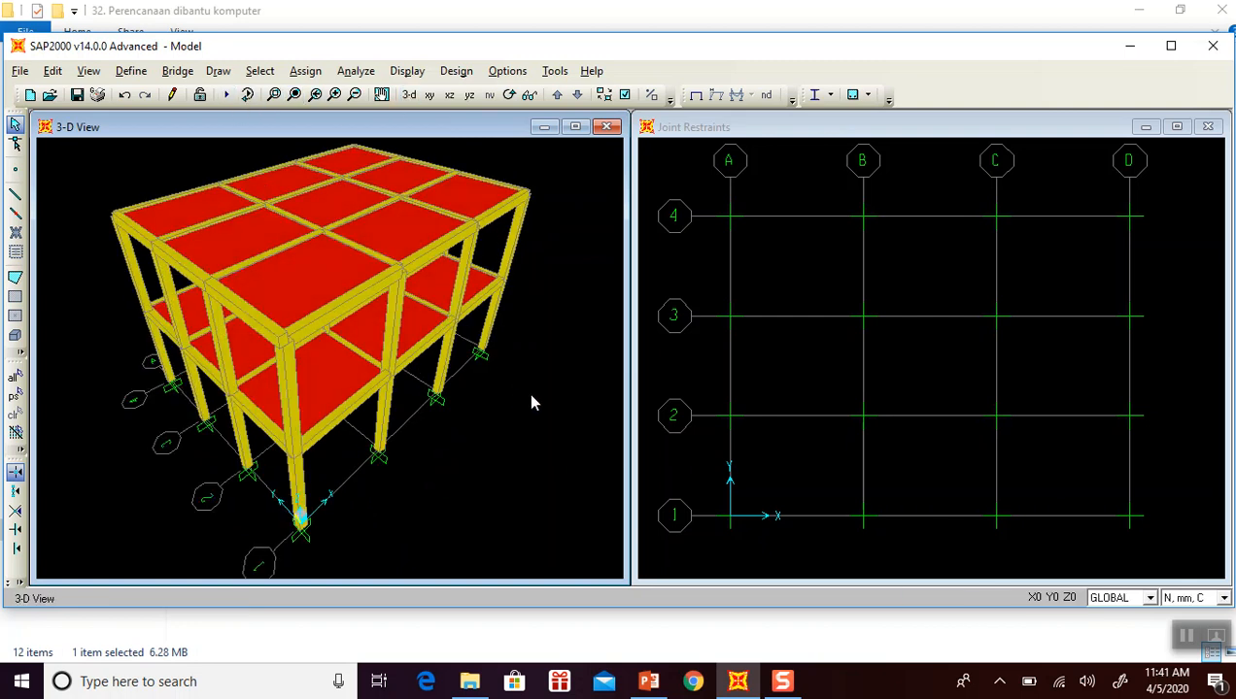
{"action": "scroll", "coordinate": [530, 395], "scroll_direction": "down", "scroll_amount": 2}
{"action": "middle_click_drag", "start_coordinate": [541, 387], "coordinate": [530, 384]}
{"action": "left_click", "coordinate": [694, 271]}
{"action": "scroll", "coordinate": [694, 271], "scroll_direction": "down", "scroll_amount": 2}
{"action": "middle_click_drag", "start_coordinate": [694, 271], "coordinate": [713, 272]}
{"action": "left_click", "coordinate": [588, 345]}
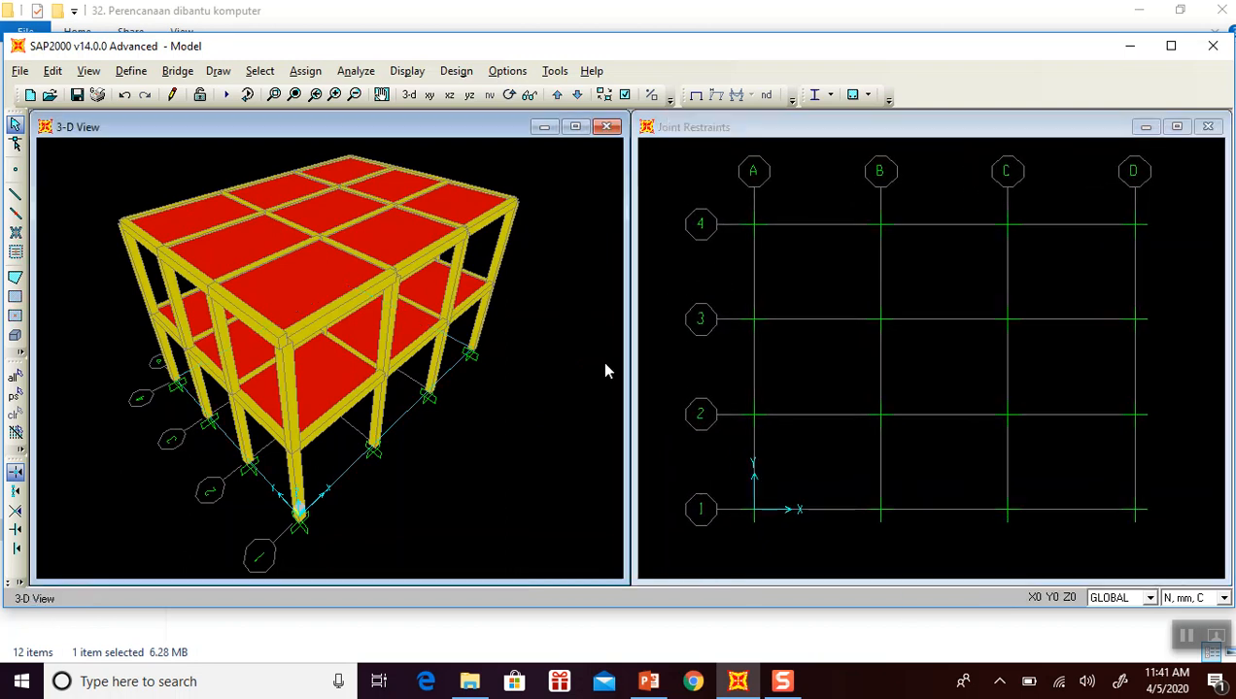
Switch to PowerPoint and look through the slides up to Perhitungan Beban Mati, returning to the Hasil akhir penggambaran model slide.
{"action": "left_click", "coordinate": [649, 682]}
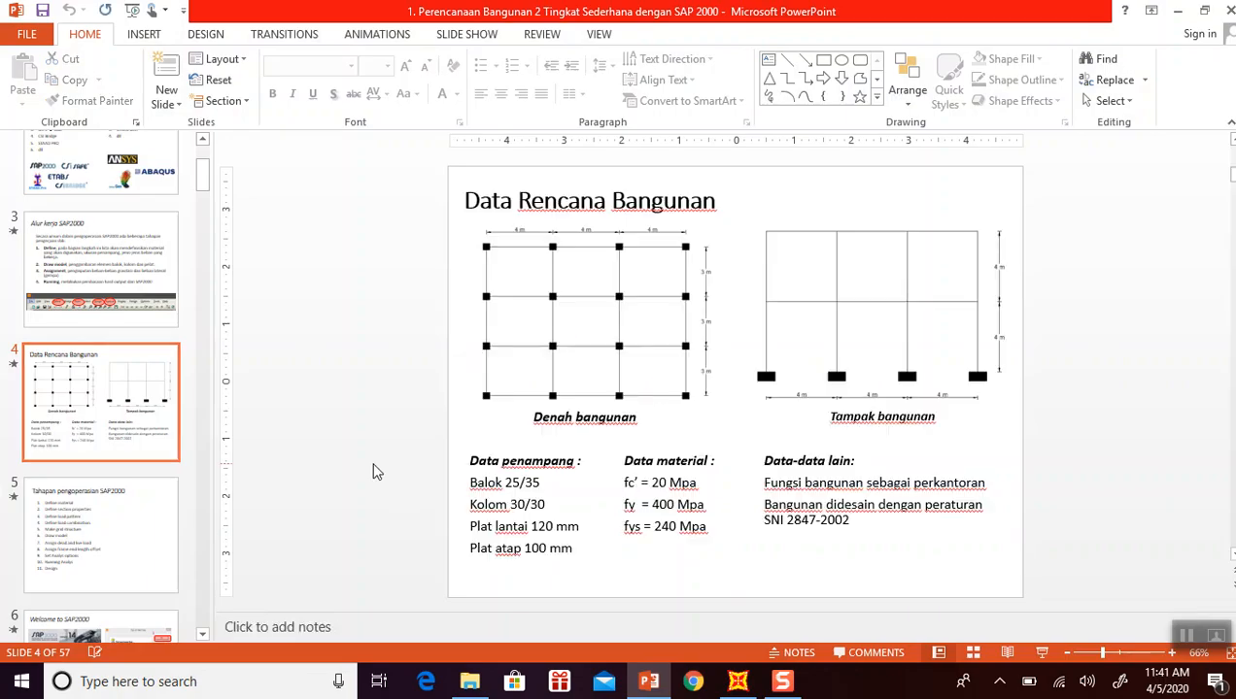
{"action": "scroll", "coordinate": [376, 472], "scroll_direction": "down", "scroll_amount": 1}
{"action": "scroll", "coordinate": [377, 472], "scroll_direction": "down", "scroll_amount": 11}
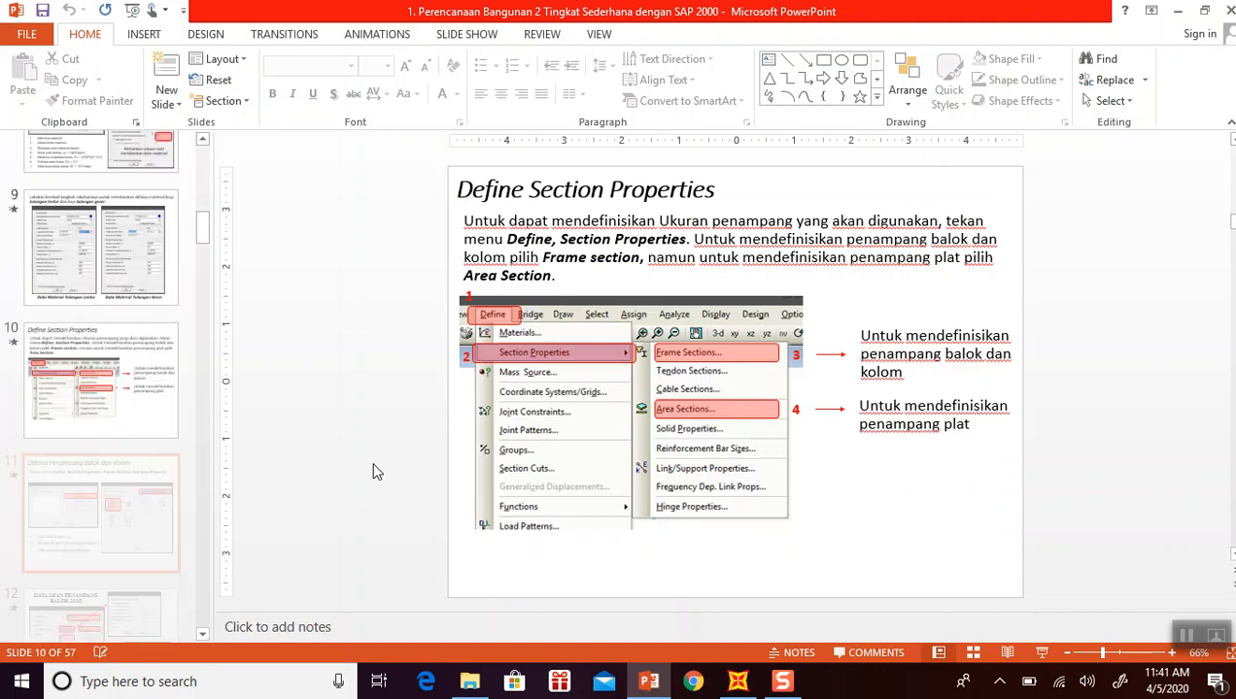
{"action": "scroll", "coordinate": [377, 472], "scroll_direction": "down", "scroll_amount": 6}
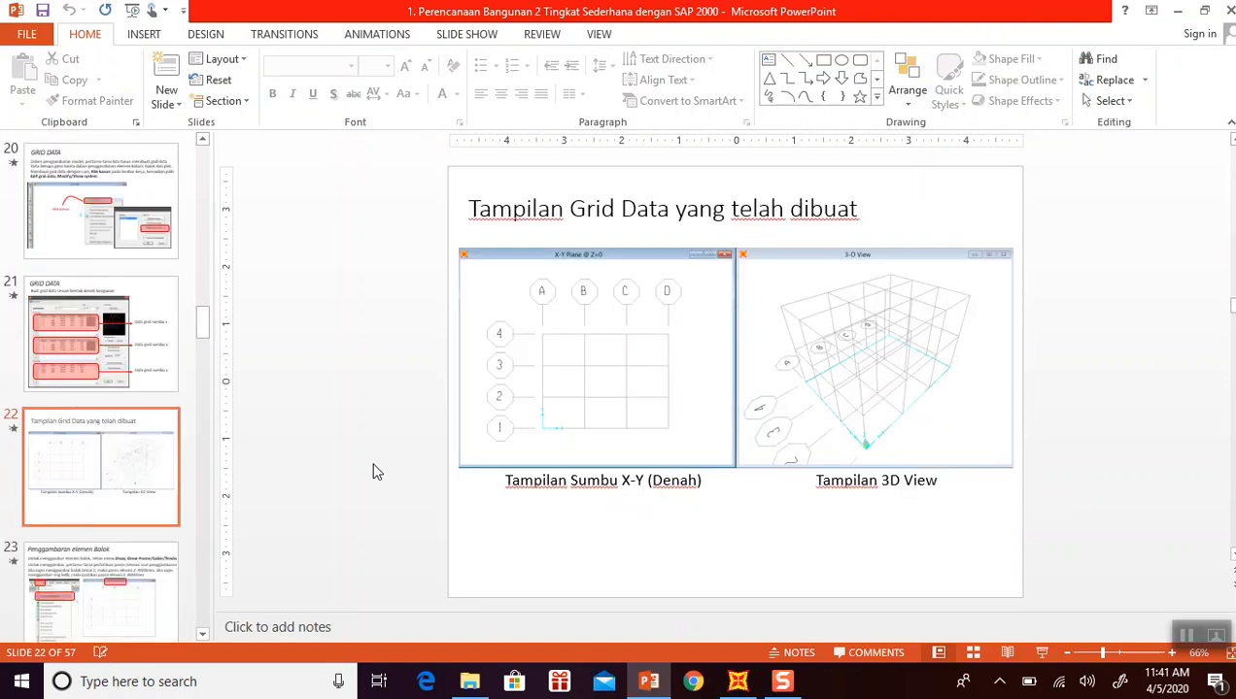
{"action": "scroll", "coordinate": [377, 473], "scroll_direction": "down", "scroll_amount": 7}
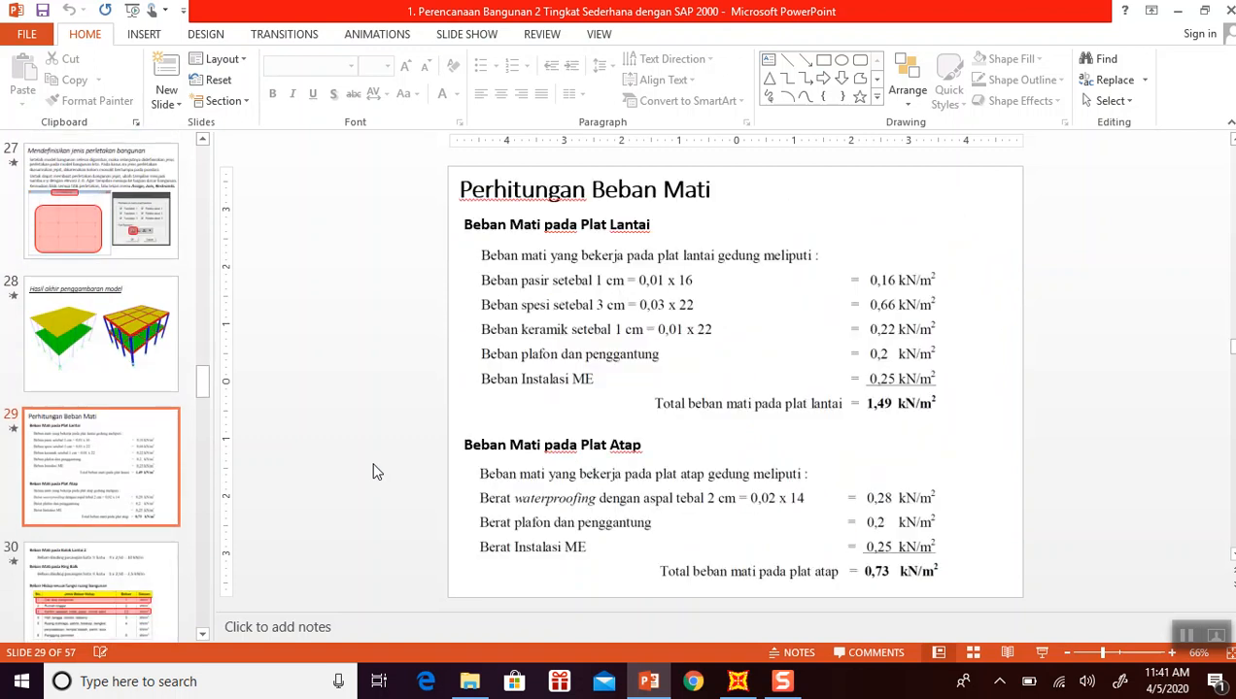
{"action": "scroll", "coordinate": [377, 472], "scroll_direction": "up", "scroll_amount": 1}
{"action": "scroll", "coordinate": [377, 472], "scroll_direction": "down", "scroll_amount": 1}
{"action": "left_click", "coordinate": [136, 344]}
{"action": "key", "text": "Up"}
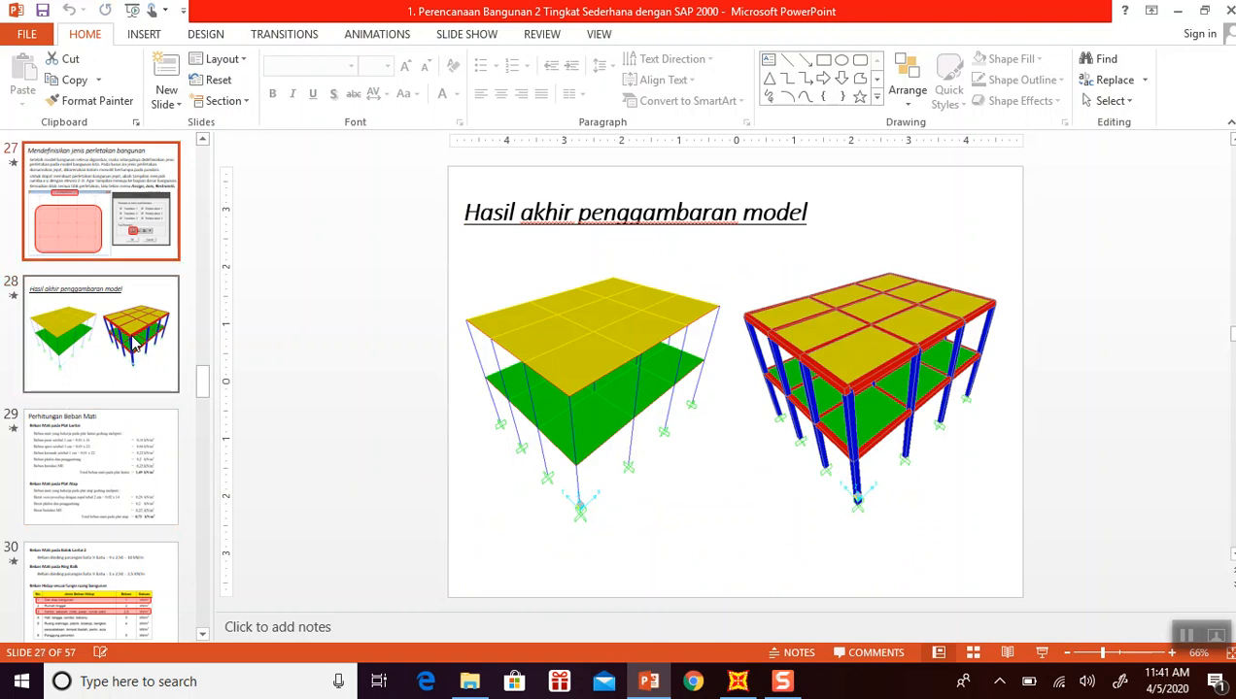